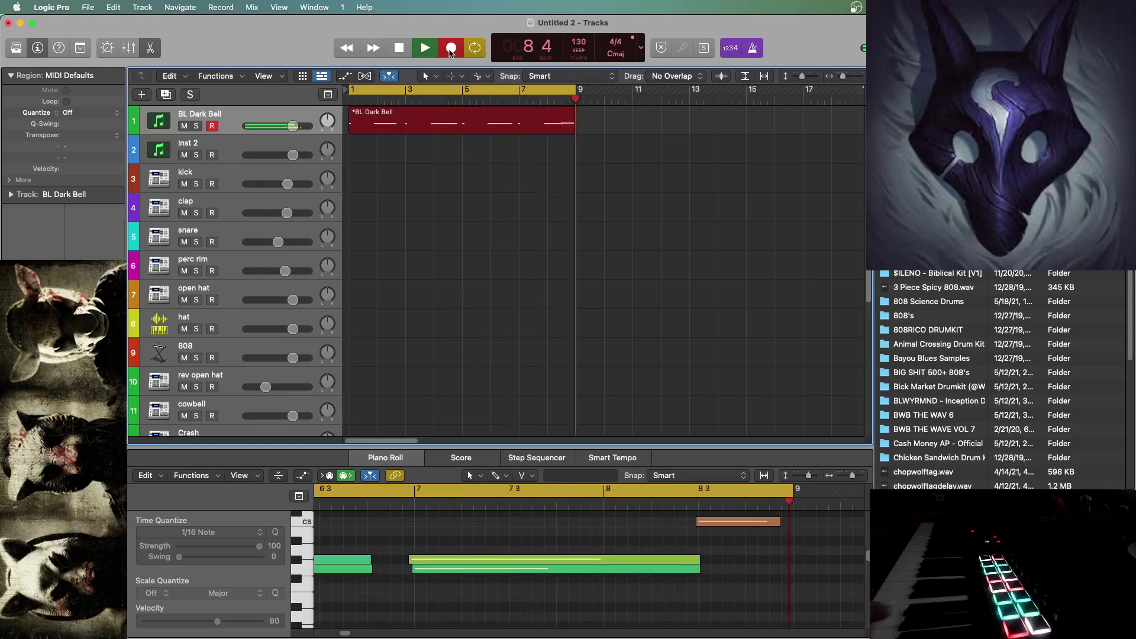
- Stop recording and delete the recorded region from the BL Dark Bell track
{"action": "key", "text": "space"}
{"action": "left_click", "coordinate": [503, 100]}
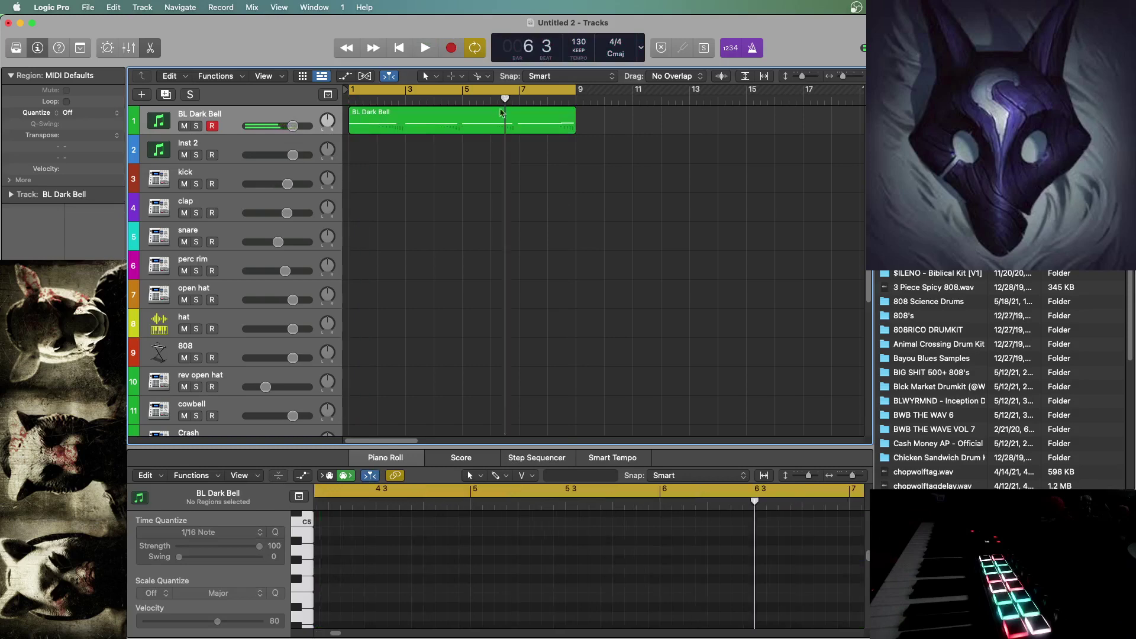
{"action": "left_click", "coordinate": [490, 123]}
{"action": "left_click", "coordinate": [464, 164]}
{"action": "left_click", "coordinate": [464, 126]}
{"action": "key", "text": "Delete"}
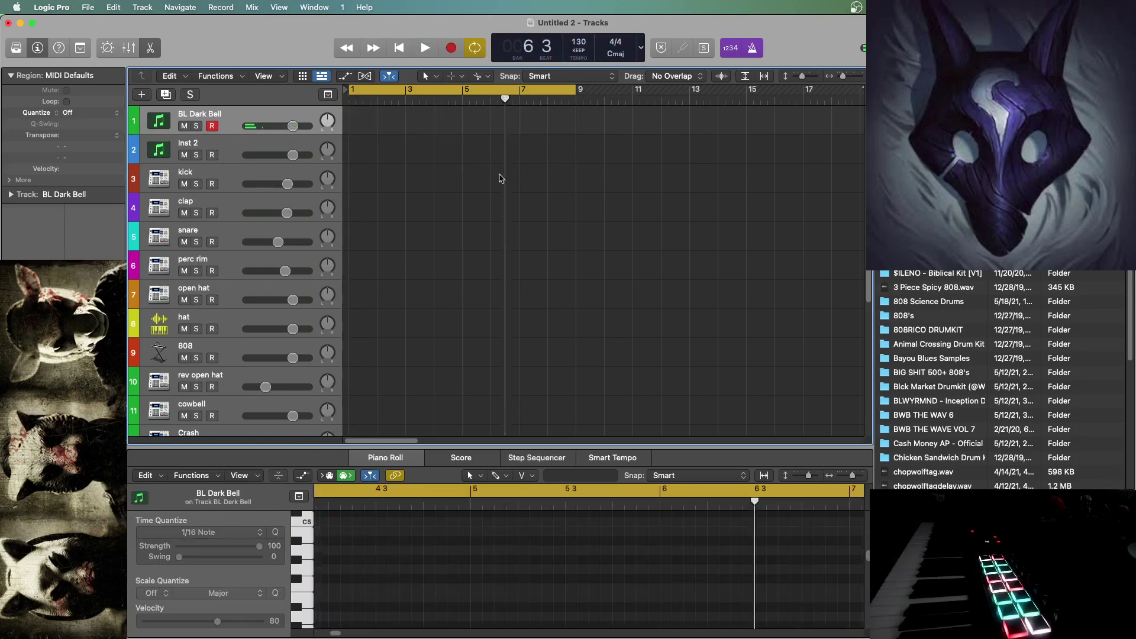
- Record a new take on the BL Dark Bell track over the eight-bar cycle range, from bar 1 to bar 9
{"action": "left_click", "coordinate": [399, 47]}
{"action": "left_click", "coordinate": [452, 48]}
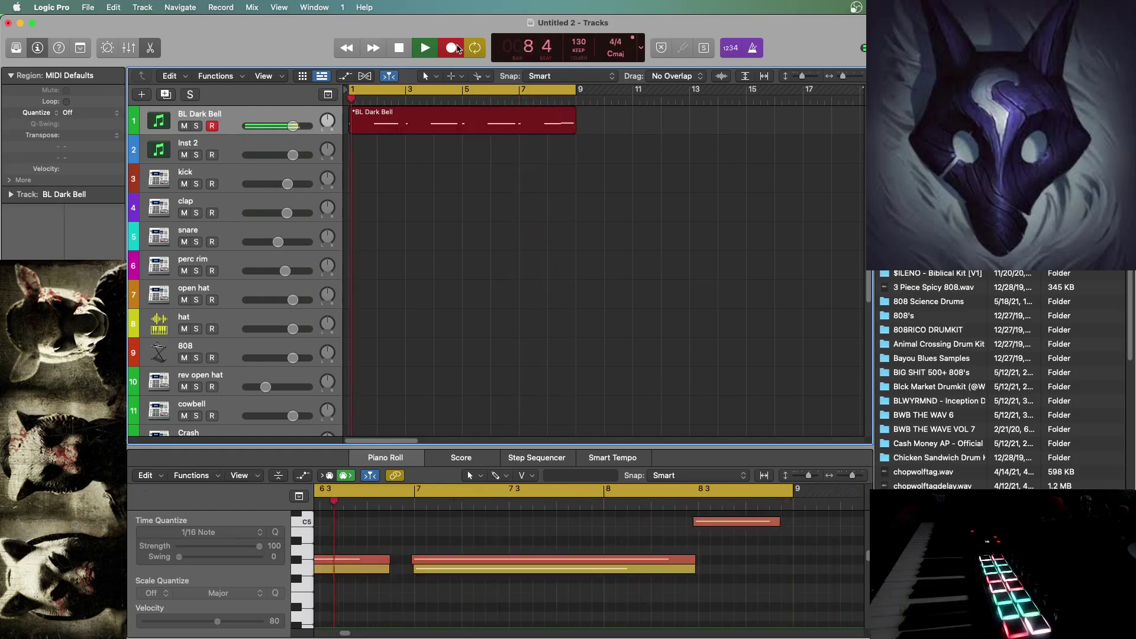
{"action": "left_click", "coordinate": [406, 47]}
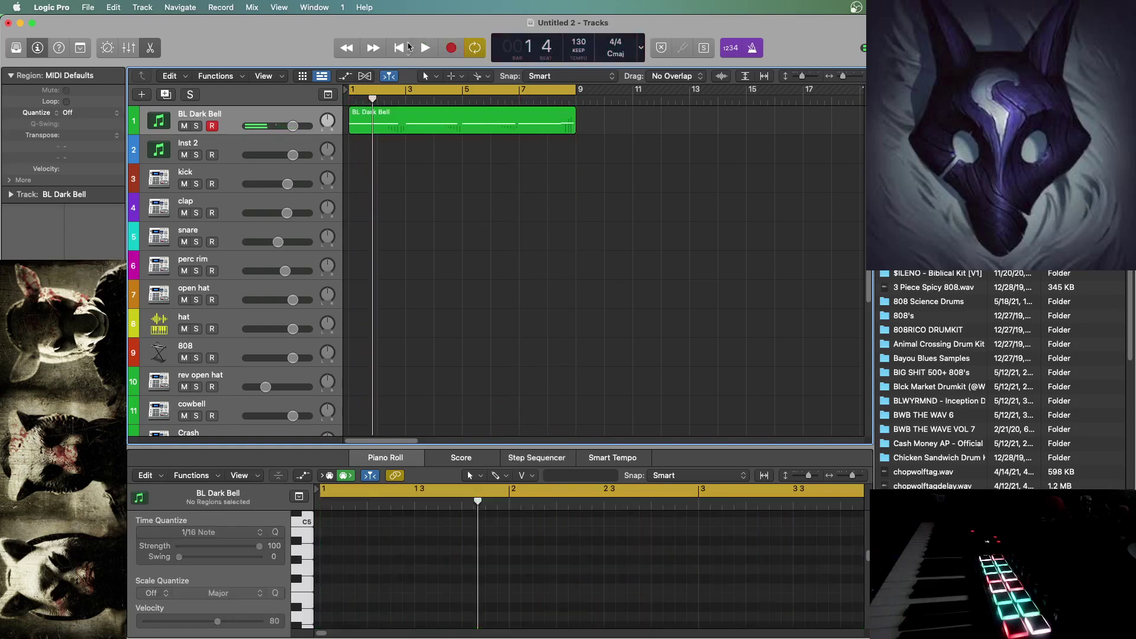
- Quantize all notes of the new BL Dark Bell region to 1/16 Note
{"action": "left_click", "coordinate": [459, 126]}
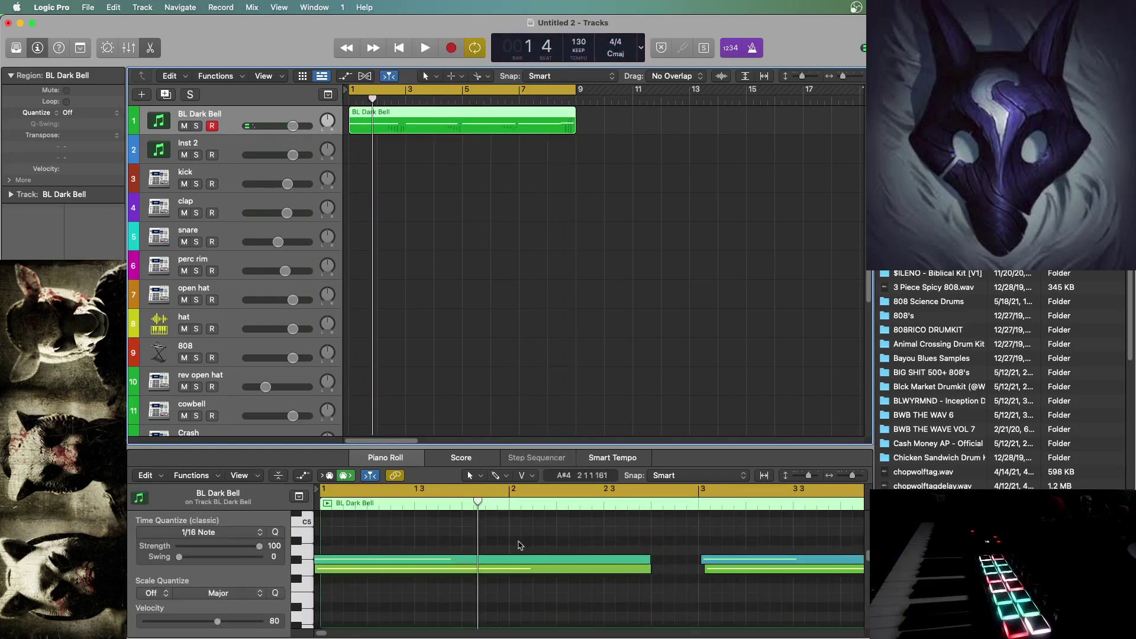
{"action": "left_click", "coordinate": [539, 598]}
{"action": "key", "text": "super+a"}
{"action": "key", "text": "q"}
{"action": "left_click", "coordinate": [544, 600]}
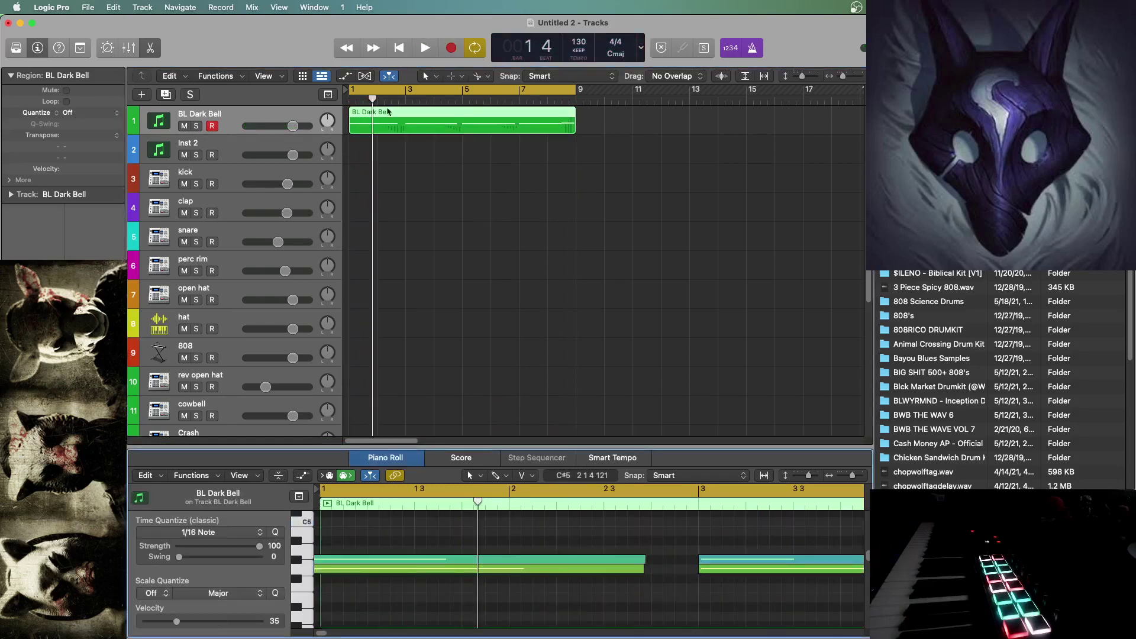
- Play the opening of the region and move its first two notes so they begin exactly at bar 1
{"action": "left_click", "coordinate": [399, 49]}
{"action": "key", "text": "space"}
{"action": "left_click", "coordinate": [400, 50]}
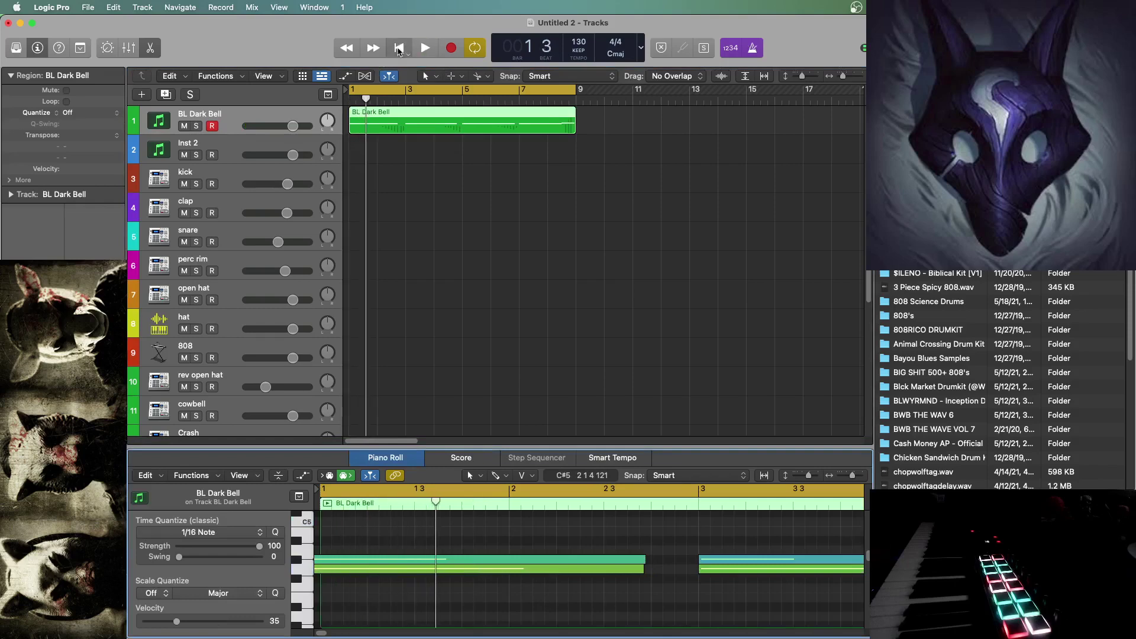
{"action": "left_click", "coordinate": [400, 50]}
{"action": "left_click", "coordinate": [431, 50]}
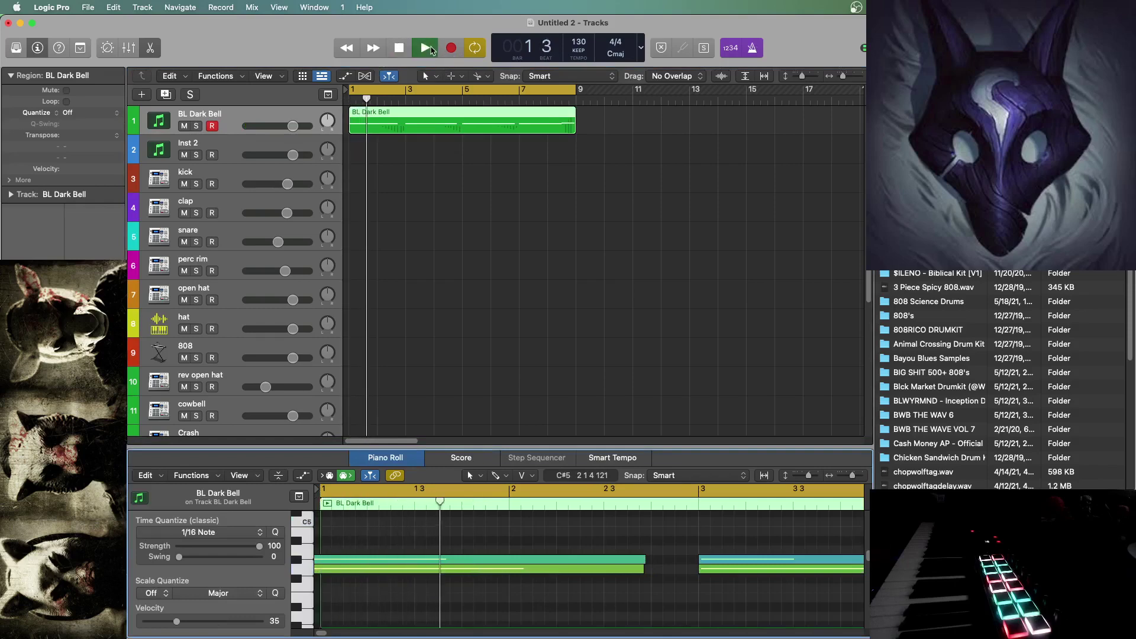
{"action": "key", "text": "space"}
{"action": "left_click_drag", "start_coordinate": [341, 548], "coordinate": [362, 562]}
{"action": "left_click", "coordinate": [371, 550]}
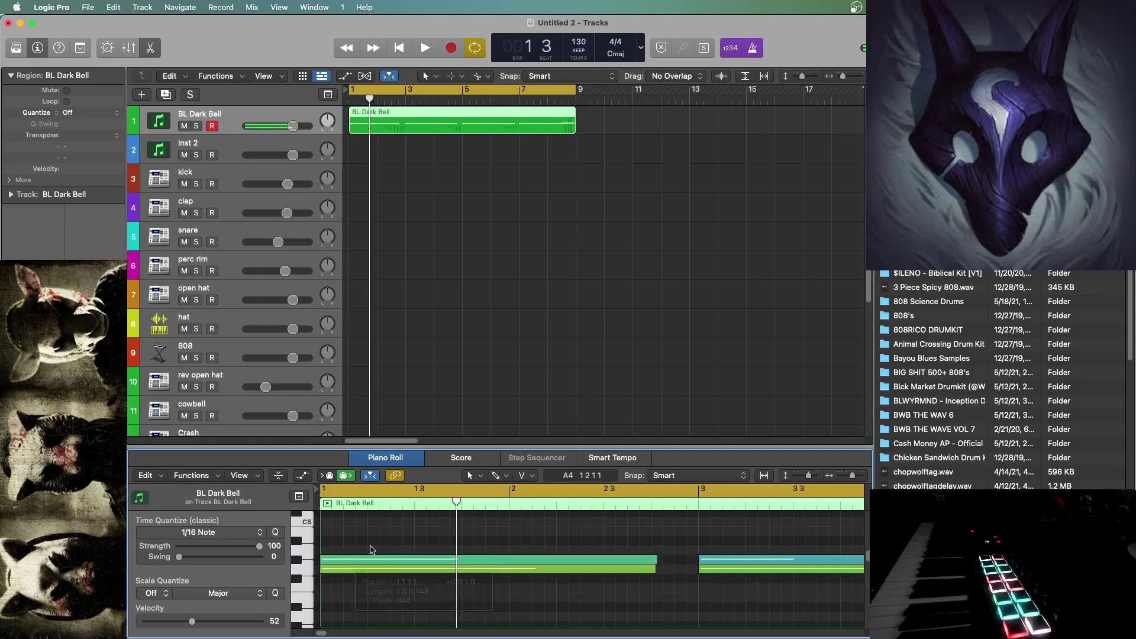
- Play the region from the start and show its Ch. 4: Pitch Bend automation in an enlarged Piano Roll
{"action": "left_click", "coordinate": [402, 52]}
{"action": "key", "text": "space"}
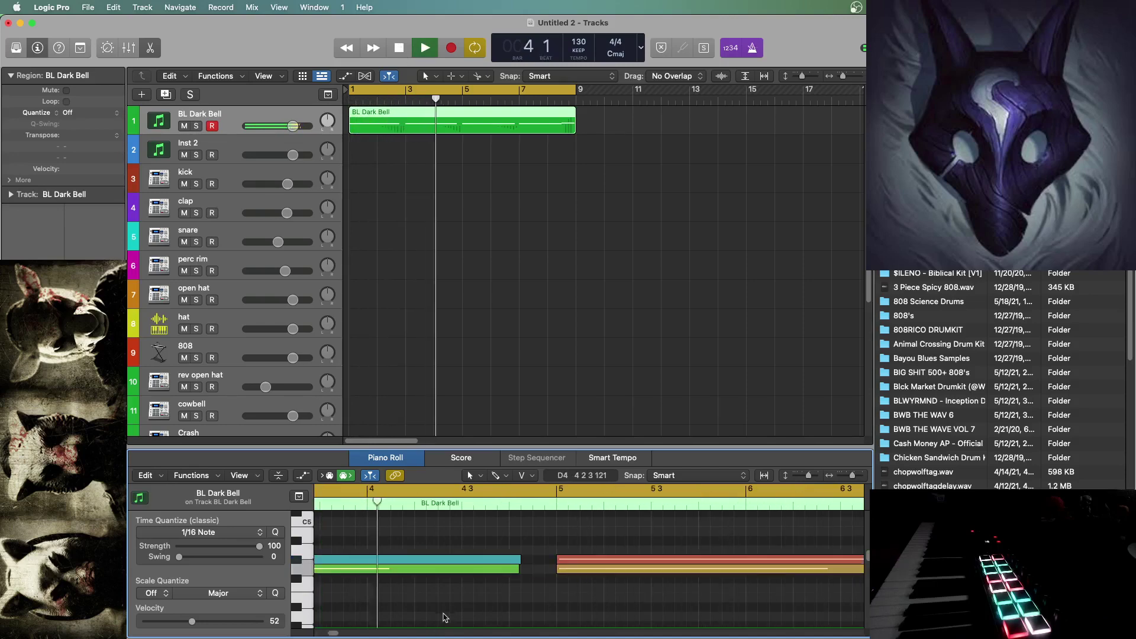
{"action": "key", "text": "a"}
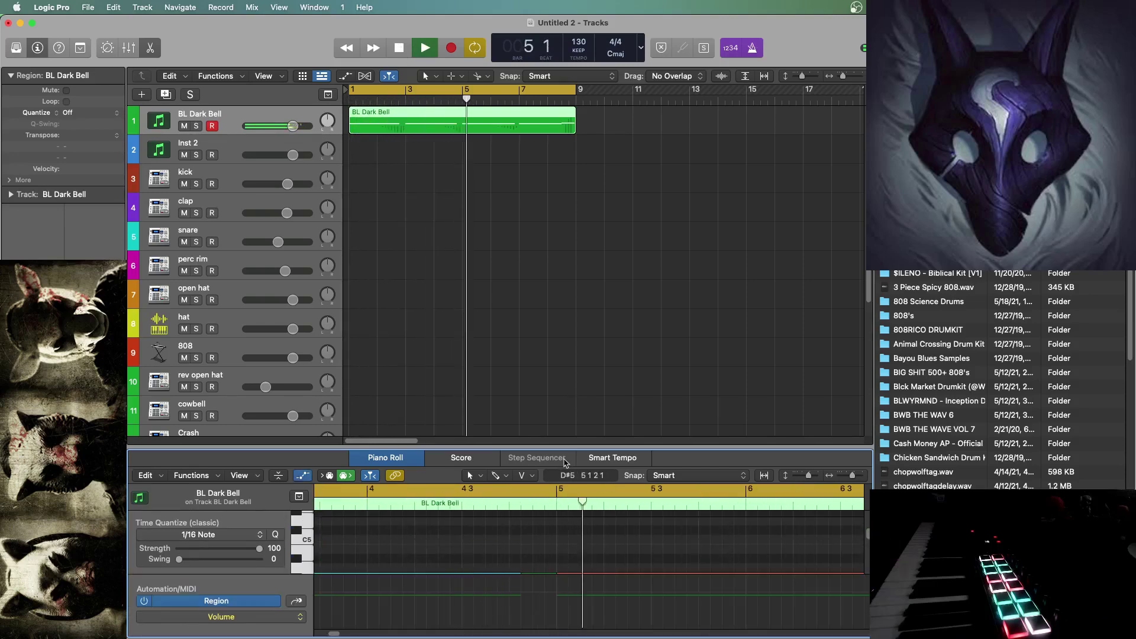
{"action": "left_click_drag", "start_coordinate": [568, 446], "coordinate": [568, 211]}
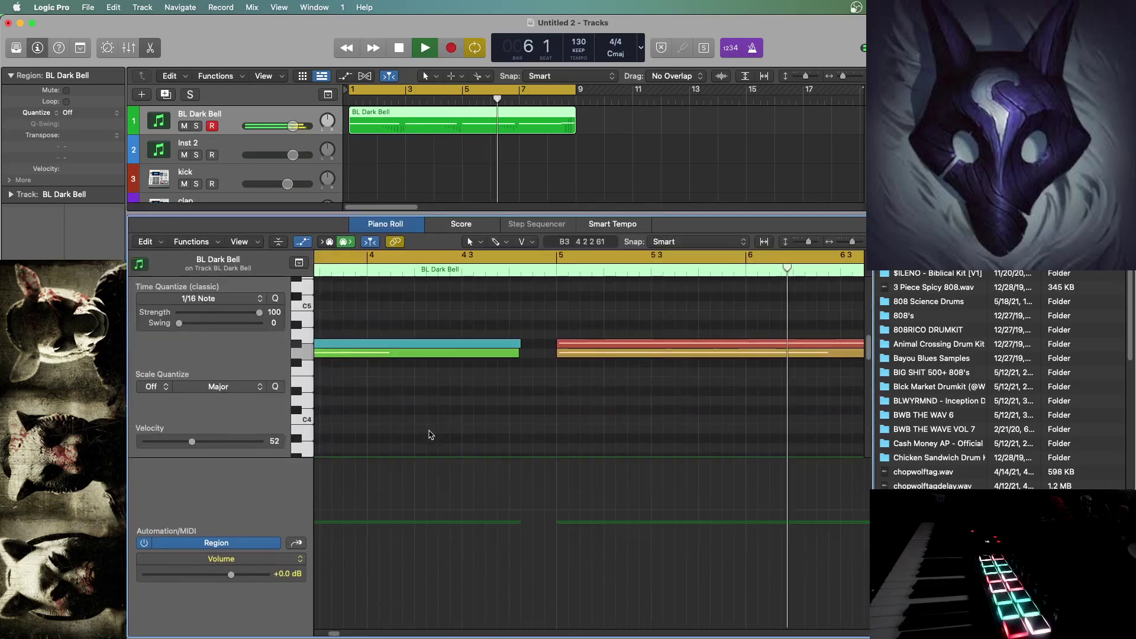
{"action": "left_click", "coordinate": [235, 559]}
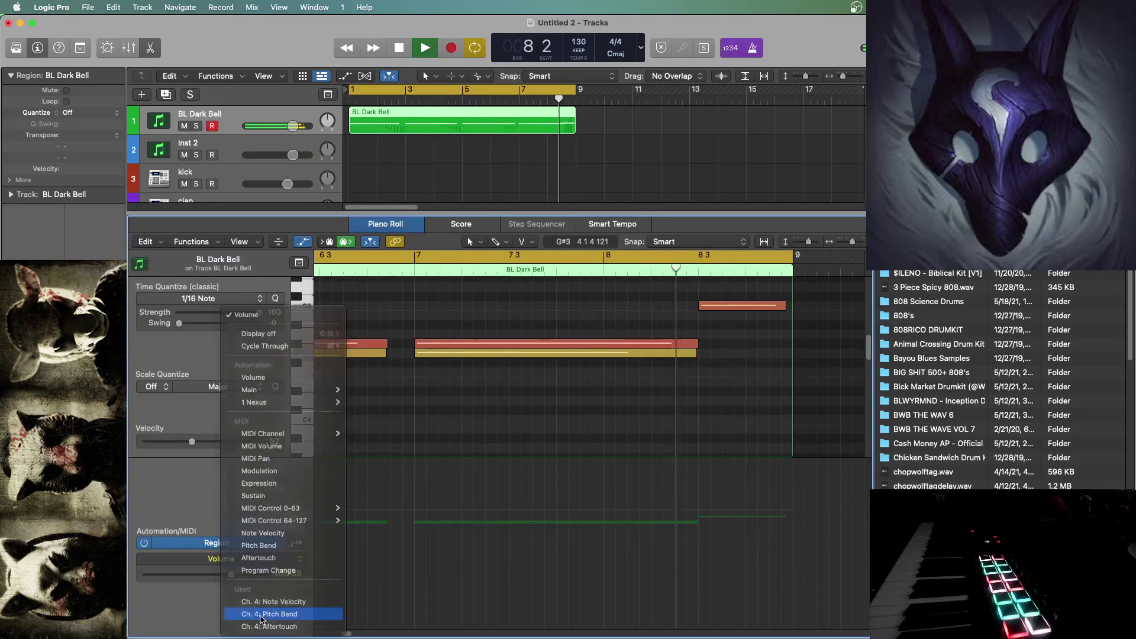
{"action": "left_click", "coordinate": [263, 614]}
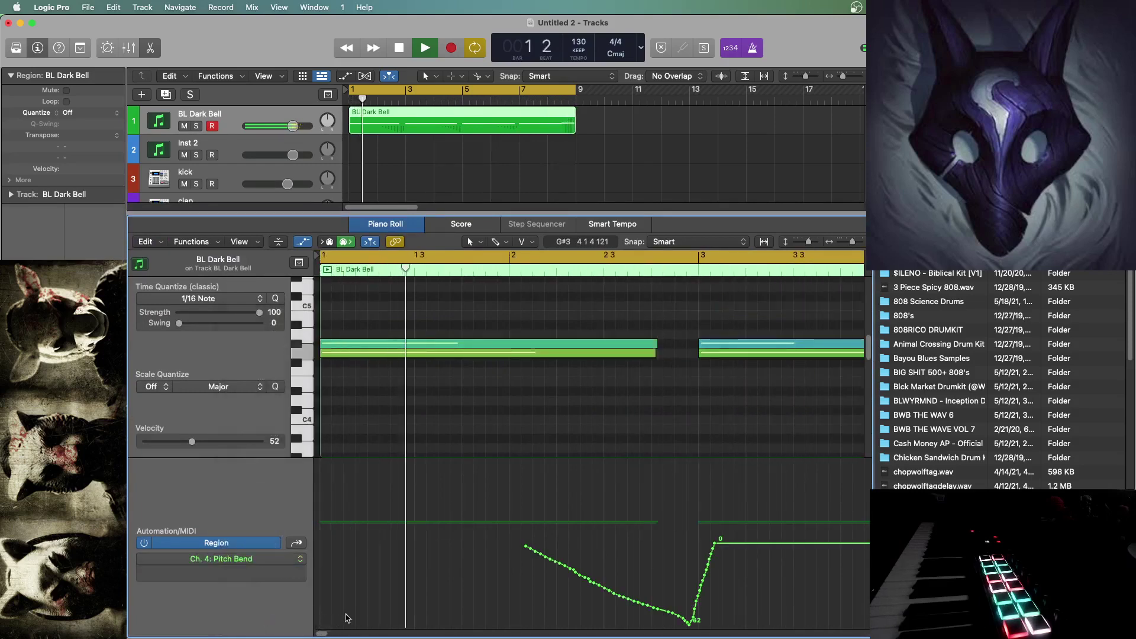
- Add two pitch bend points before the first downward bend, with values 15 and 4
{"action": "left_click_drag", "start_coordinate": [375, 523], "coordinate": [625, 574]}
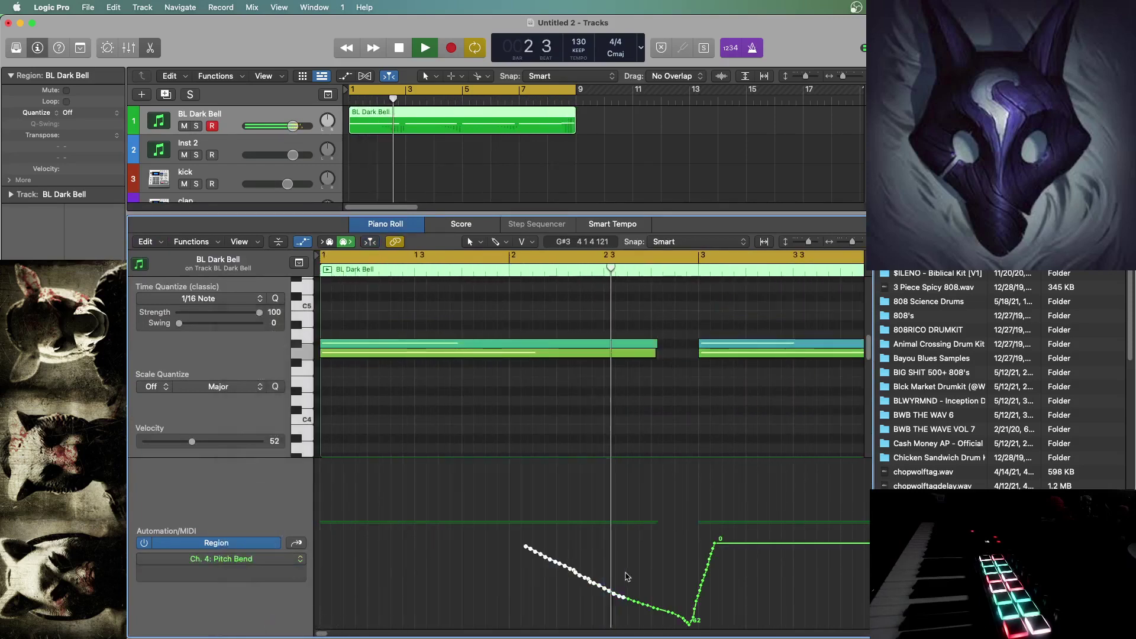
{"action": "left_click", "coordinate": [490, 585]}
{"action": "left_click", "coordinate": [389, 523]}
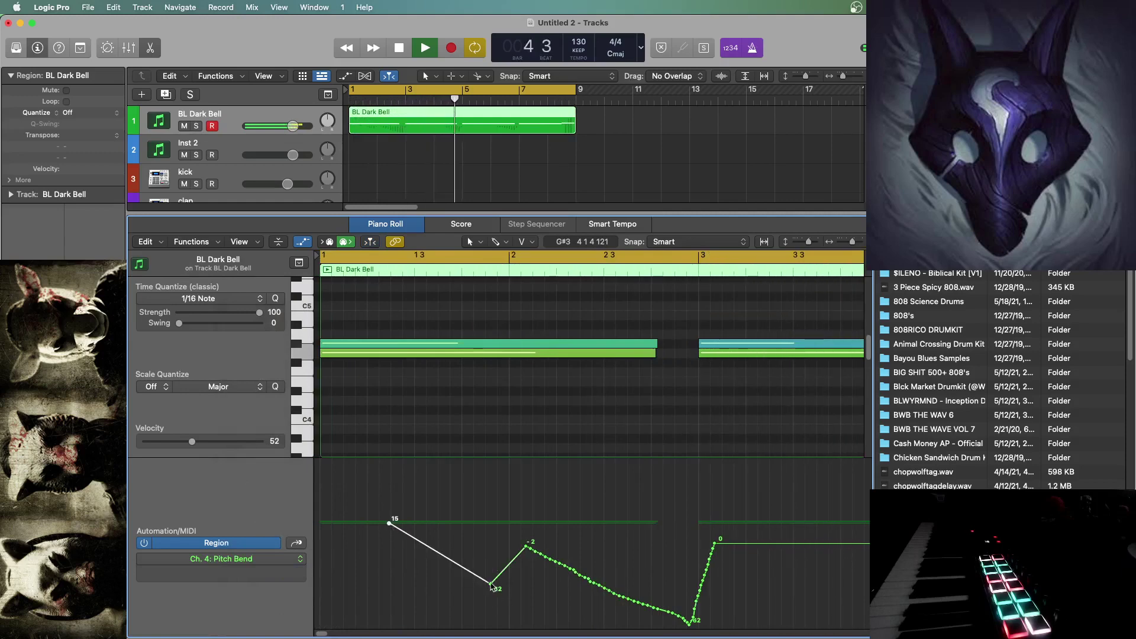
{"action": "left_click_drag", "start_coordinate": [491, 585], "coordinate": [489, 537]}
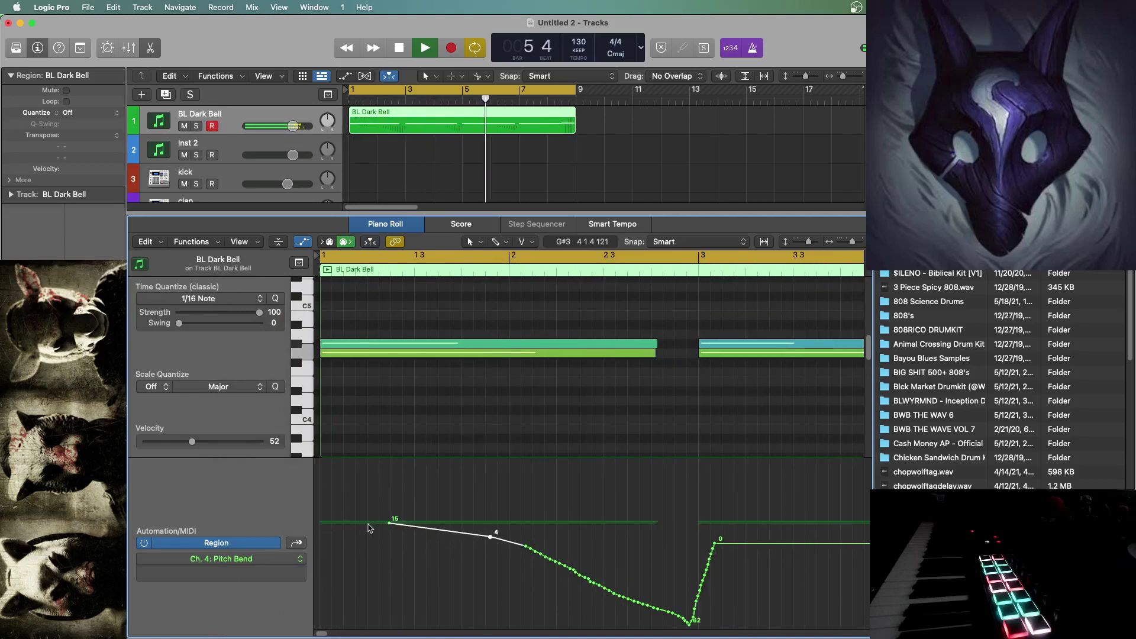
- Check the bend by playback and move its first point to about bar 1 beat 3, with a pitch bend value of 5
{"action": "left_click", "coordinate": [406, 52]}
{"action": "key", "text": "space"}
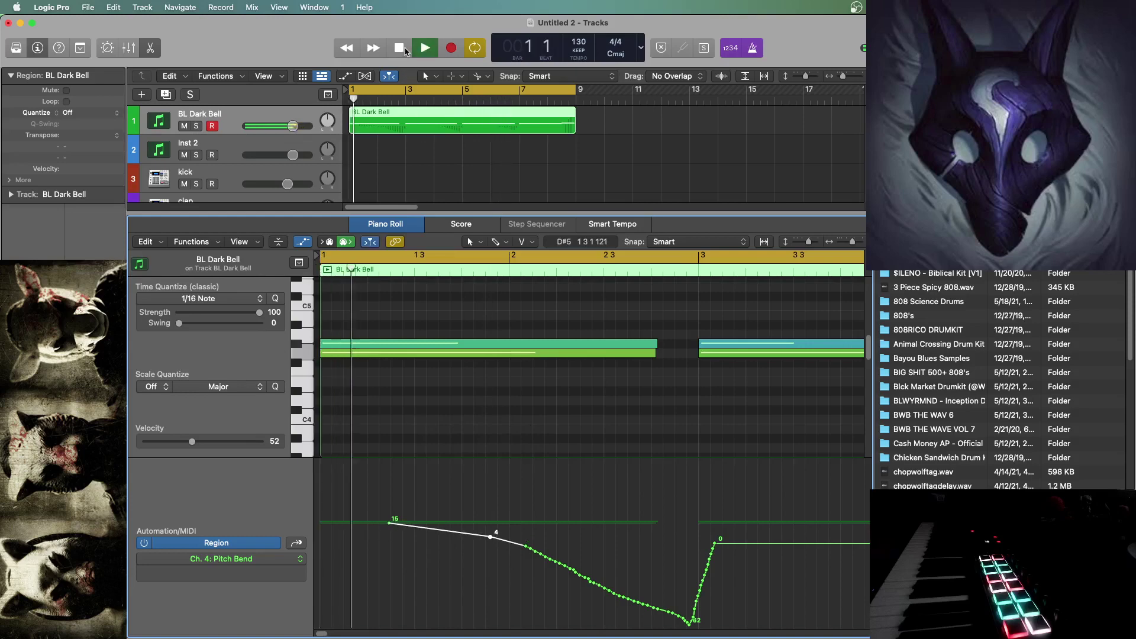
{"action": "key", "text": "space"}
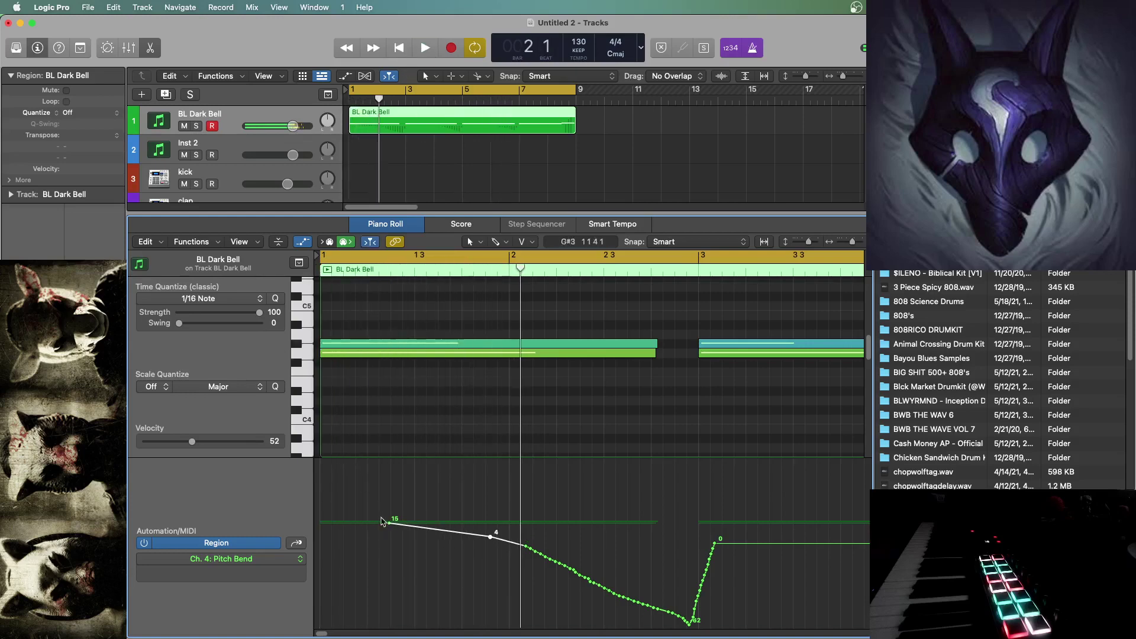
{"action": "left_click_drag", "start_coordinate": [389, 526], "coordinate": [422, 524]}
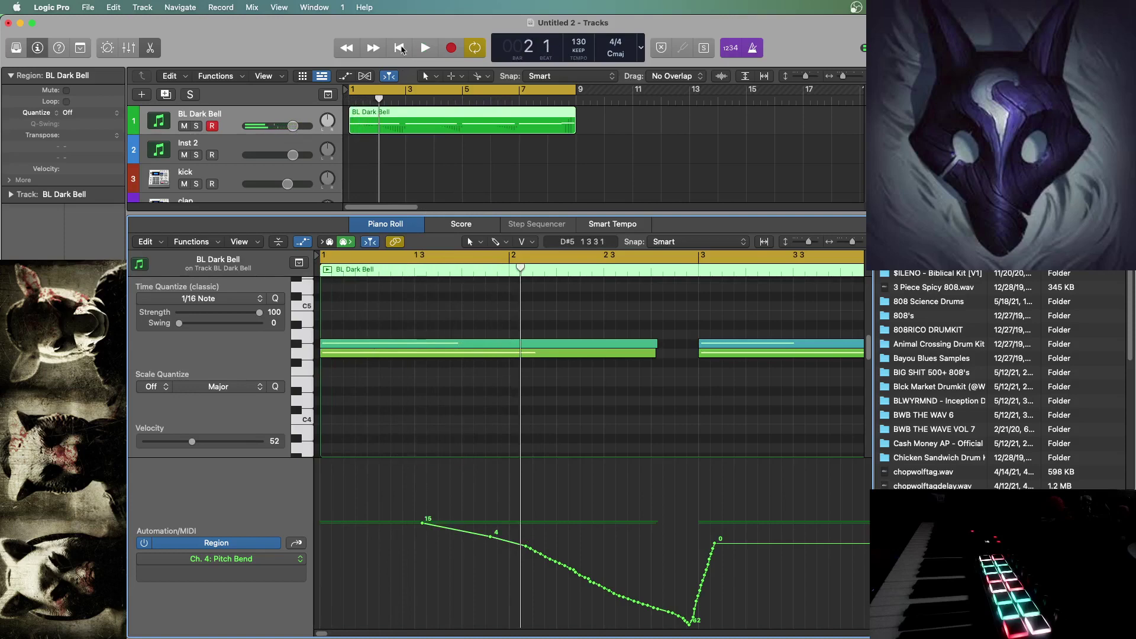
{"action": "left_click", "coordinate": [400, 49]}
{"action": "key", "text": "space"}
{"action": "key", "text": "space"}
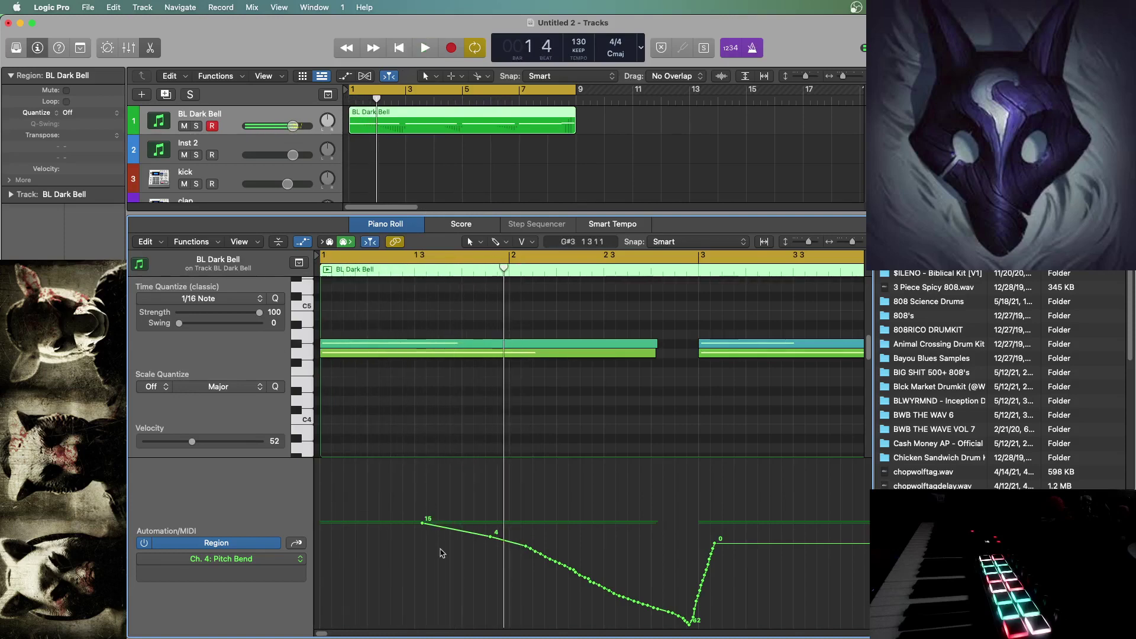
{"action": "left_click_drag", "start_coordinate": [422, 526], "coordinate": [422, 535]}
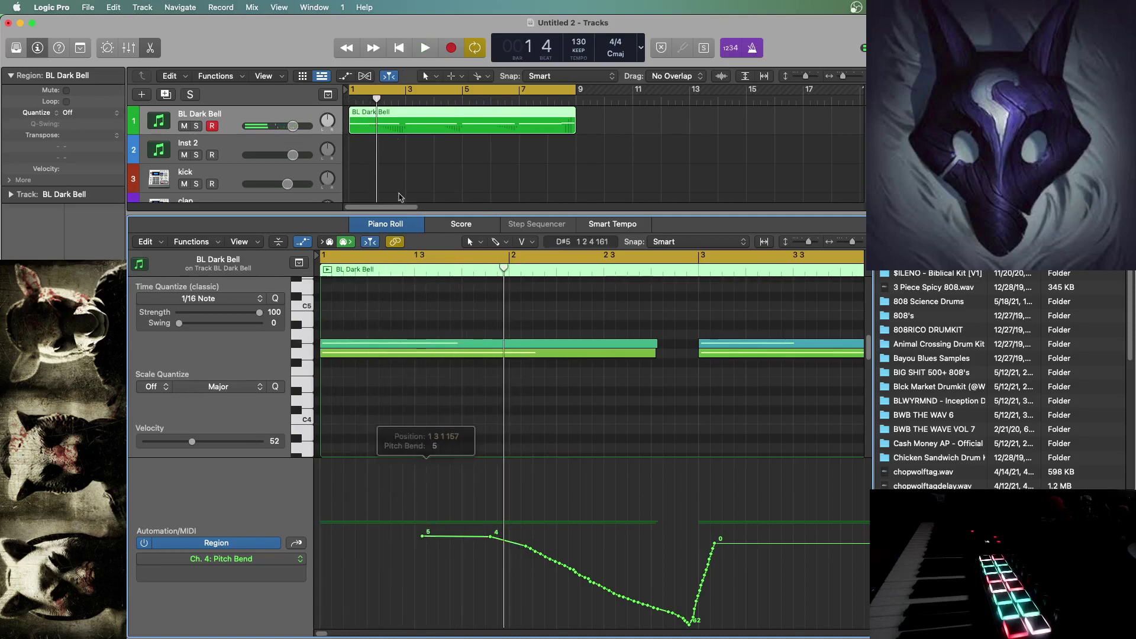
- Lower the velocity of the two notes starting at bar 5 to 83 and play the passage from bar 5
{"action": "left_click", "coordinate": [397, 49]}
{"action": "key", "text": "space"}
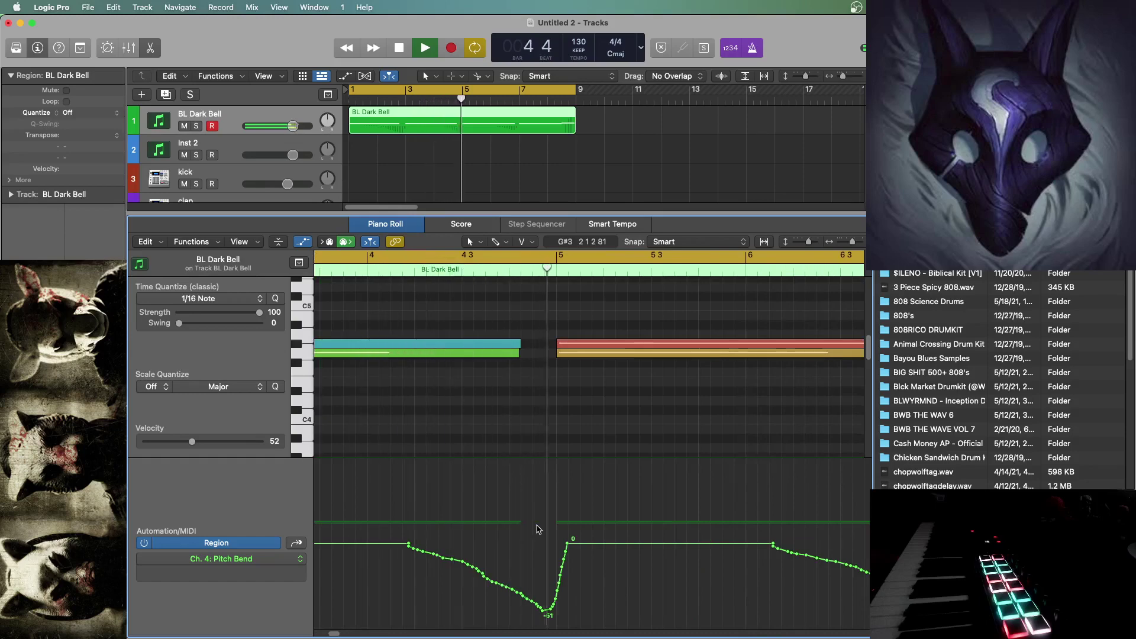
{"action": "key", "text": "space"}
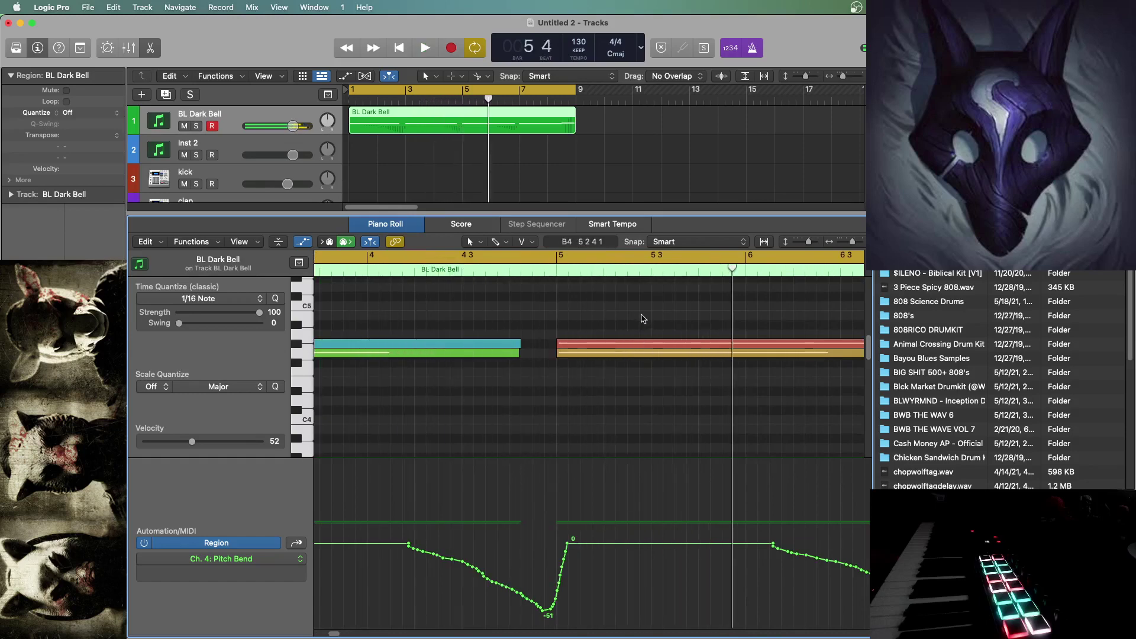
{"action": "left_click_drag", "start_coordinate": [644, 318], "coordinate": [671, 406]}
{"action": "left_click_drag", "start_coordinate": [654, 349], "coordinate": [655, 371]}
{"action": "double_click", "coordinate": [556, 270]}
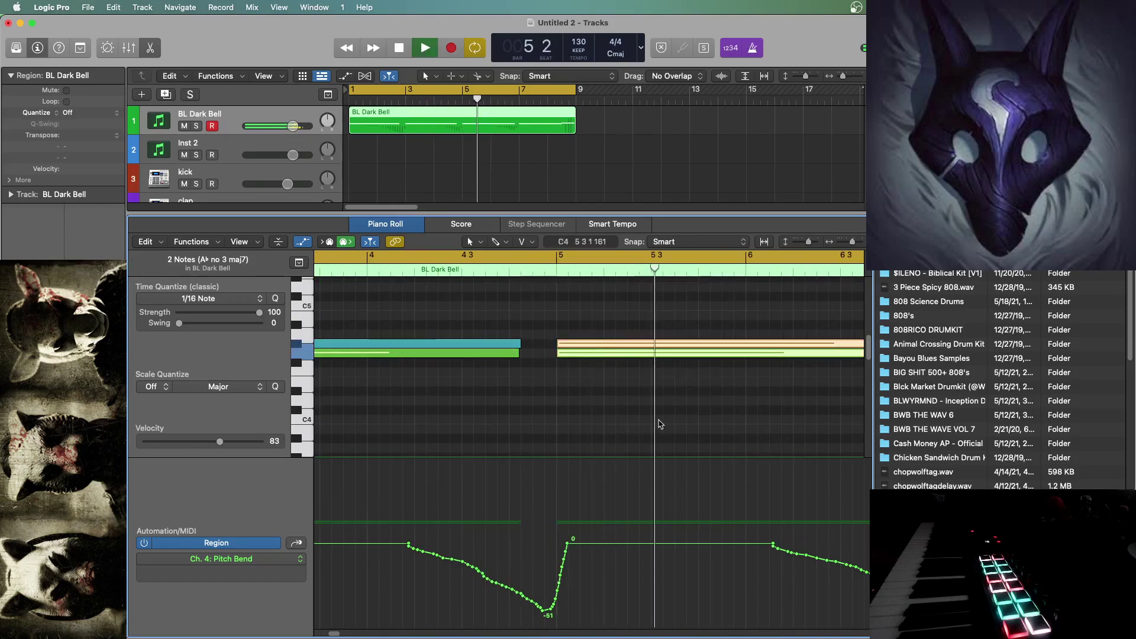
{"action": "left_click", "coordinate": [660, 424]}
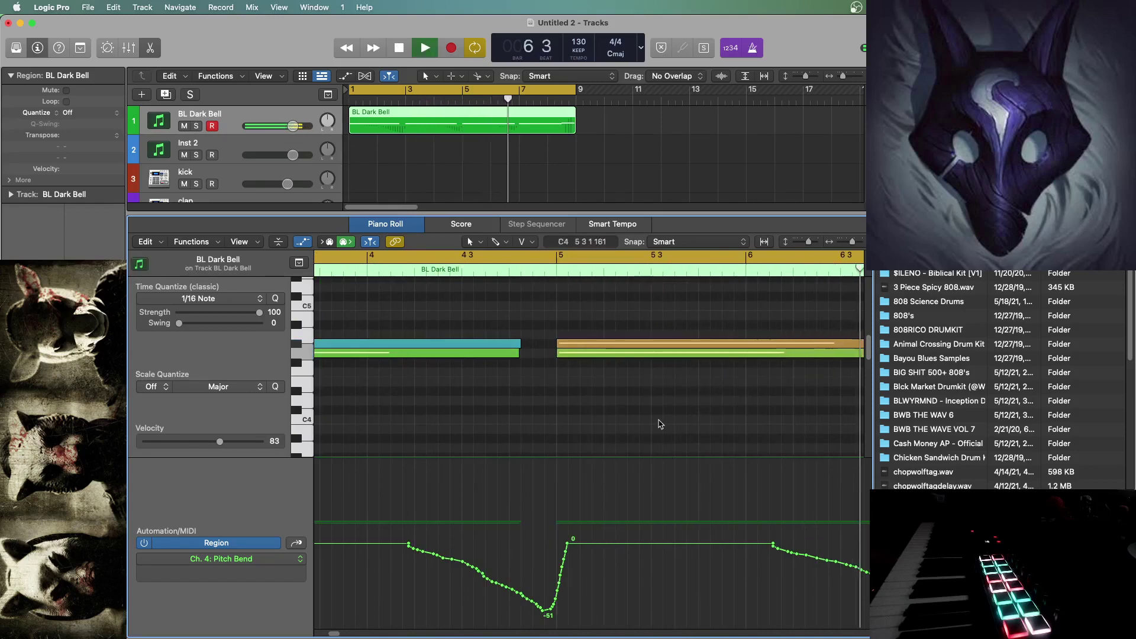
{"action": "key", "text": "space"}
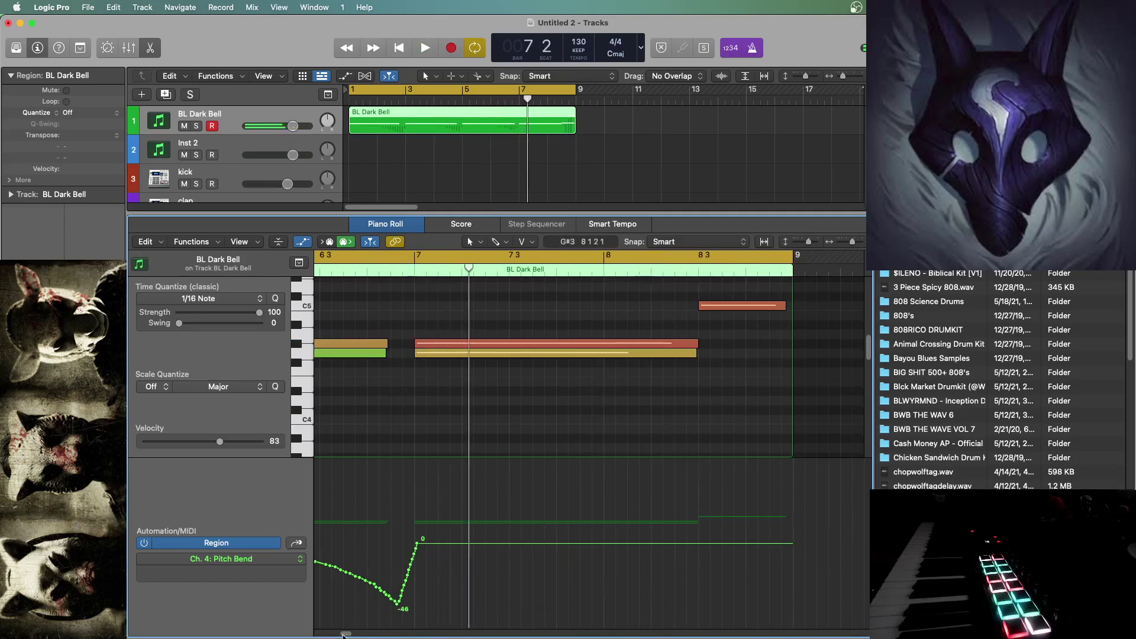
- Add a pitch bend point of -5 shortly before bar 6 and lower the first point of the following bend to -5
{"action": "scroll", "coordinate": [343, 634], "scroll_direction": "left", "scroll_amount": 6}
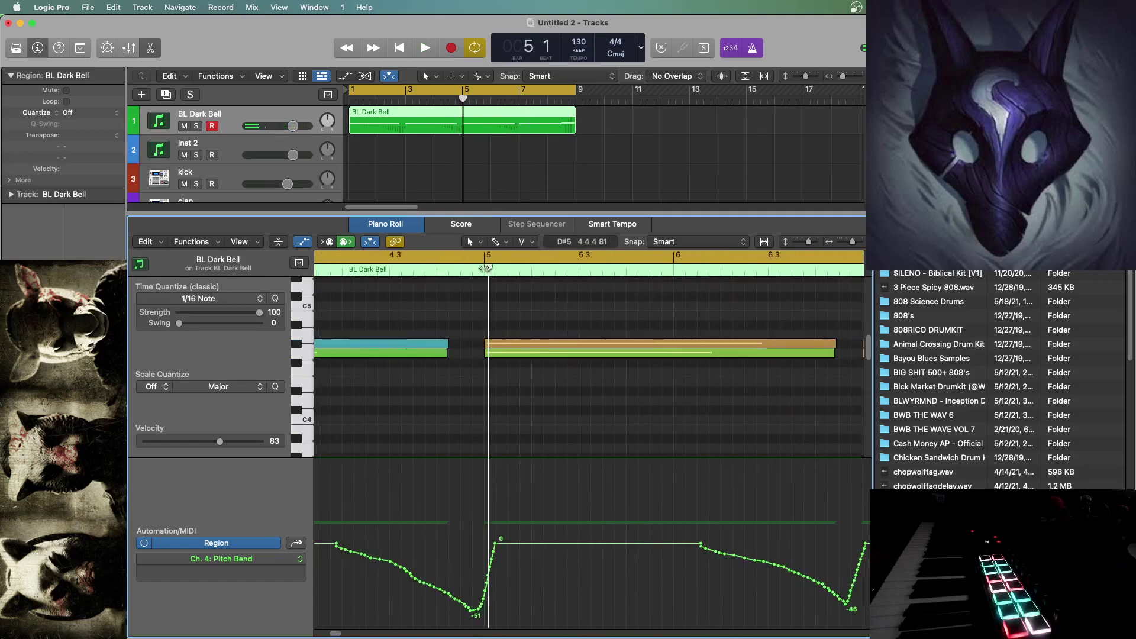
{"action": "key", "text": "space"}
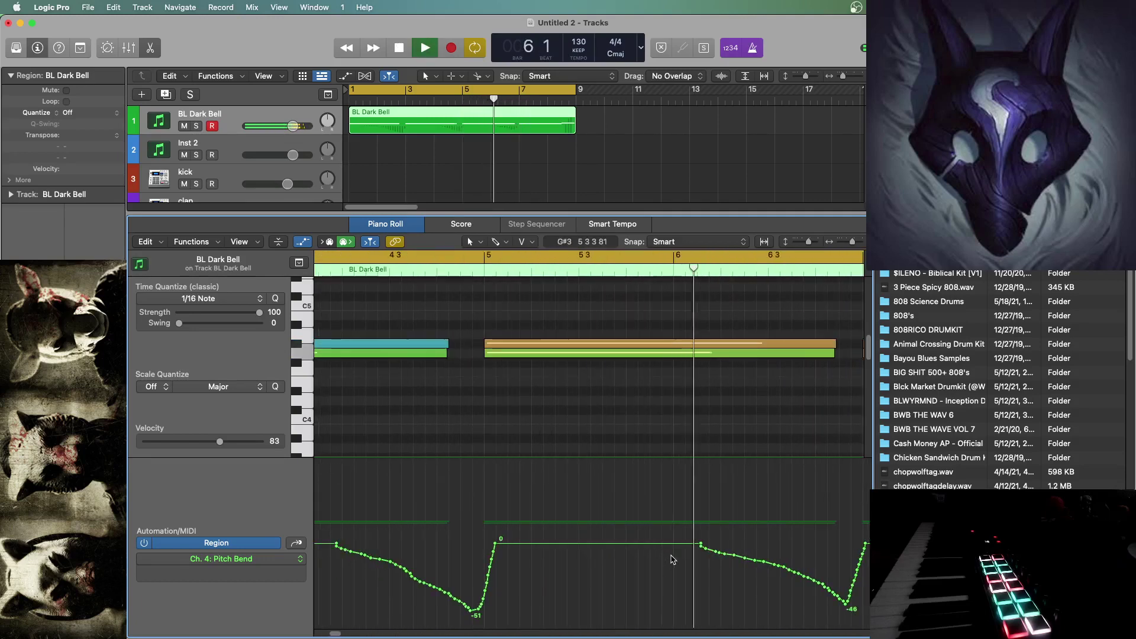
{"action": "key", "text": "space"}
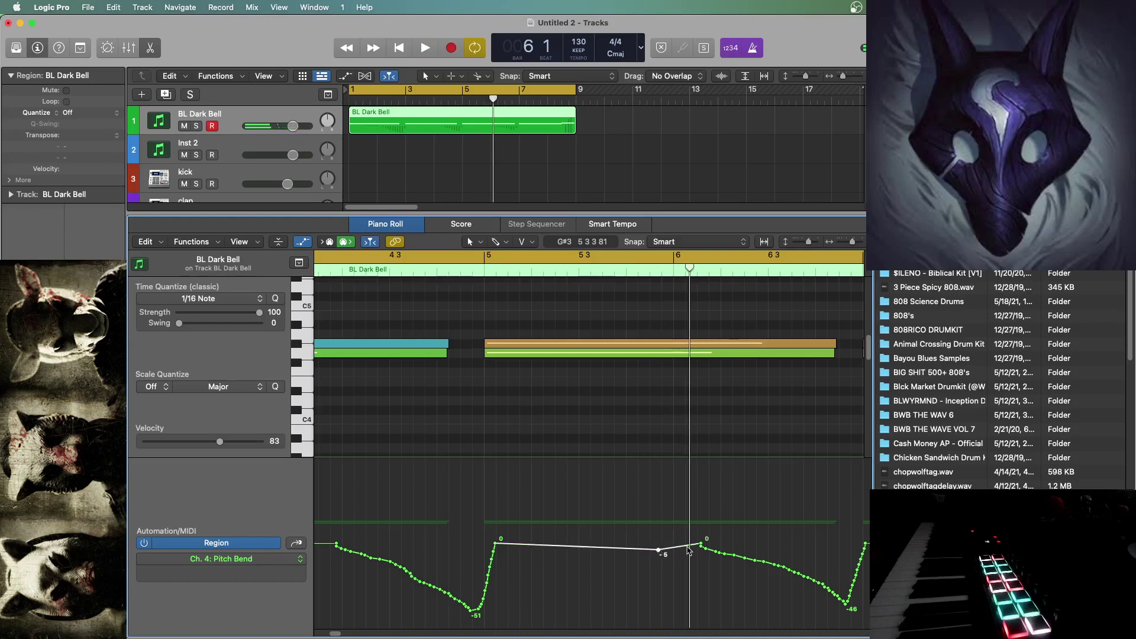
{"action": "left_click_drag", "start_coordinate": [701, 543], "coordinate": [700, 549]}
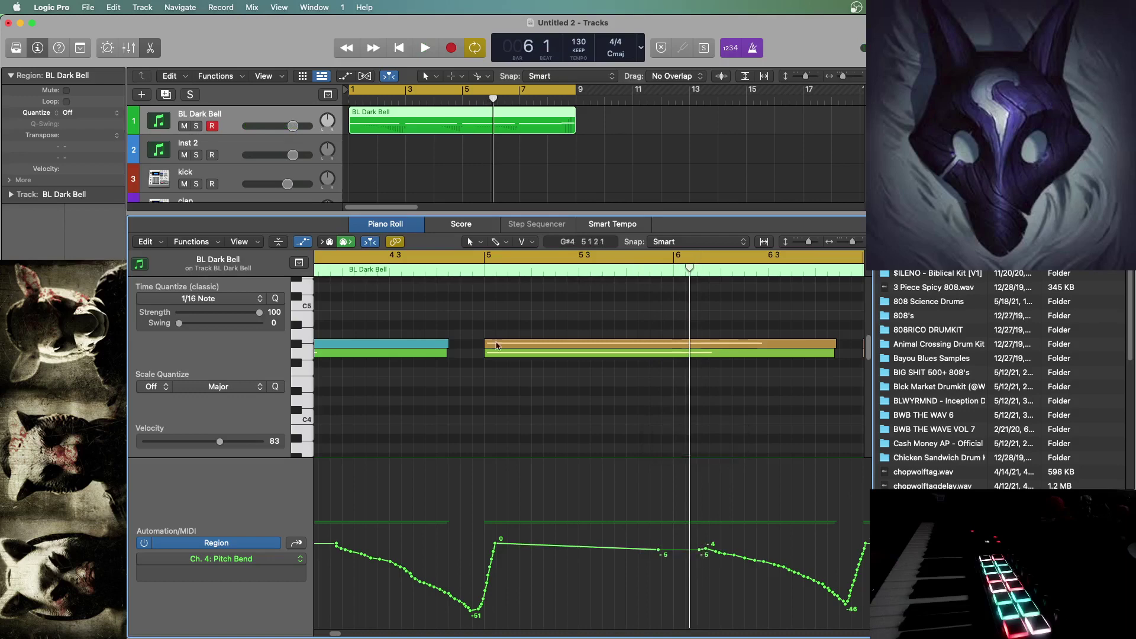
- Play the region from bar 5 to its end and shift the pitch bend's zero point slightly earlier, onto the start of bar 7
{"action": "left_click", "coordinate": [484, 275]}
{"action": "key", "text": "space"}
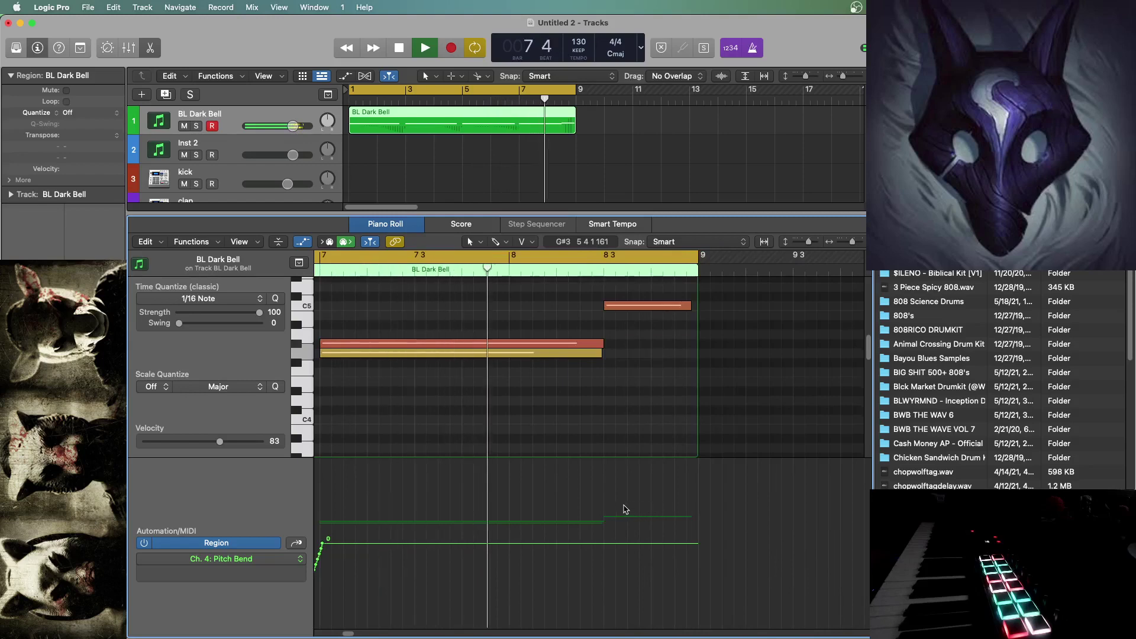
{"action": "key", "text": "space"}
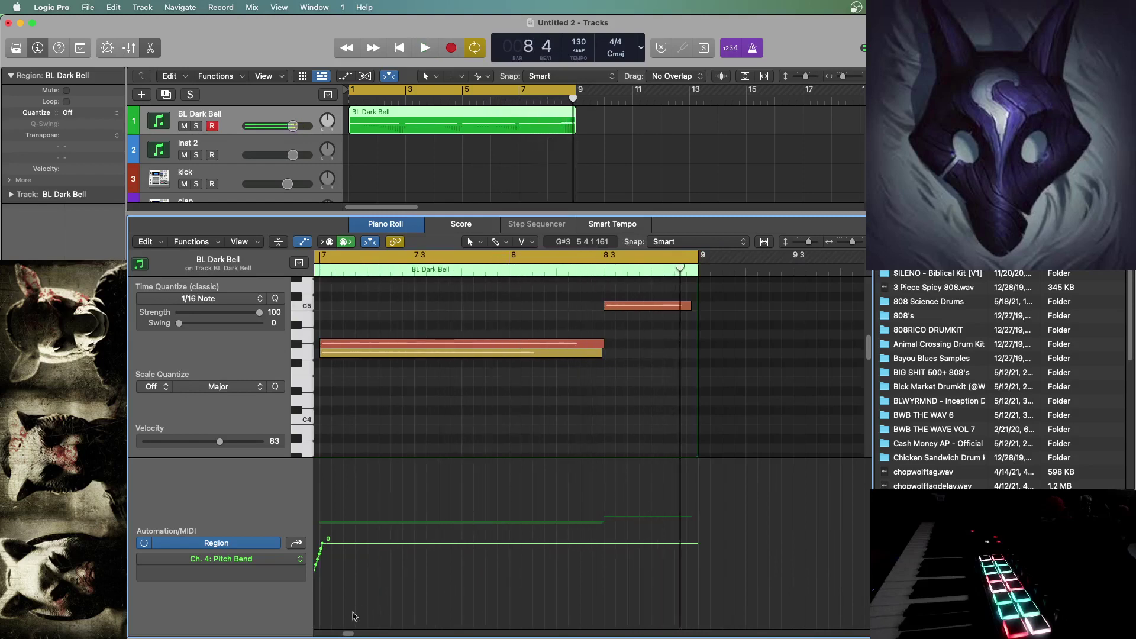
{"action": "left_click_drag", "start_coordinate": [349, 634], "coordinate": [341, 634]}
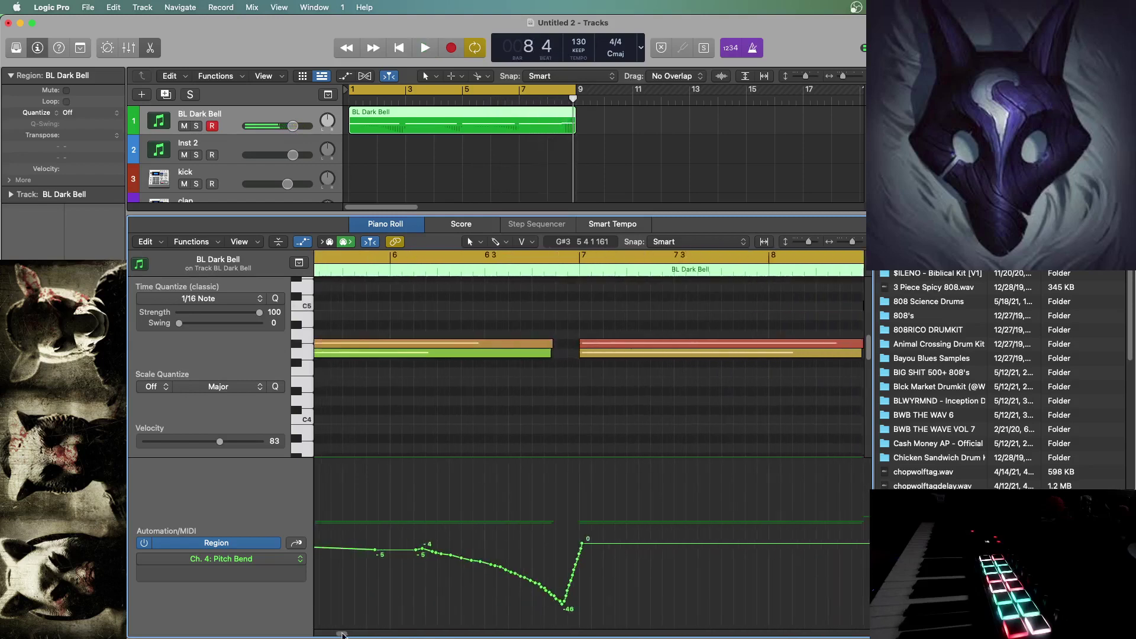
{"action": "left_click", "coordinate": [582, 543]}
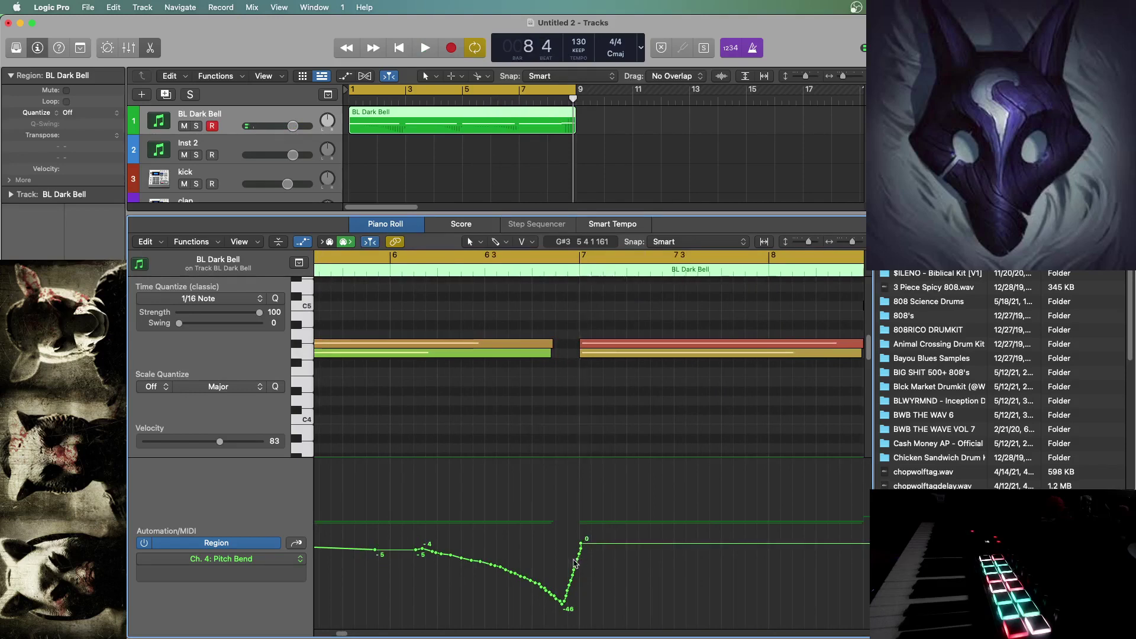
- Try a pitch bend value of -2 on the point at the start of bar 7 and play the surrounding passage
{"action": "double_click", "coordinate": [549, 274]}
{"action": "key", "text": "space"}
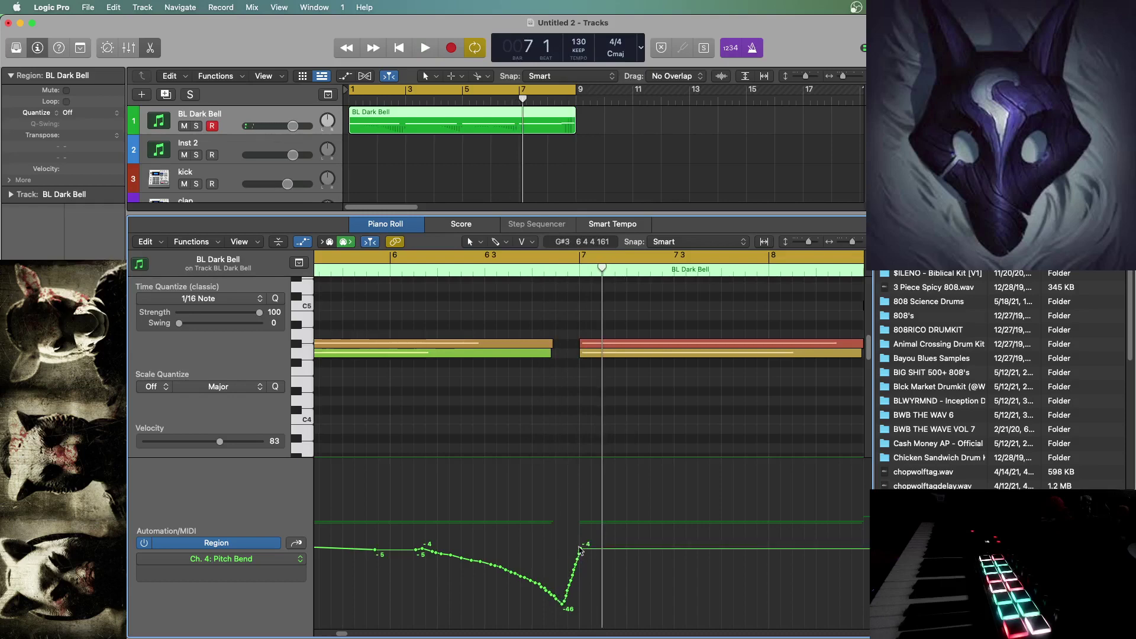
{"action": "left_click_drag", "start_coordinate": [580, 549], "coordinate": [583, 549]}
{"action": "double_click", "coordinate": [354, 274]}
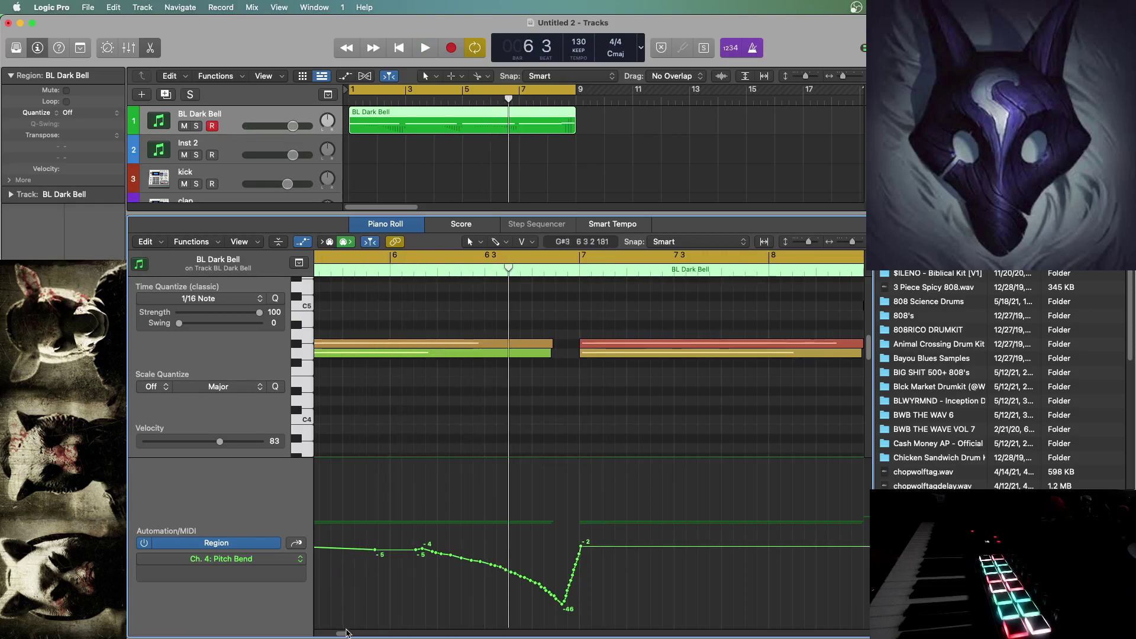
{"action": "scroll", "coordinate": [379, 549], "scroll_direction": "left", "scroll_amount": 5}
{"action": "double_click", "coordinate": [488, 269]}
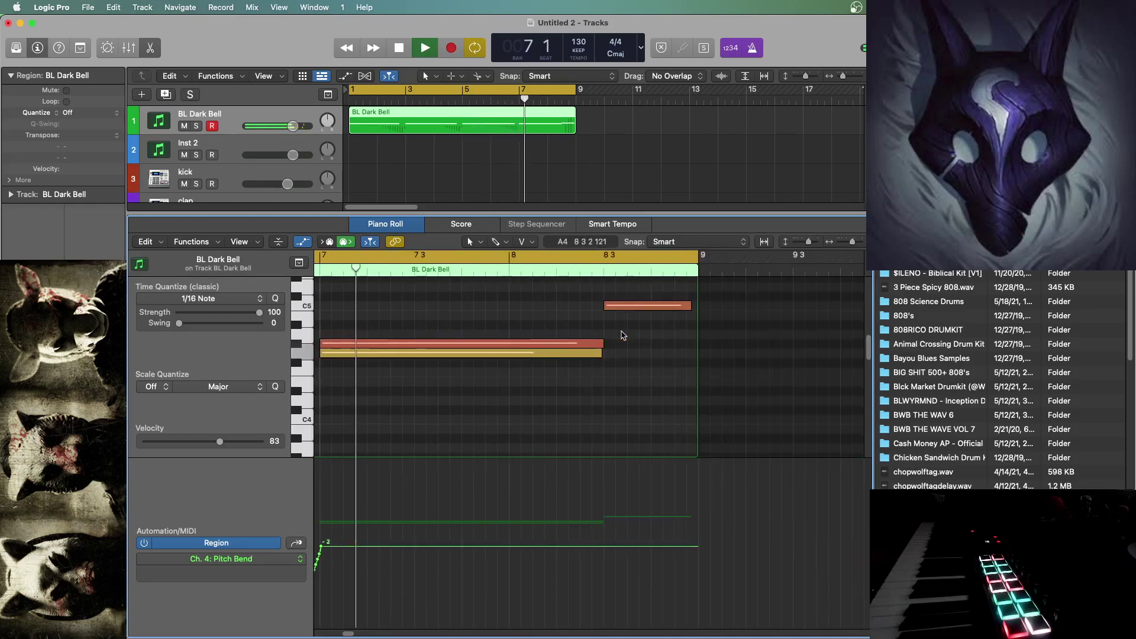
{"action": "key", "text": "space"}
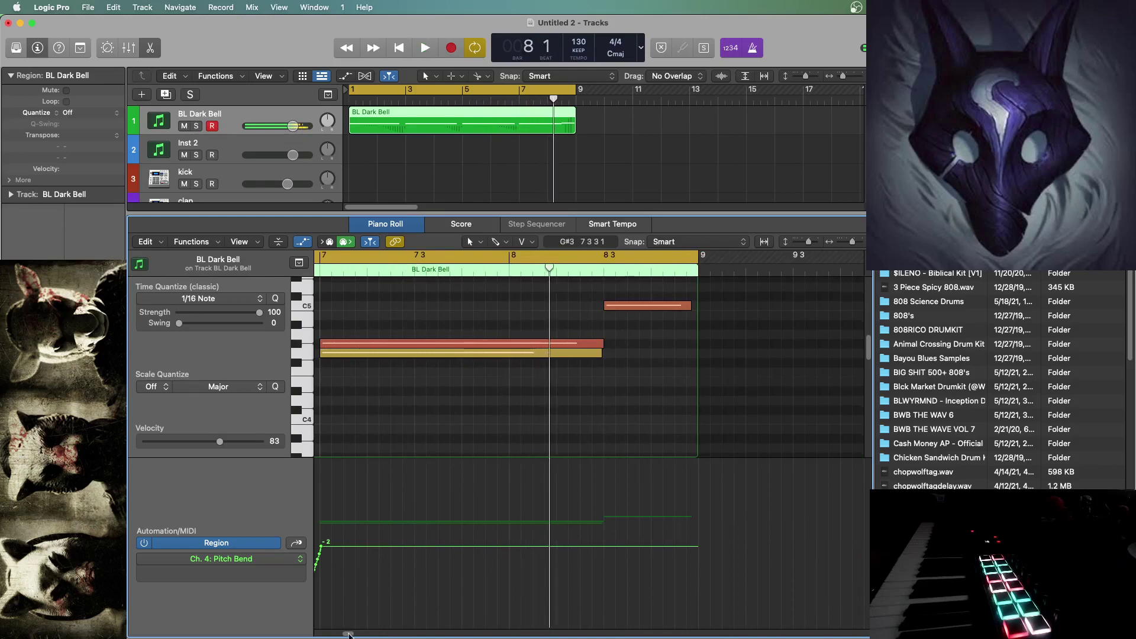
- Replace the pitch bend's rise before bar 7 with a point at -44 and a jump to 15 at 6 4 4 206, checking by playback
{"action": "left_click_drag", "start_coordinate": [348, 633], "coordinate": [344, 633]}
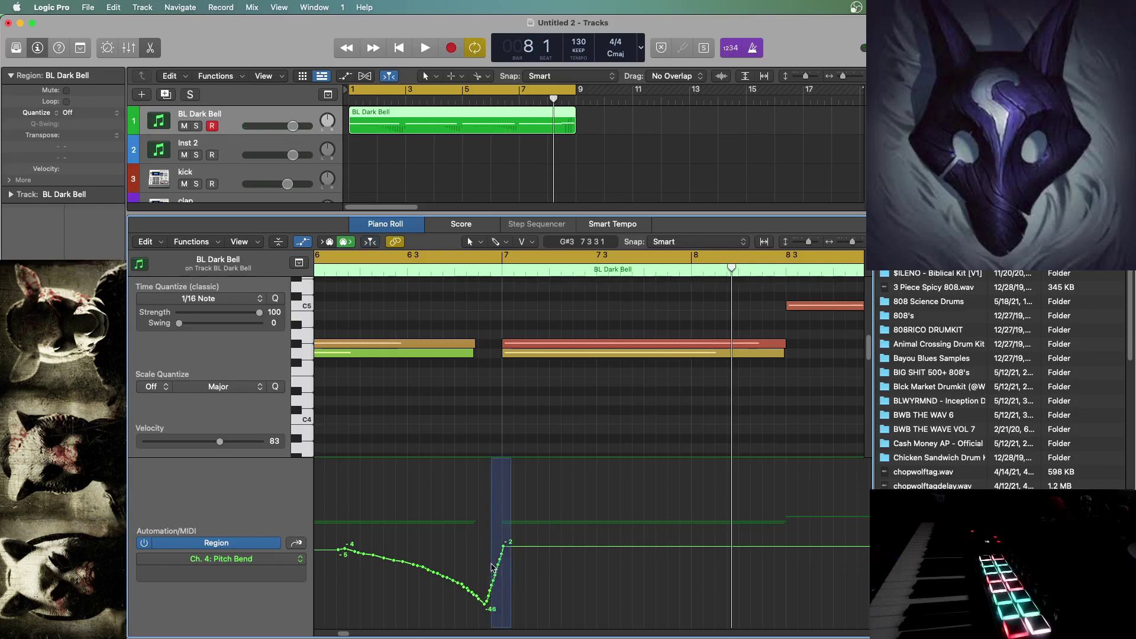
{"action": "left_click_drag", "start_coordinate": [491, 567], "coordinate": [498, 574]}
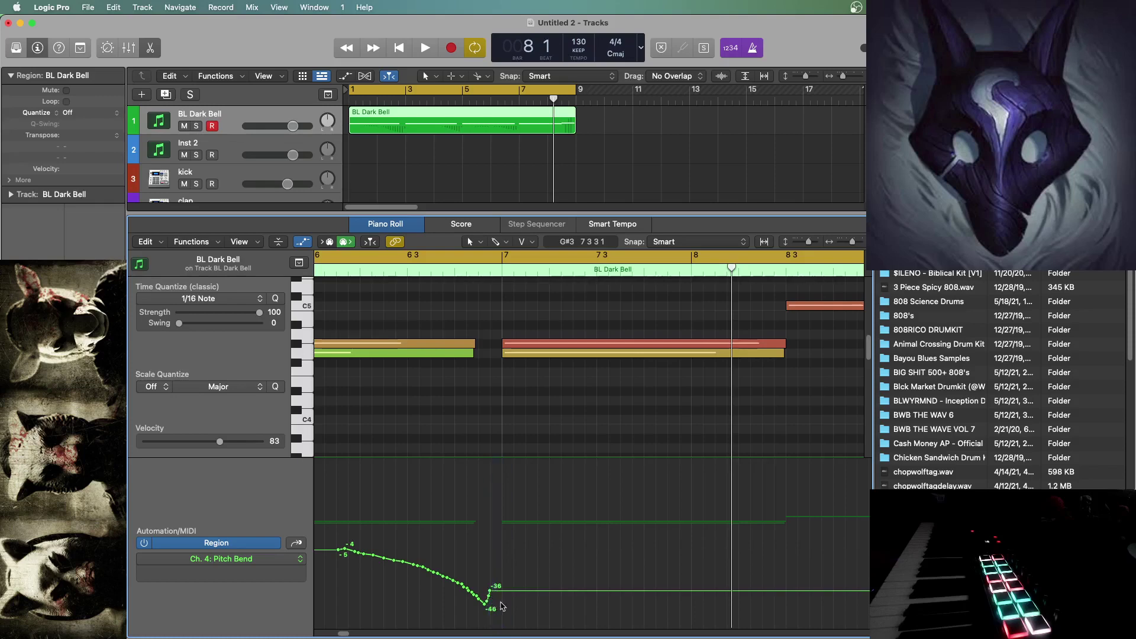
{"action": "mouse_move", "coordinate": [488, 598]}
{"action": "left_mouse_down"}
{"action": "mouse_move", "coordinate": [509, 603]}
{"action": "mouse_move", "coordinate": [499, 602]}
{"action": "left_mouse_up"}
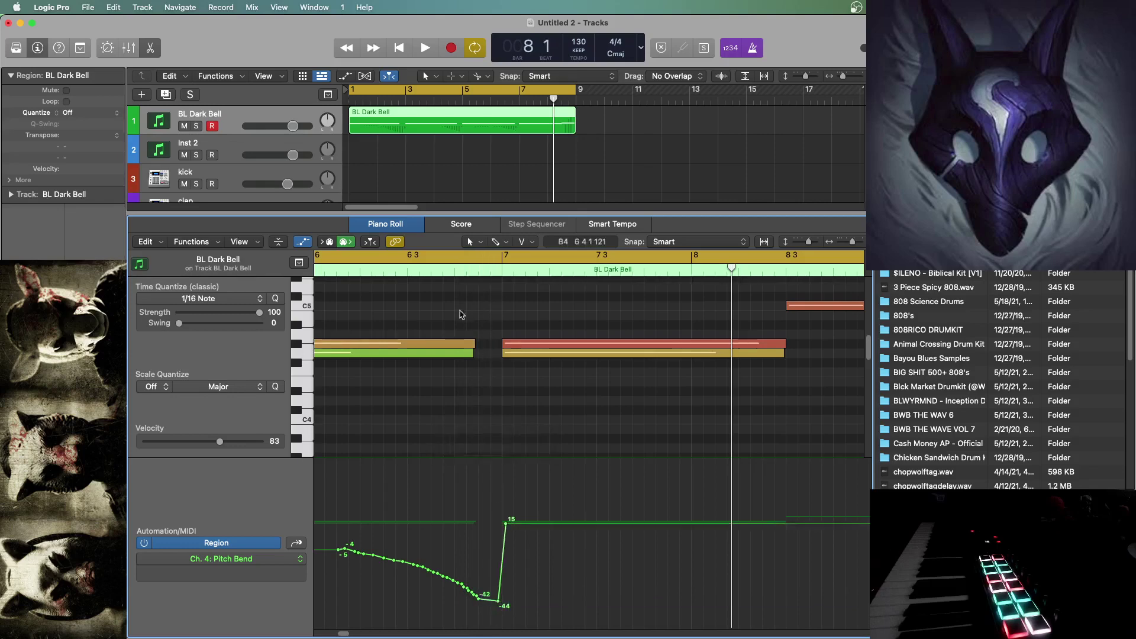
{"action": "key", "text": "space"}
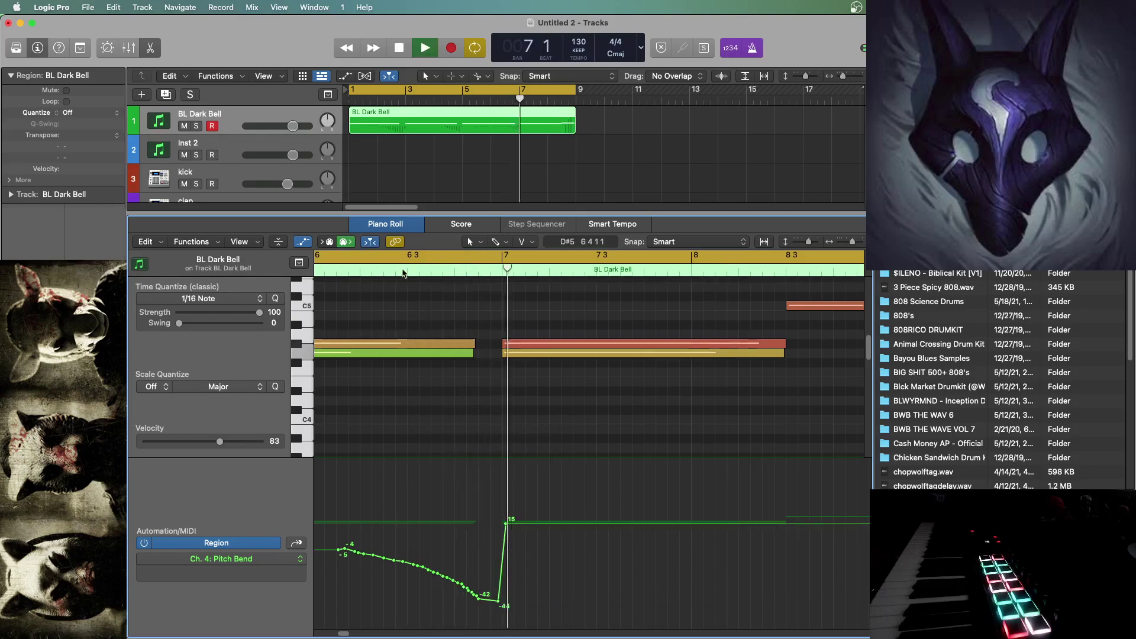
{"action": "key", "text": "space"}
{"action": "left_click_drag", "start_coordinate": [505, 524], "coordinate": [500, 522]}
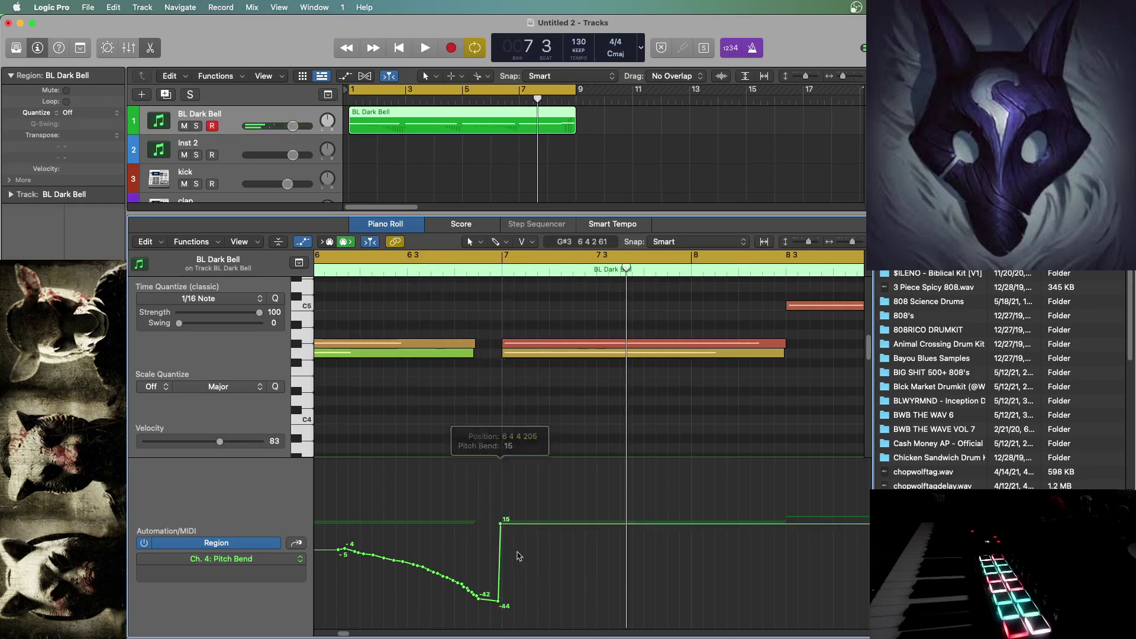
{"action": "key", "text": "space"}
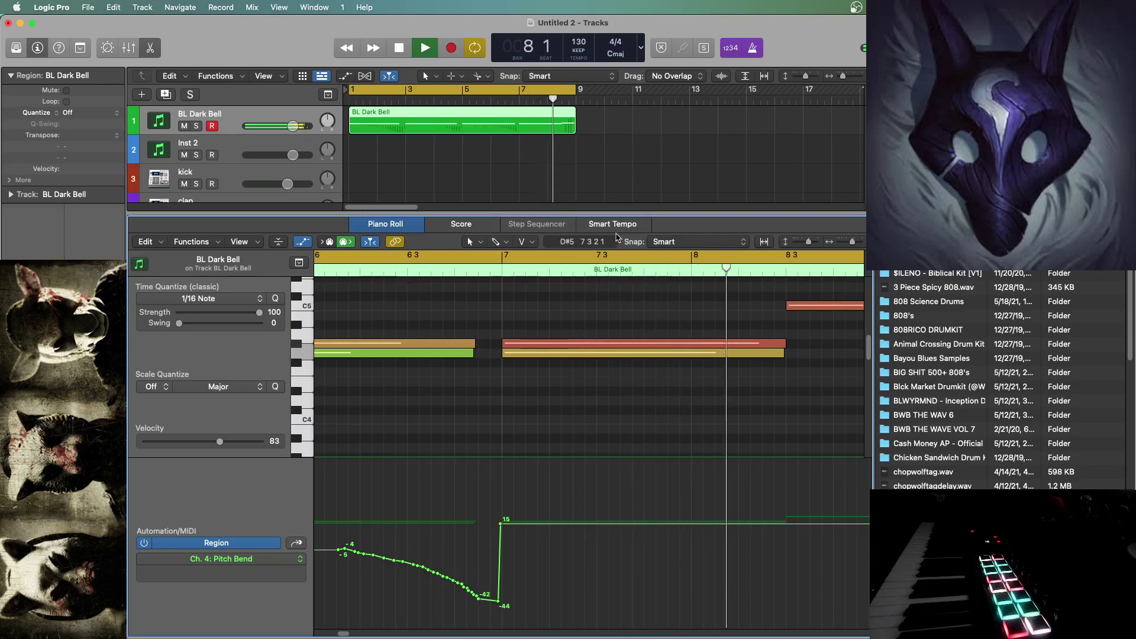
- Enlarge the tracks area to show the drum tracks, stop the melody playback and deselect the region
{"action": "left_click_drag", "start_coordinate": [630, 223], "coordinate": [630, 427]}
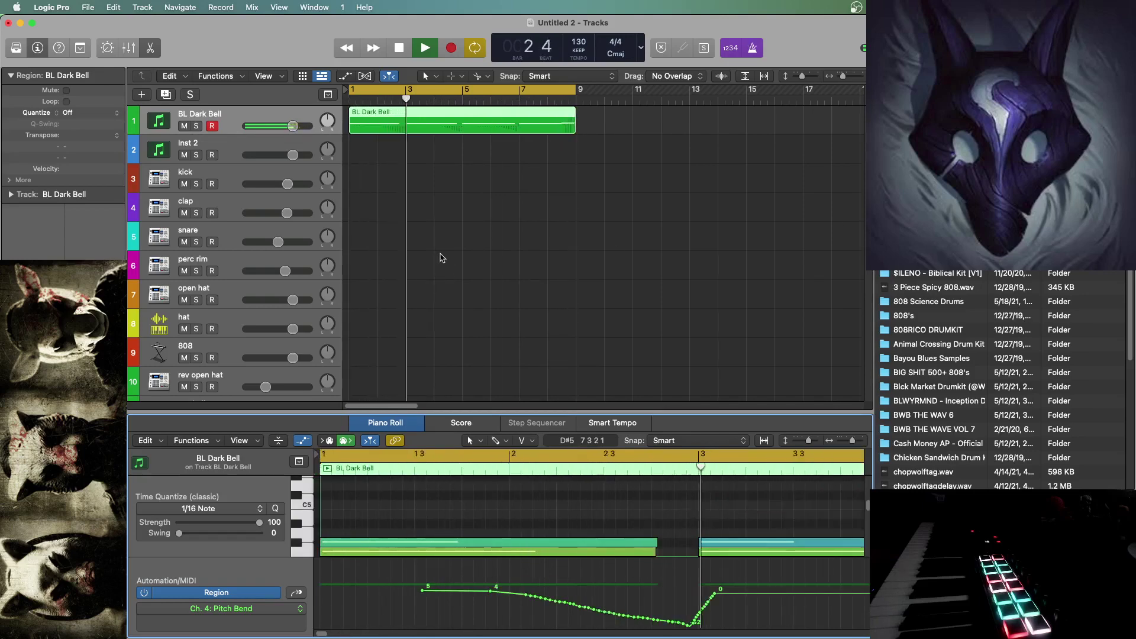
{"action": "key", "text": "space"}
{"action": "left_click", "coordinate": [421, 263]}
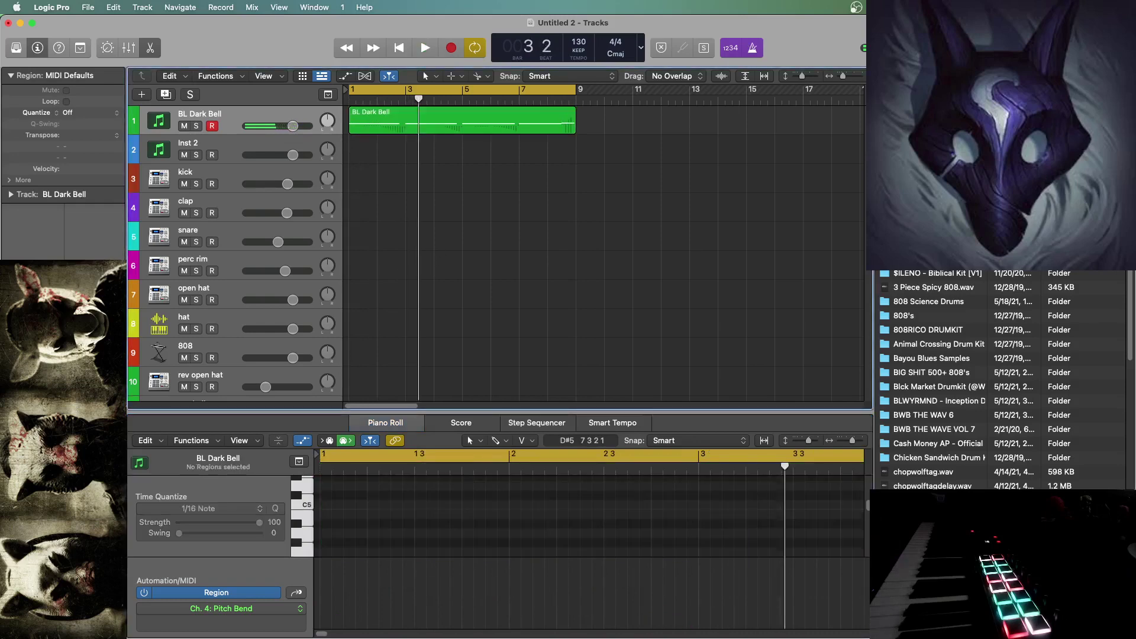
- Insert the HalfTime effect on the BL Dark Bell track and set its mix to 75% during playback
{"action": "mouse_move", "coordinate": [59, 550]}
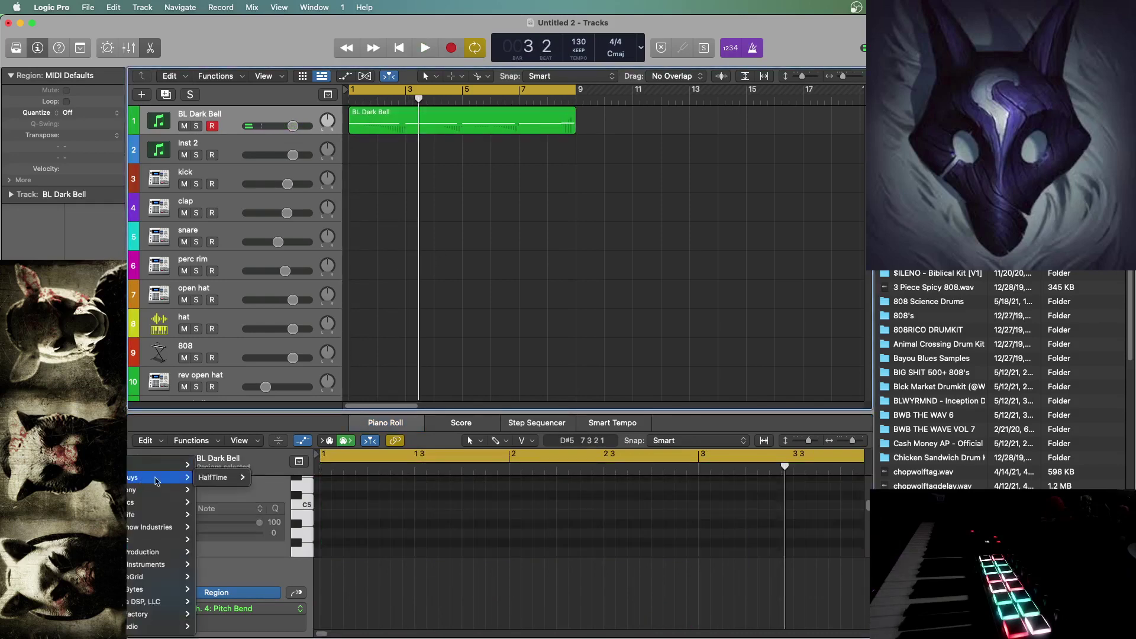
{"action": "left_click", "coordinate": [261, 477]}
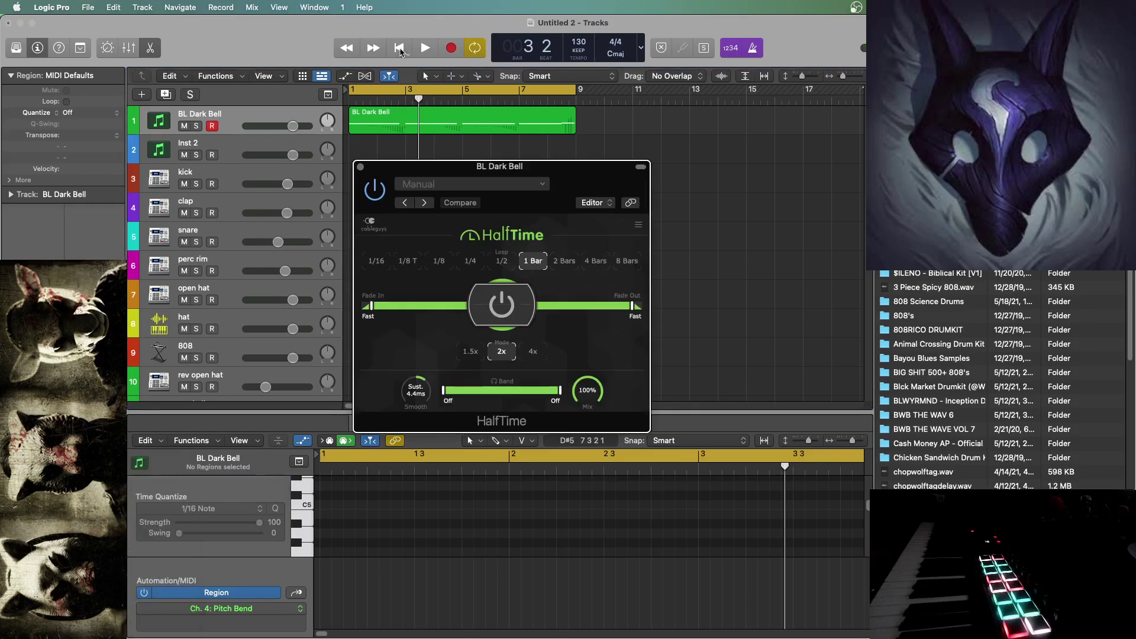
{"action": "key", "text": "space"}
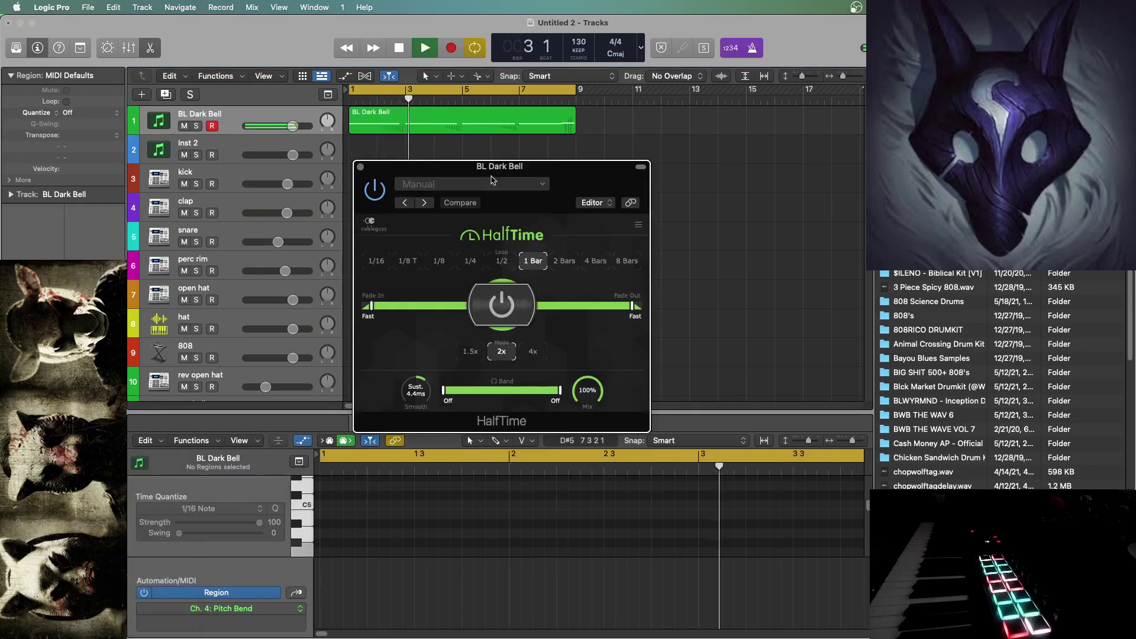
{"action": "left_click_drag", "start_coordinate": [587, 391], "coordinate": [586, 458]}
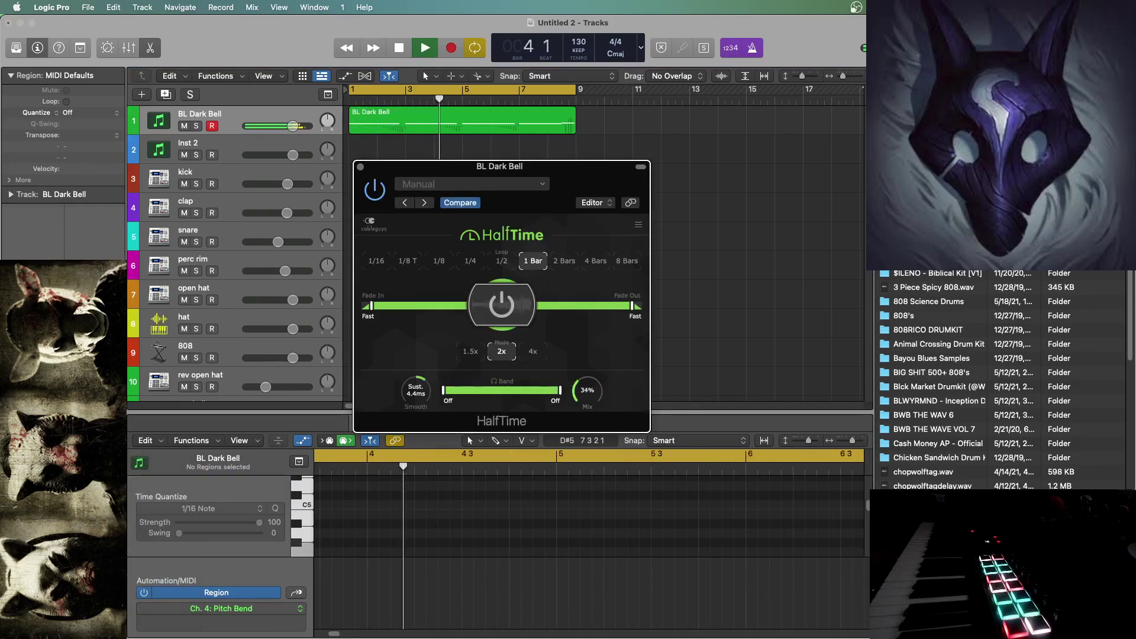
{"action": "left_click_drag", "start_coordinate": [587, 390], "coordinate": [586, 389]}
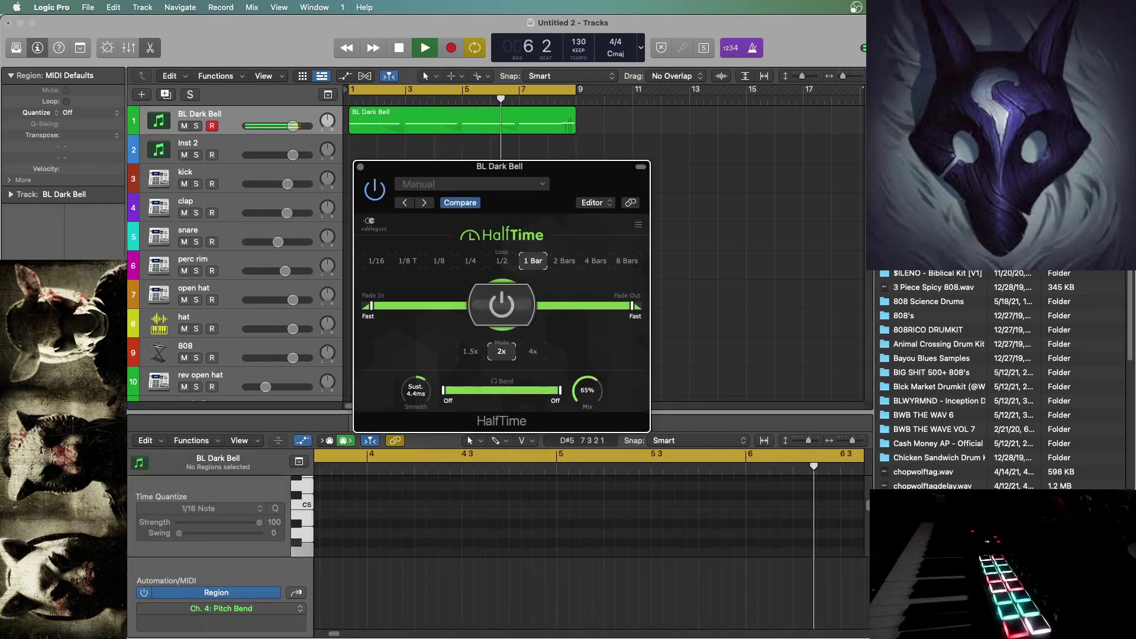
{"action": "left_click_drag", "start_coordinate": [586, 391], "coordinate": [587, 388]}
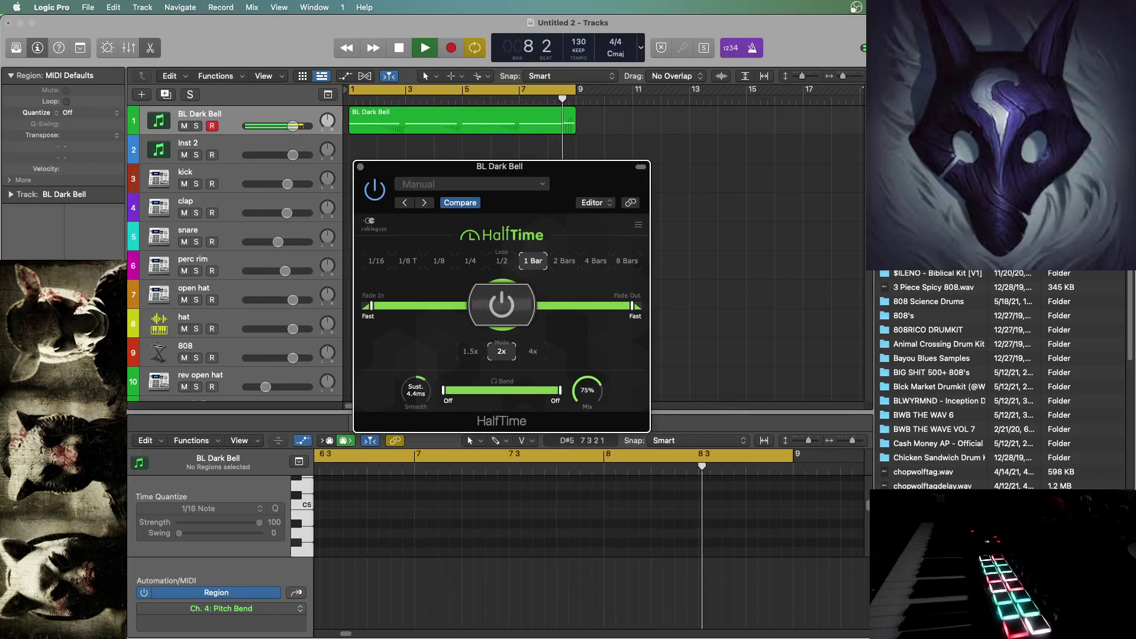
{"action": "left_click", "coordinate": [360, 166]}
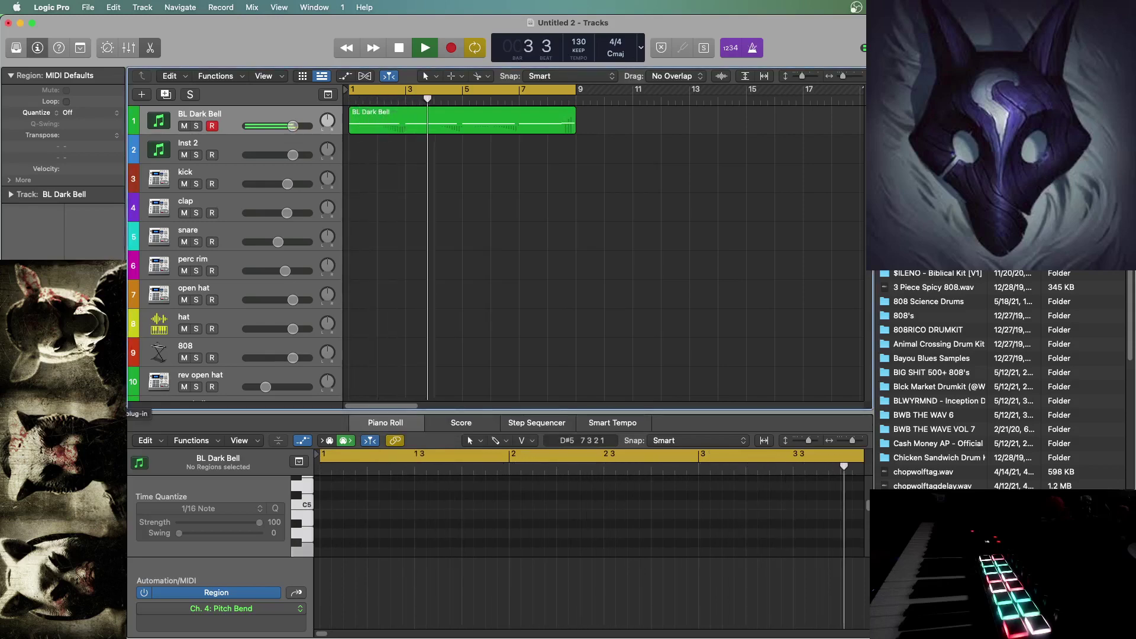
{"action": "key", "text": "space"}
- Load dark.wav from the $ILENO - Biblical Kit [V1] folder into the clap track's Ultrabeat instrument
{"action": "left_click", "coordinate": [208, 204]}
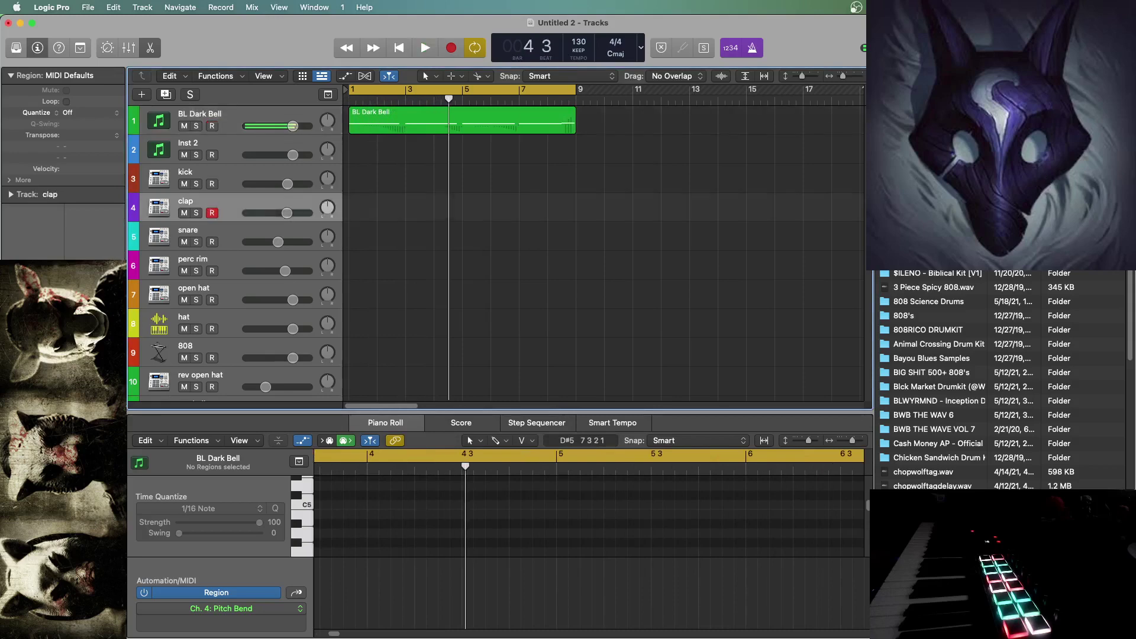
{"action": "left_click", "coordinate": [32, 343]}
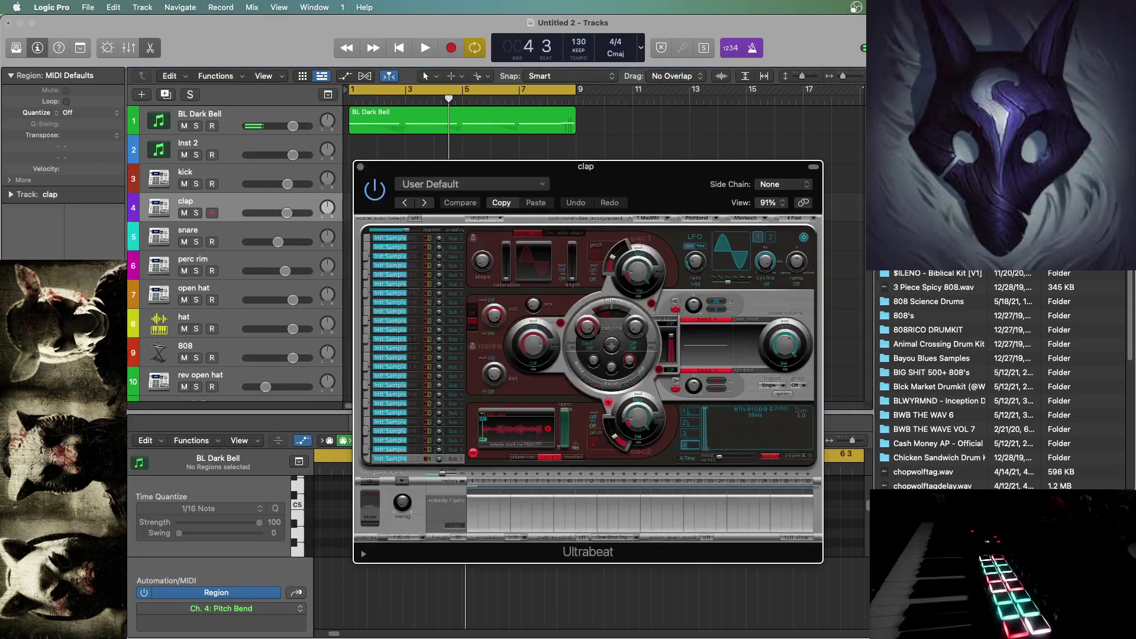
{"action": "double_click", "coordinate": [923, 274]}
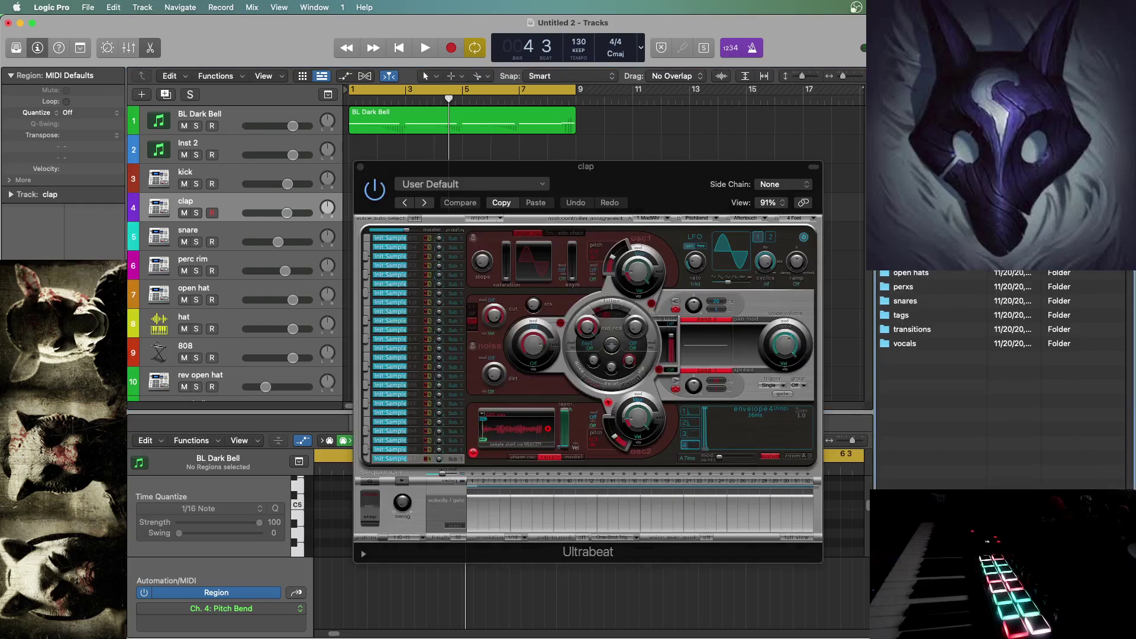
{"action": "double_click", "coordinate": [905, 229]}
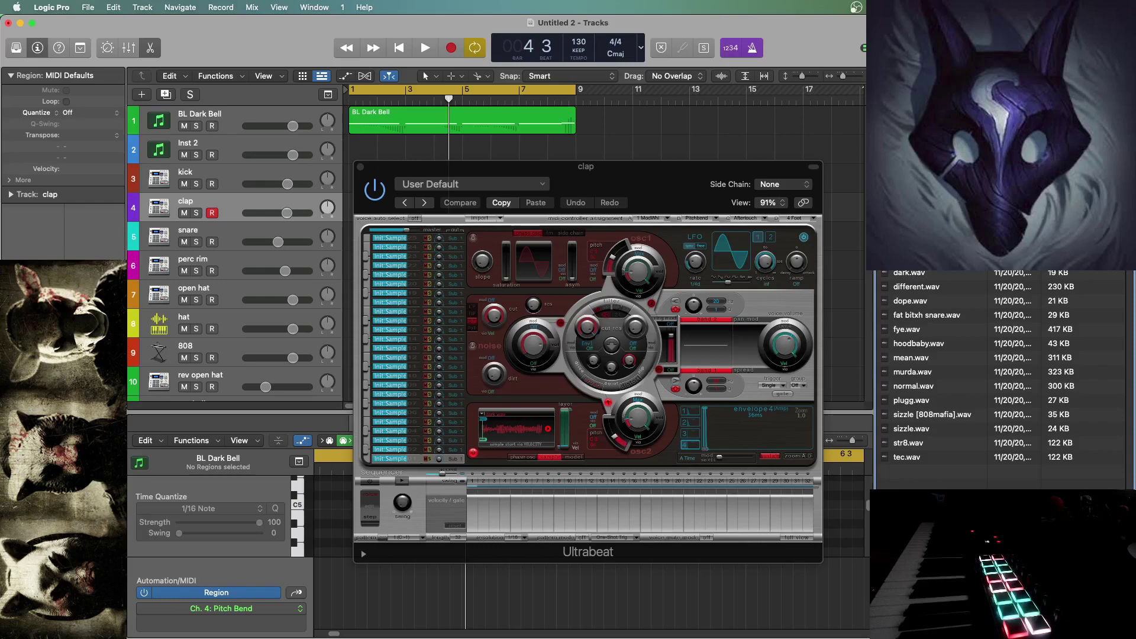
{"action": "left_click", "coordinate": [912, 275]}
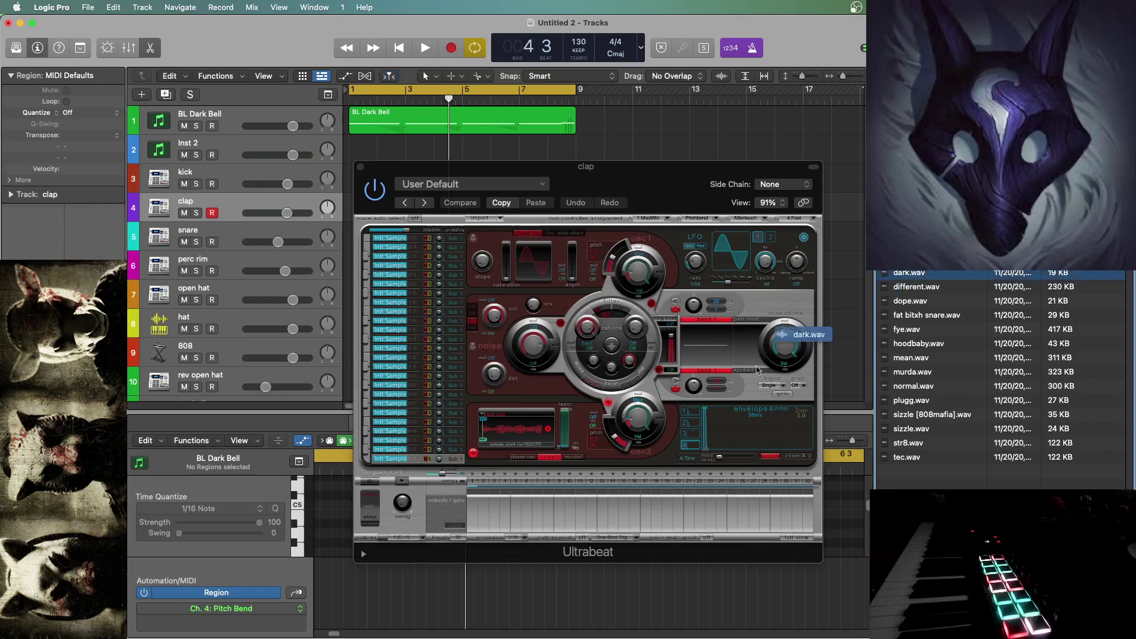
{"action": "left_click_drag", "start_coordinate": [757, 369], "coordinate": [516, 415]}
{"action": "left_click", "coordinate": [361, 167]}
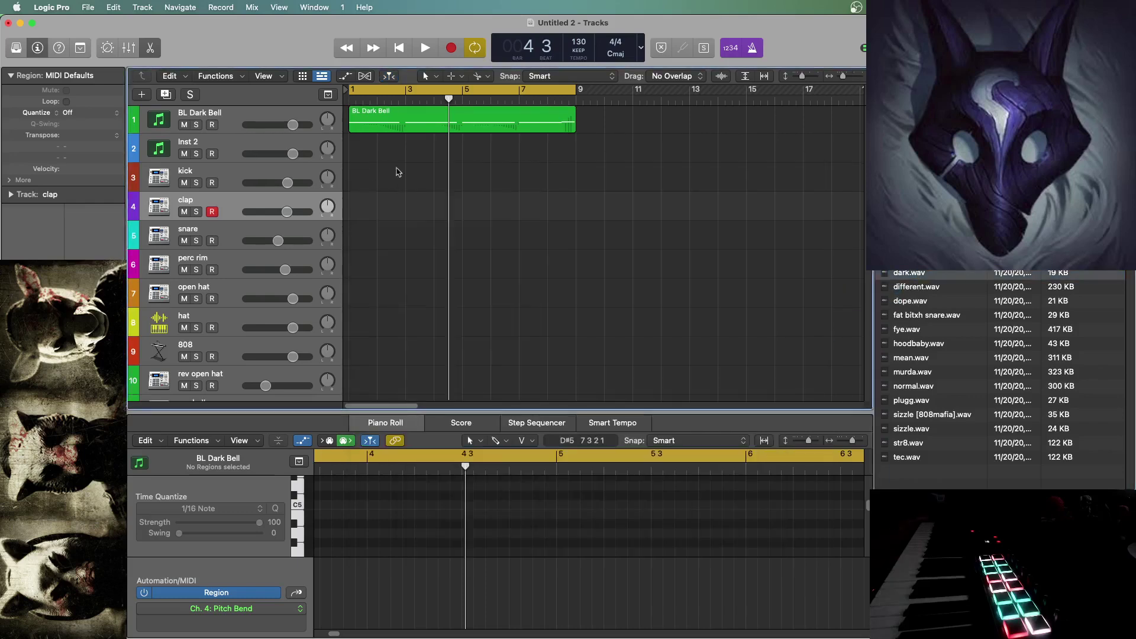
- Record a clap around beat 3 of every bar from bar 1 through bar 8 and quantize the notes to 1/16
{"action": "left_click", "coordinate": [395, 50]}
{"action": "left_click", "coordinate": [453, 49]}
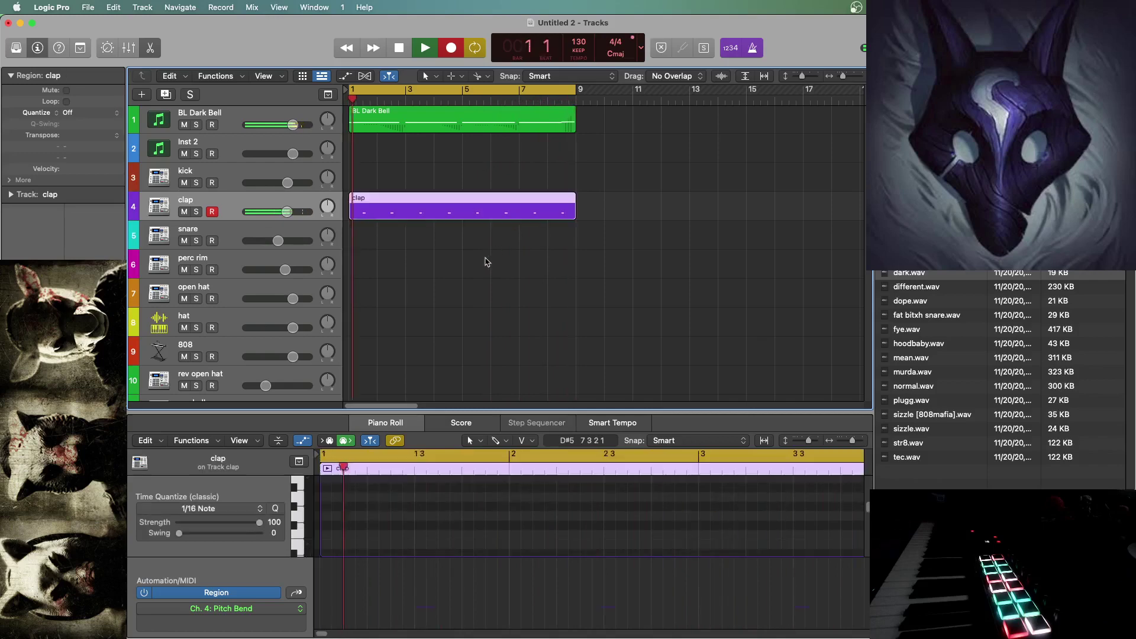
{"action": "key", "text": "space"}
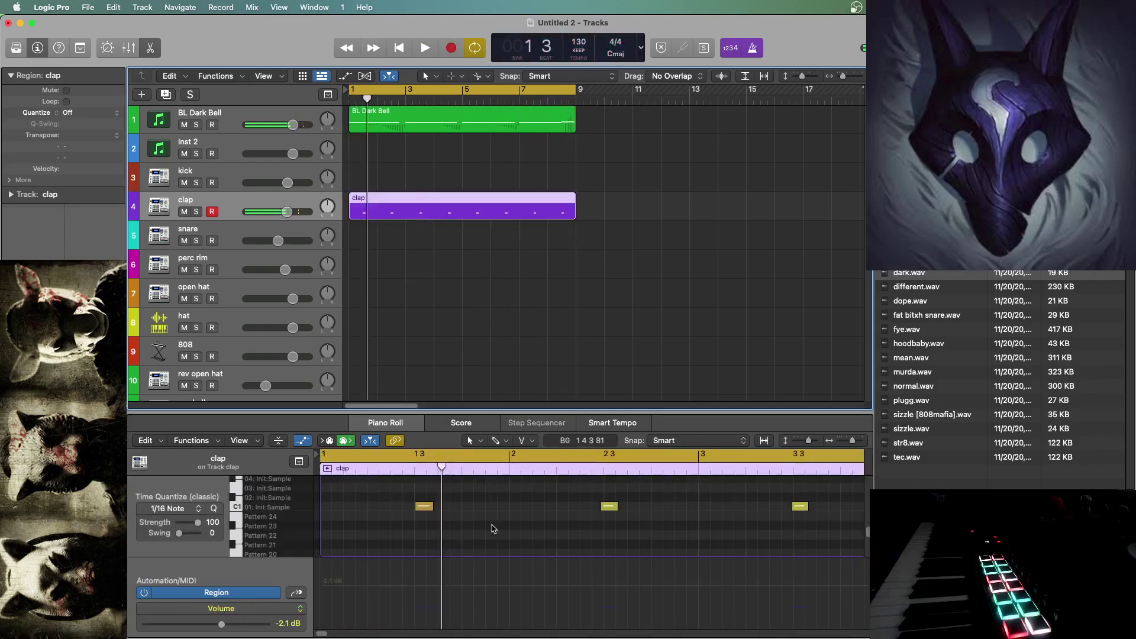
{"action": "left_click", "coordinate": [510, 525]}
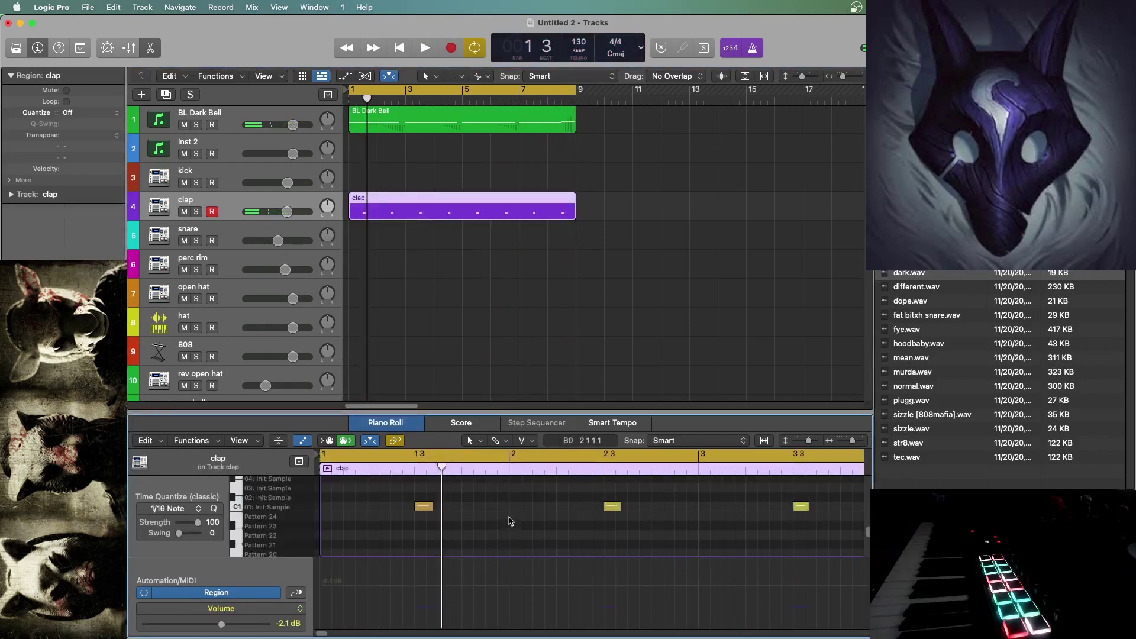
{"action": "left_click", "coordinate": [423, 122]}
{"action": "left_click", "coordinate": [488, 533]}
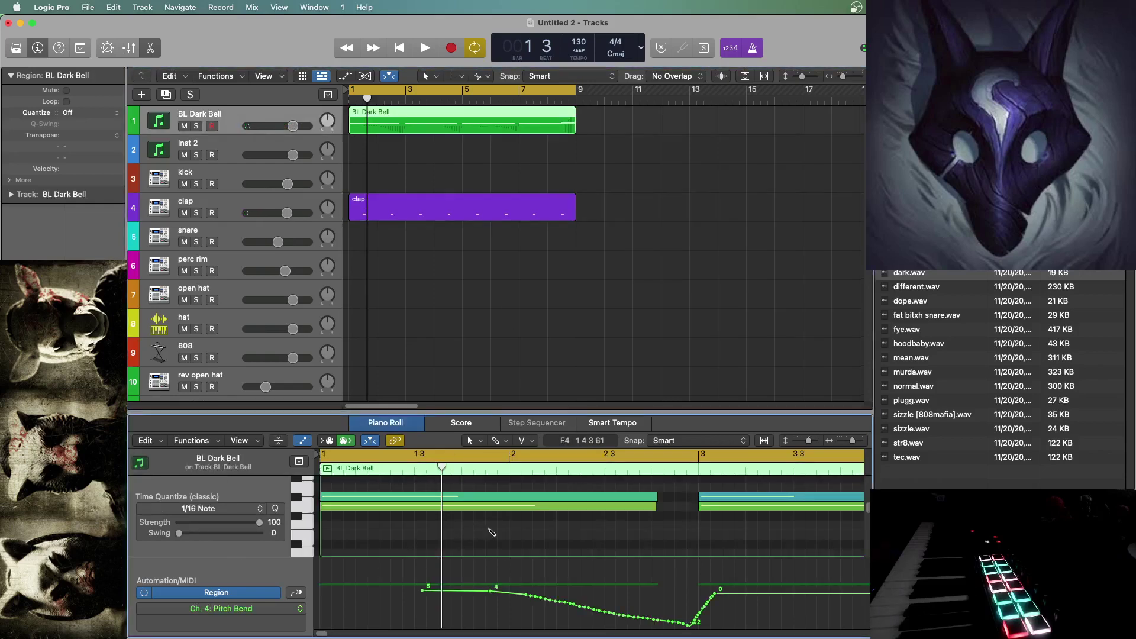
{"action": "left_click", "coordinate": [495, 322]}
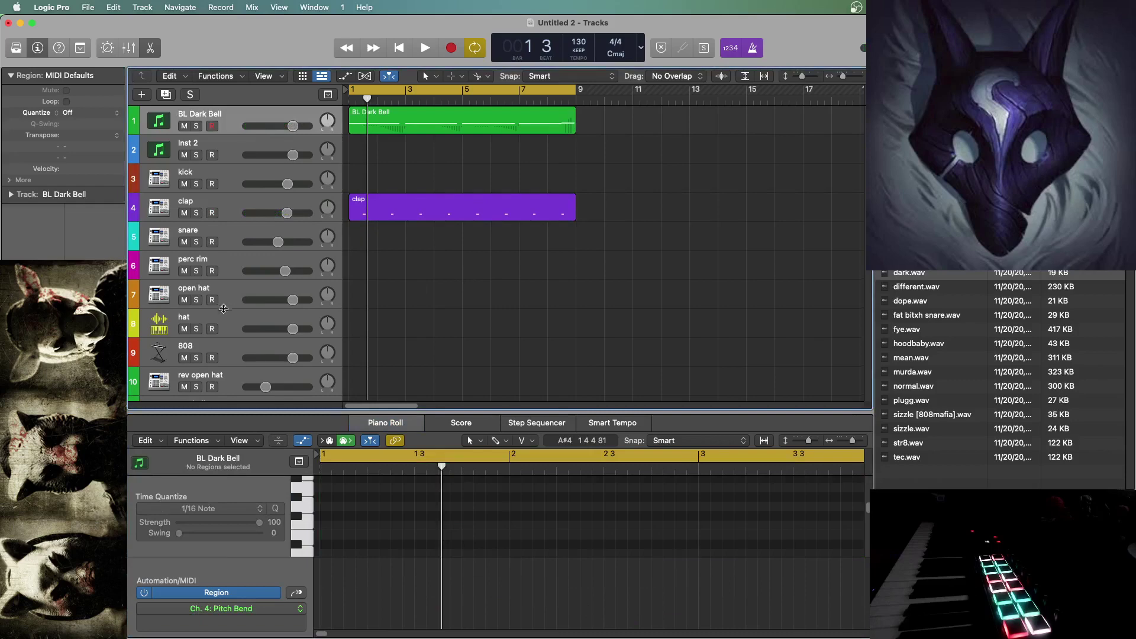
- Open the hat track's Quick Sampler and move its window clear of the sample file browser
{"action": "left_click", "coordinate": [211, 327]}
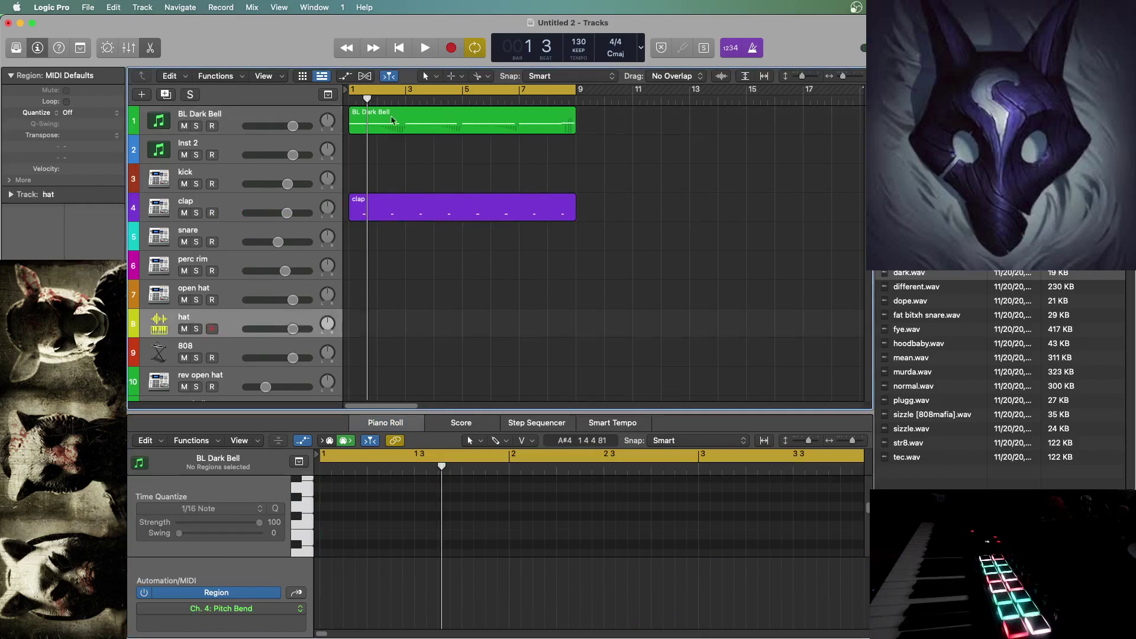
{"action": "key", "text": "v"}
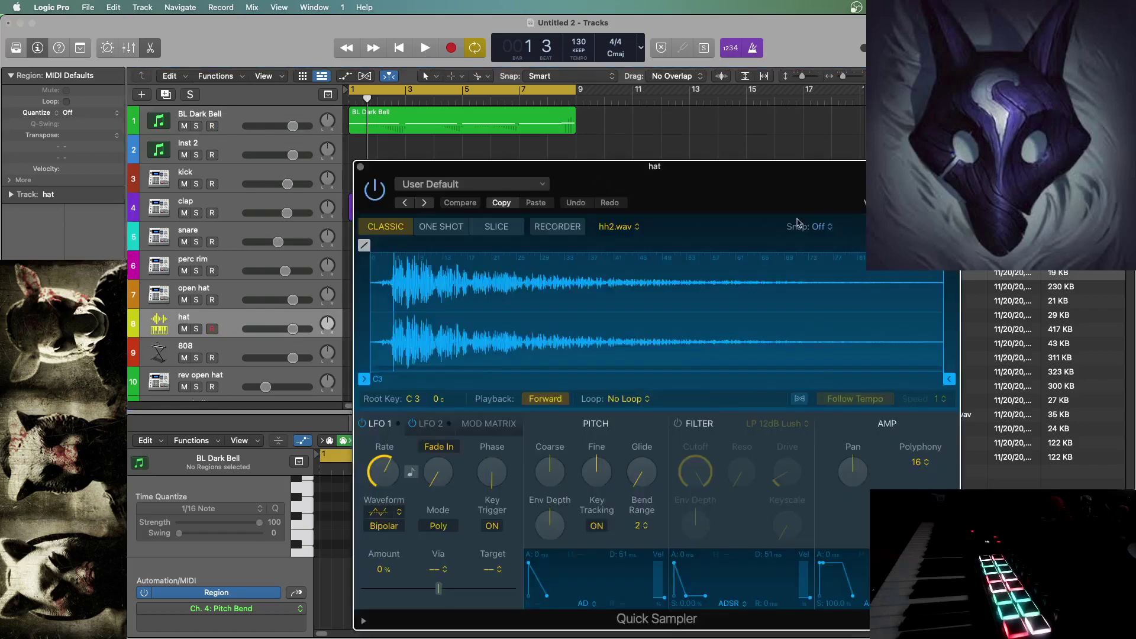
{"action": "left_click_drag", "start_coordinate": [868, 177], "coordinate": [680, 101]}
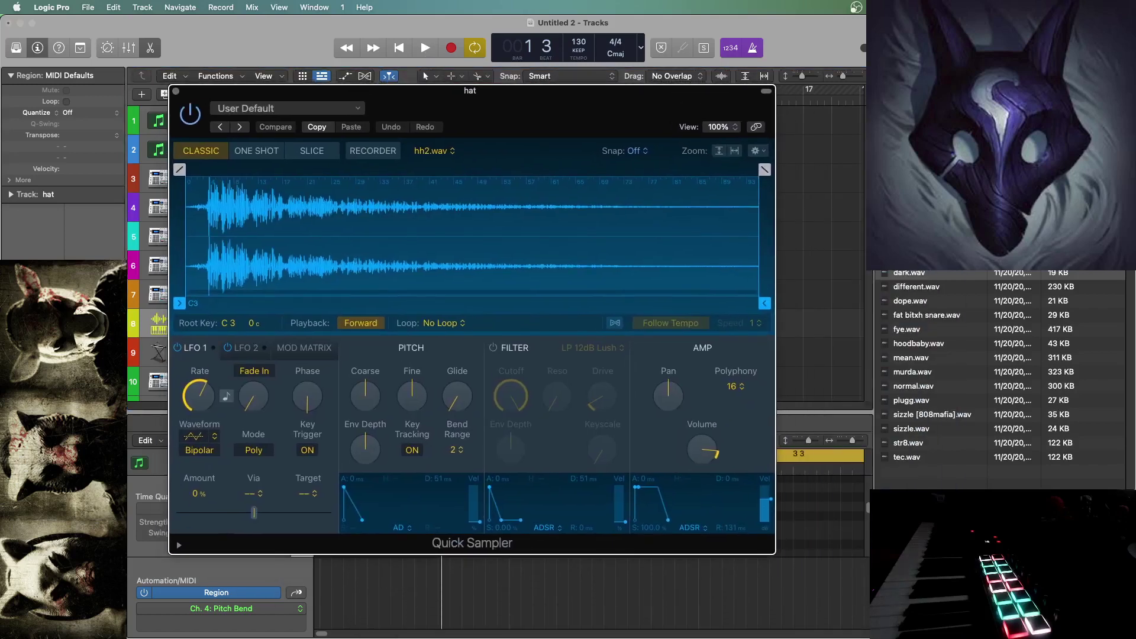
- Switch to Finder and browse the drum kit collection to open the folder with the hh hi-hat samples
{"action": "left_click", "coordinate": [884, 93]}
{"action": "left_click", "coordinate": [883, 94]}
{"action": "scroll", "coordinate": [963, 398], "scroll_direction": "down", "scroll_amount": 10}
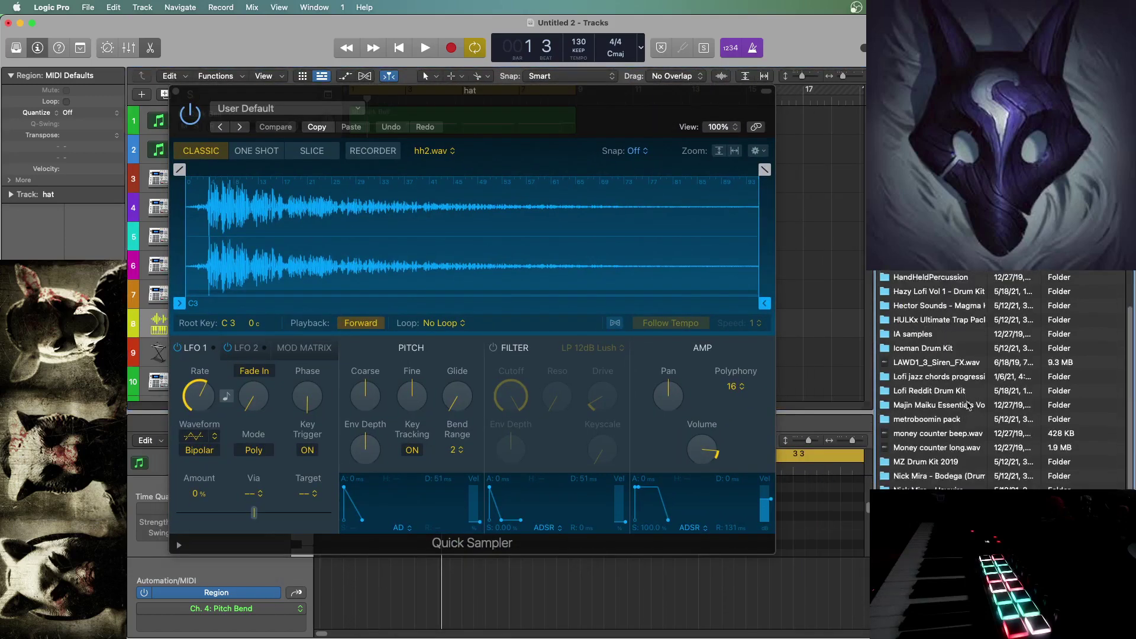
{"action": "scroll", "coordinate": [968, 401], "scroll_direction": "down", "scroll_amount": 8}
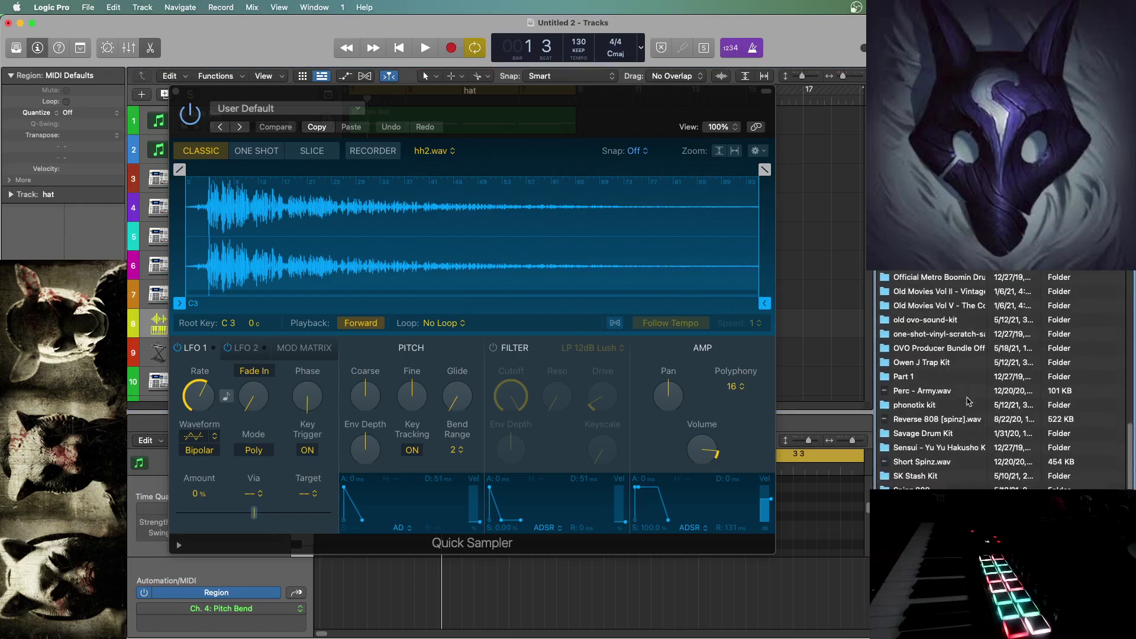
{"action": "double_click", "coordinate": [940, 377]}
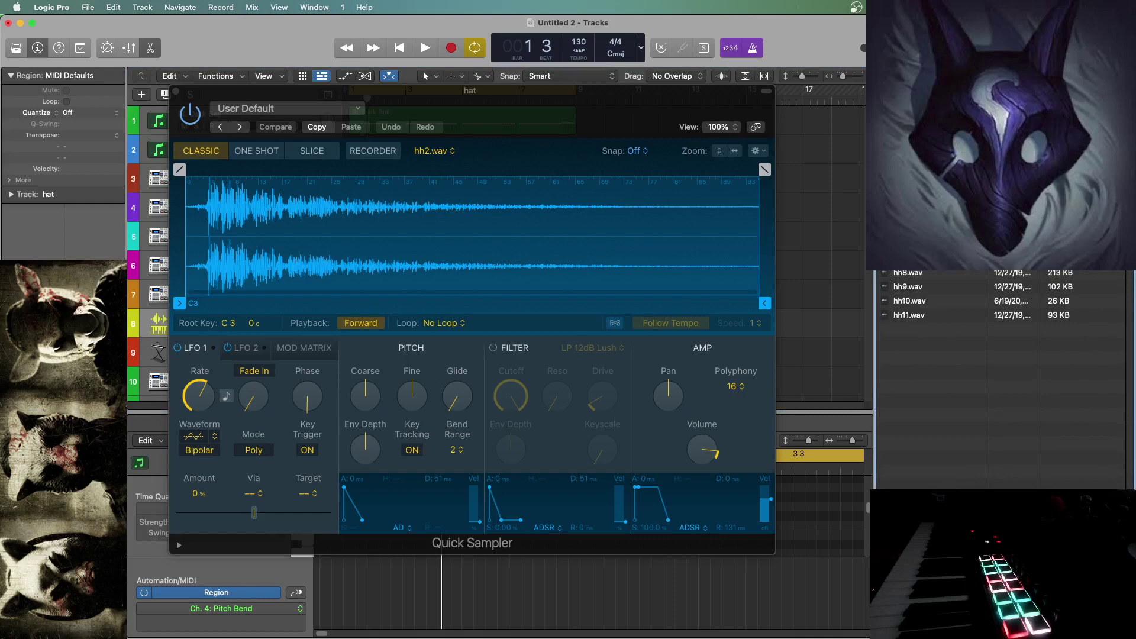
- Audition the hi-hat samples, load hh10.wav into the hat track's Quick Sampler and close the sampler
{"action": "left_click", "coordinate": [920, 316]}
{"action": "left_click", "coordinate": [919, 303]}
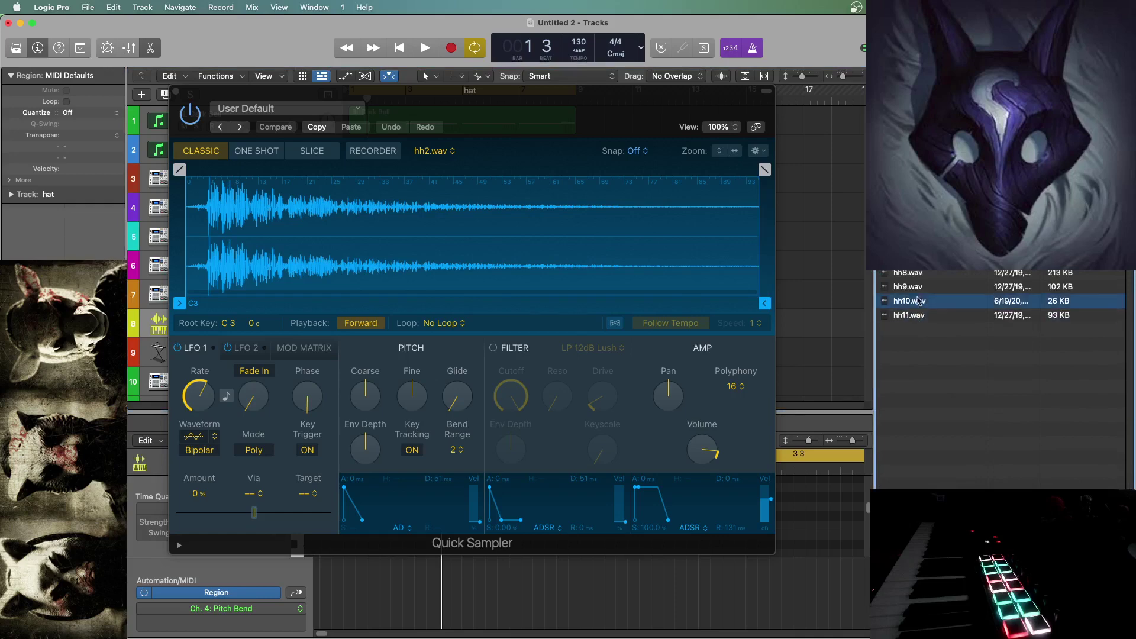
{"action": "left_click", "coordinate": [919, 289]}
{"action": "left_click", "coordinate": [917, 299]}
{"action": "left_click", "coordinate": [919, 274]}
{"action": "left_click", "coordinate": [919, 259]}
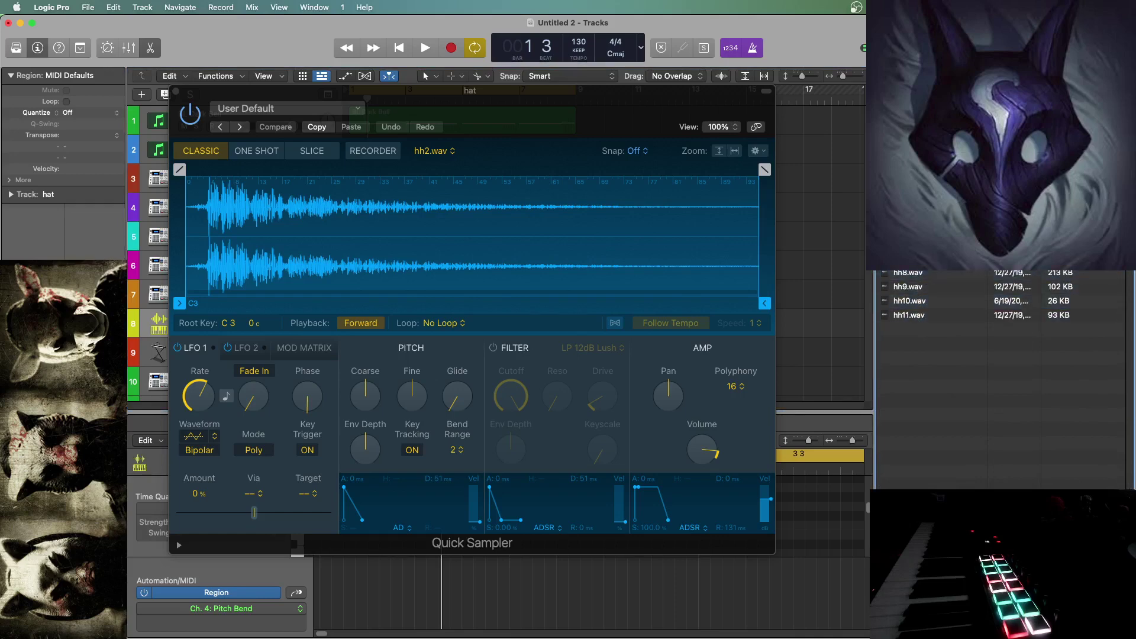
{"action": "left_click_drag", "start_coordinate": [920, 307], "coordinate": [308, 165]}
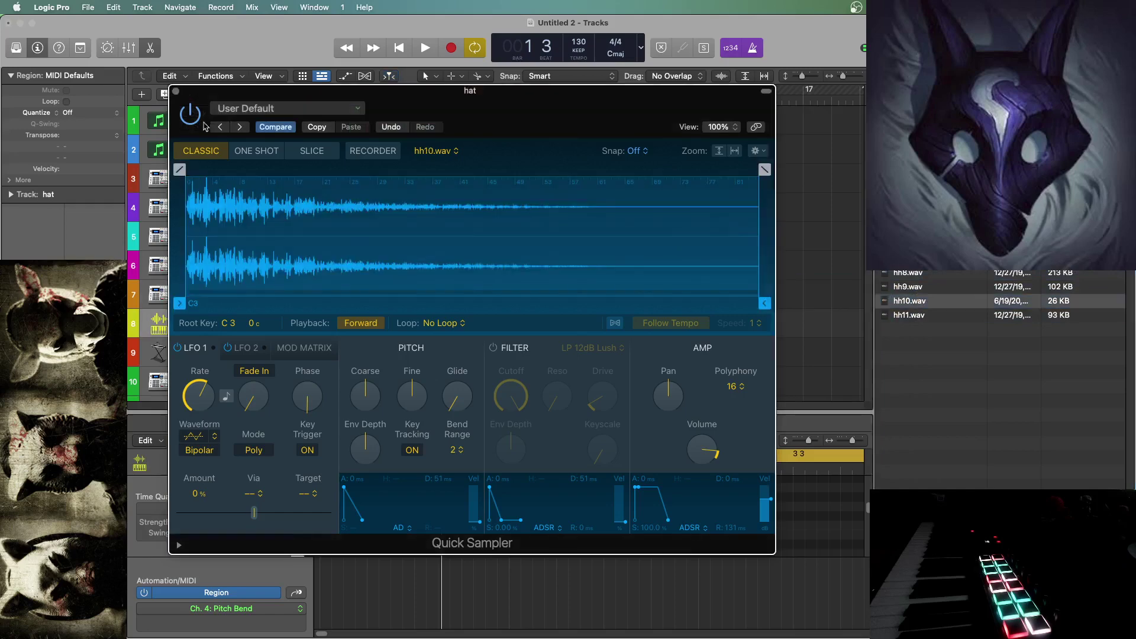
{"action": "left_click", "coordinate": [176, 91]}
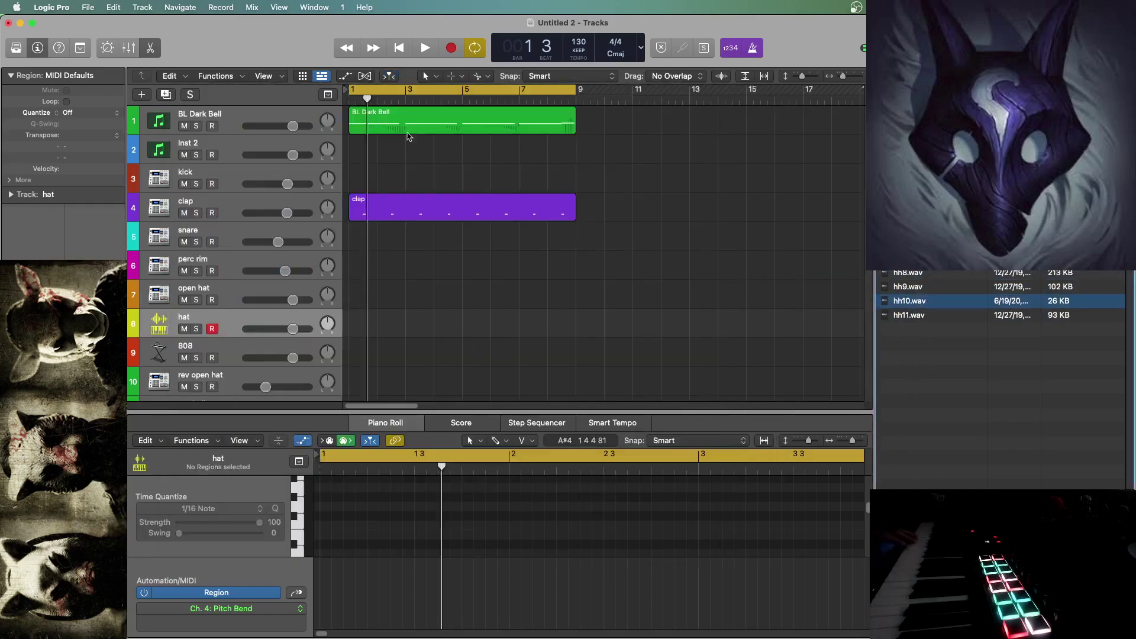
- Record a hi-hat pattern on the hat track from bar 1 through bar 8 and quantize its notes to 1/16
{"action": "left_click", "coordinate": [401, 50]}
{"action": "left_click", "coordinate": [449, 50]}
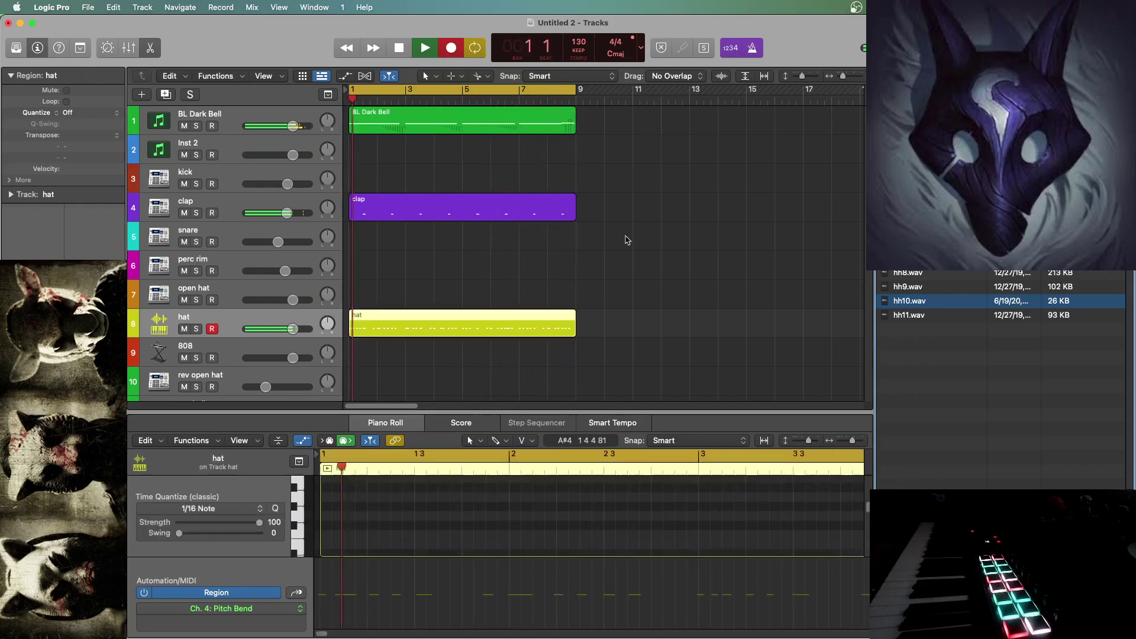
{"action": "key", "text": "space"}
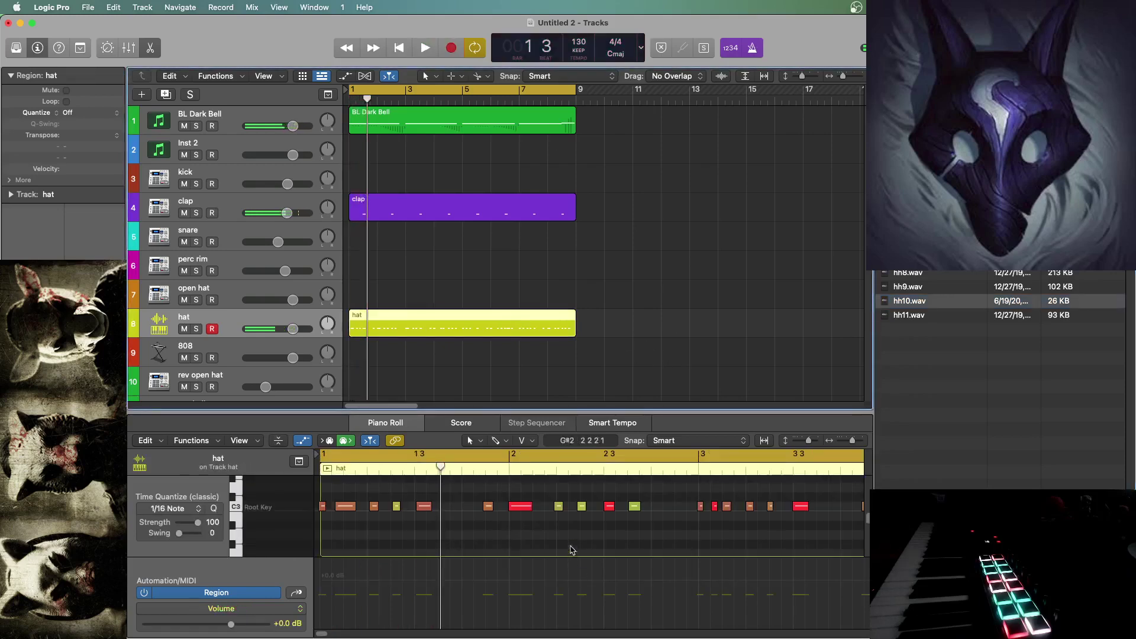
{"action": "left_click", "coordinate": [573, 536]}
{"action": "key", "text": "super+a"}
{"action": "key", "text": "q"}
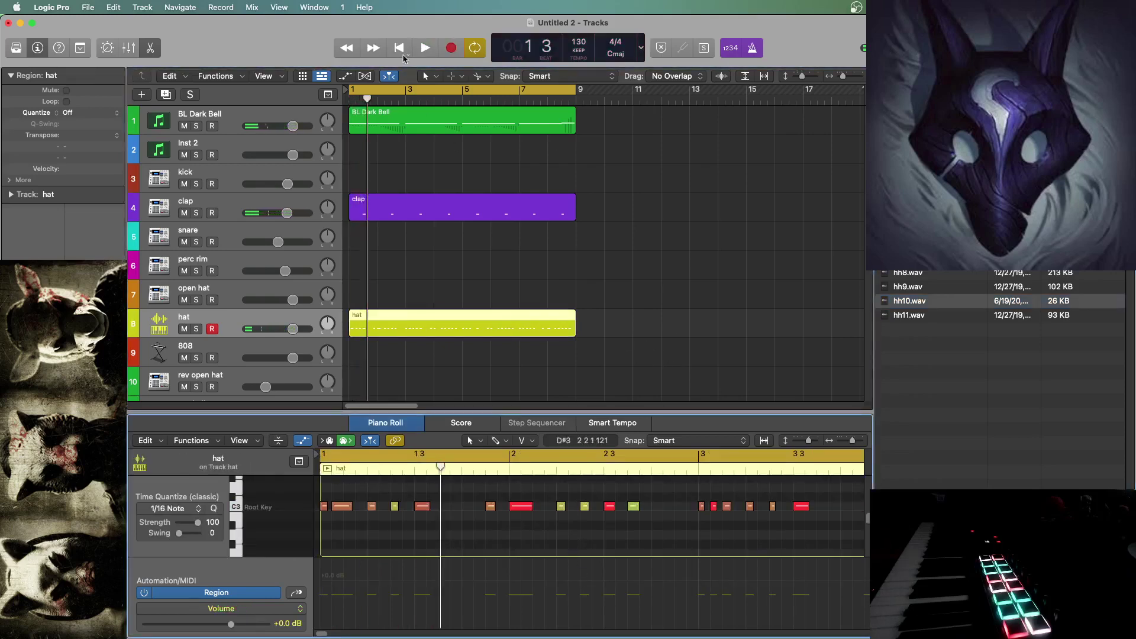
- Play back the quantized hat pattern with the melody and clap, following its notes from bar 1 into bar 6
{"action": "key", "text": "space"}
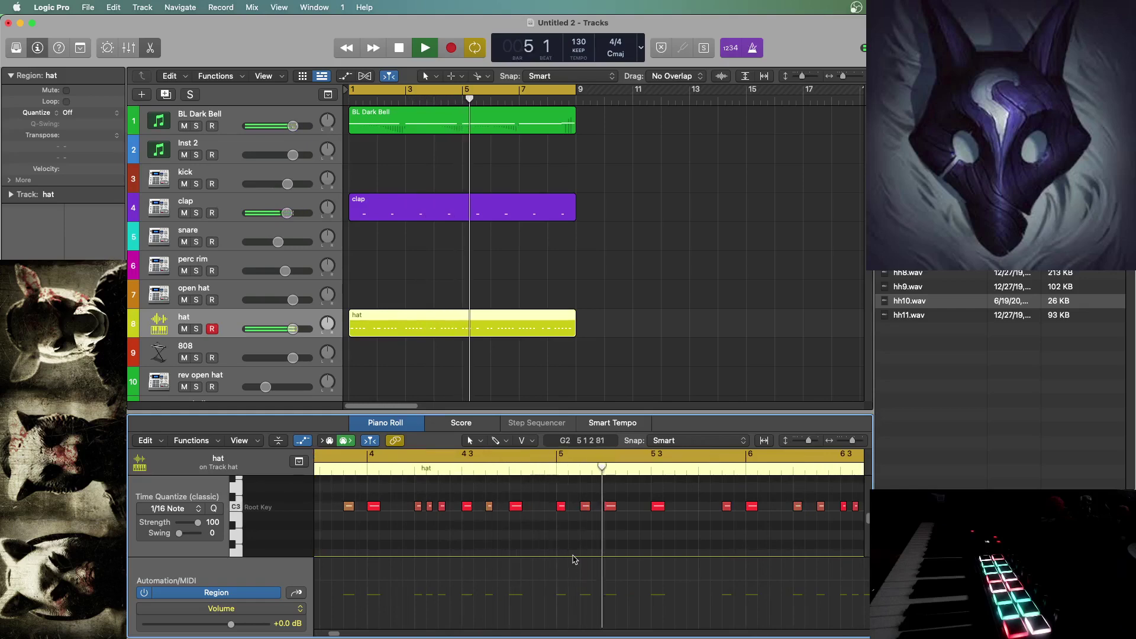
{"action": "key", "text": "space"}
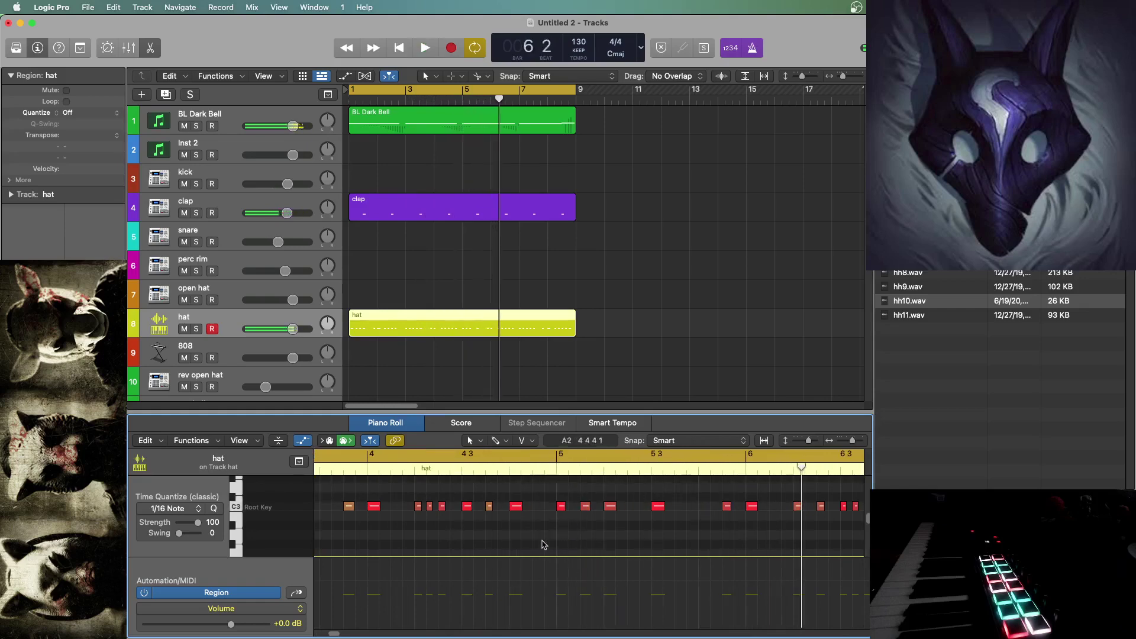
{"action": "left_click_drag", "start_coordinate": [852, 441], "coordinate": [850, 442]}
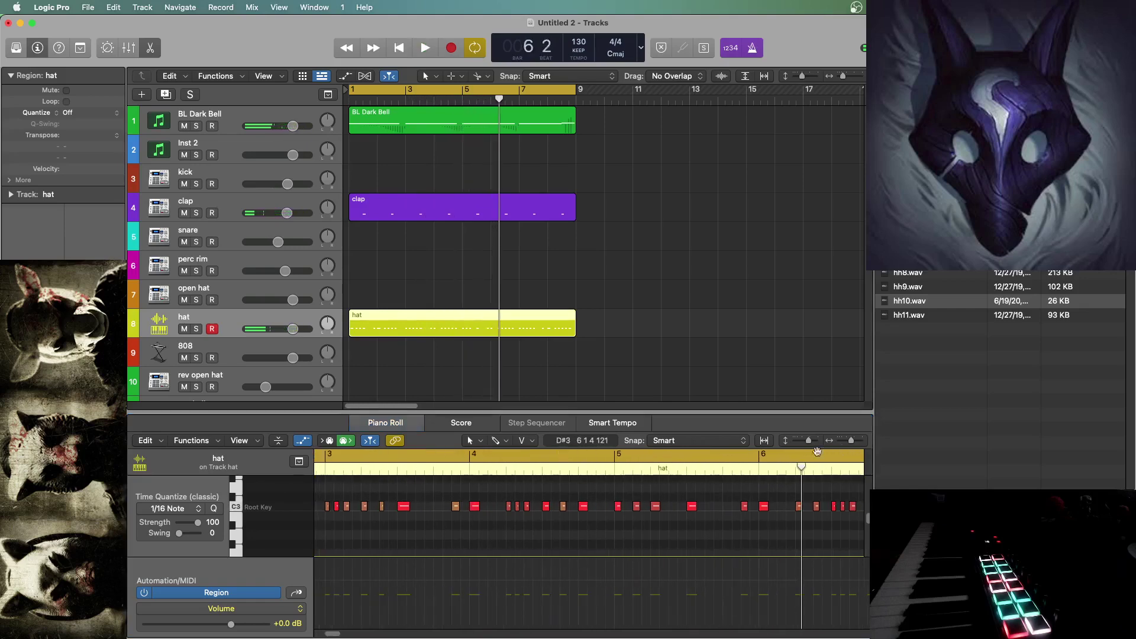
{"action": "left_click", "coordinate": [521, 539]}
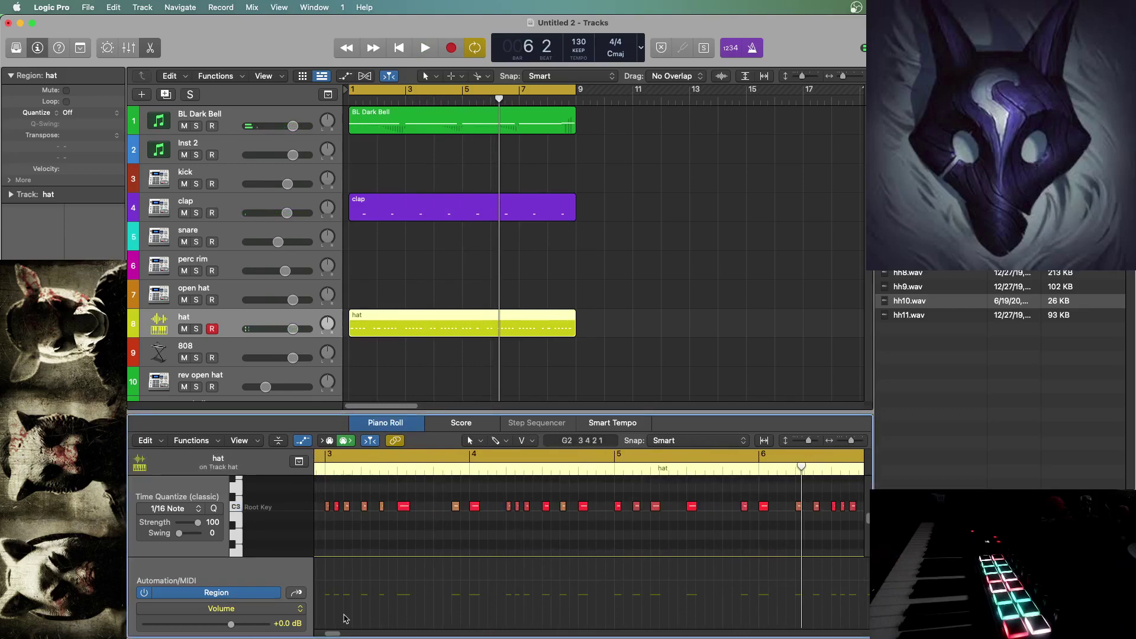
{"action": "left_click_drag", "start_coordinate": [333, 634], "coordinate": [317, 633]}
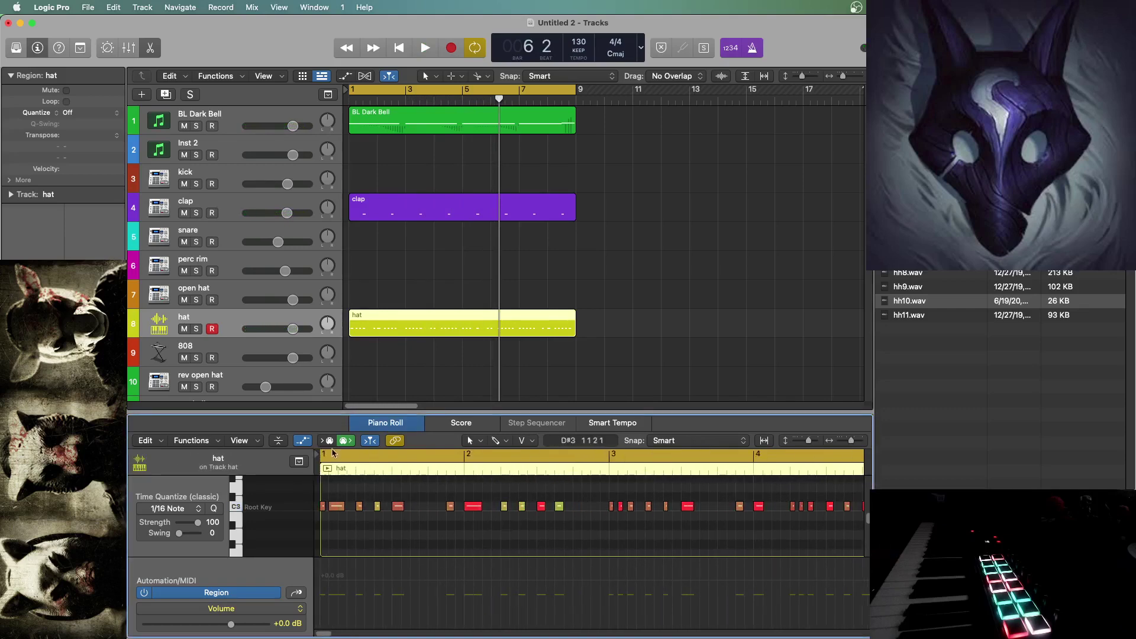
{"action": "key", "text": "space"}
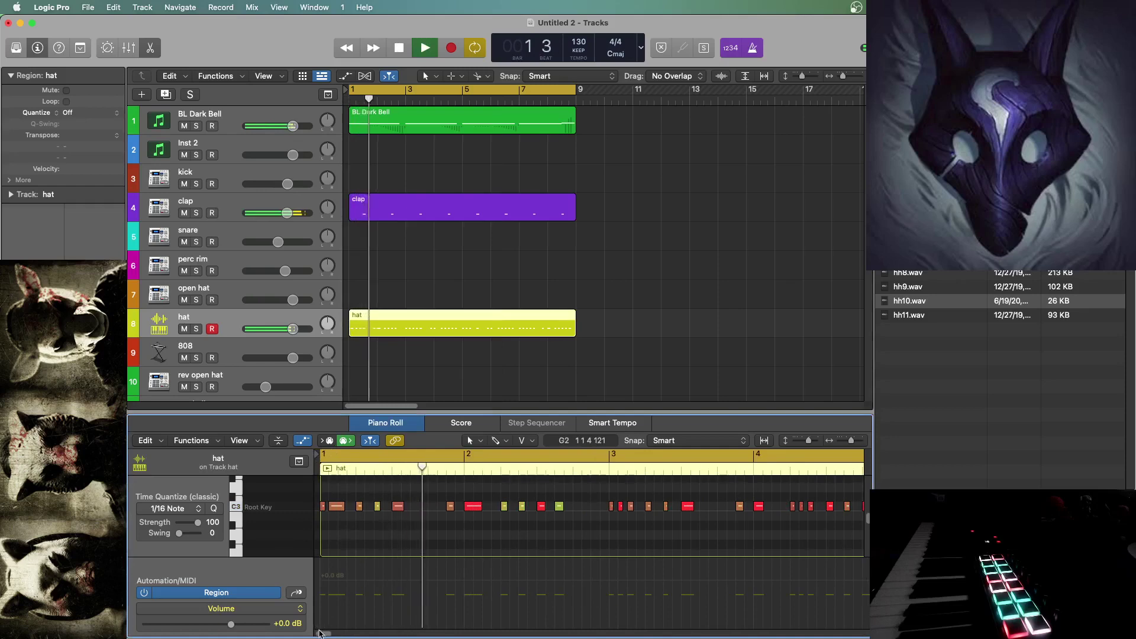
{"action": "left_click_drag", "start_coordinate": [320, 634], "coordinate": [325, 635]}
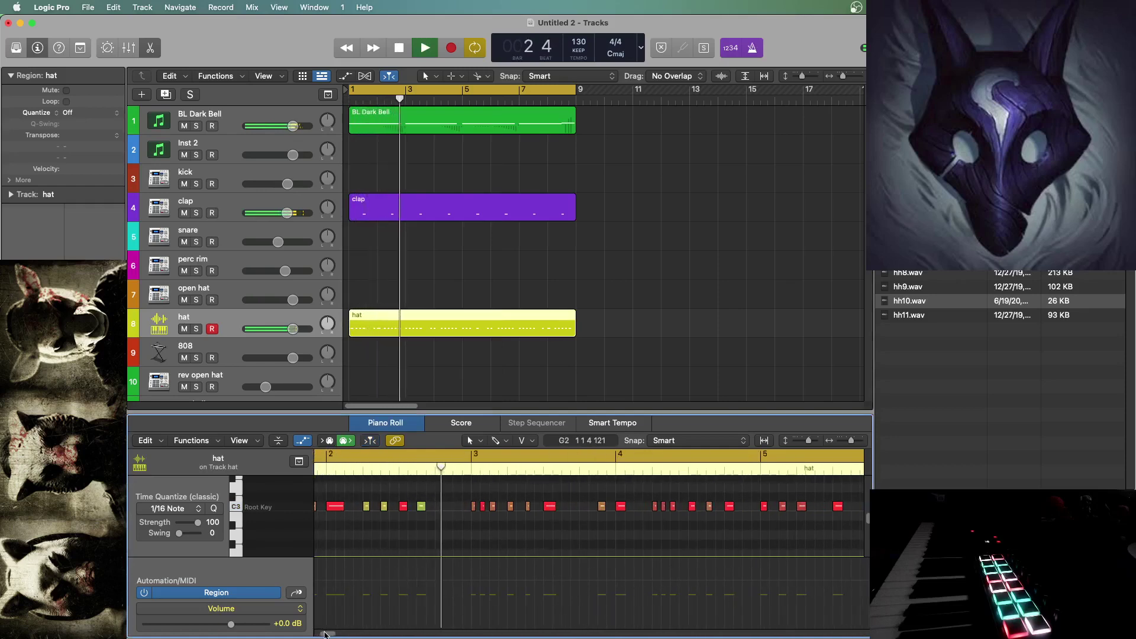
{"action": "left_click_drag", "start_coordinate": [324, 634], "coordinate": [336, 635]}
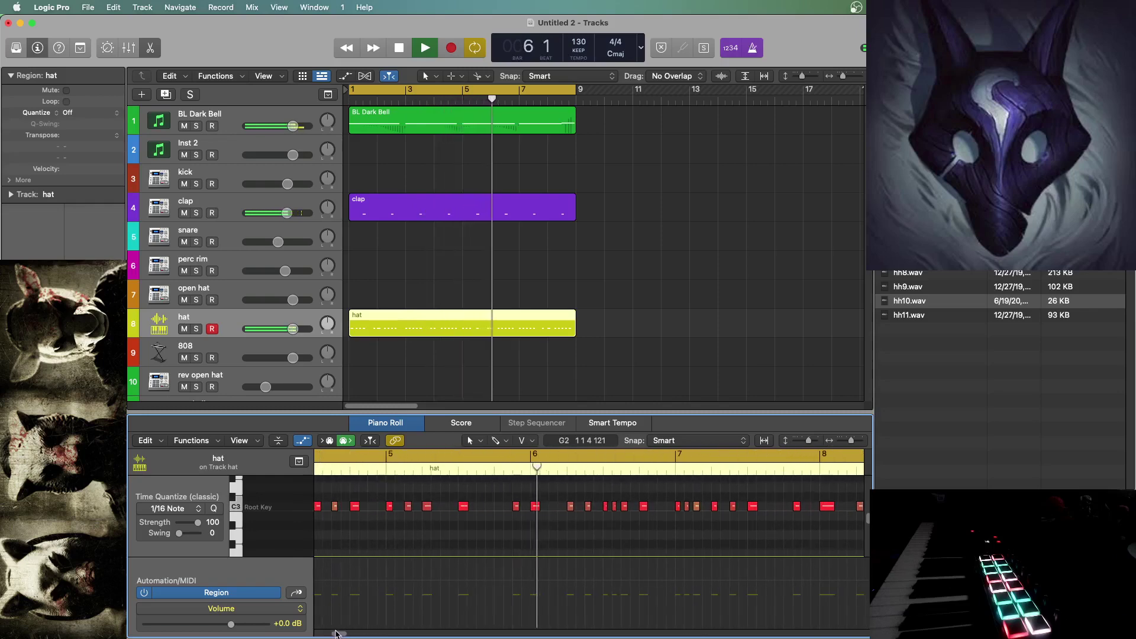
{"action": "key", "text": "space"}
{"action": "left_click", "coordinate": [395, 510], "text": "super"}
{"action": "left_click", "coordinate": [398, 519]}
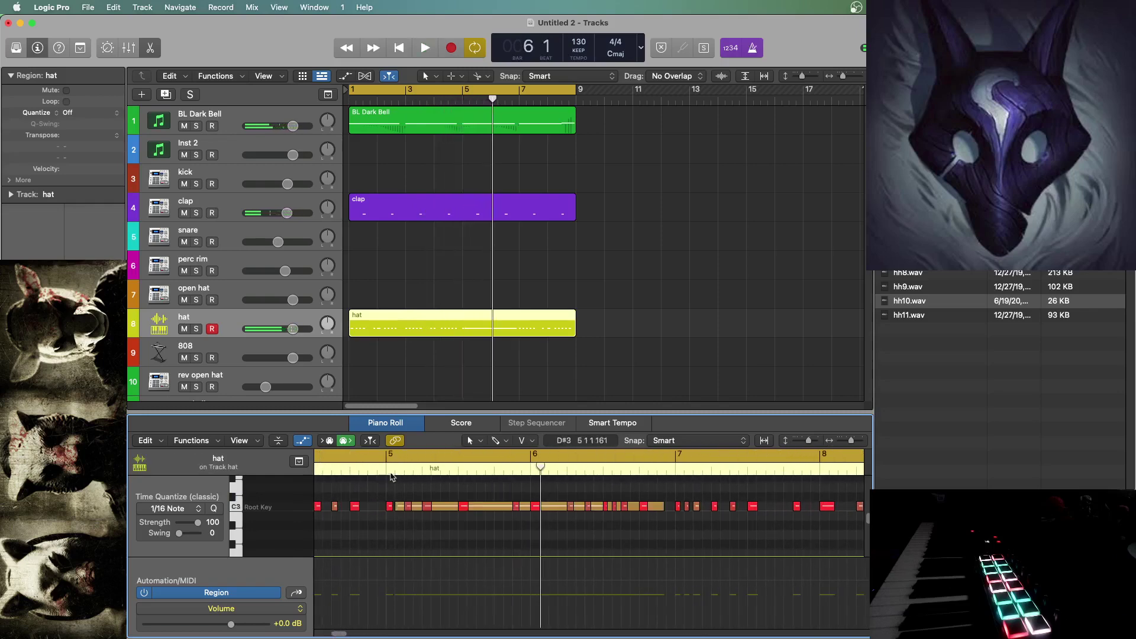
{"action": "left_click", "coordinate": [389, 470]}
{"action": "key", "text": "space"}
{"action": "key", "text": "space"}
{"action": "key", "text": "super+z"}
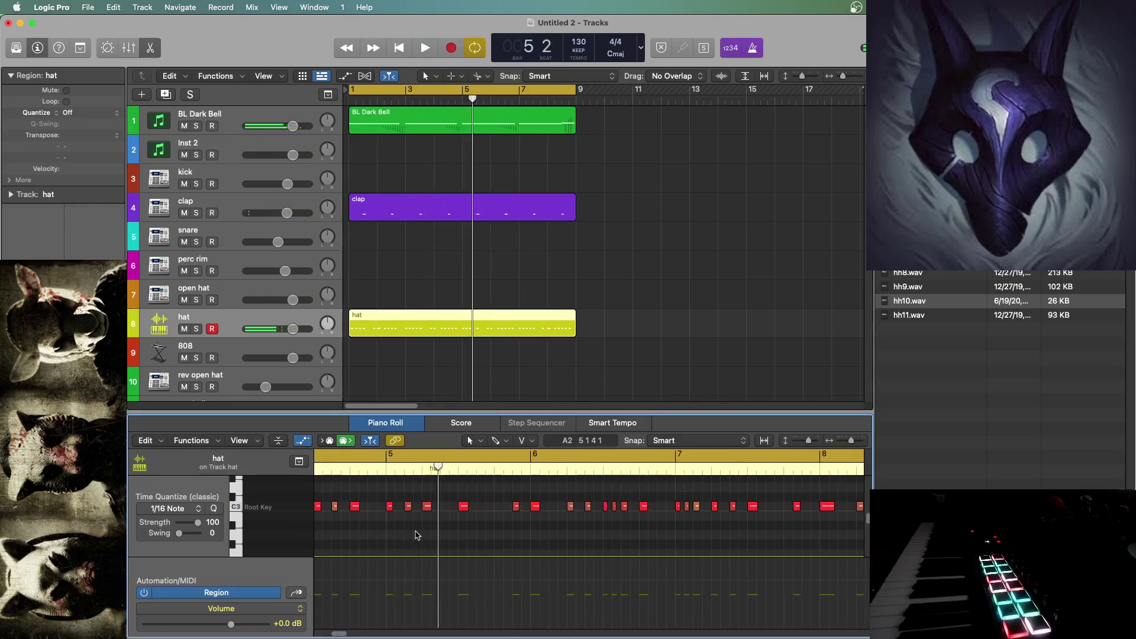
- Add a short C3 hat note on the second sixteenth of bar 5 and delete the original note right after it
{"action": "left_click", "coordinate": [395, 510], "text": "super"}
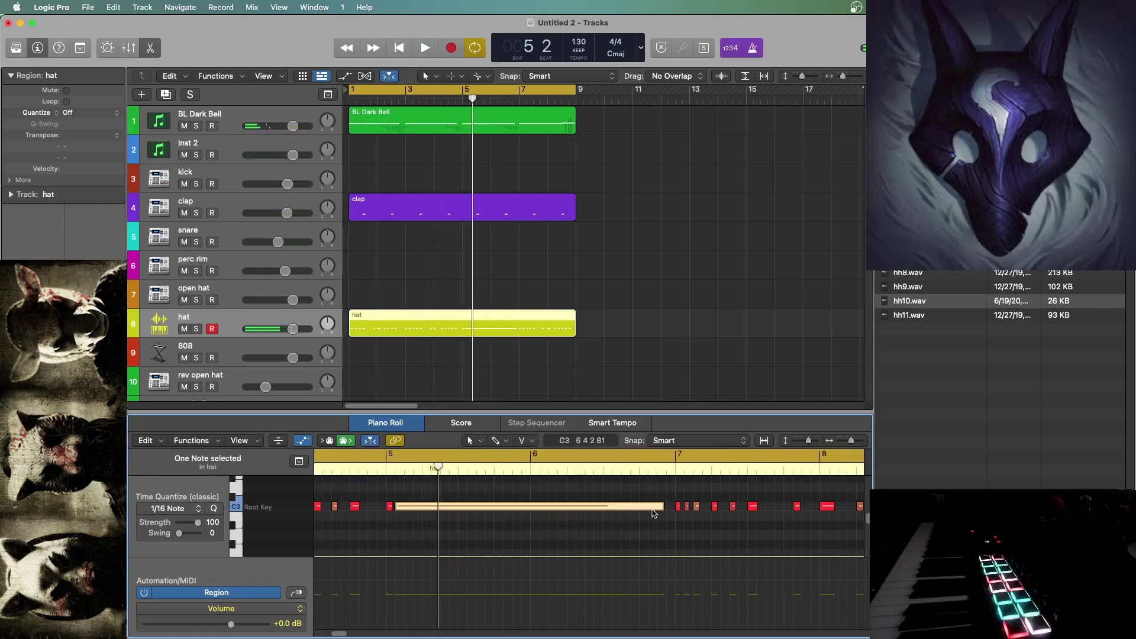
{"action": "left_click_drag", "start_coordinate": [663, 511], "coordinate": [397, 533]}
{"action": "key", "text": "space"}
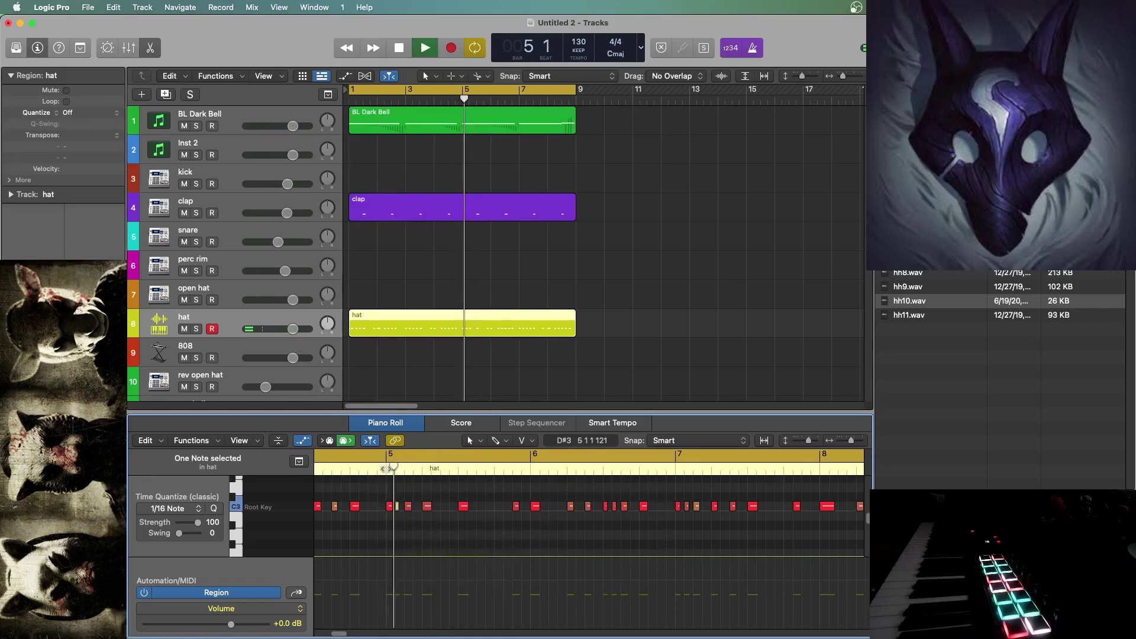
{"action": "left_click", "coordinate": [399, 507]}
{"action": "left_click", "coordinate": [408, 507]}
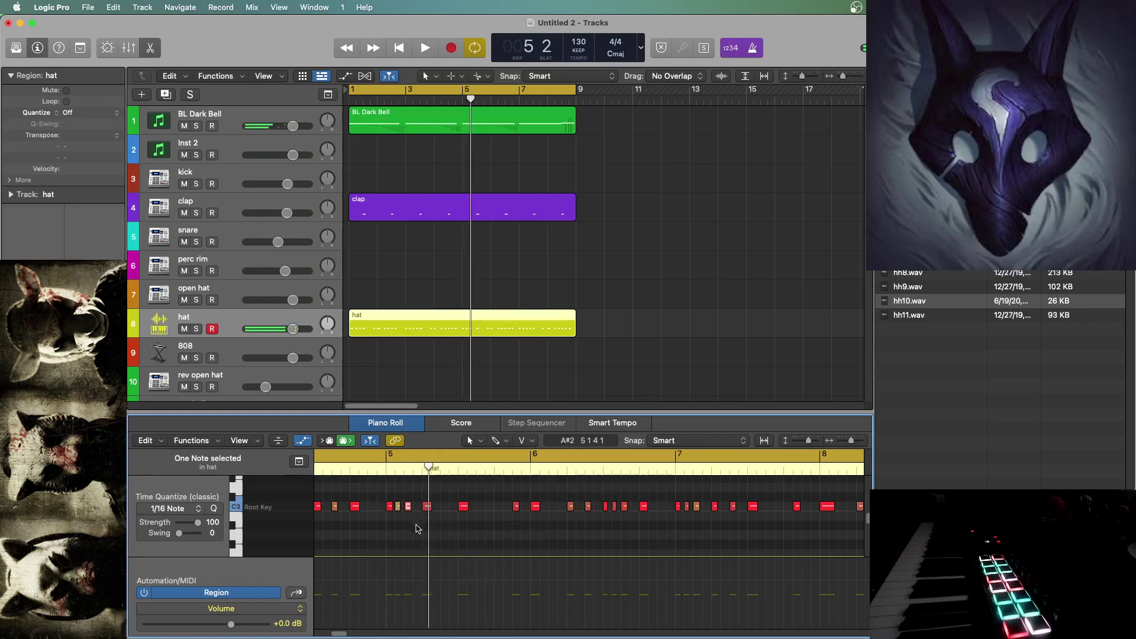
{"action": "key", "text": "space"}
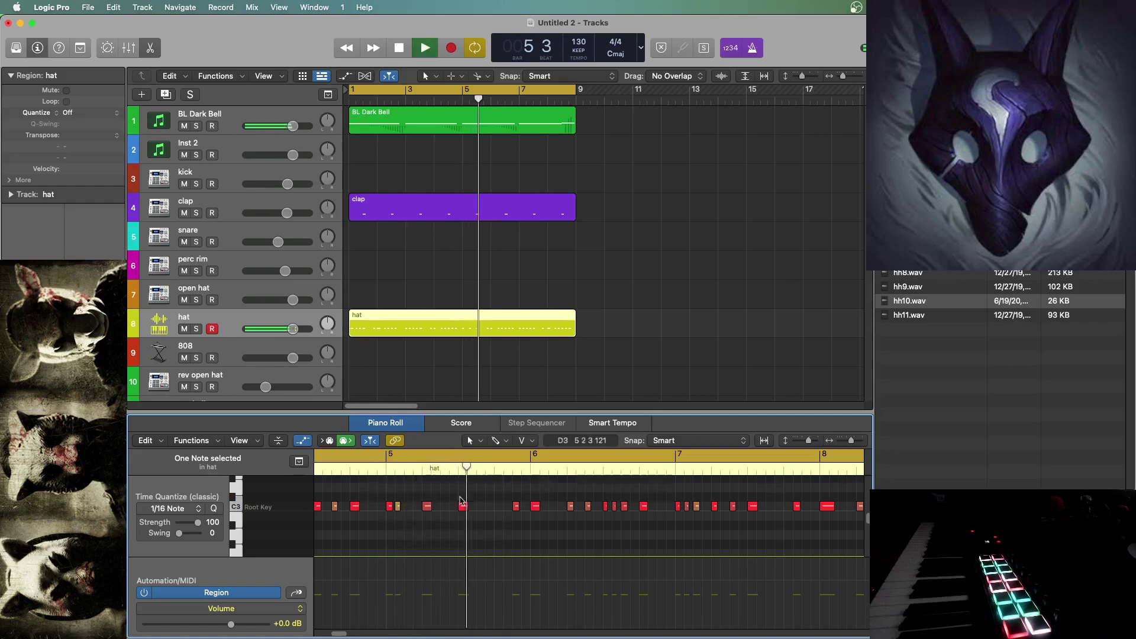
{"action": "key", "text": "space"}
- Add a C3 hat note halfway through beat 2 of bar 5 and play the pattern from bar 5
{"action": "left_click", "coordinate": [445, 508], "text": "super"}
{"action": "left_click", "coordinate": [387, 471]}
{"action": "key", "text": "space"}
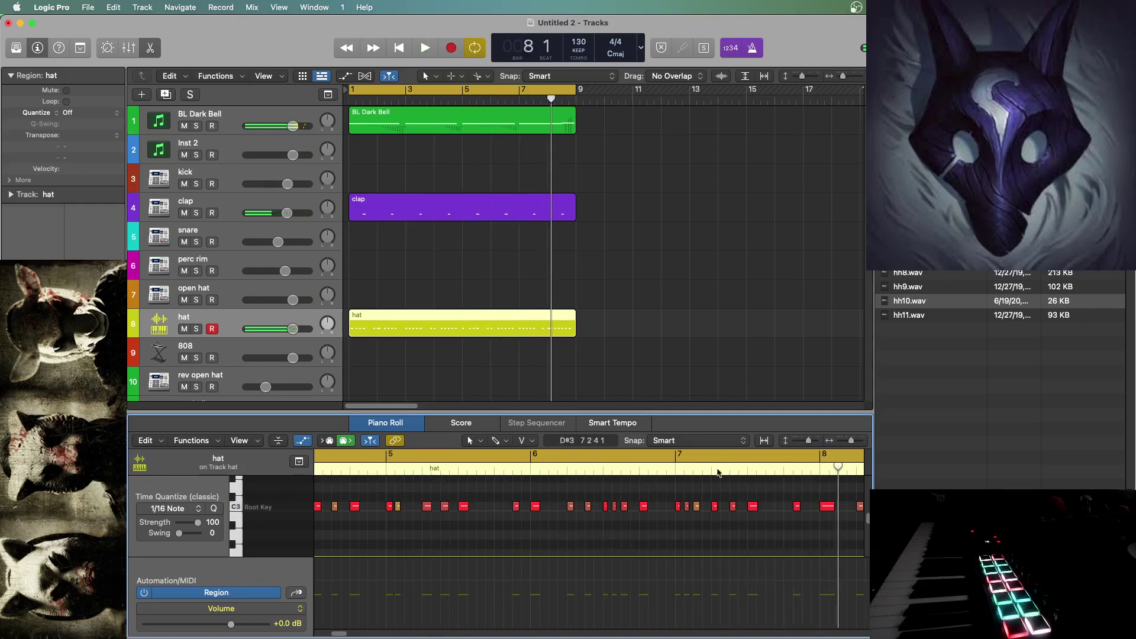
- Replay from bar 7, move the last hat note of bar 7 one sixteenth later and check it in playback
{"action": "double_click", "coordinate": [676, 472]}
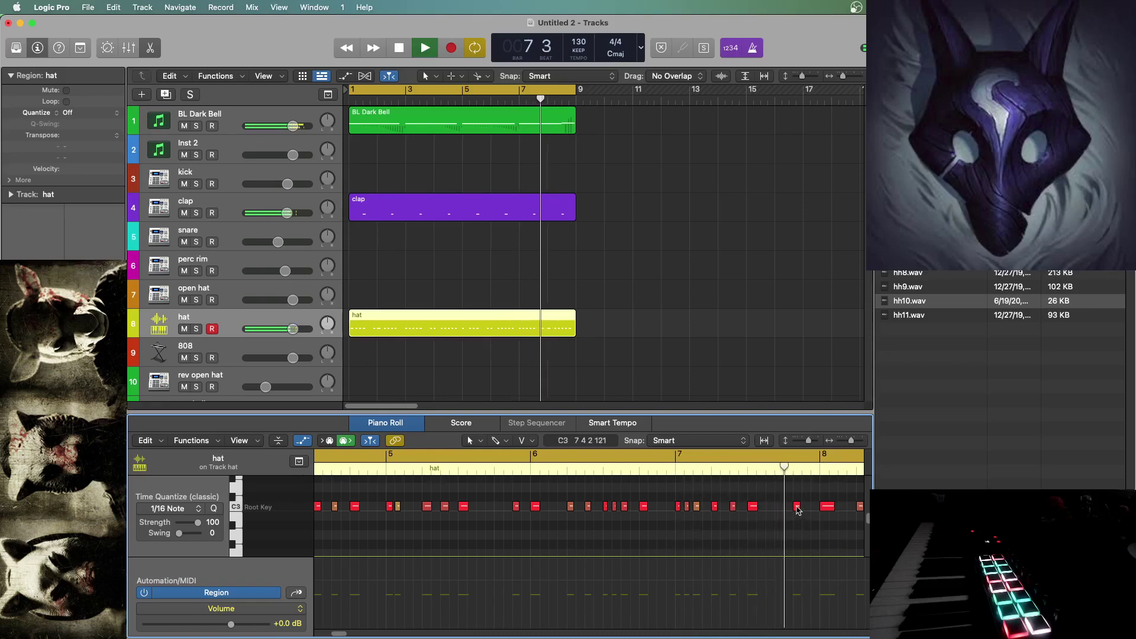
{"action": "left_click_drag", "start_coordinate": [797, 508], "coordinate": [805, 507]}
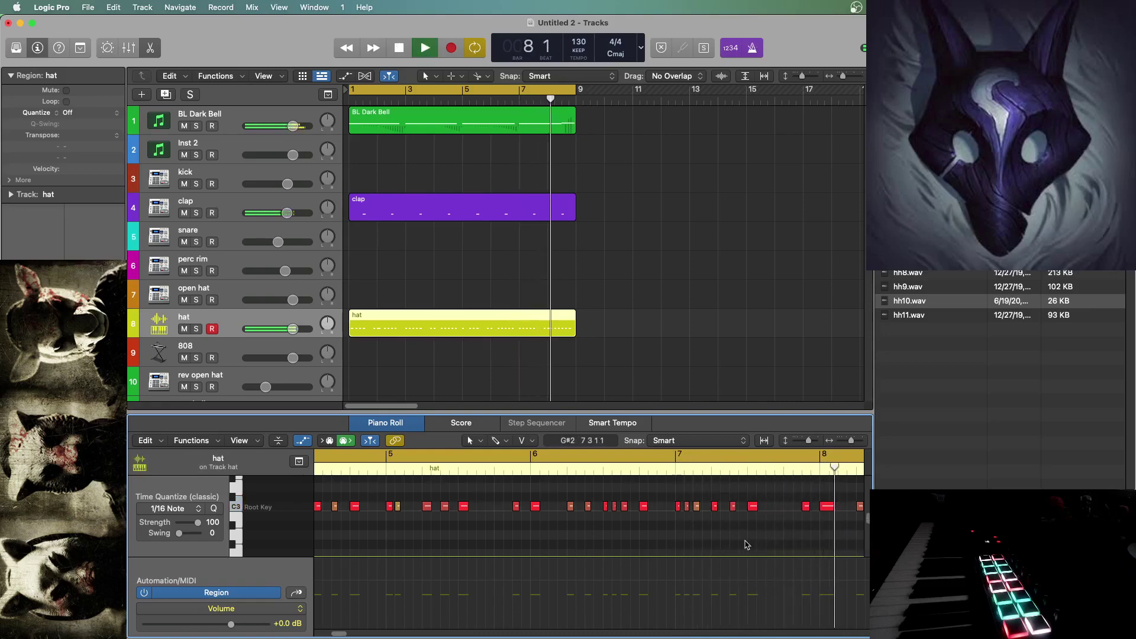
{"action": "key", "text": "space"}
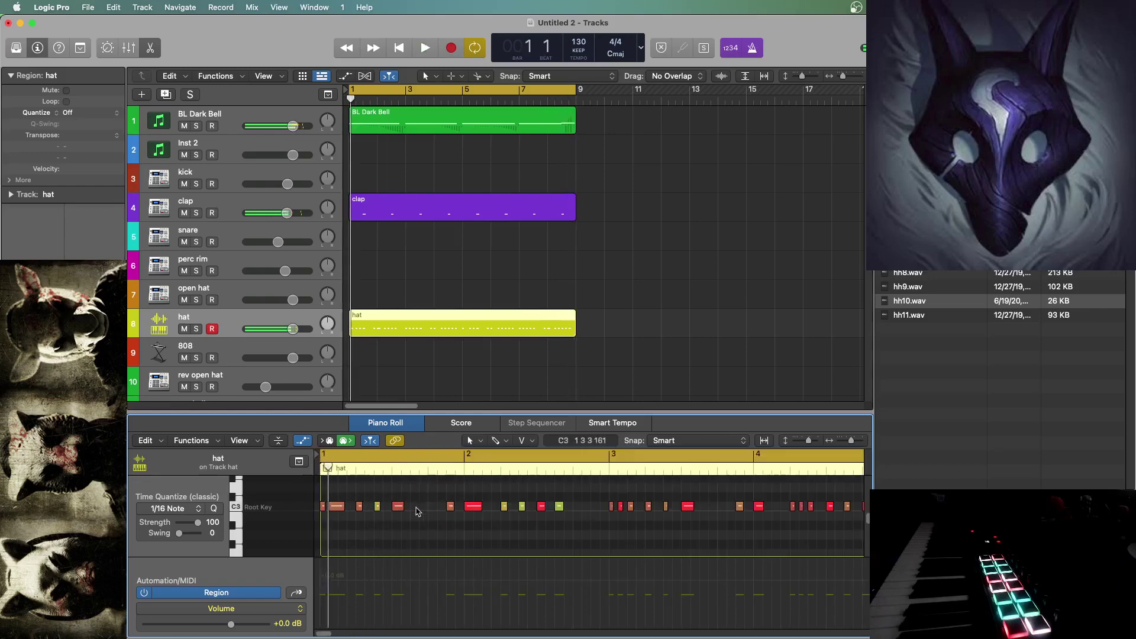
- Add a C3 hat note halfway through beat 4 of bar 8 and audition hat notes in bar 2
{"action": "left_click_drag", "start_coordinate": [323, 628], "coordinate": [355, 633]}
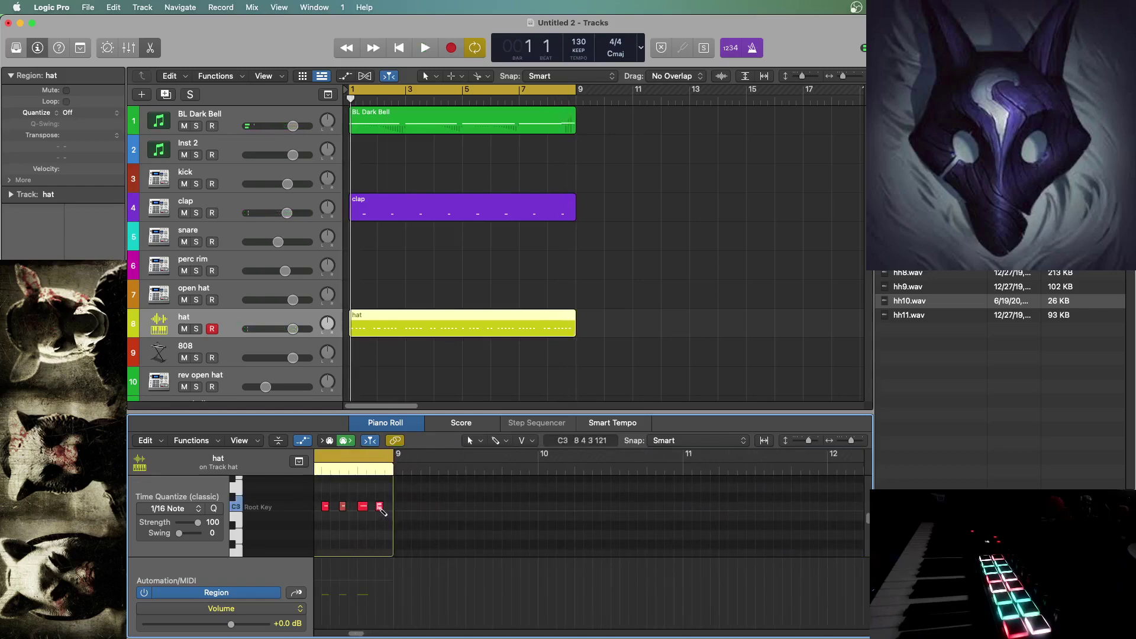
{"action": "left_click_drag", "start_coordinate": [353, 635], "coordinate": [306, 629]}
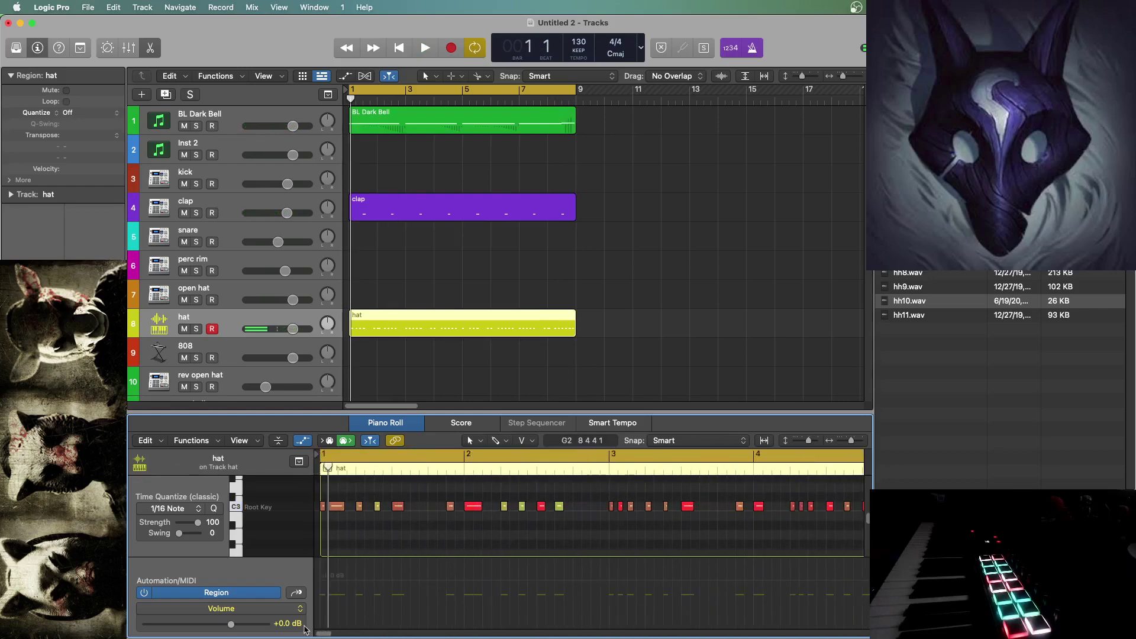
{"action": "left_click", "coordinate": [474, 507]}
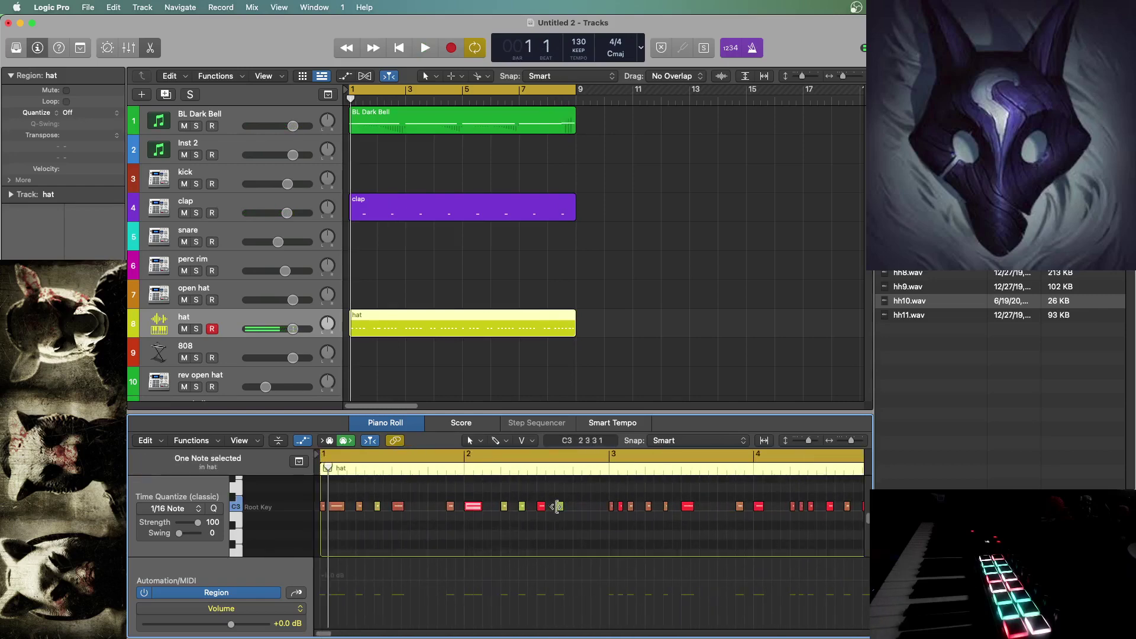
{"action": "left_click", "coordinate": [557, 507]}
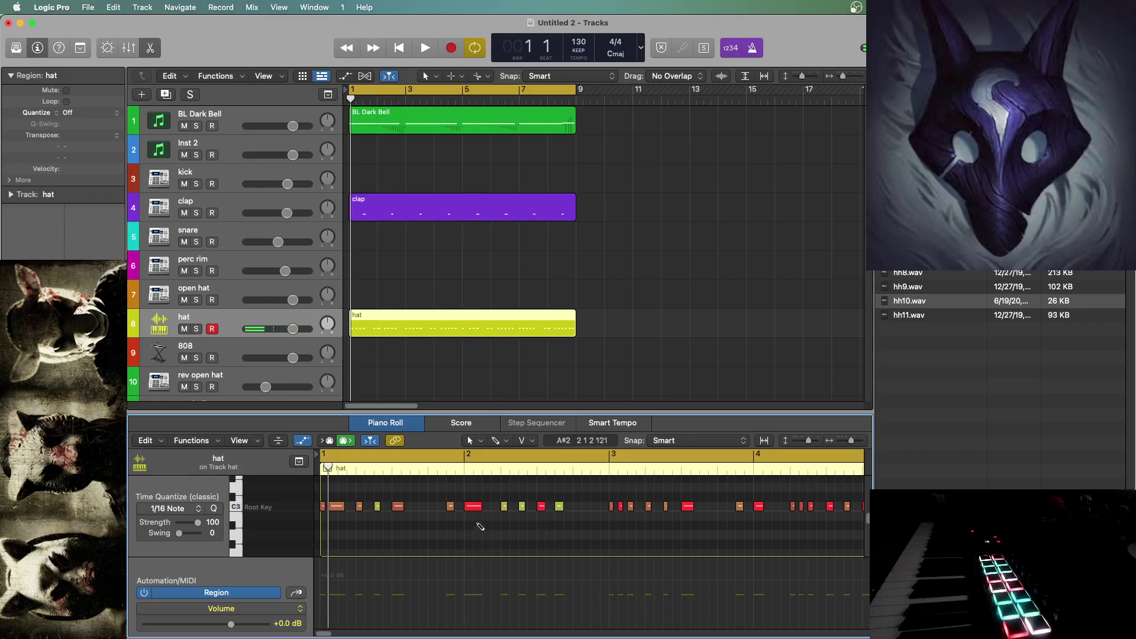
- Apply the Random Velocity MIDI transform to all hat notes with a range of 91 to 109
{"action": "left_click", "coordinate": [213, 442]}
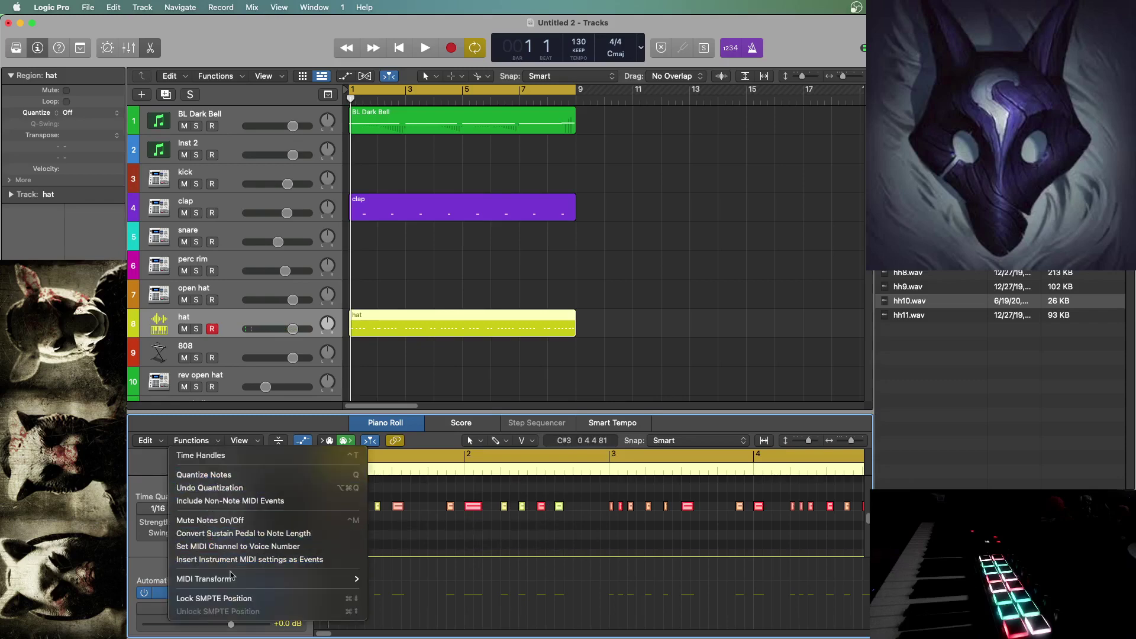
{"action": "mouse_move", "coordinate": [232, 579]}
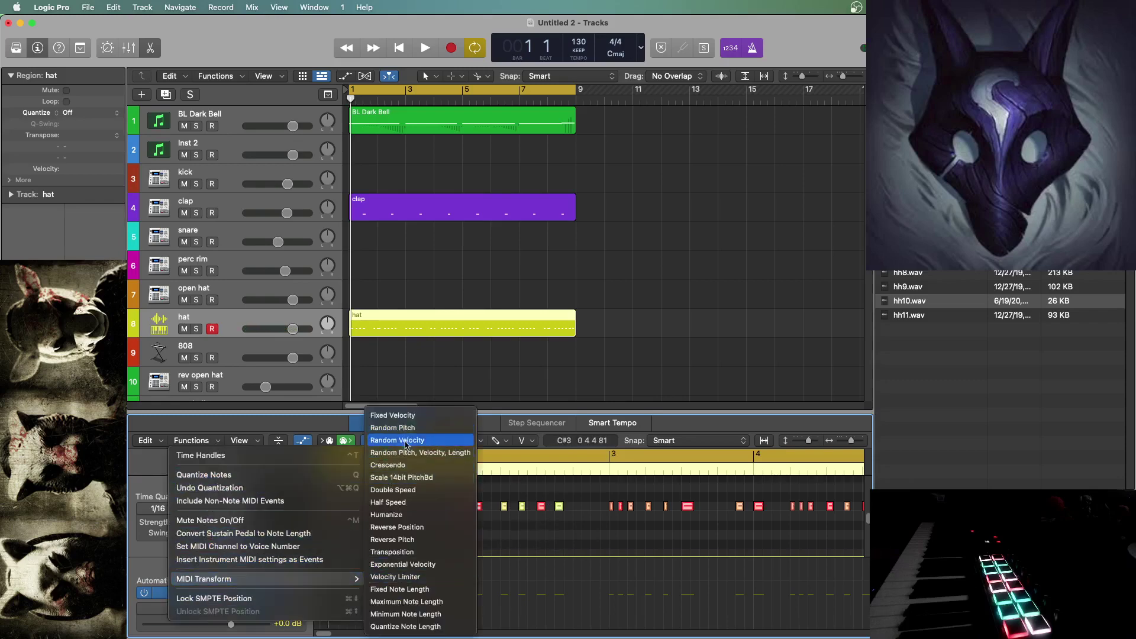
{"action": "left_click", "coordinate": [412, 441]}
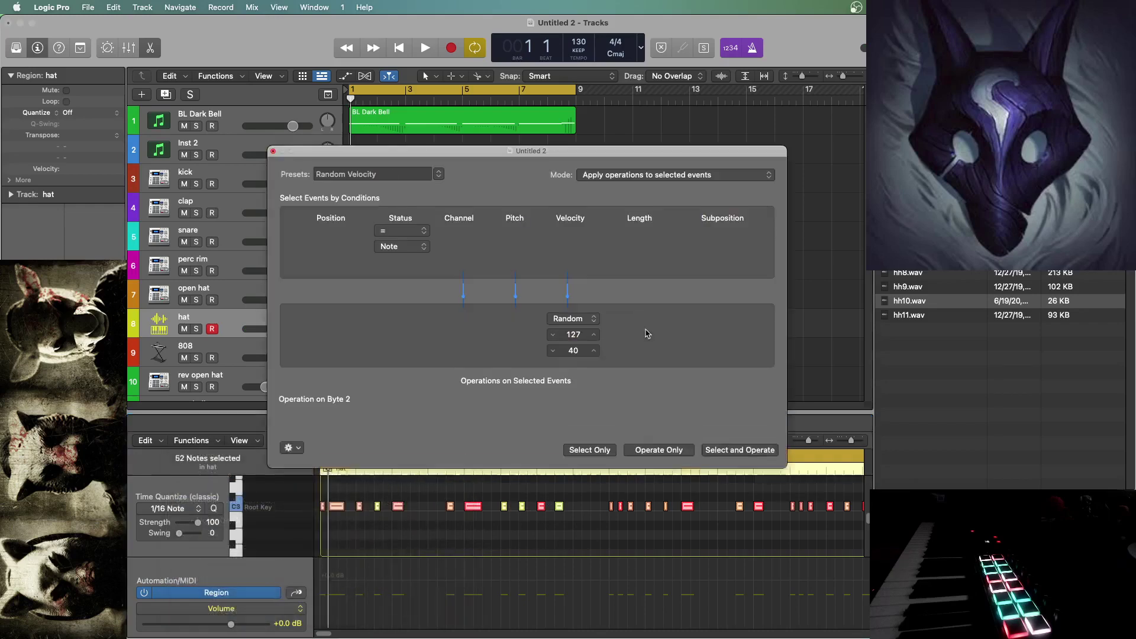
{"action": "mouse_move", "coordinate": [572, 350]}
{"action": "left_mouse_down"}
{"action": "mouse_move", "coordinate": [574, 338]}
{"action": "mouse_move", "coordinate": [570, 348]}
{"action": "left_mouse_up"}
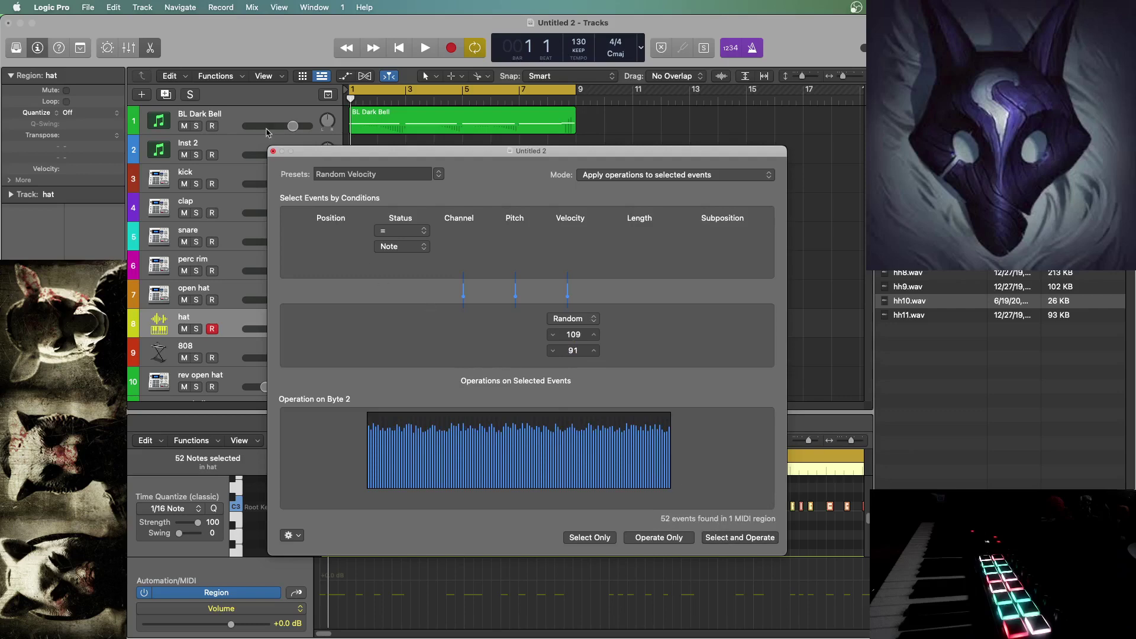
{"action": "left_click", "coordinate": [274, 153]}
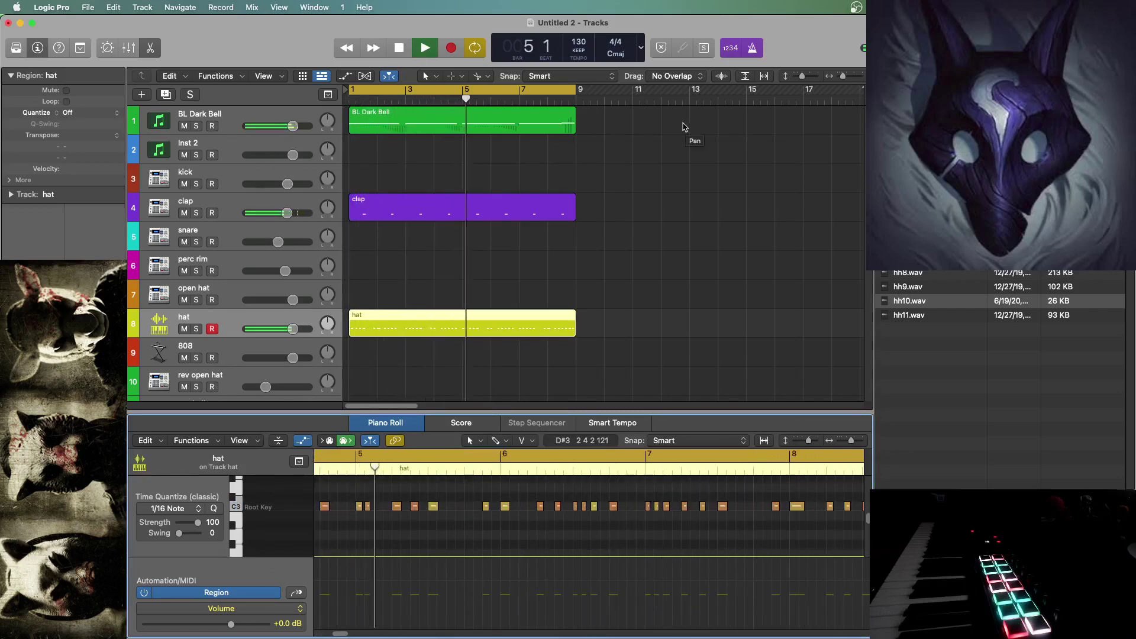
- Record an open hat pattern from bar 1 through bar 8 on the open hat track
{"action": "key", "text": "space"}
{"action": "left_click", "coordinate": [220, 290]}
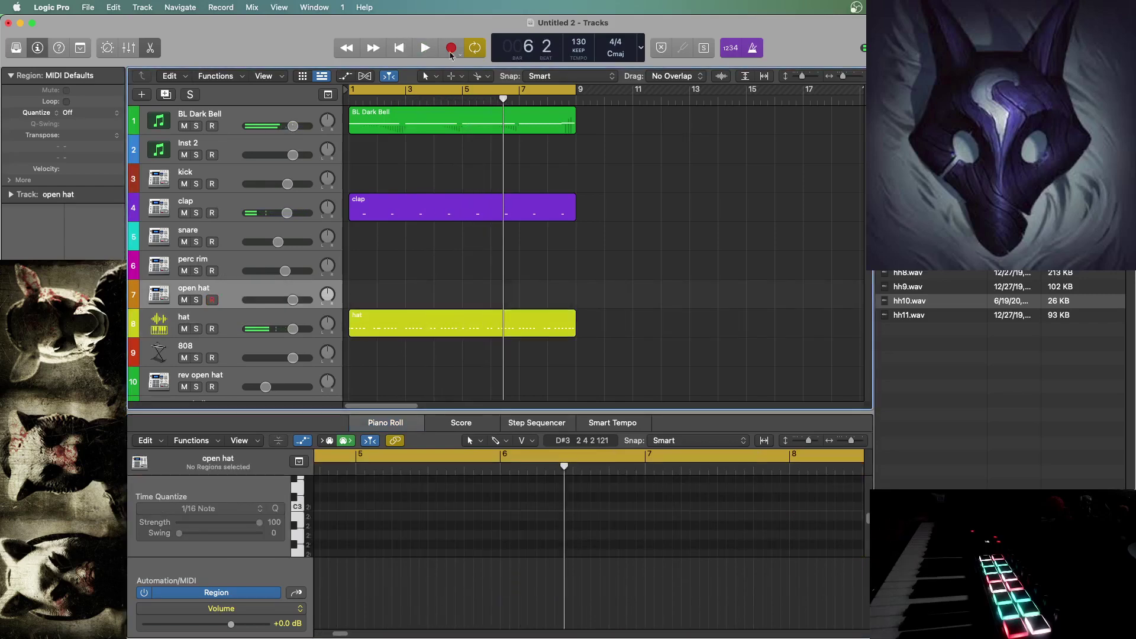
{"action": "left_click", "coordinate": [398, 52]}
{"action": "left_click", "coordinate": [450, 49]}
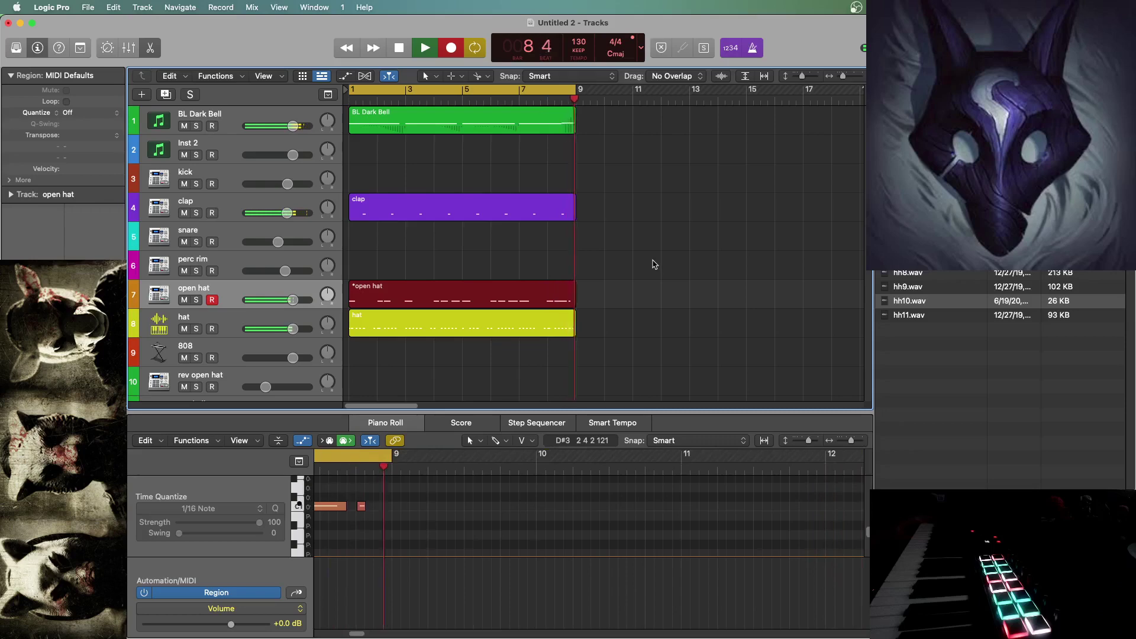
{"action": "key", "text": "space"}
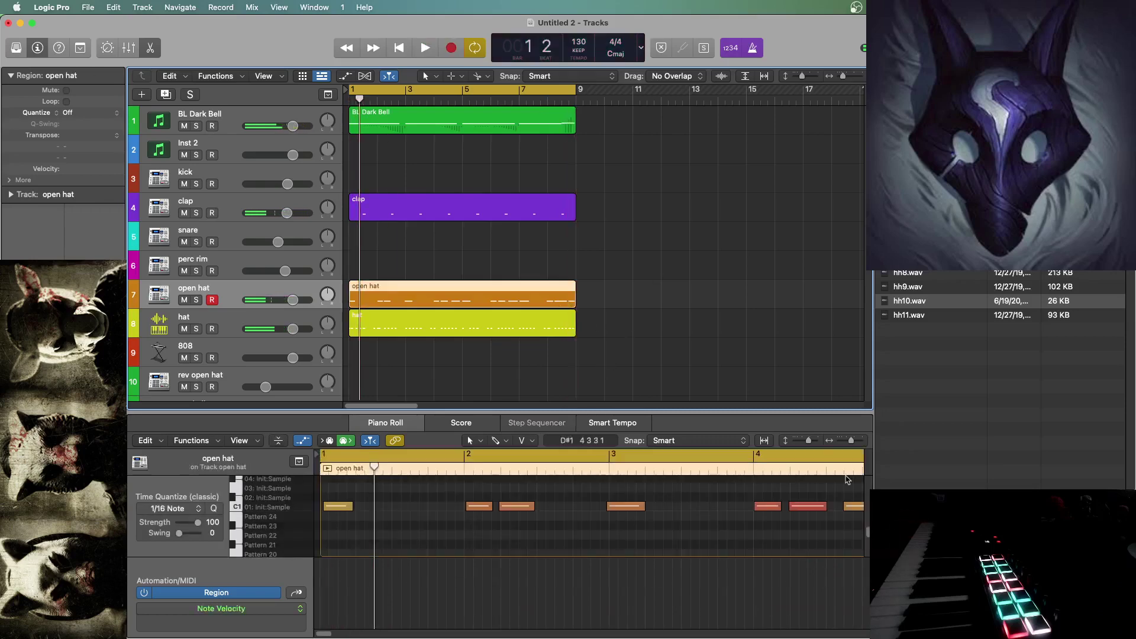
- Delete the last open hat note at the end of bar 8 and audition the pattern from the start
{"action": "left_click_drag", "start_coordinate": [851, 440], "coordinate": [847, 441]}
{"action": "left_click", "coordinate": [740, 527]}
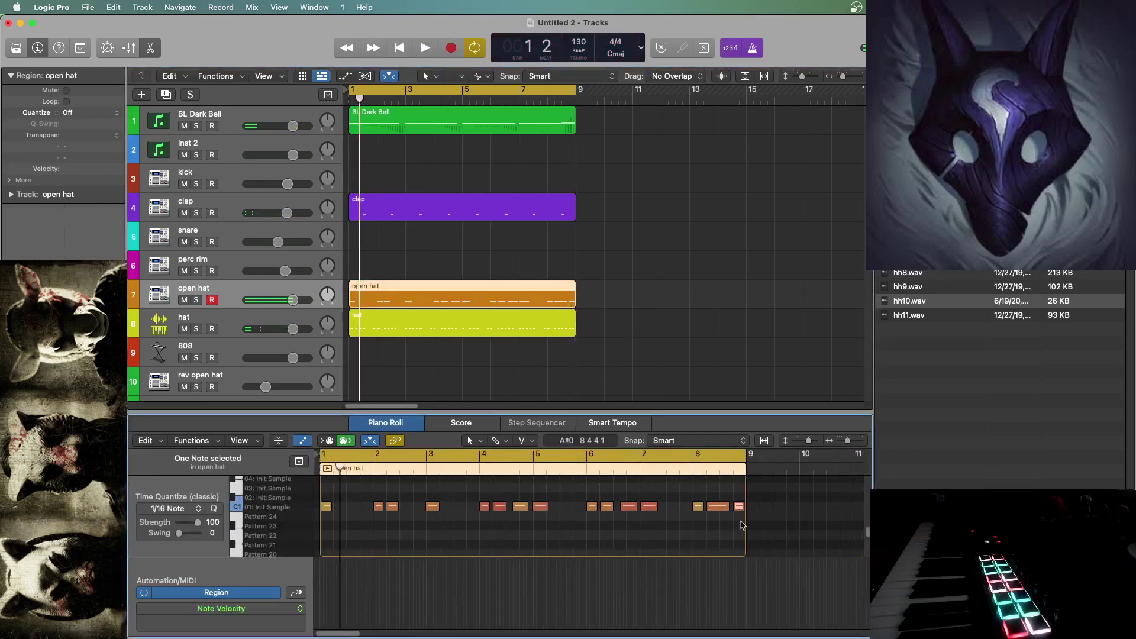
{"action": "key", "text": "a"}
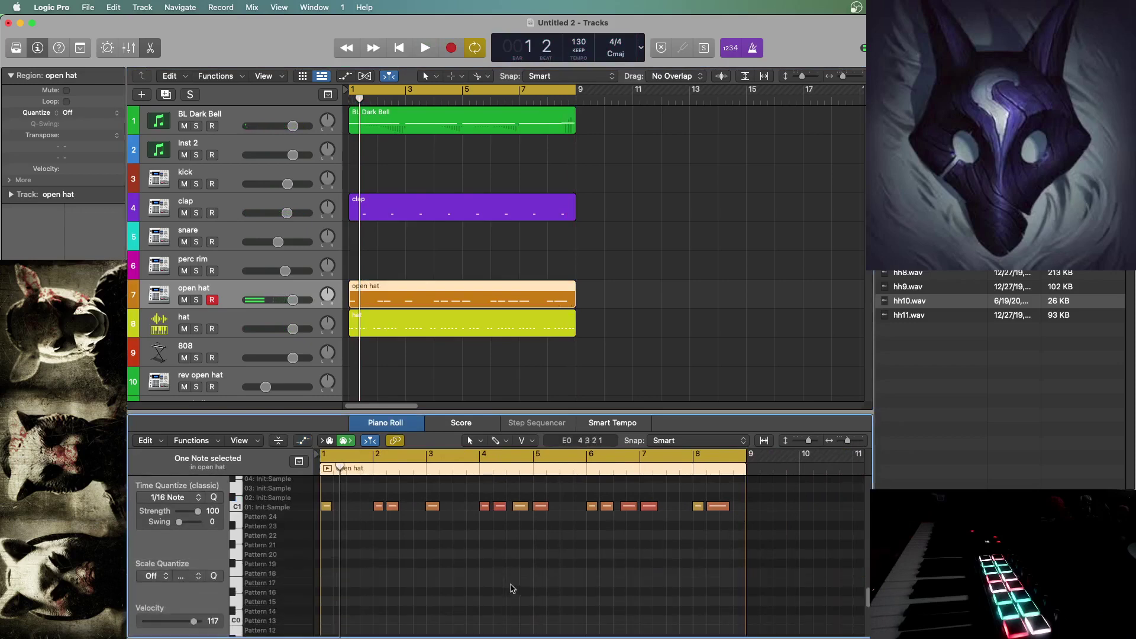
{"action": "left_click", "coordinate": [405, 53]}
{"action": "key", "text": "space"}
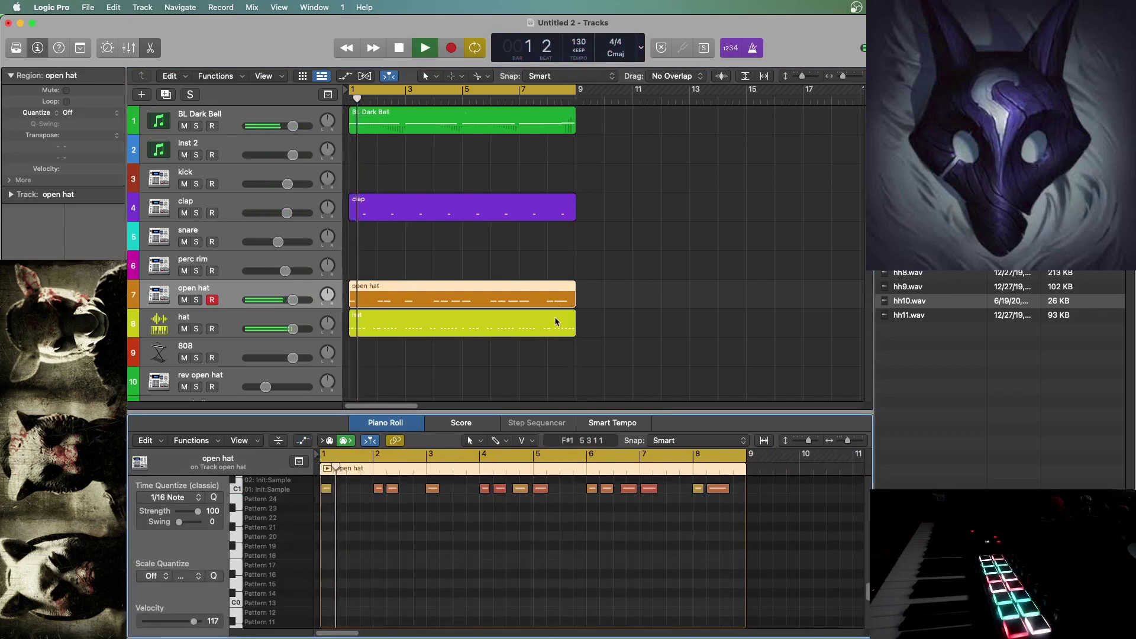
{"action": "key", "text": "space"}
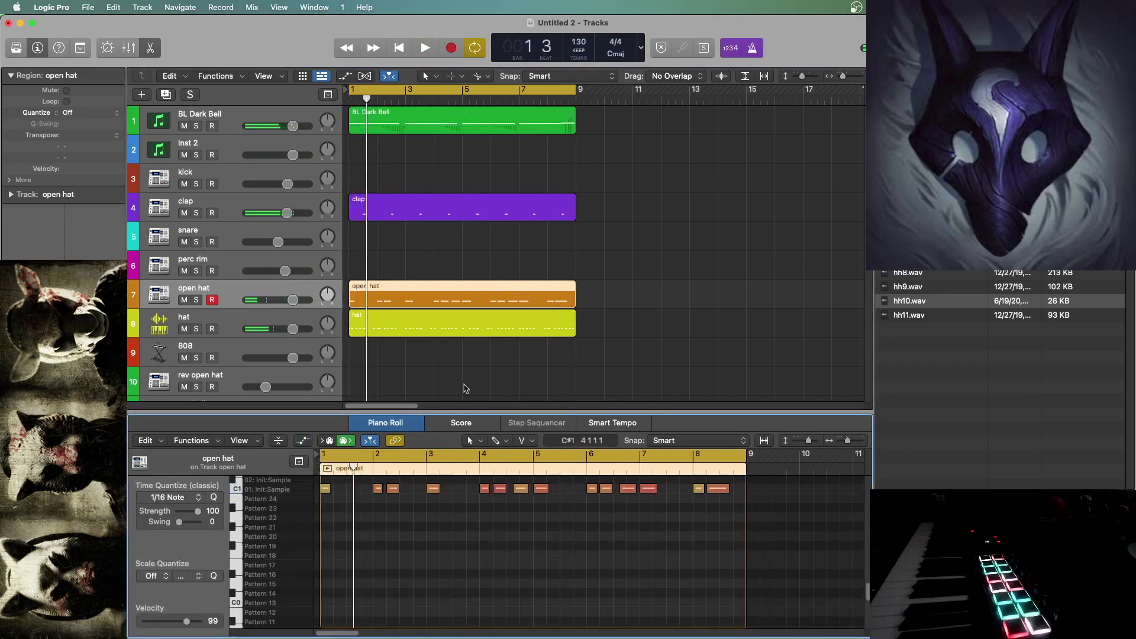
{"action": "key", "text": "space"}
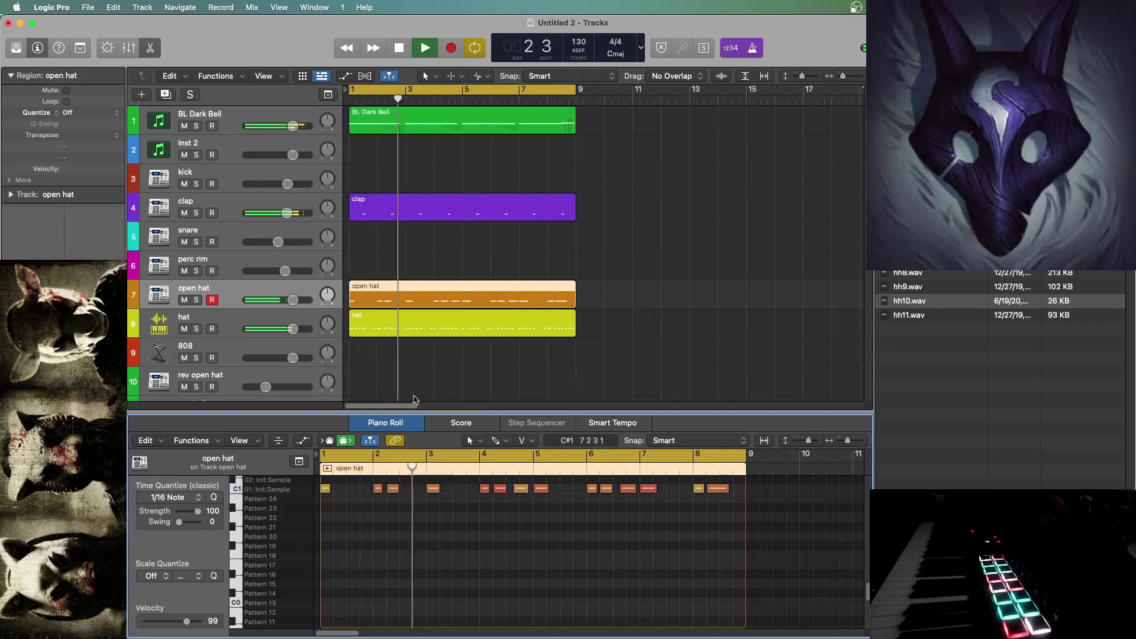
{"action": "left_click", "coordinate": [308, 379]}
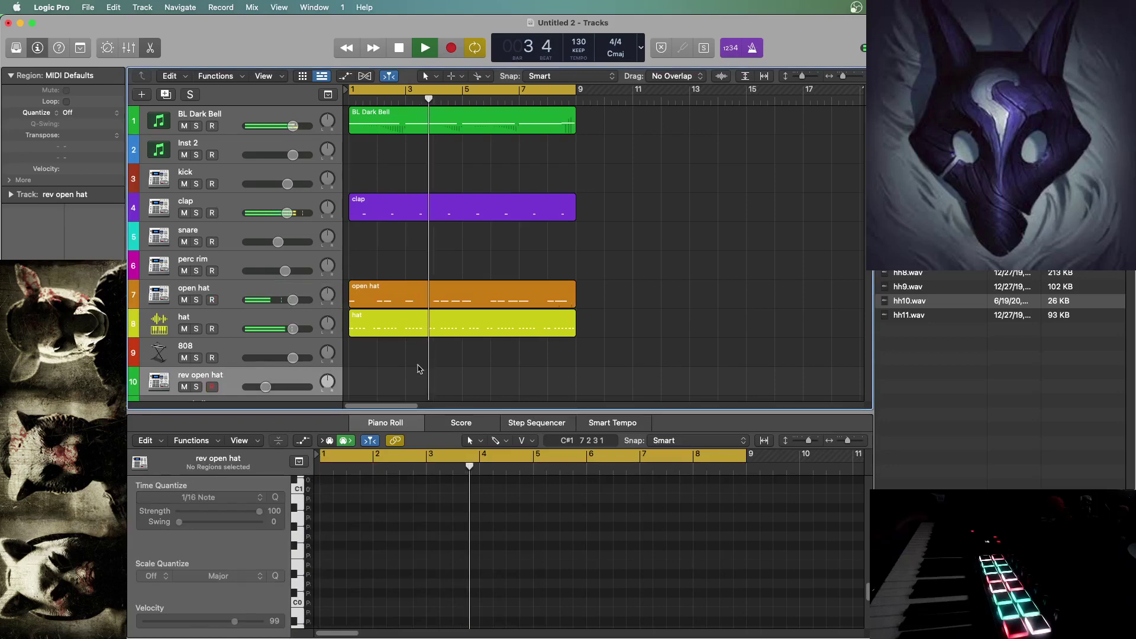
{"action": "key", "text": "space"}
- Play the open hat region from bar 8 and shorten its last note so it ends about halfway through the bar
{"action": "left_click", "coordinate": [558, 301]}
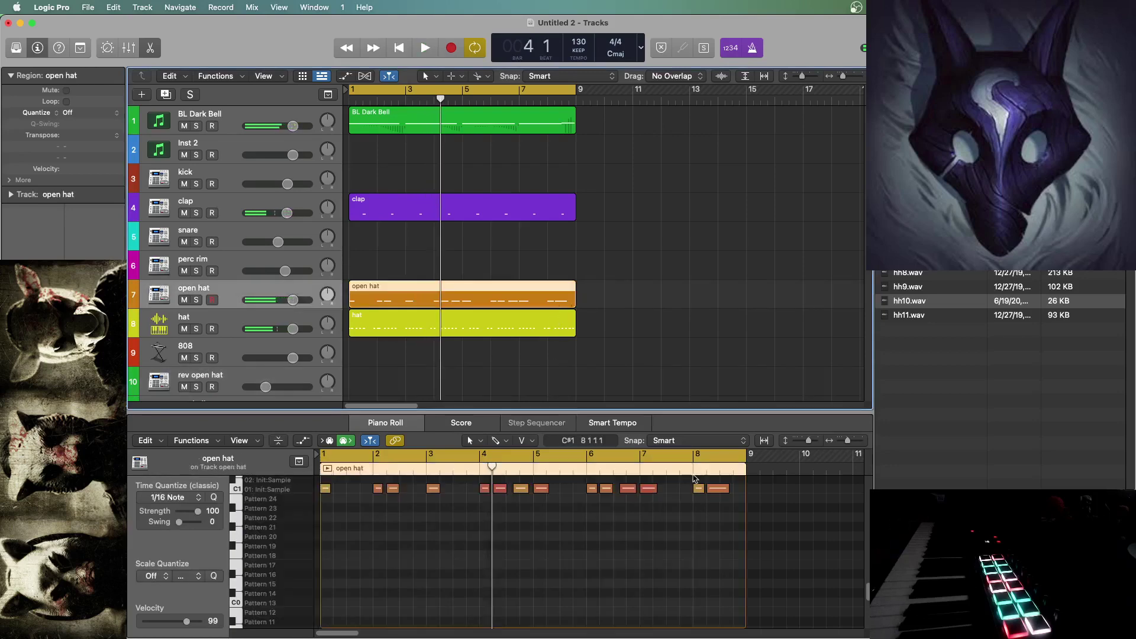
{"action": "double_click", "coordinate": [693, 472]}
{"action": "key", "text": "space"}
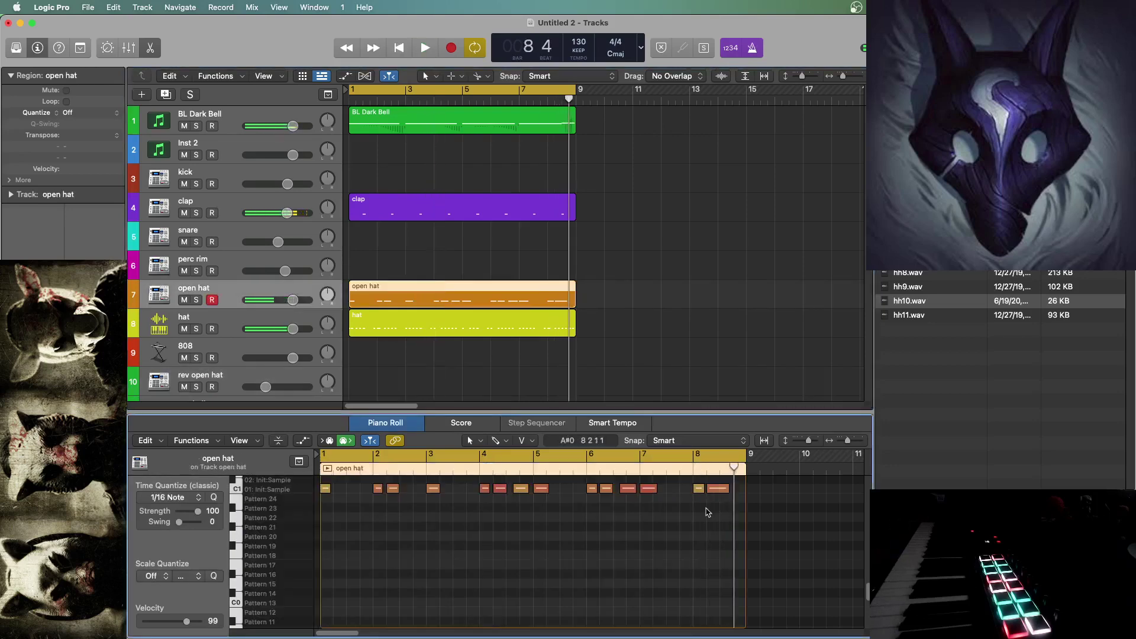
{"action": "scroll", "coordinate": [724, 521], "scroll_direction": "up", "scroll_amount": 4}
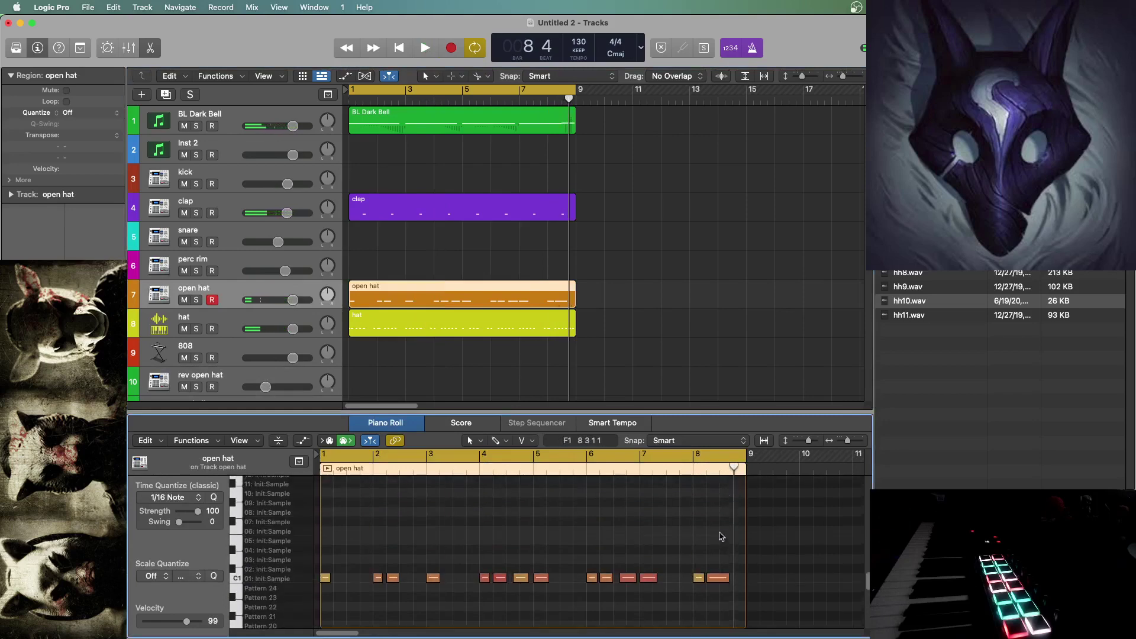
{"action": "key", "text": "space"}
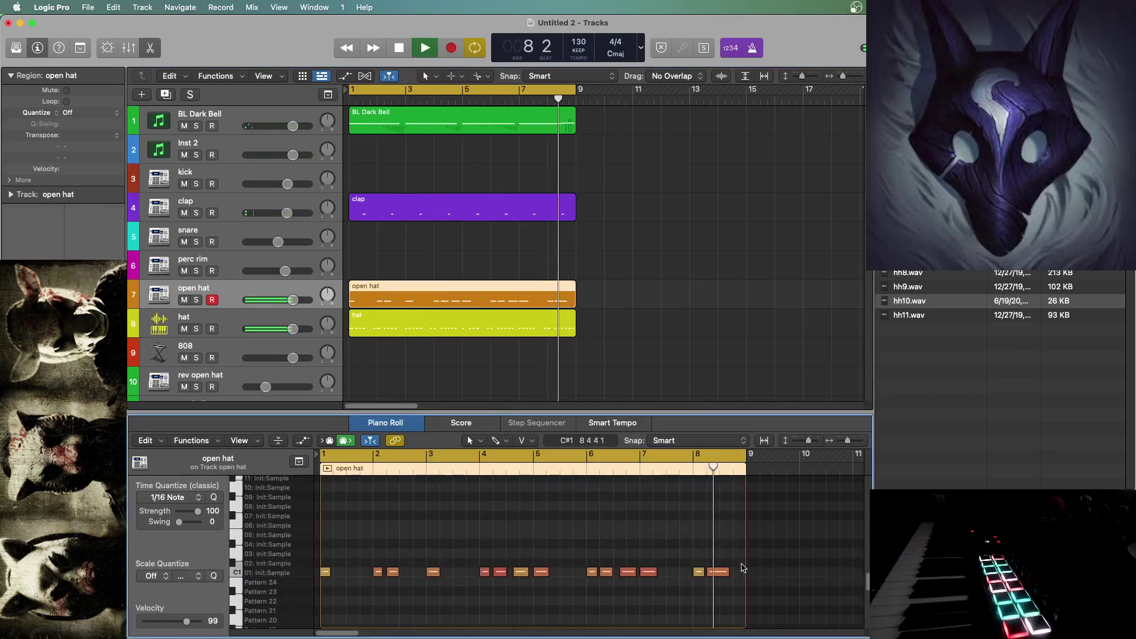
{"action": "left_click_drag", "start_coordinate": [726, 574], "coordinate": [722, 573]}
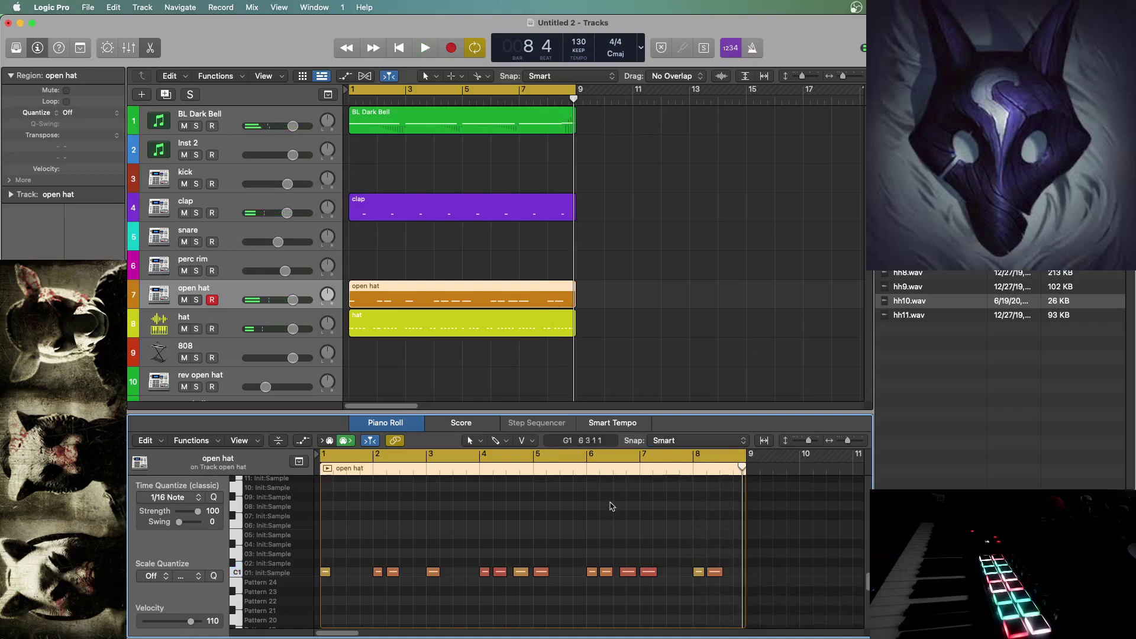
- Play from the start and lower the velocity of all open hat notes together, bringing the bar 3 note to 82
{"action": "left_click", "coordinate": [397, 48]}
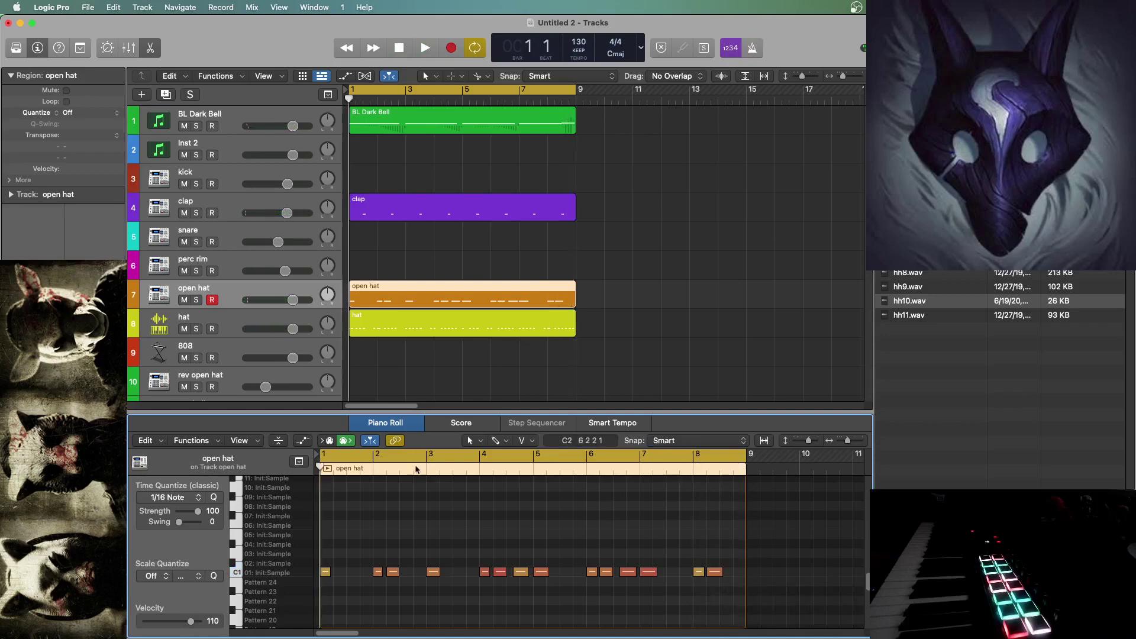
{"action": "key", "text": "space"}
{"action": "key", "text": "super+a"}
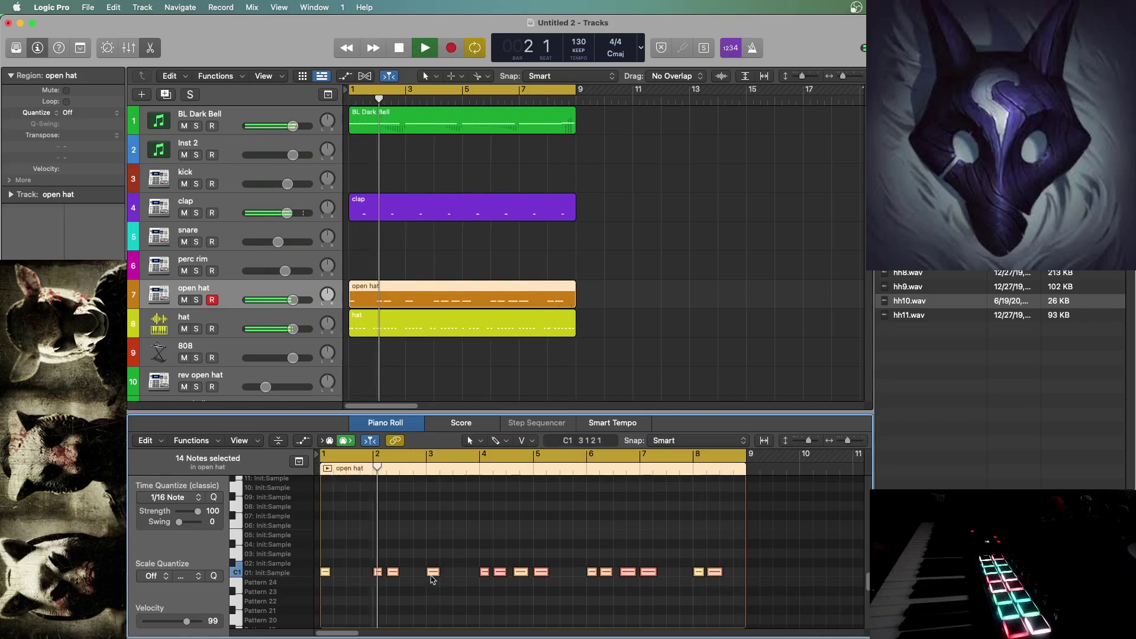
{"action": "left_click_drag", "start_coordinate": [433, 574], "coordinate": [433, 603]}
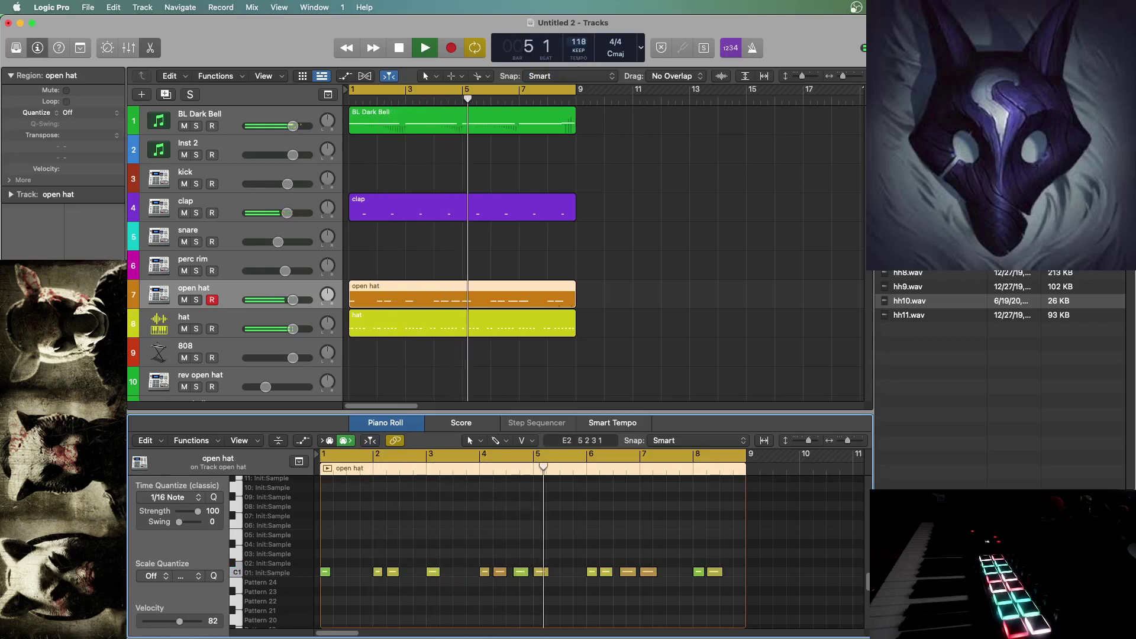
- Enable a low cut at 216 Hz in the Channel EQ of the BL Dark Bell track
{"action": "left_click", "coordinate": [679, 182]}
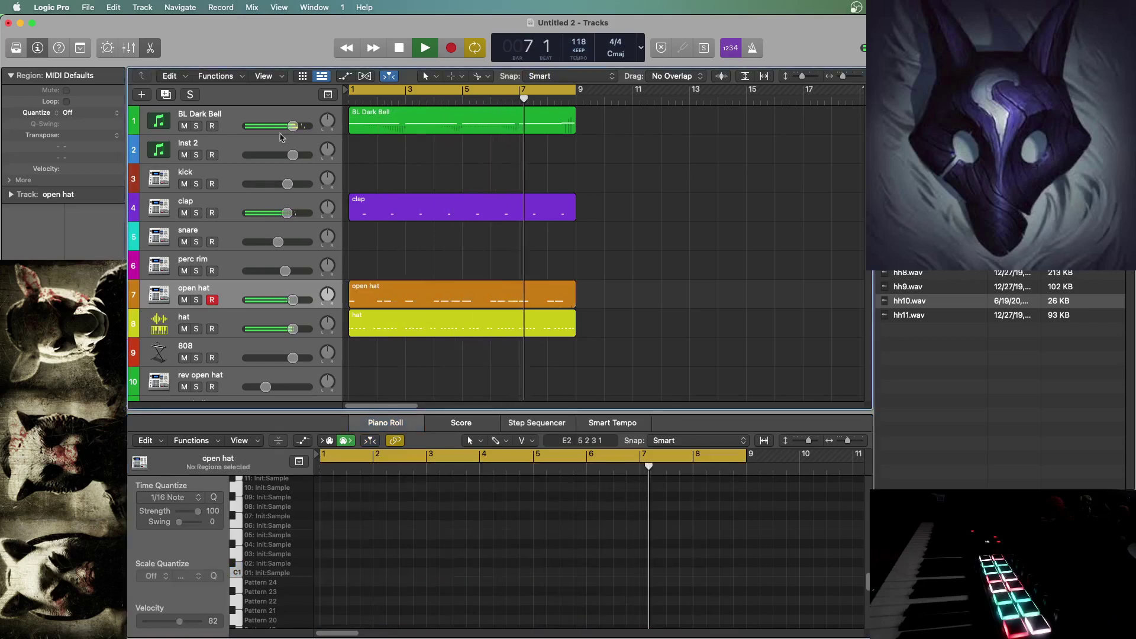
{"action": "left_click", "coordinate": [236, 115]}
{"action": "left_click", "coordinate": [33, 284]}
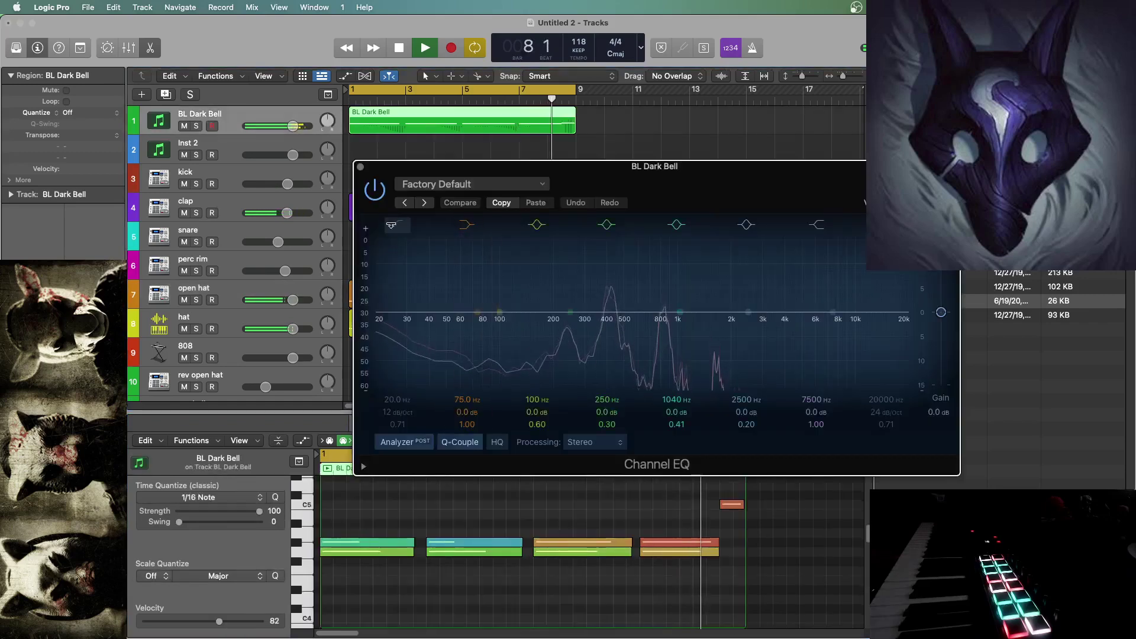
{"action": "left_click", "coordinate": [397, 225]}
{"action": "left_click_drag", "start_coordinate": [419, 325], "coordinate": [545, 338]}
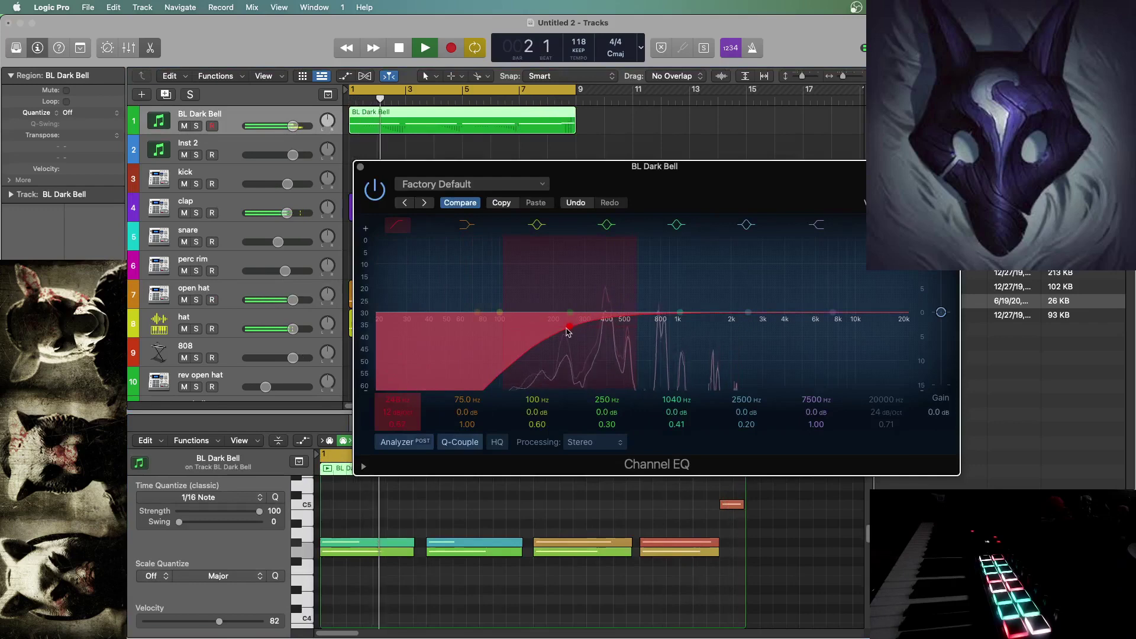
{"action": "left_click_drag", "start_coordinate": [579, 337], "coordinate": [569, 336]}
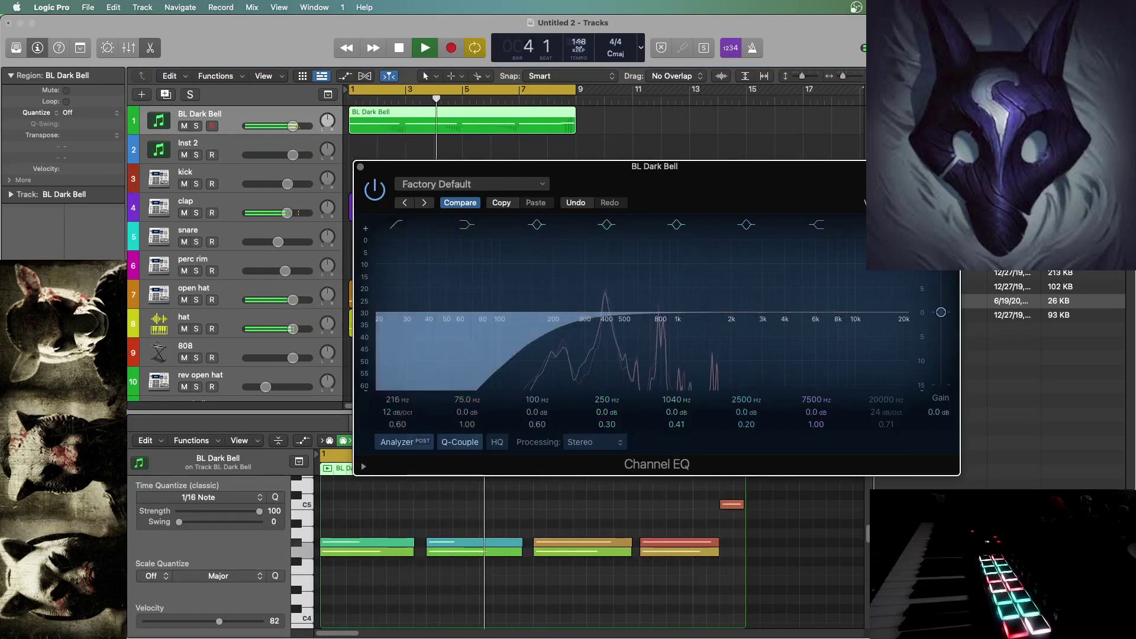
- Set the project tempo to 124 and add a high cut at about 1.6 kHz to the BL Dark Bell Channel EQ
{"action": "left_click_drag", "start_coordinate": [579, 45], "coordinate": [579, 32]}
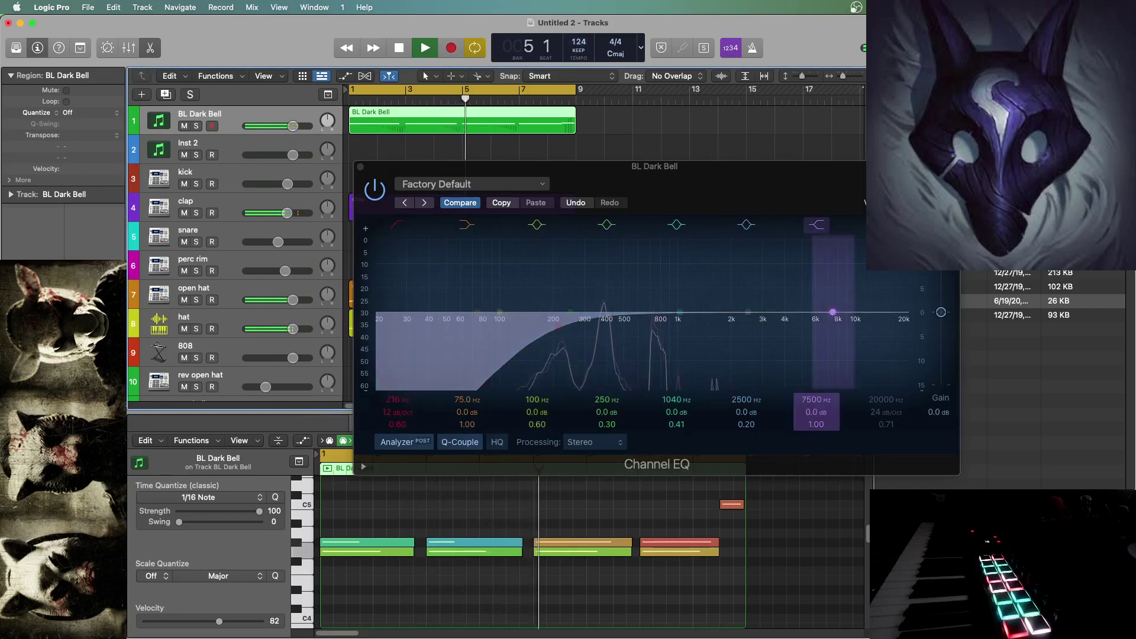
{"action": "left_click_drag", "start_coordinate": [887, 331], "coordinate": [708, 342]}
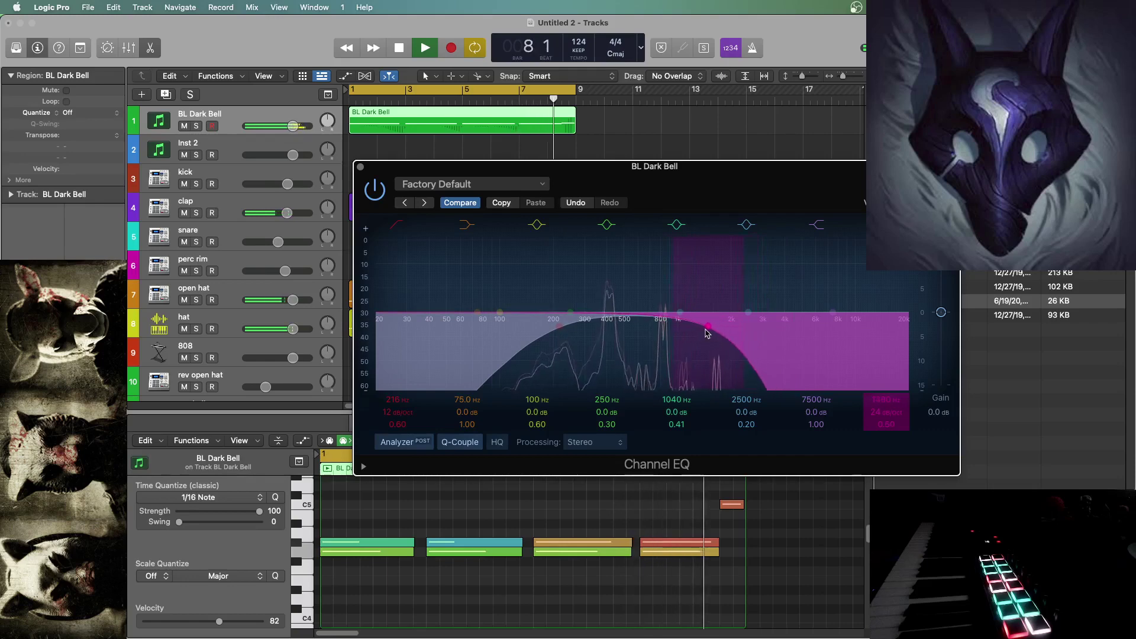
{"action": "left_click_drag", "start_coordinate": [709, 330], "coordinate": [714, 329]}
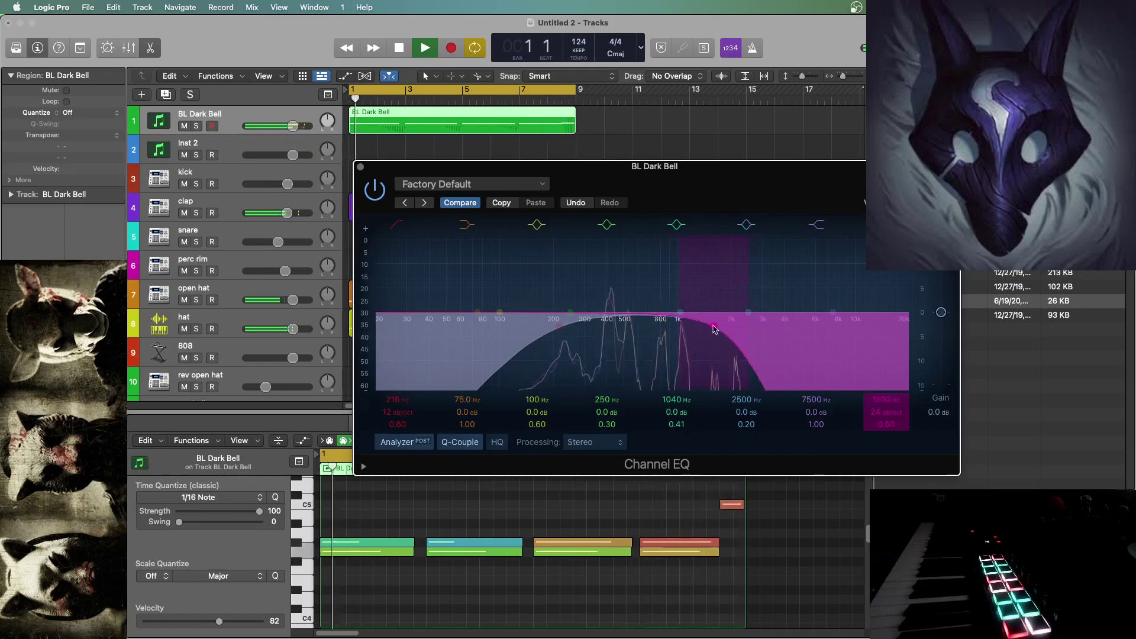
{"action": "left_click", "coordinate": [361, 167]}
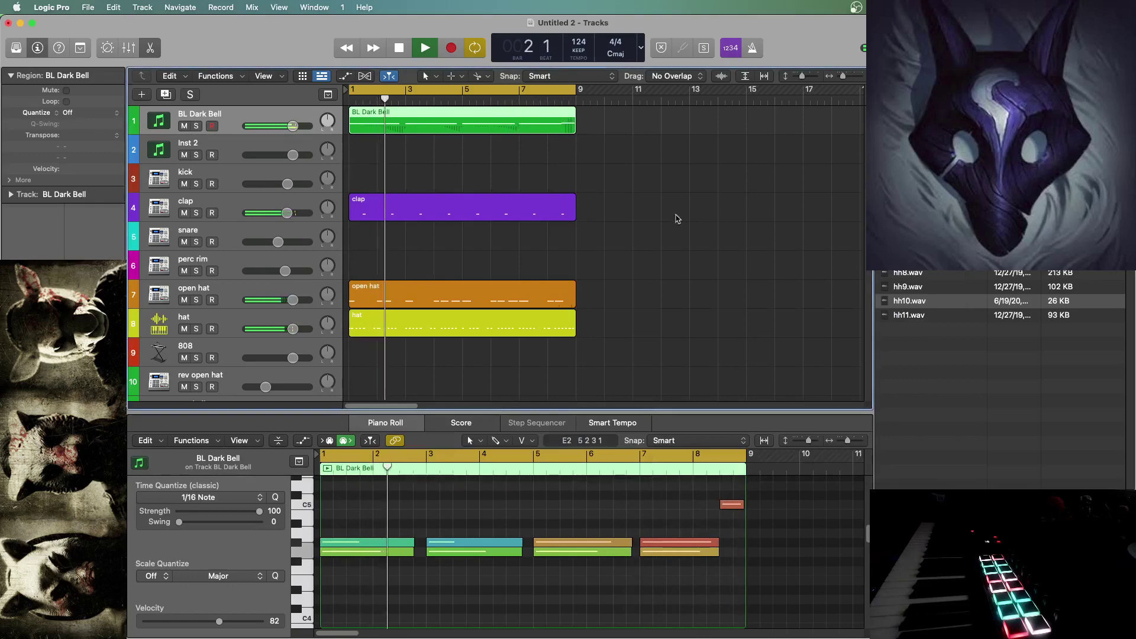
{"action": "left_click", "coordinate": [710, 234]}
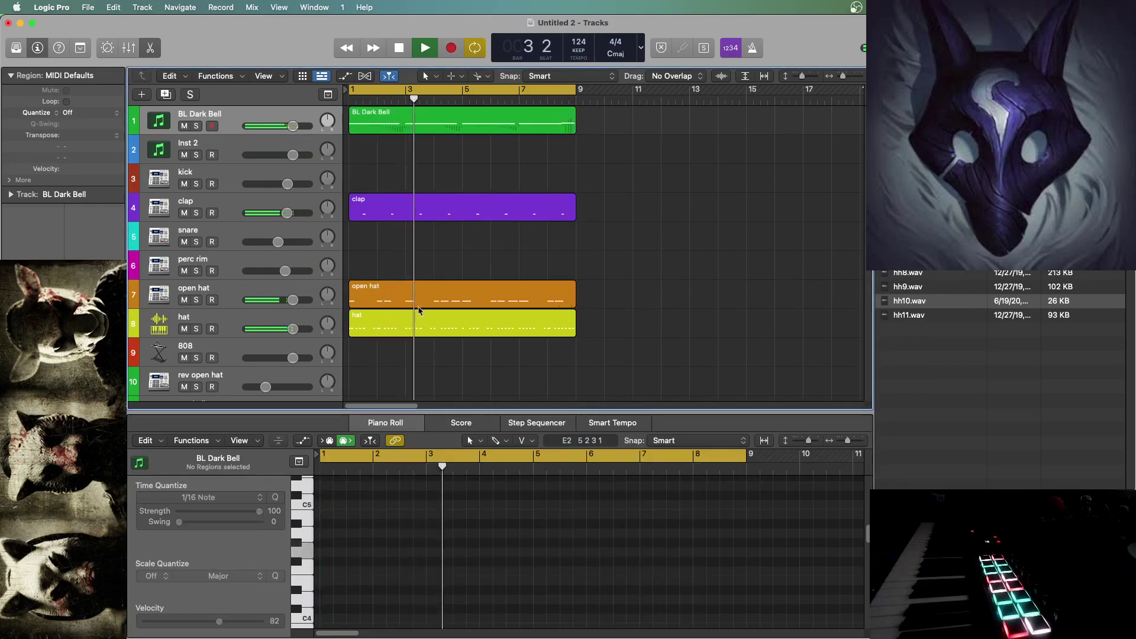
- Record a sparse reversed open hat pattern across the eight-bar loop on the rev open hat track
{"action": "left_click", "coordinate": [225, 380]}
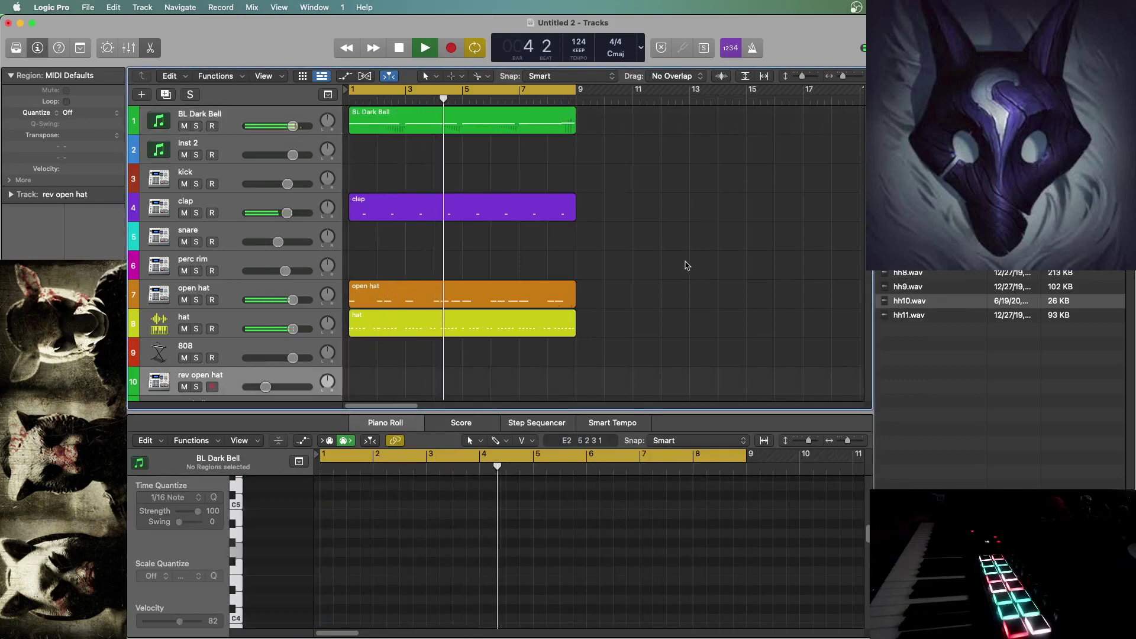
{"action": "key", "text": "space"}
{"action": "left_click", "coordinate": [459, 49]}
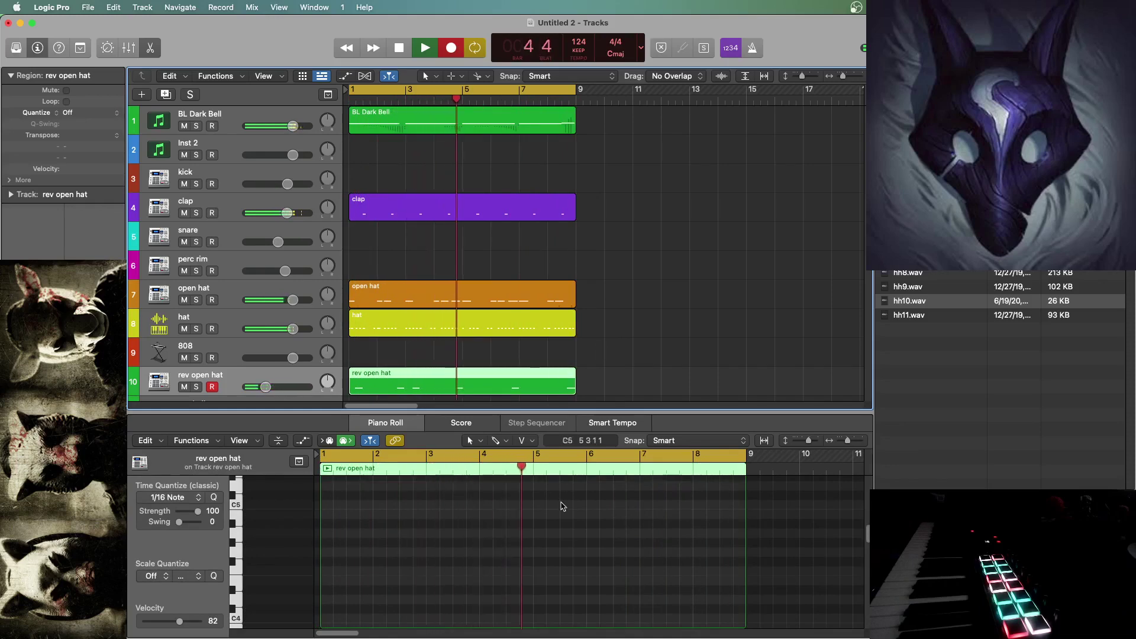
{"action": "key", "text": "space"}
- Stop recording and start the reversed open hat note just before bar 5 earlier, keeping its end in place
{"action": "key", "text": "space"}
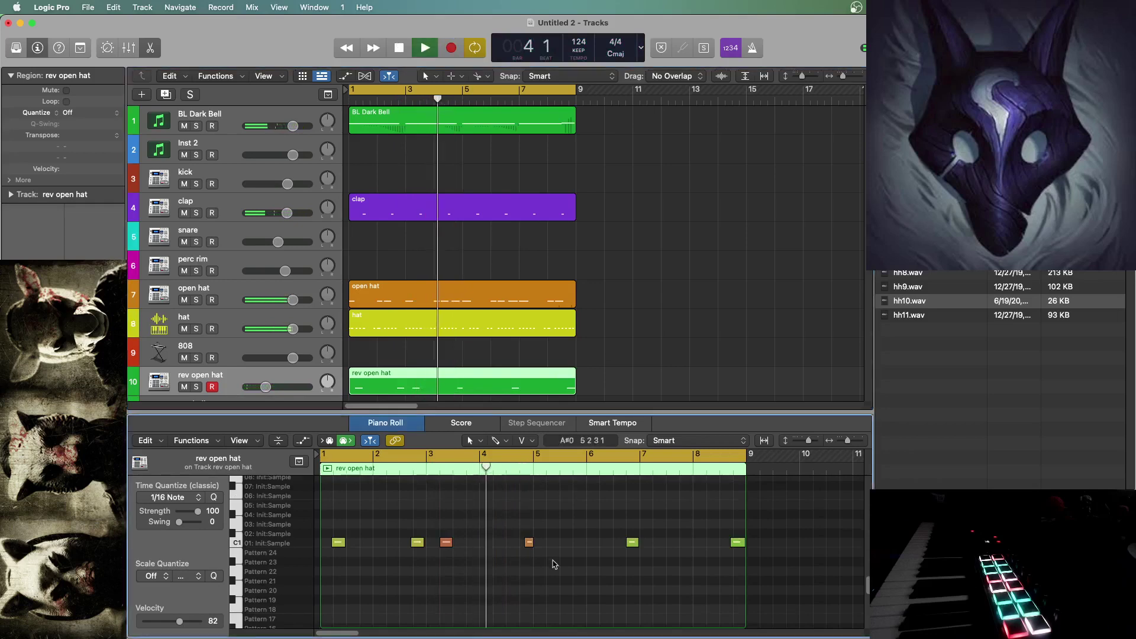
{"action": "left_click_drag", "start_coordinate": [847, 440], "coordinate": [851, 440]}
{"action": "key", "text": "space"}
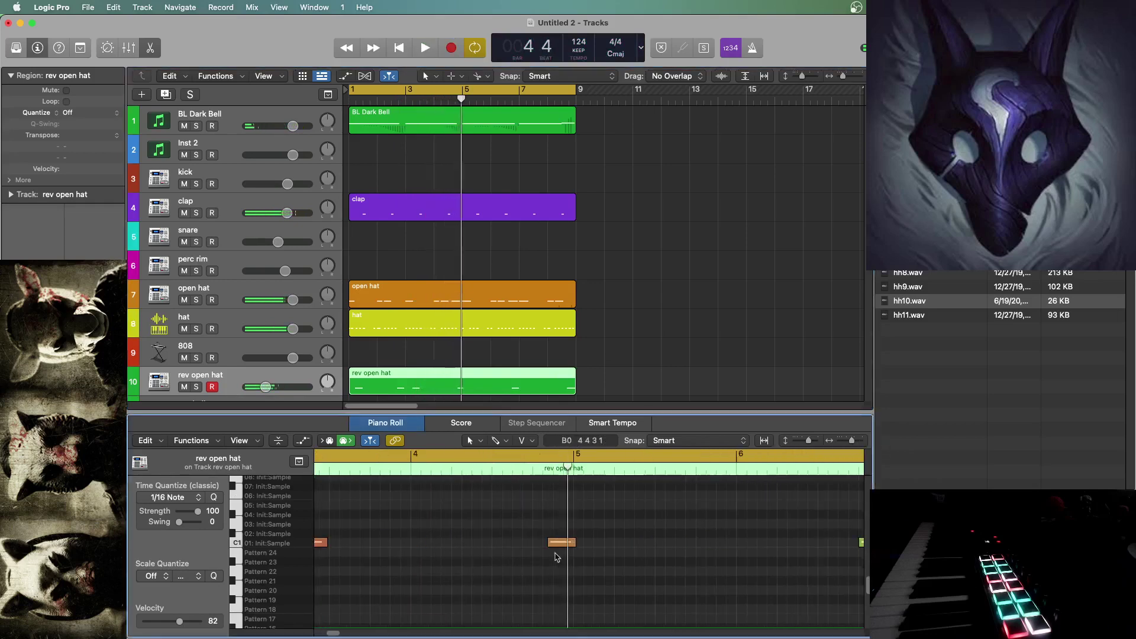
{"action": "left_click_drag", "start_coordinate": [550, 543], "coordinate": [534, 543]}
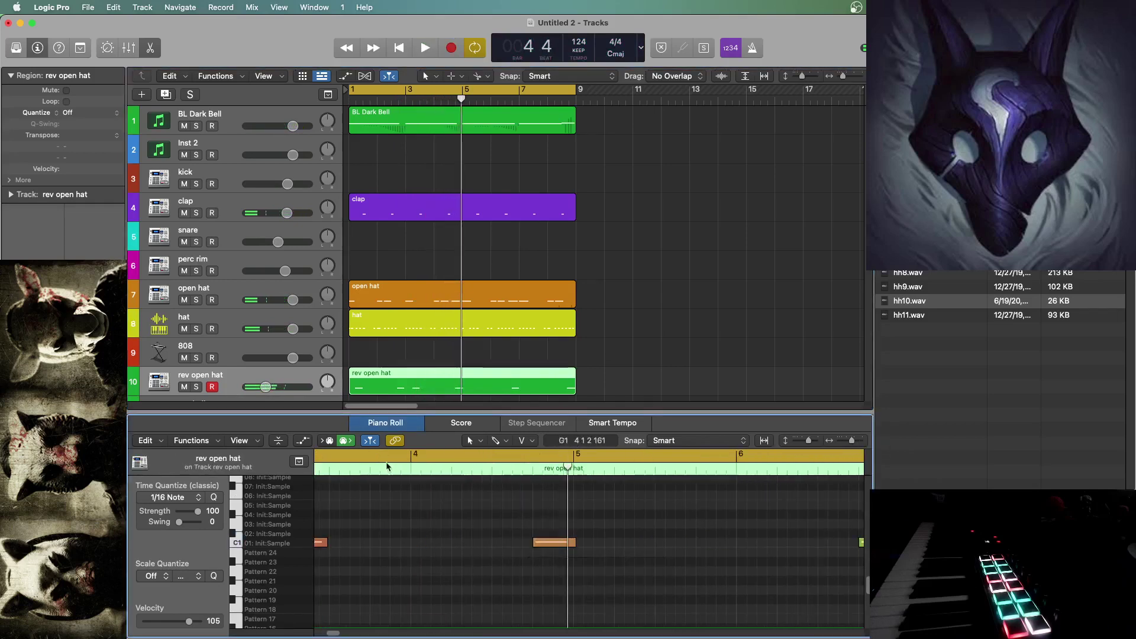
{"action": "key", "text": "space"}
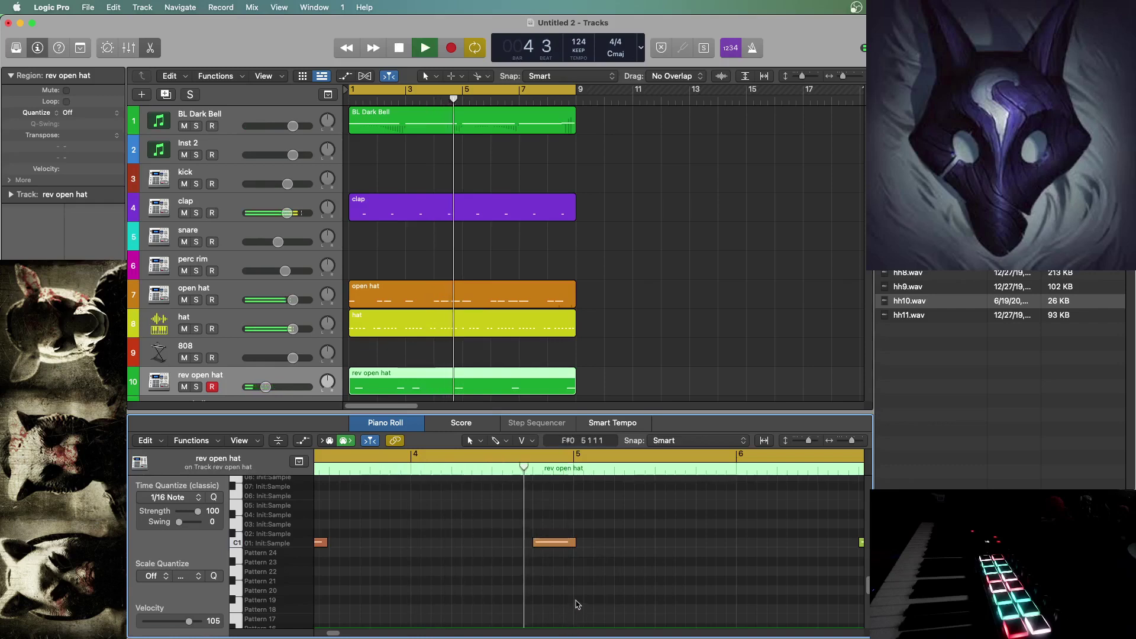
- Trim the end of the reversed open hat note before bar 5 slightly and play back from bar 4
{"action": "key", "text": "space"}
{"action": "left_click_drag", "start_coordinate": [575, 543], "coordinate": [529, 547]}
{"action": "left_click", "coordinate": [535, 544]}
{"action": "left_click", "coordinate": [529, 586]}
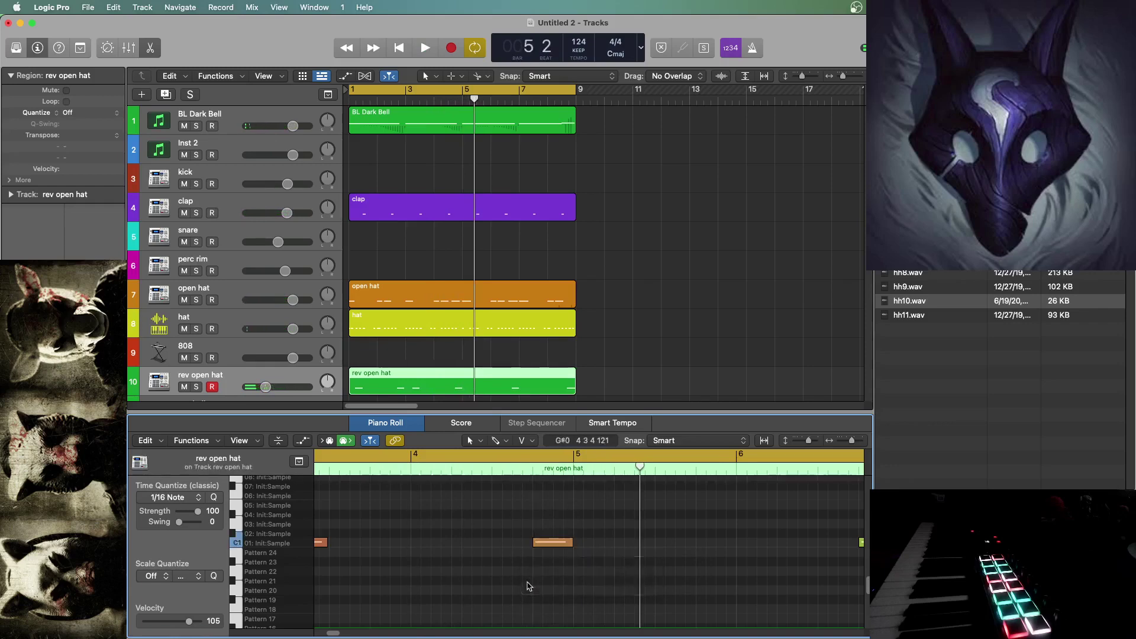
{"action": "double_click", "coordinate": [411, 472]}
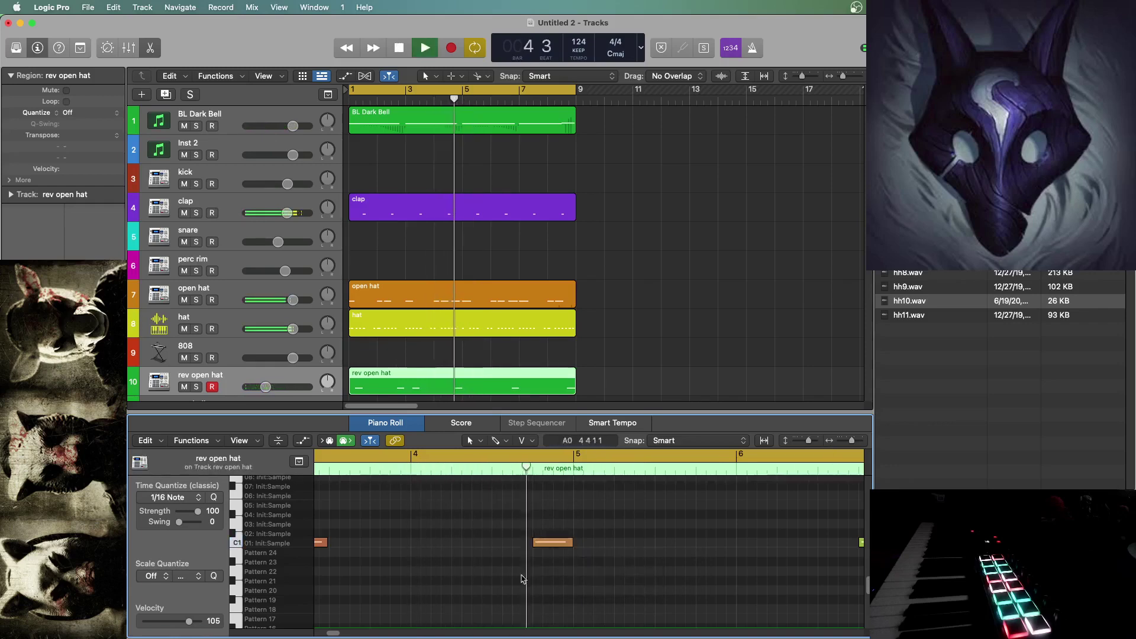
- Lengthen the reversed open hat note just before bar 7 by starting it slightly earlier
{"action": "left_click_drag", "start_coordinate": [332, 633], "coordinate": [344, 634]}
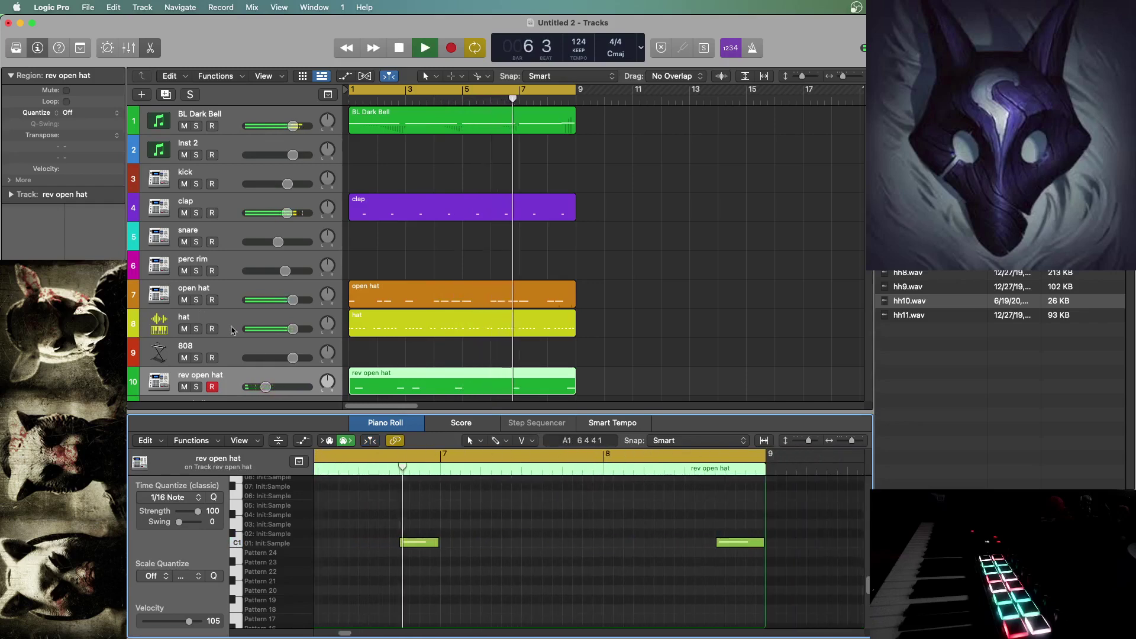
{"action": "left_click_drag", "start_coordinate": [401, 543], "coordinate": [396, 550]}
{"action": "left_click", "coordinate": [629, 604]}
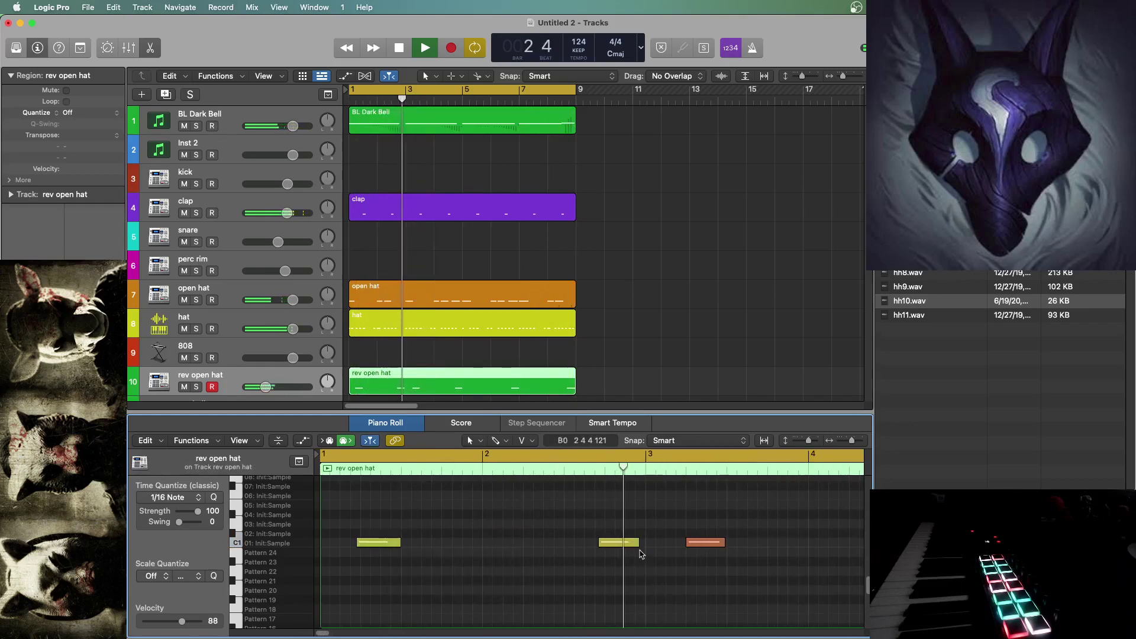
- Extend the end of the reversed open hat note before bar 3 and lower the bar 3 note's velocity to 87
{"action": "left_click_drag", "start_coordinate": [638, 542], "coordinate": [725, 544]}
{"action": "left_click", "coordinate": [680, 567]}
{"action": "left_click", "coordinate": [709, 576]}
{"action": "left_click", "coordinate": [719, 559]}
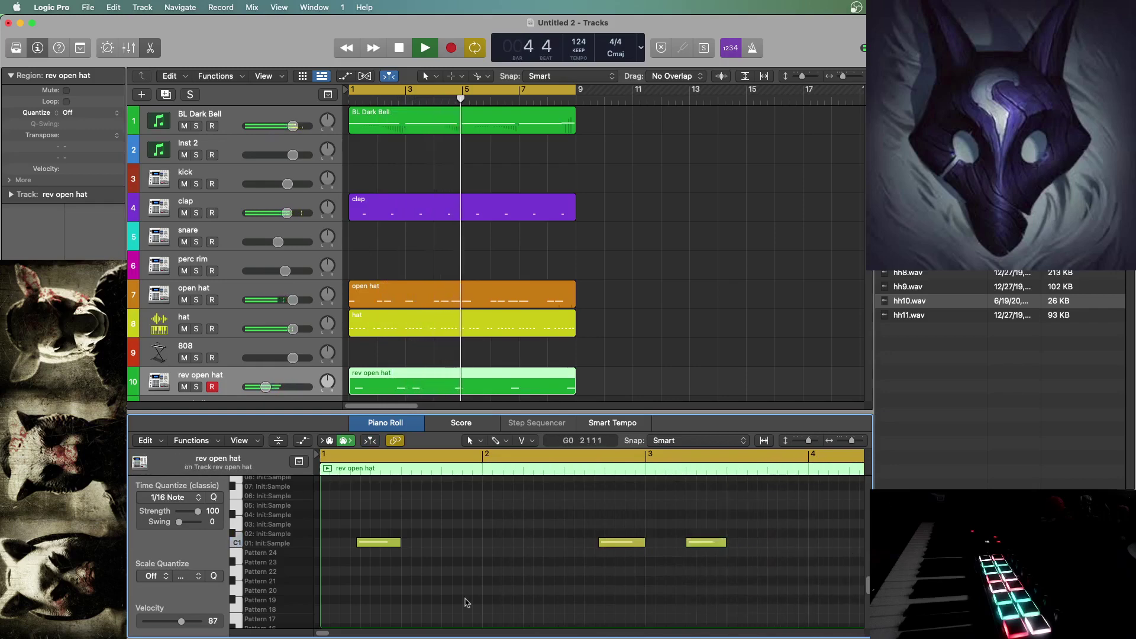
- Lower the velocity of the reversed open hat note just before bar 5 to 90
{"action": "scroll", "coordinate": [331, 562], "scroll_direction": "right", "scroll_amount": 10}
{"action": "key", "text": "space"}
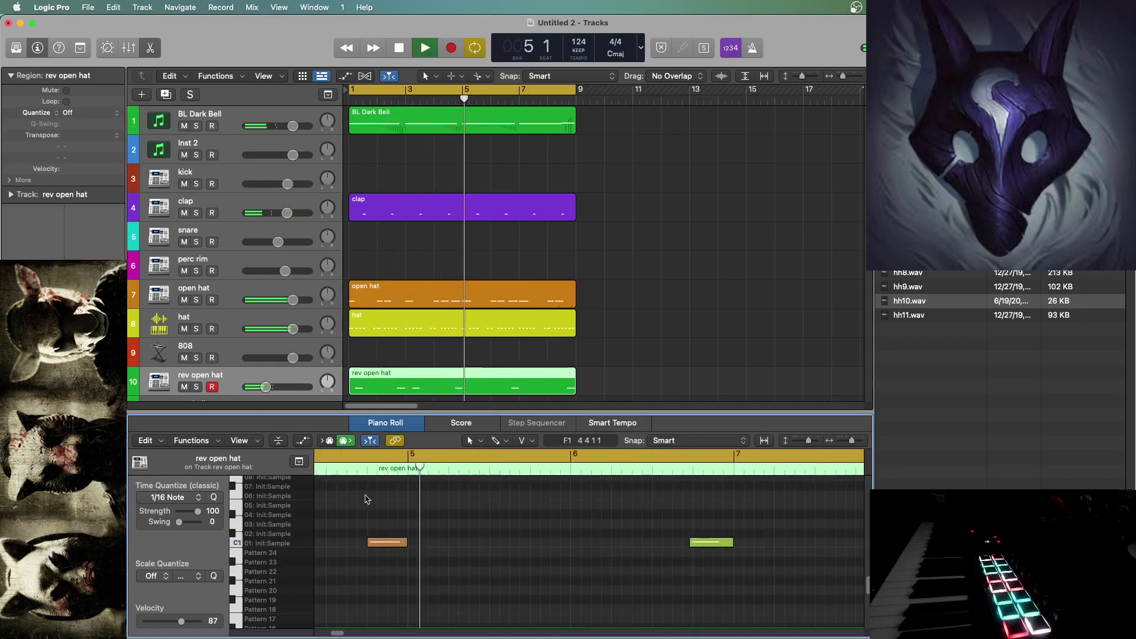
{"action": "left_click_drag", "start_coordinate": [393, 543], "coordinate": [396, 572]}
{"action": "left_click", "coordinate": [362, 556]}
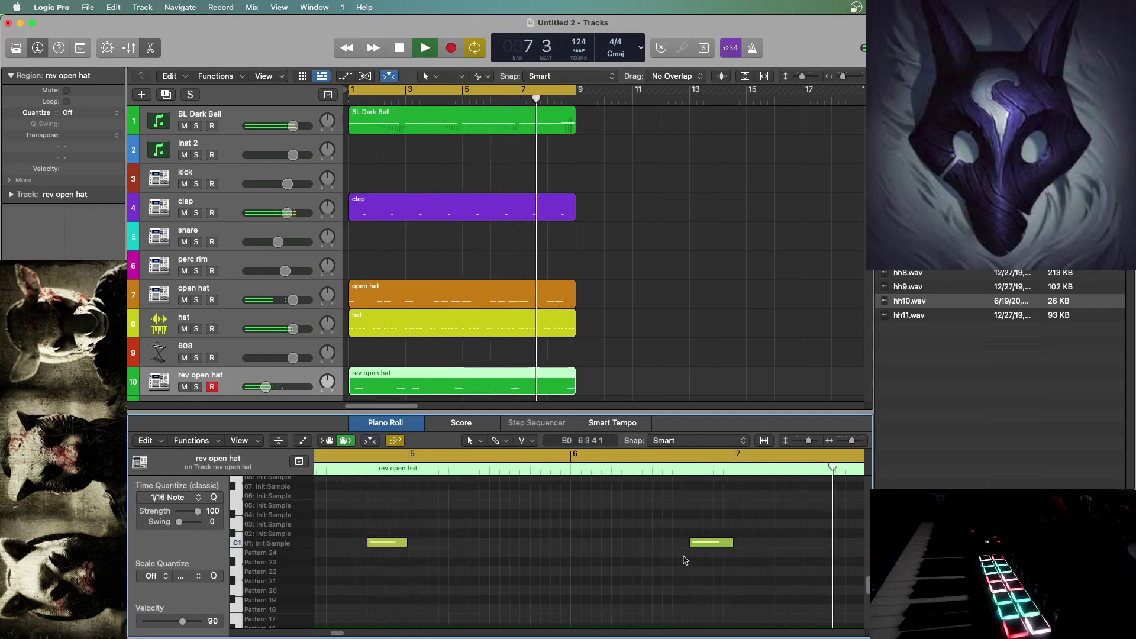
- Open Ultrabeat on the snare track and browse the drum kit folders to the rim and snare samples
{"action": "left_click", "coordinate": [638, 212]}
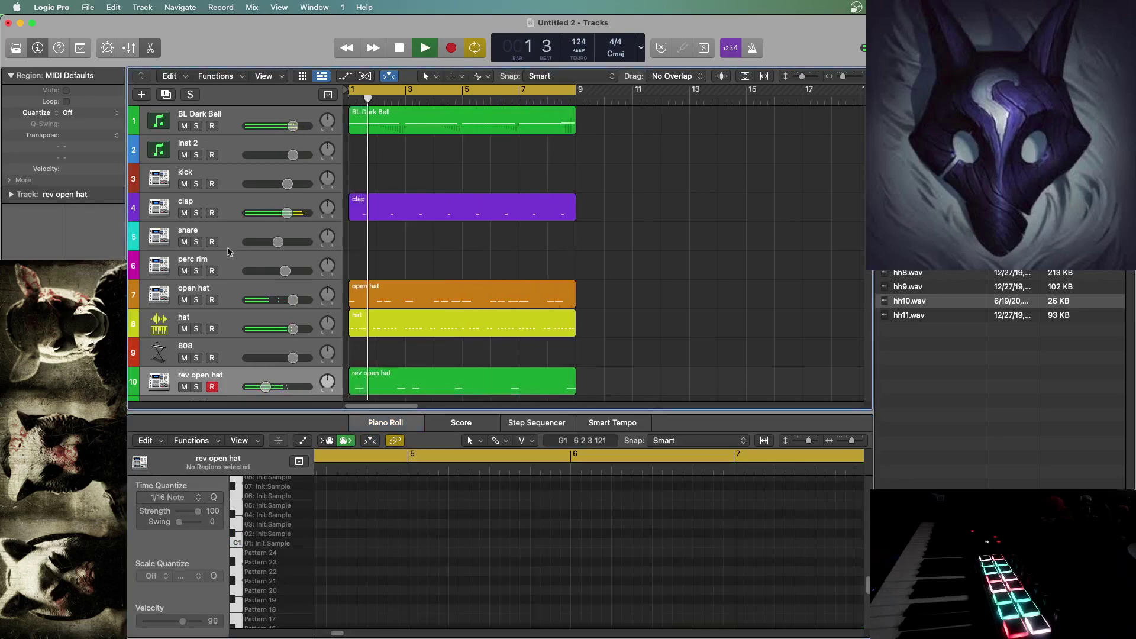
{"action": "left_click", "coordinate": [215, 236]}
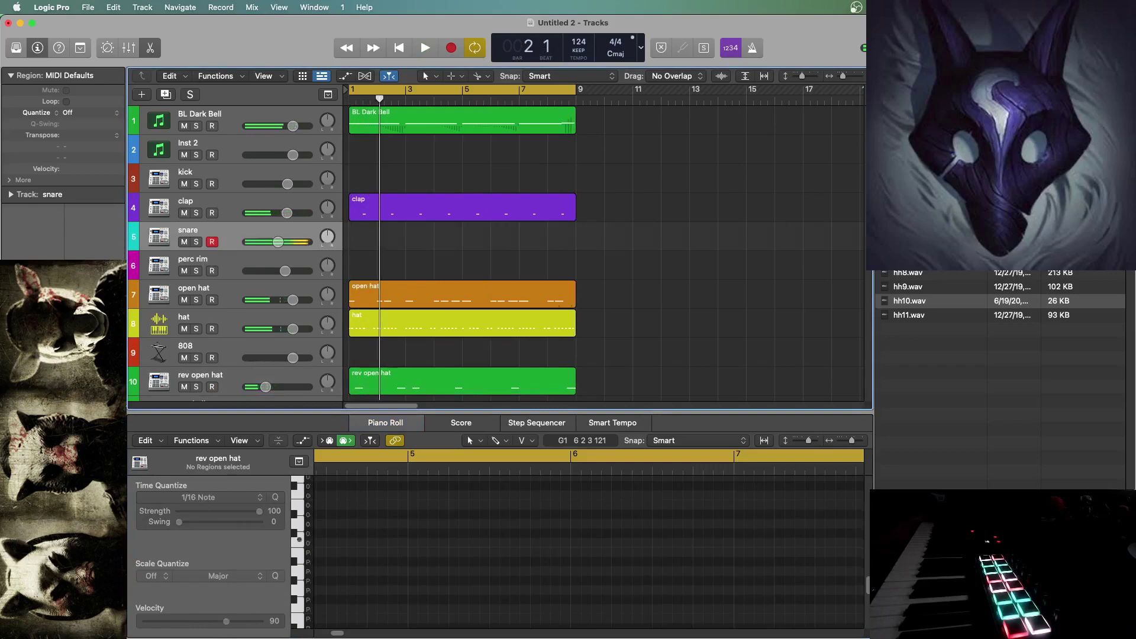
{"action": "double_click", "coordinate": [158, 236]}
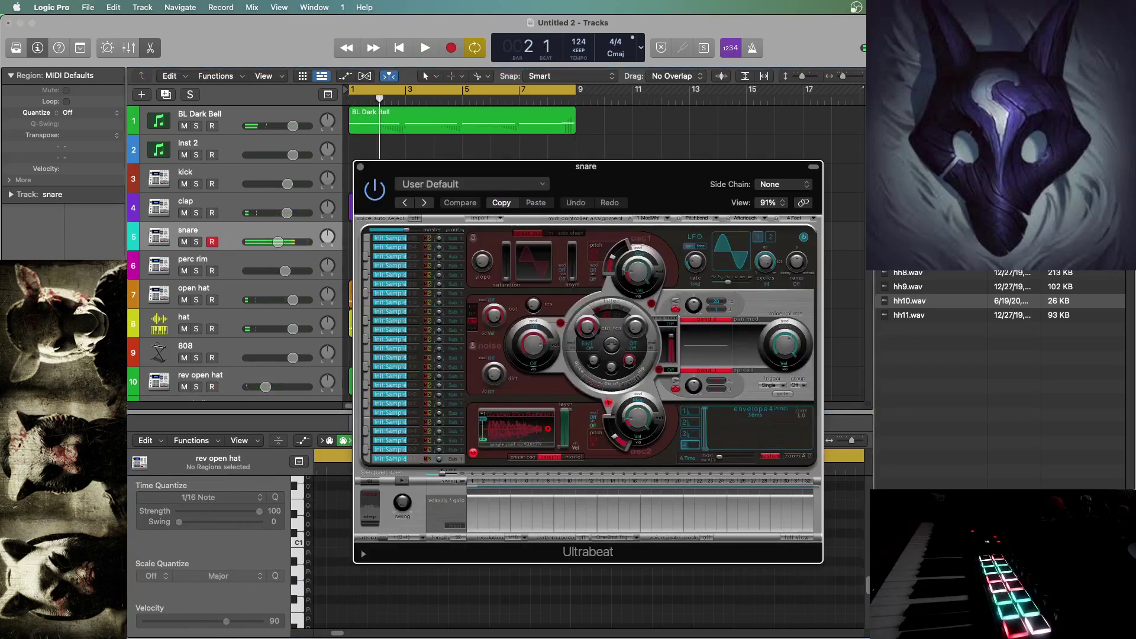
{"action": "left_click", "coordinate": [884, 94]}
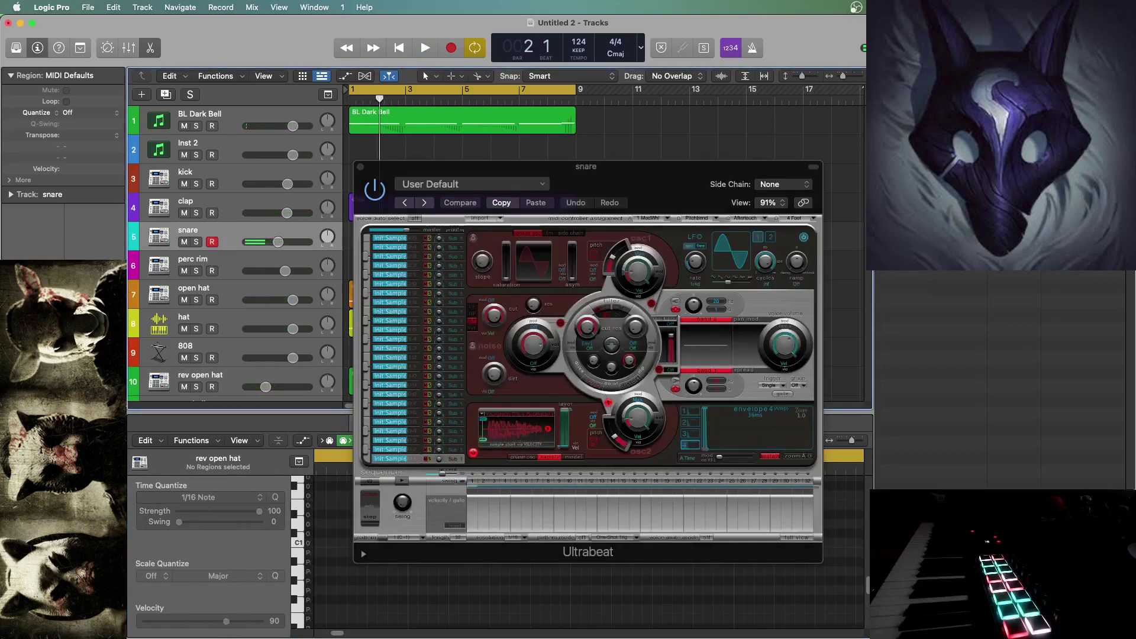
{"action": "scroll", "coordinate": [940, 408], "scroll_direction": "down", "scroll_amount": 1}
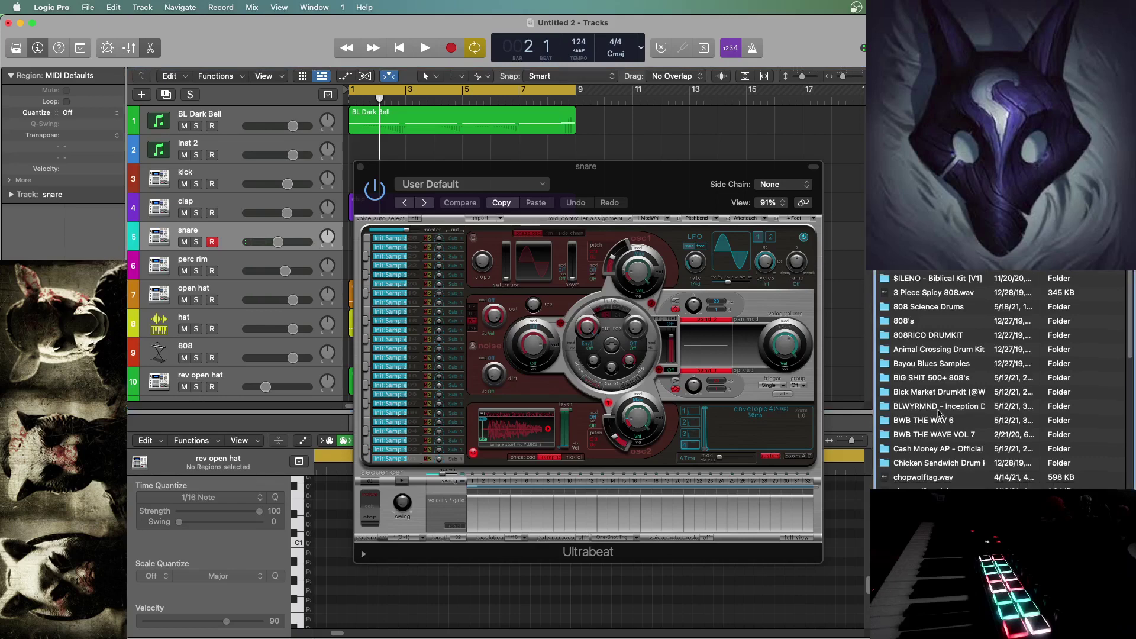
{"action": "left_click", "coordinate": [885, 94]}
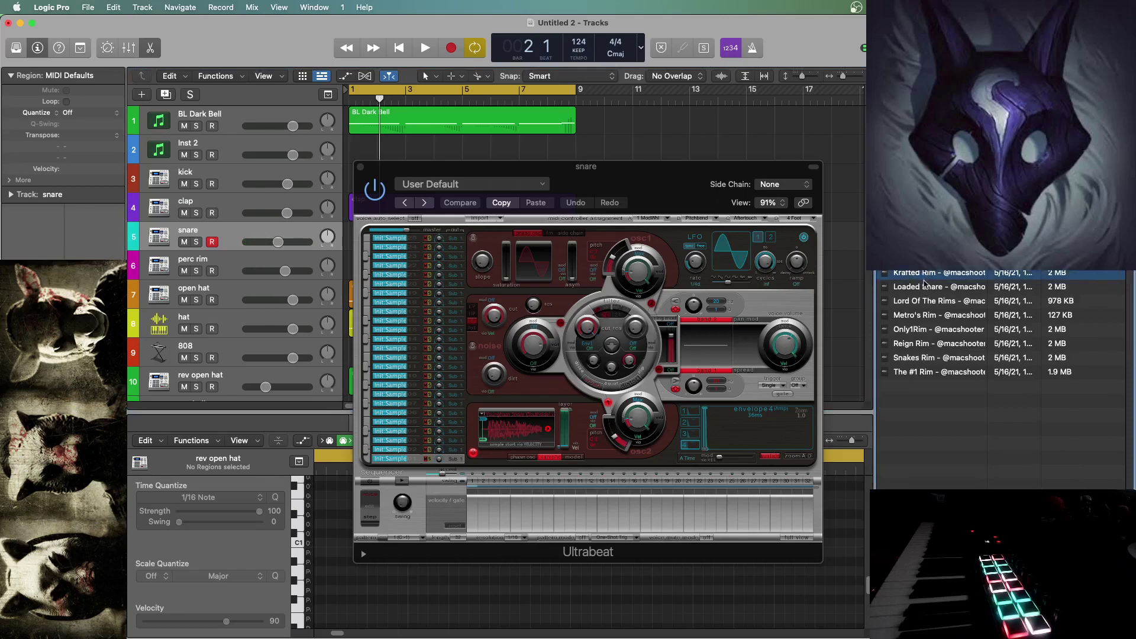
- Audition the rim and snare samples in the folder, including Loaded Snare, Lord Of The Rims, Reign Rim, Snakes Rim and Krafted Rim
{"action": "left_click", "coordinate": [924, 288]}
{"action": "left_click", "coordinate": [923, 303]}
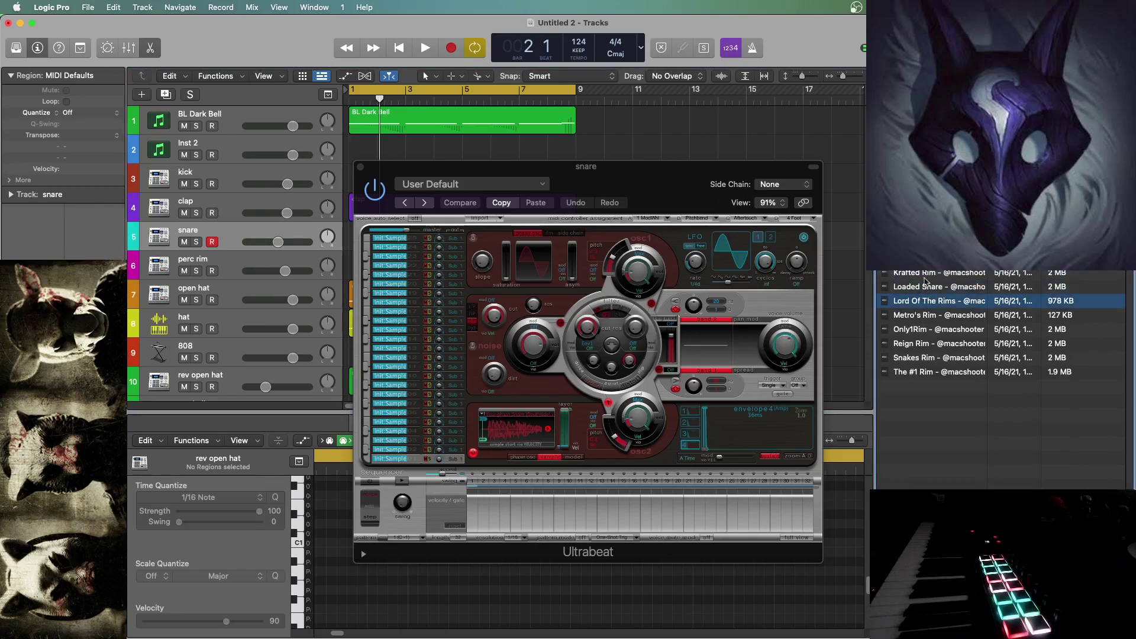
{"action": "left_click", "coordinate": [927, 275]}
{"action": "left_click", "coordinate": [925, 346]}
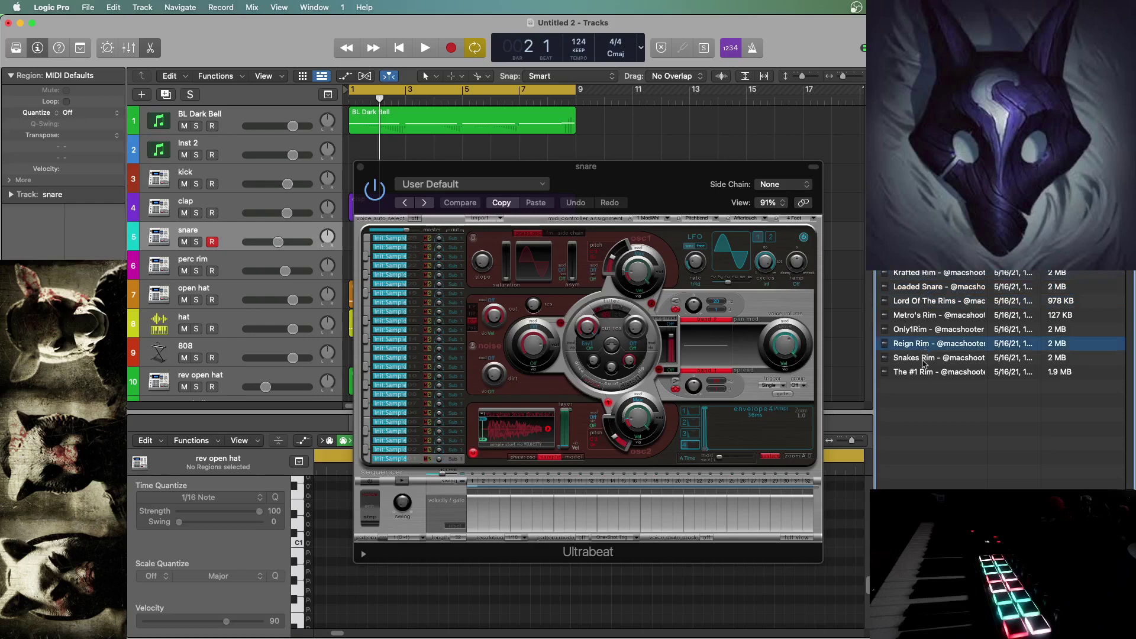
{"action": "left_click", "coordinate": [923, 372]}
{"action": "left_click", "coordinate": [920, 348]}
{"action": "left_click", "coordinate": [921, 356]}
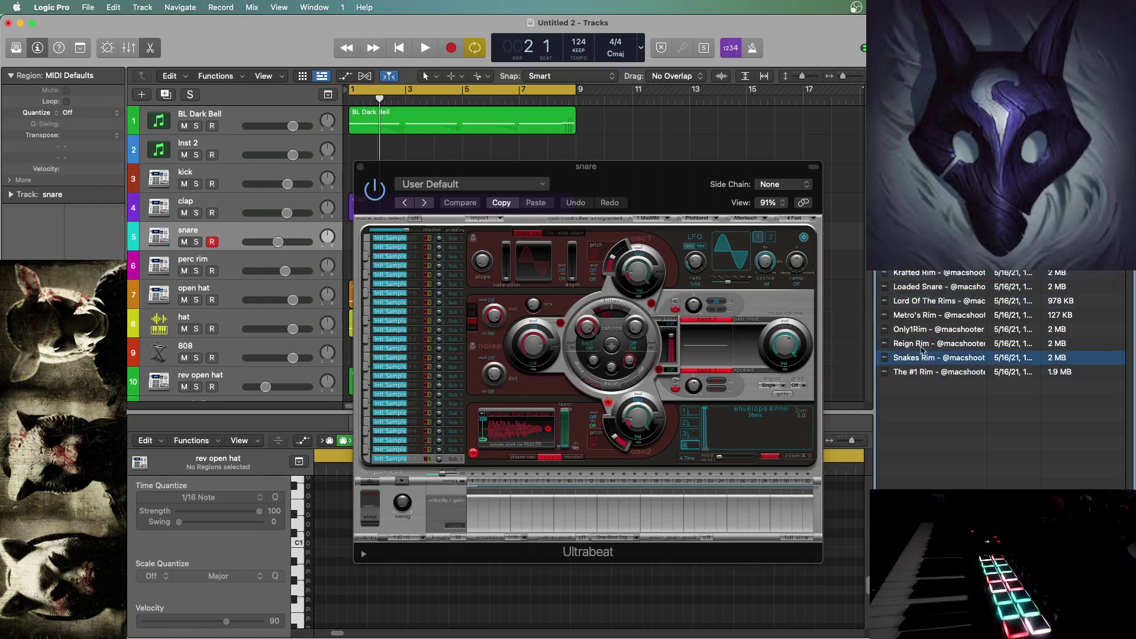
{"action": "left_click", "coordinate": [921, 289]}
{"action": "left_click", "coordinate": [919, 276]}
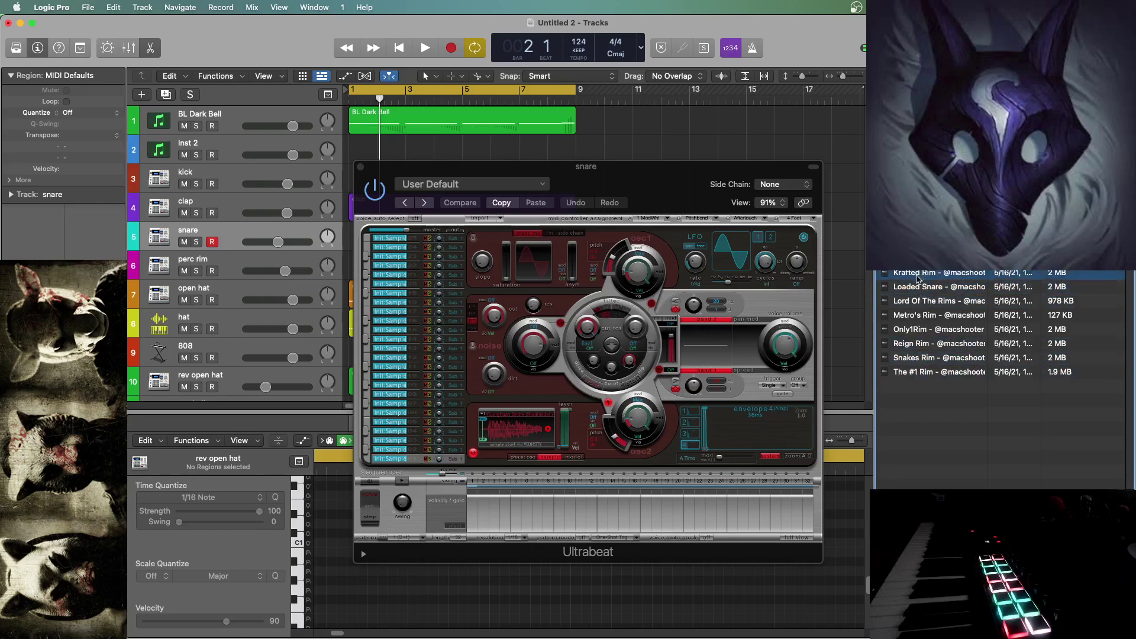
- Compare Loaded Snare with Krafted Rim, load Krafted Rim into the snare track's Ultrabeat sample slot and close the instrument
{"action": "left_click", "coordinate": [916, 290]}
{"action": "left_click", "coordinate": [919, 275]}
{"action": "left_click_drag", "start_coordinate": [919, 276], "coordinate": [504, 424]}
{"action": "left_click", "coordinate": [361, 168]}
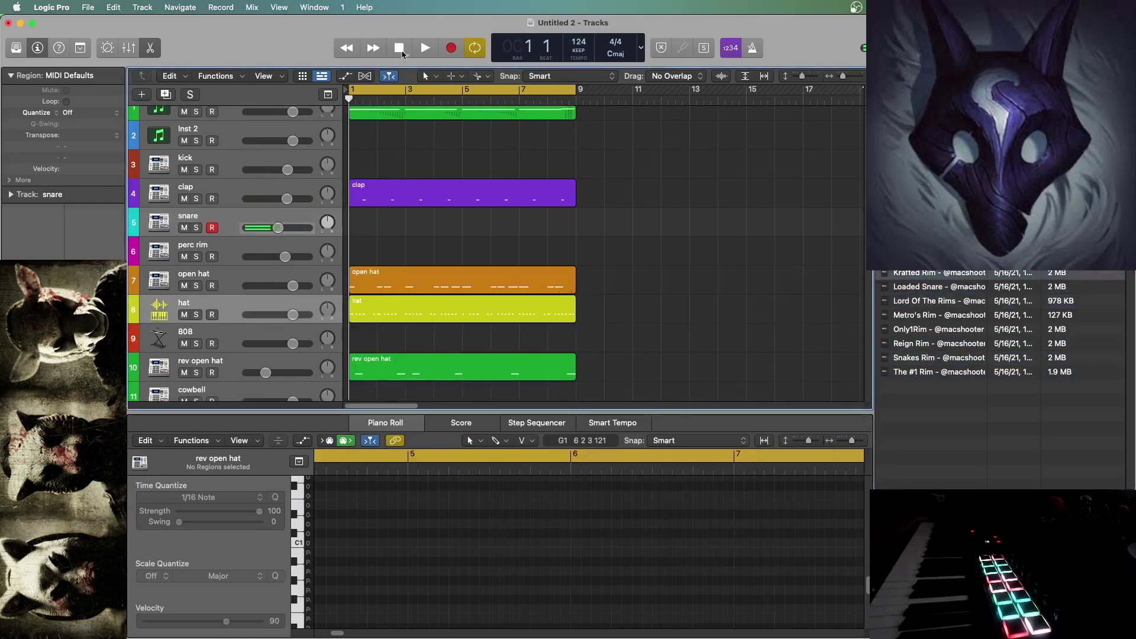
- Record a sparse rim pattern on the snare track from bar 1 through the eight-bar loop
{"action": "left_click", "coordinate": [452, 50]}
{"action": "scroll", "coordinate": [588, 266], "scroll_direction": "up", "scroll_amount": 1}
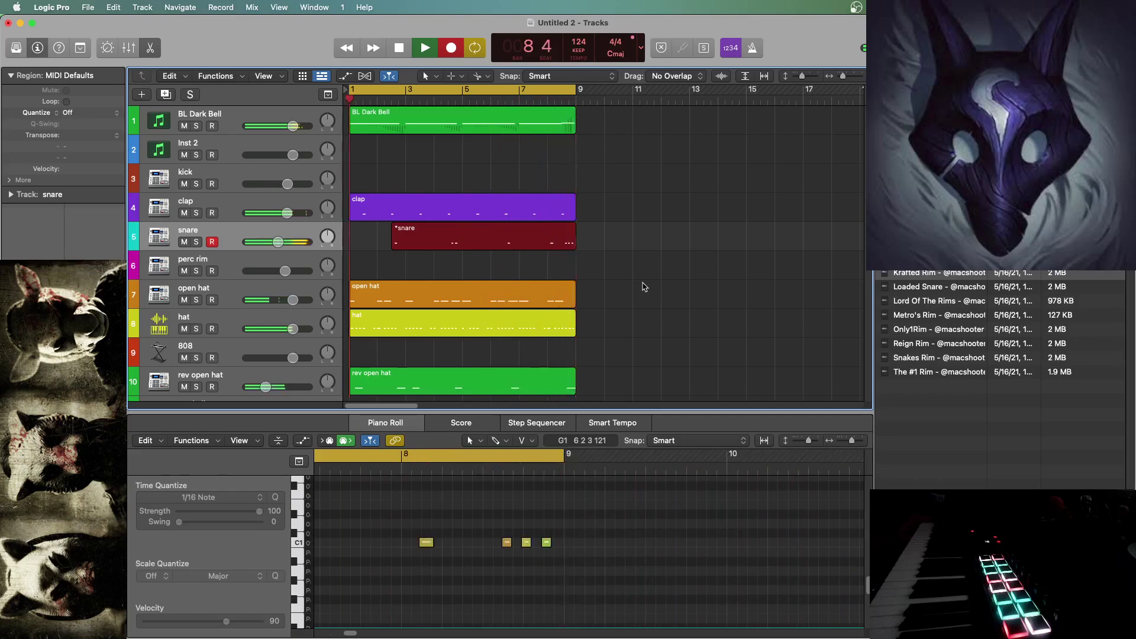
{"action": "key", "text": "space"}
- Extend the start of the snare region back to bar 1 and select all of its notes
{"action": "left_click_drag", "start_coordinate": [379, 246], "coordinate": [264, 236]}
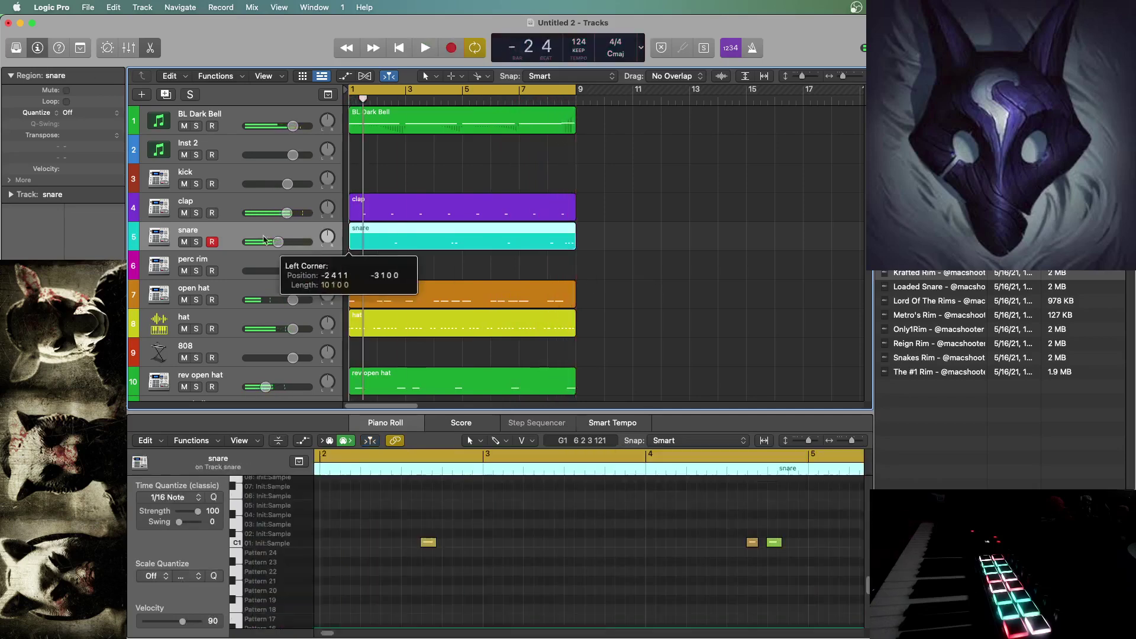
{"action": "left_click", "coordinate": [388, 260]}
{"action": "left_click", "coordinate": [391, 240]}
{"action": "left_click", "coordinate": [629, 563]}
{"action": "key", "text": "super+a"}
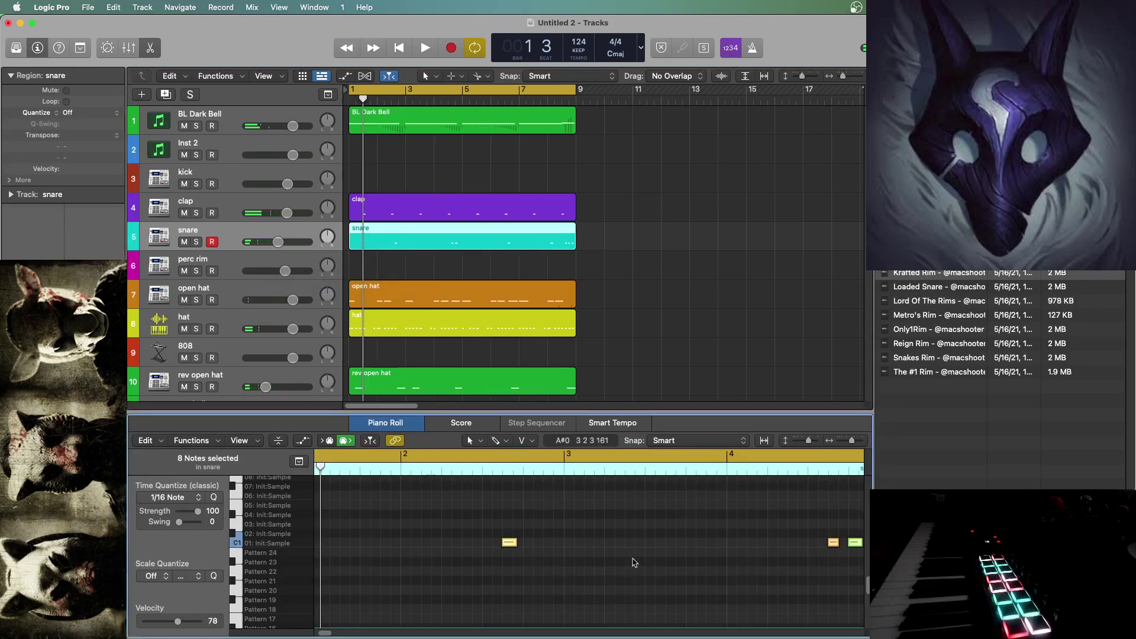
- Lower the velocity of the bar 2 snare note to 76 and soften the notes just before bar 5, down to 64
{"action": "key", "text": "space"}
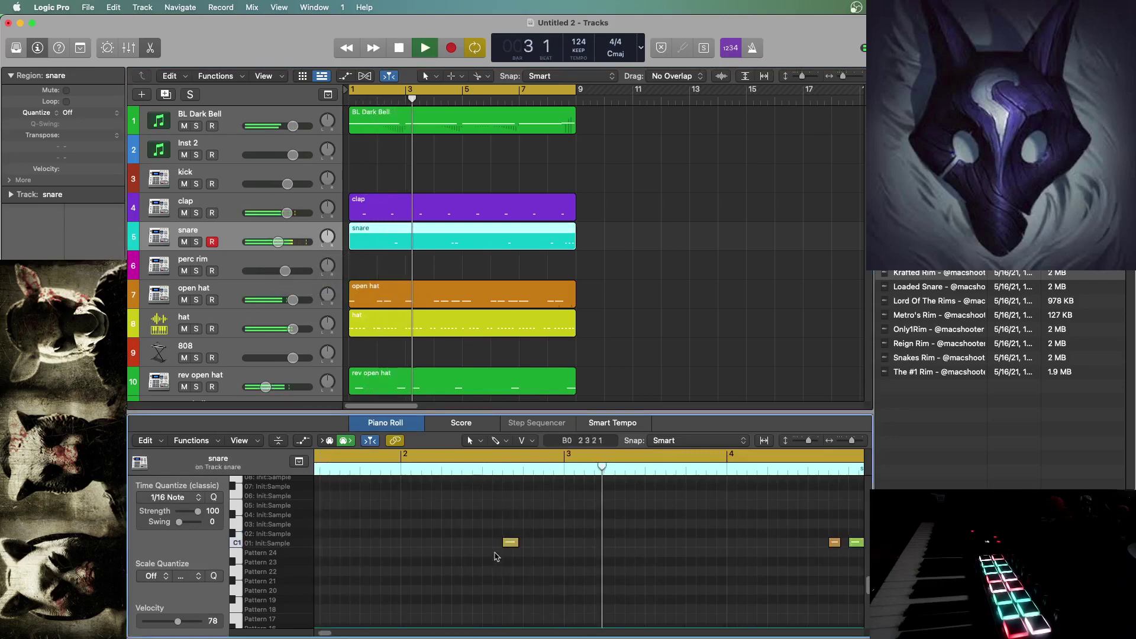
{"action": "left_click_drag", "start_coordinate": [509, 544], "coordinate": [505, 579]}
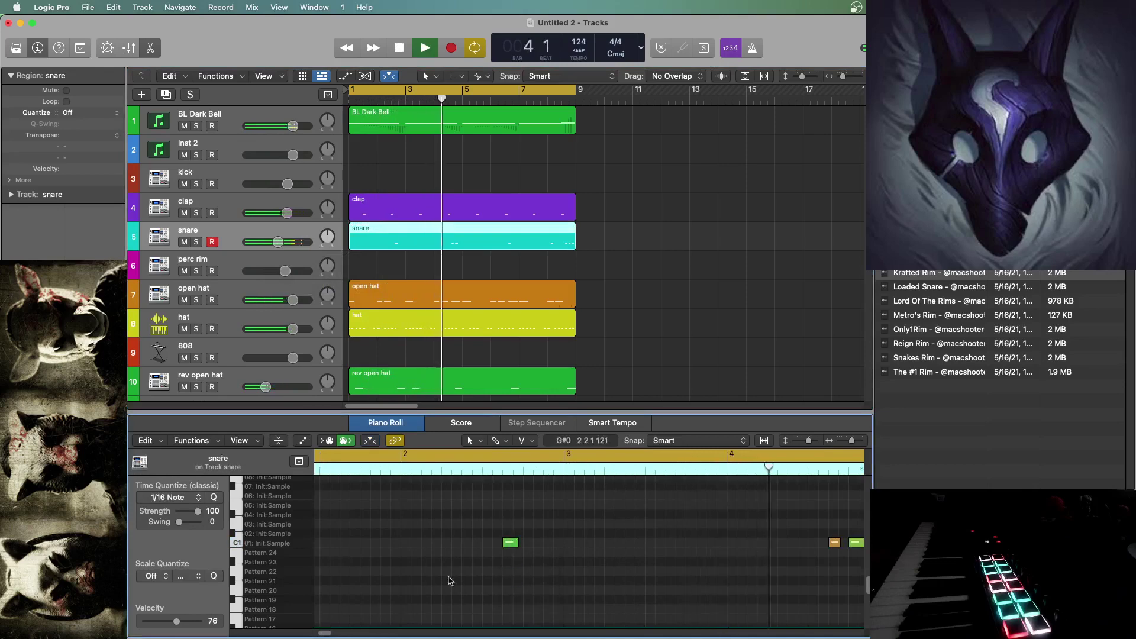
{"action": "key", "text": "space"}
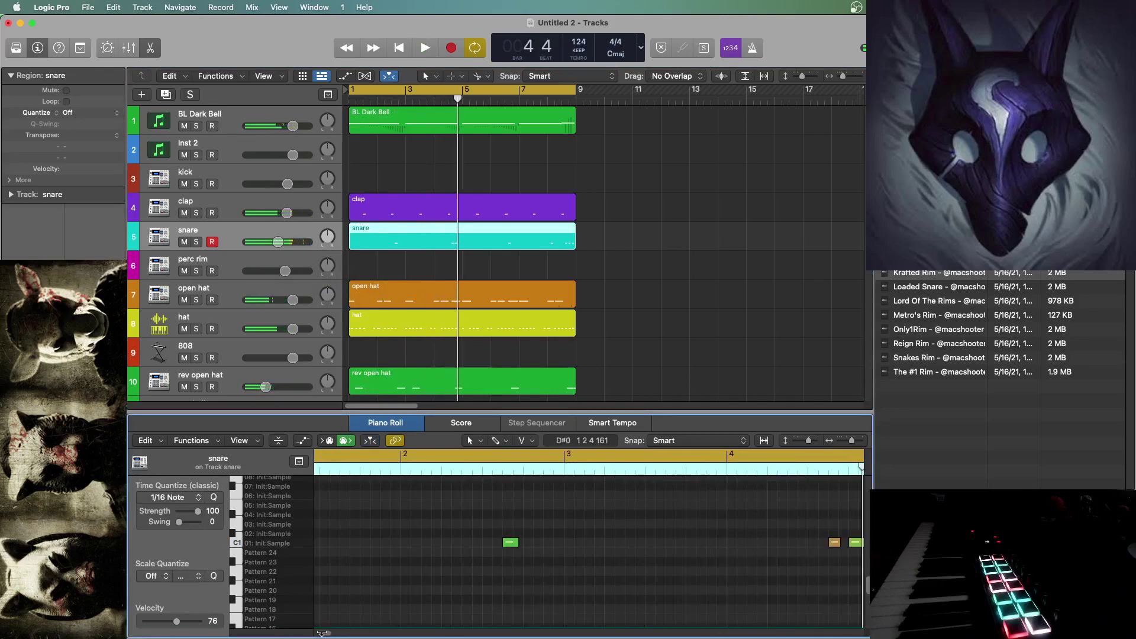
{"action": "left_click_drag", "start_coordinate": [321, 633], "coordinate": [336, 632]}
{"action": "left_click_drag", "start_coordinate": [374, 544], "coordinate": [339, 482]}
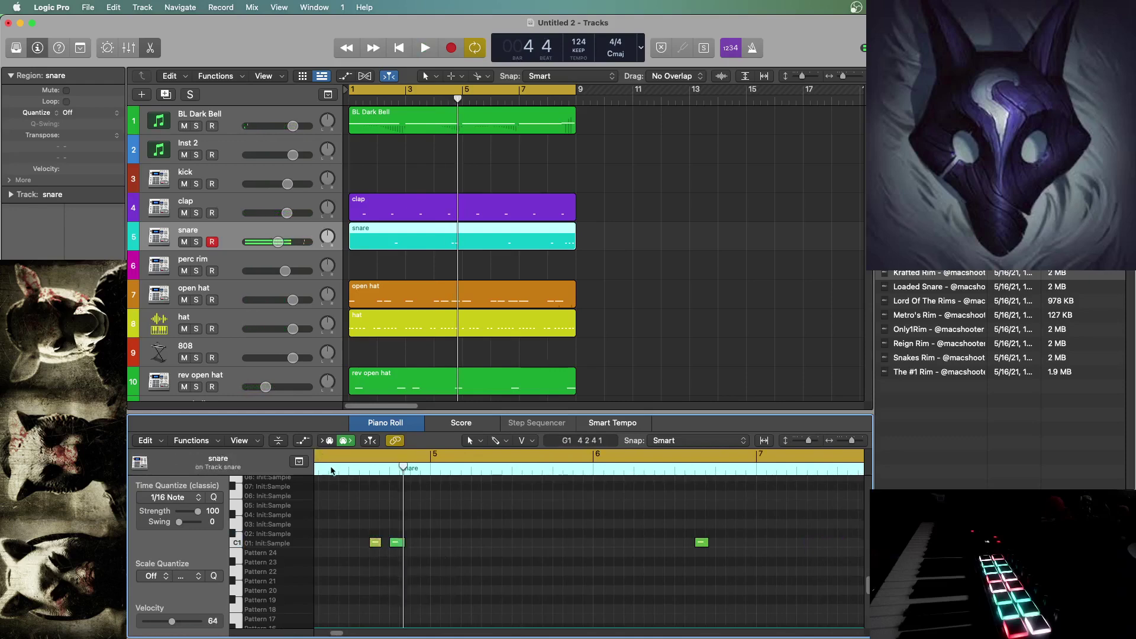
{"action": "key", "text": "space"}
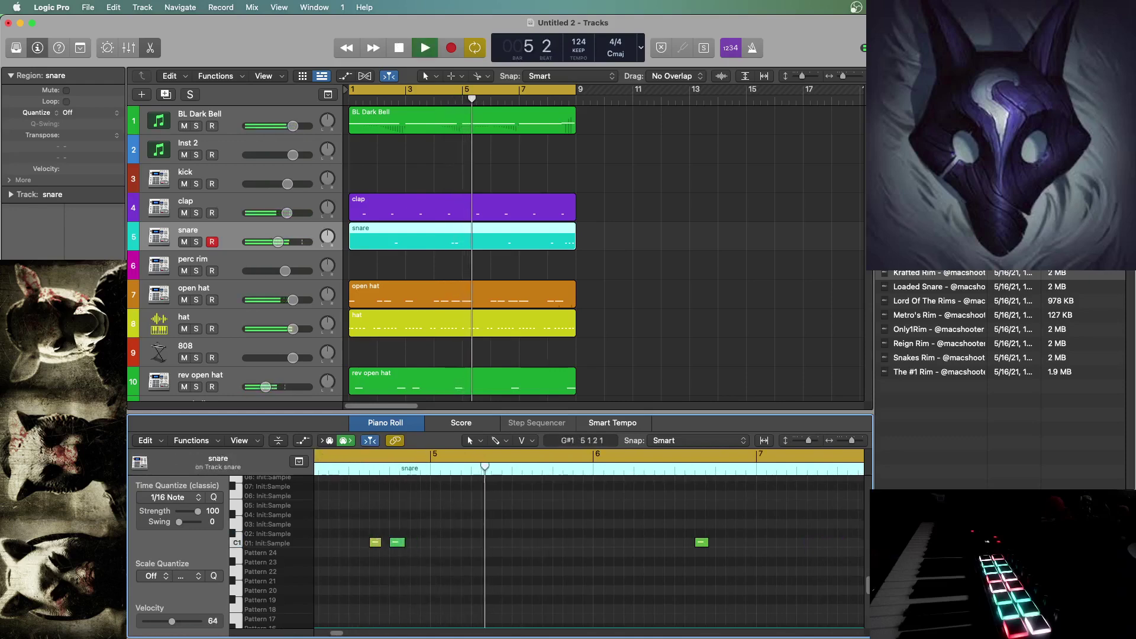
- Insert ValhallaRoom on the snare track and set its mix to 23.2%
{"action": "mouse_move", "coordinate": [71, 580]}
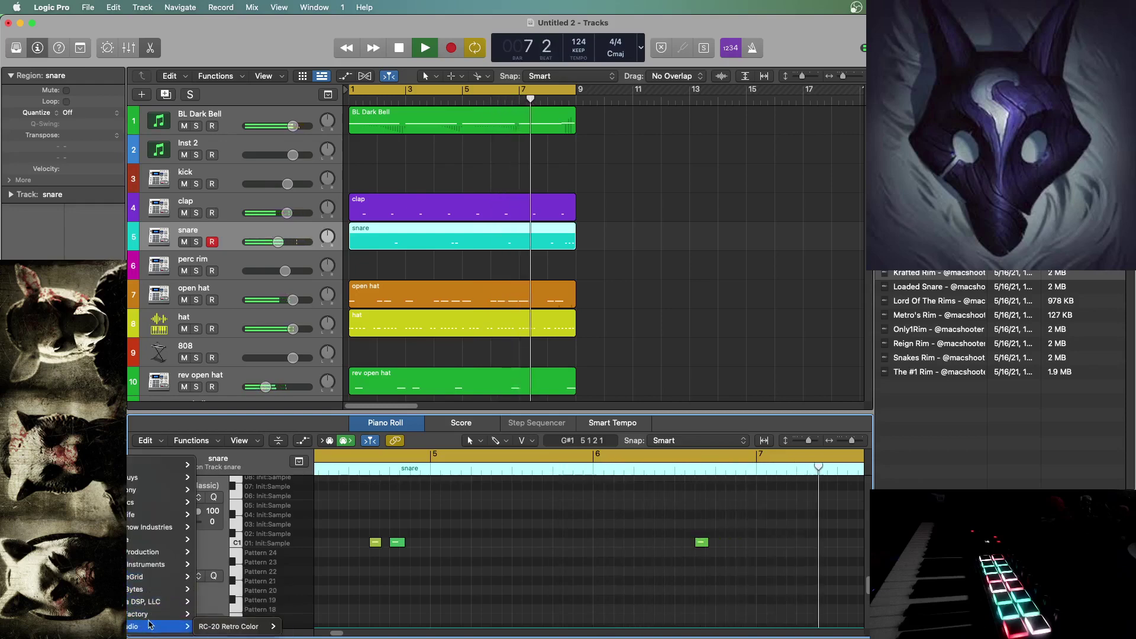
{"action": "mouse_move", "coordinate": [160, 602]}
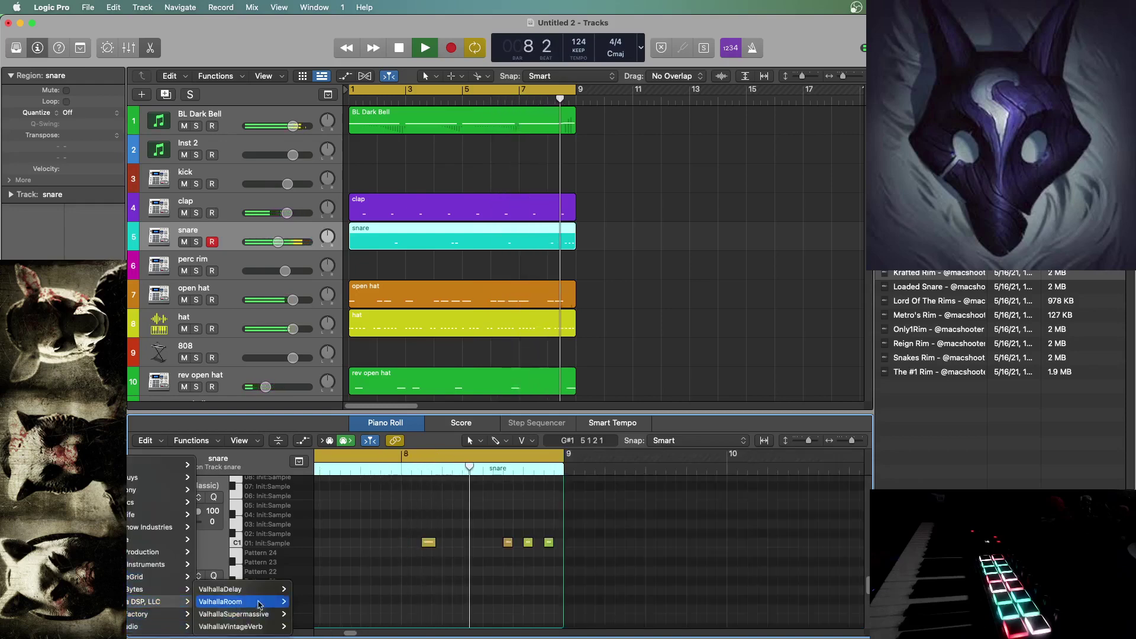
{"action": "mouse_move", "coordinate": [220, 601]}
{"action": "left_click", "coordinate": [303, 602]}
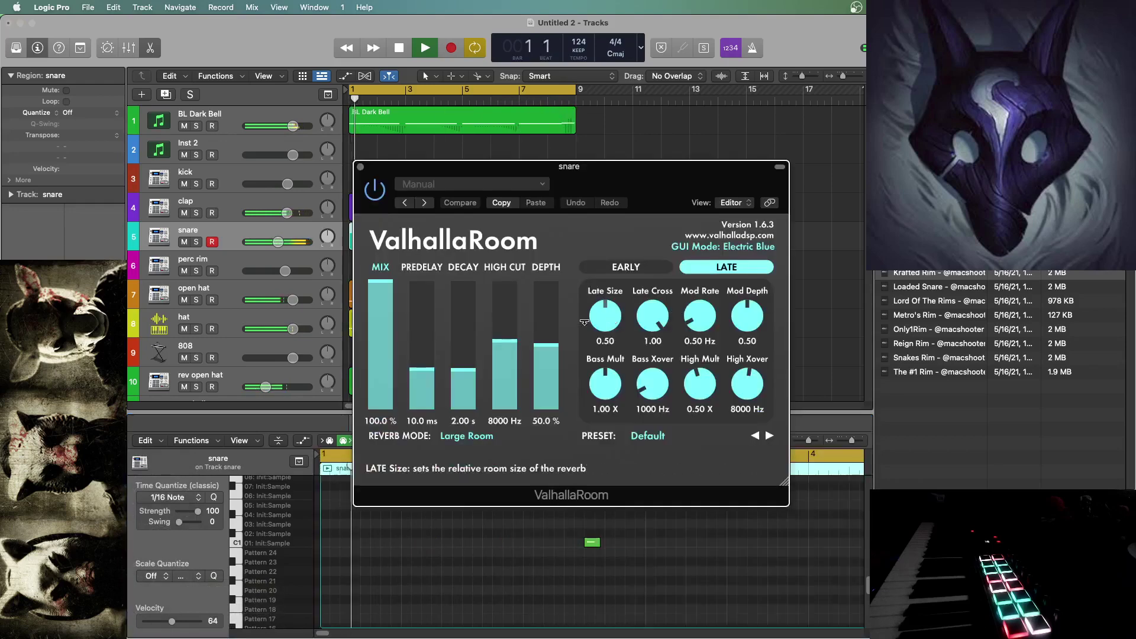
{"action": "left_click", "coordinate": [379, 353]}
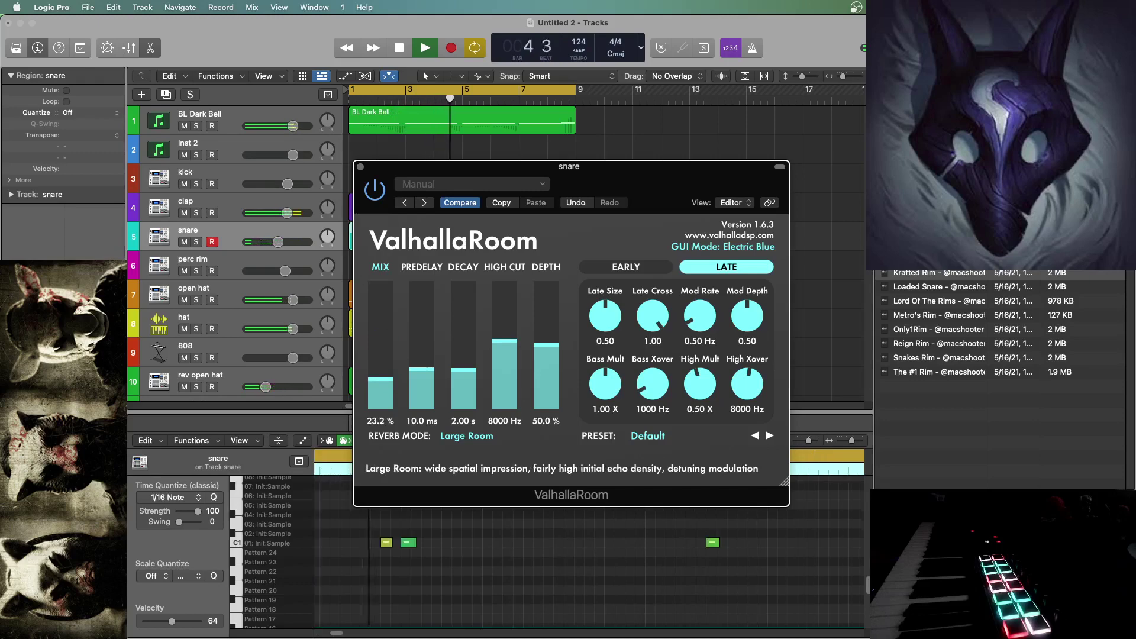
- Delete the empty perc rim track
{"action": "left_click", "coordinate": [211, 262]}
{"action": "key", "text": "super+BackSpace"}
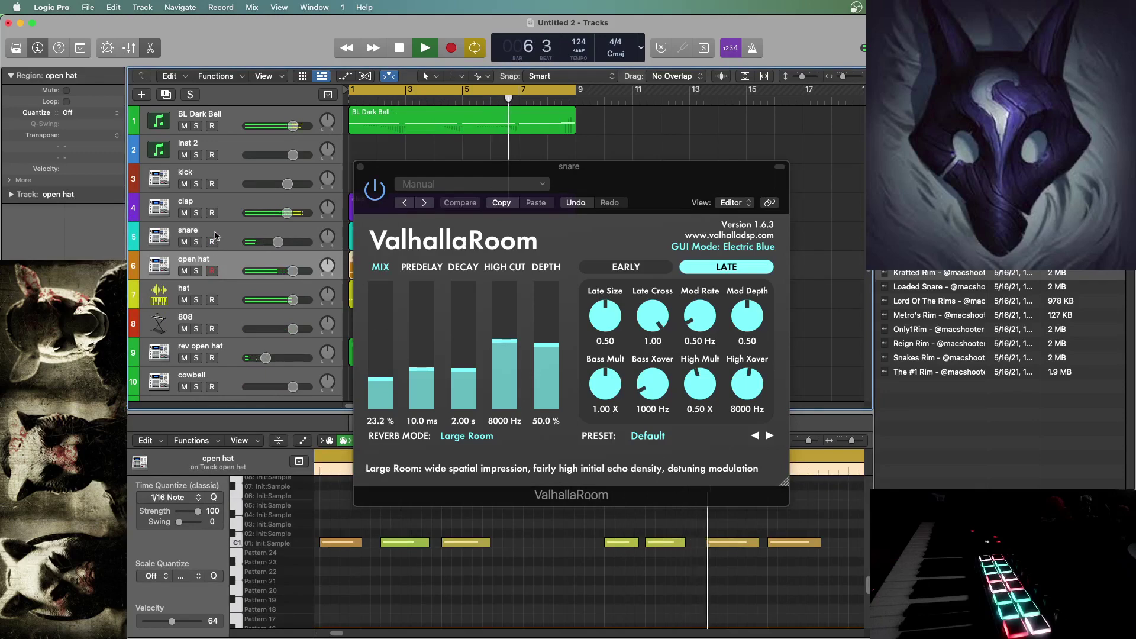
- Reduce the snare's ValhallaRoom mix to 9.8% and lower the snare track's volume to -13.4 dB
{"action": "left_click_drag", "start_coordinate": [380, 382], "coordinate": [382, 395]}
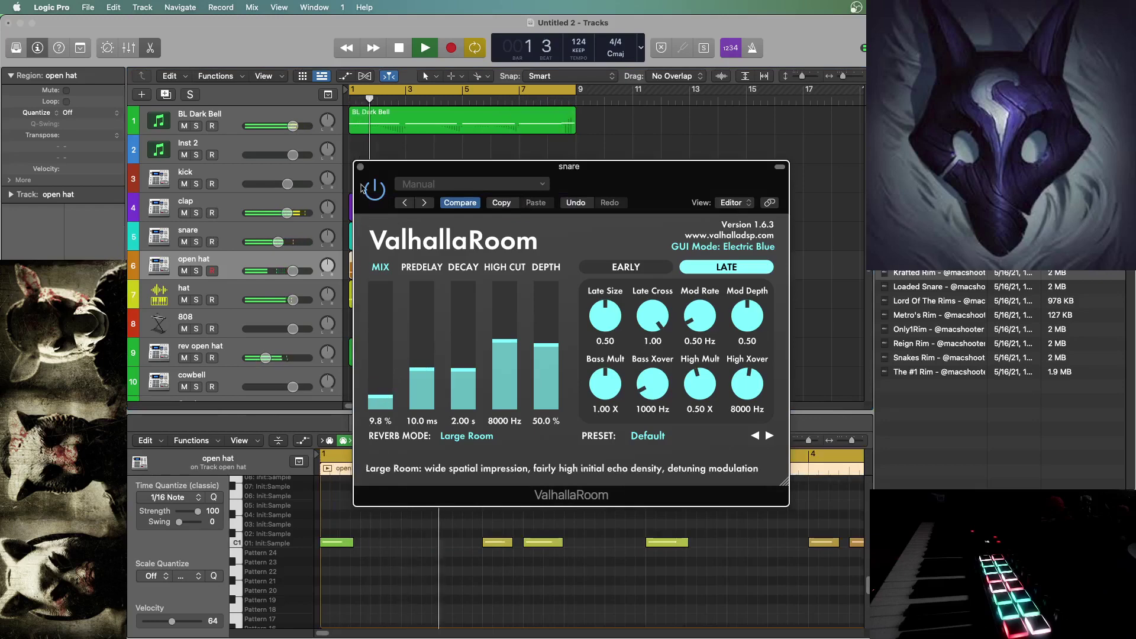
{"action": "left_click", "coordinate": [361, 168]}
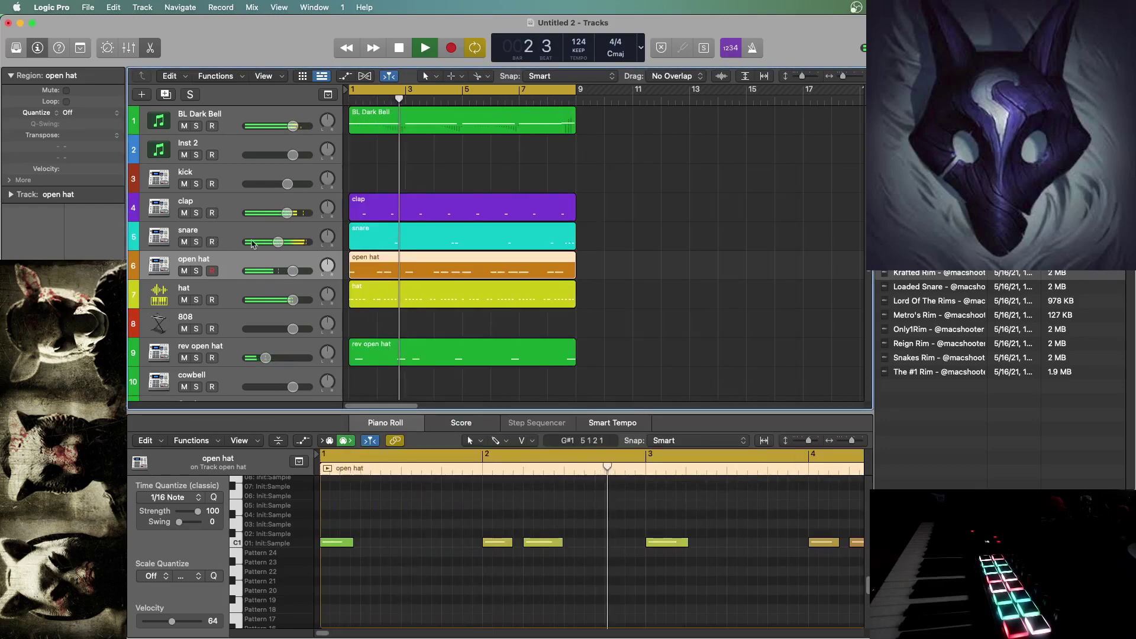
{"action": "left_click_drag", "start_coordinate": [253, 244], "coordinate": [266, 242]}
- Slightly adjust oscillator 2 in the snare track's Ultrabeat instrument and close its window
{"action": "key", "text": "v"}
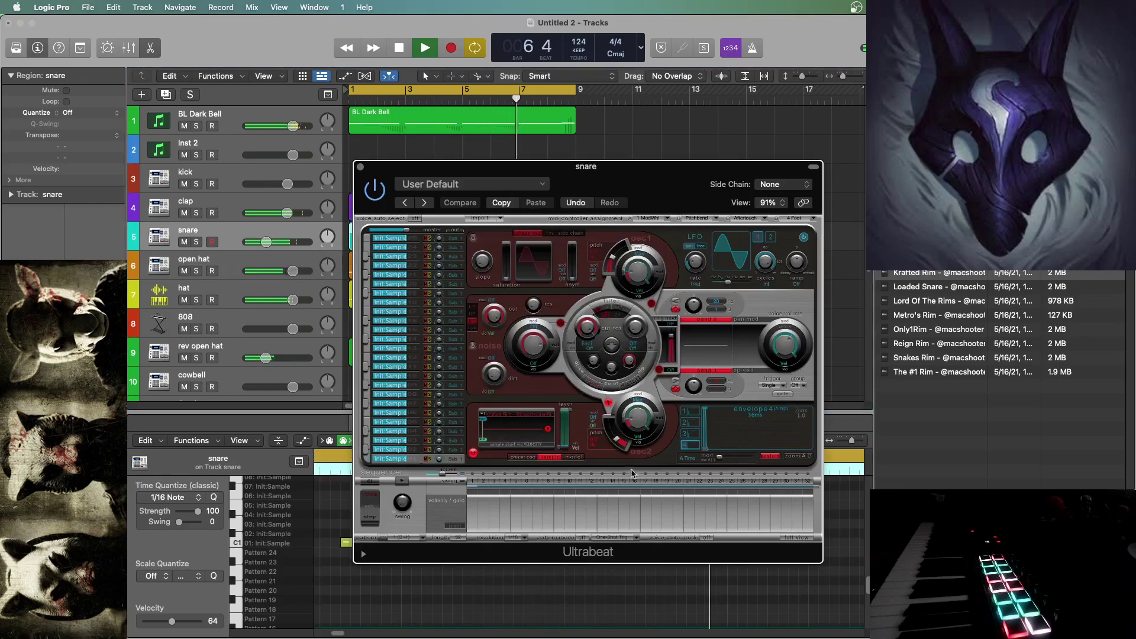
{"action": "left_click_drag", "start_coordinate": [619, 444], "coordinate": [617, 443]}
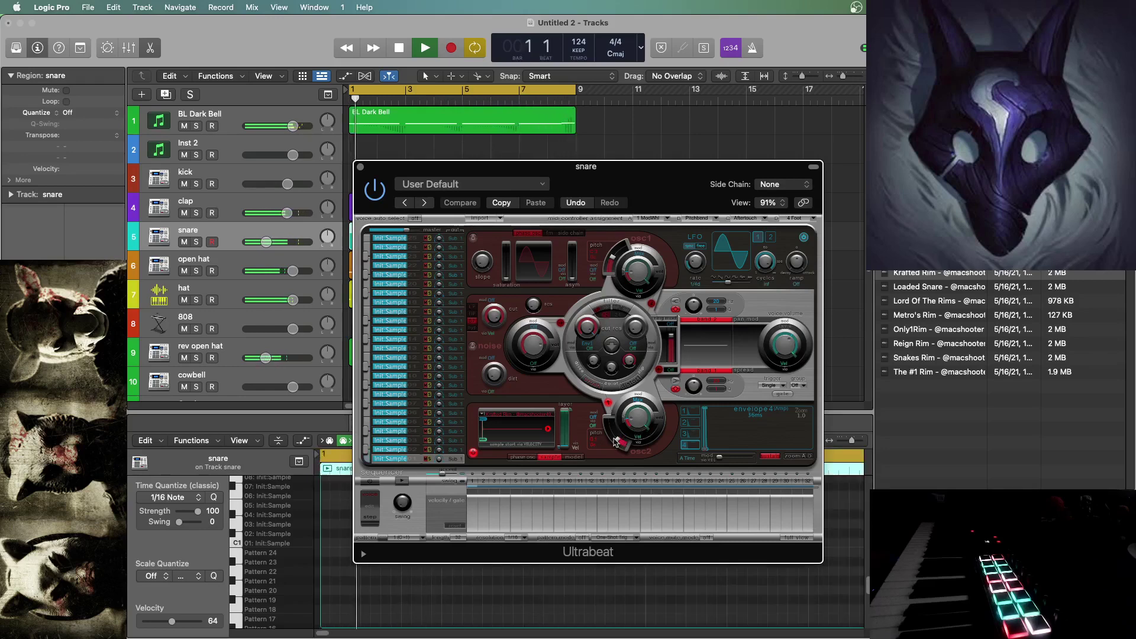
{"action": "left_click", "coordinate": [358, 167]}
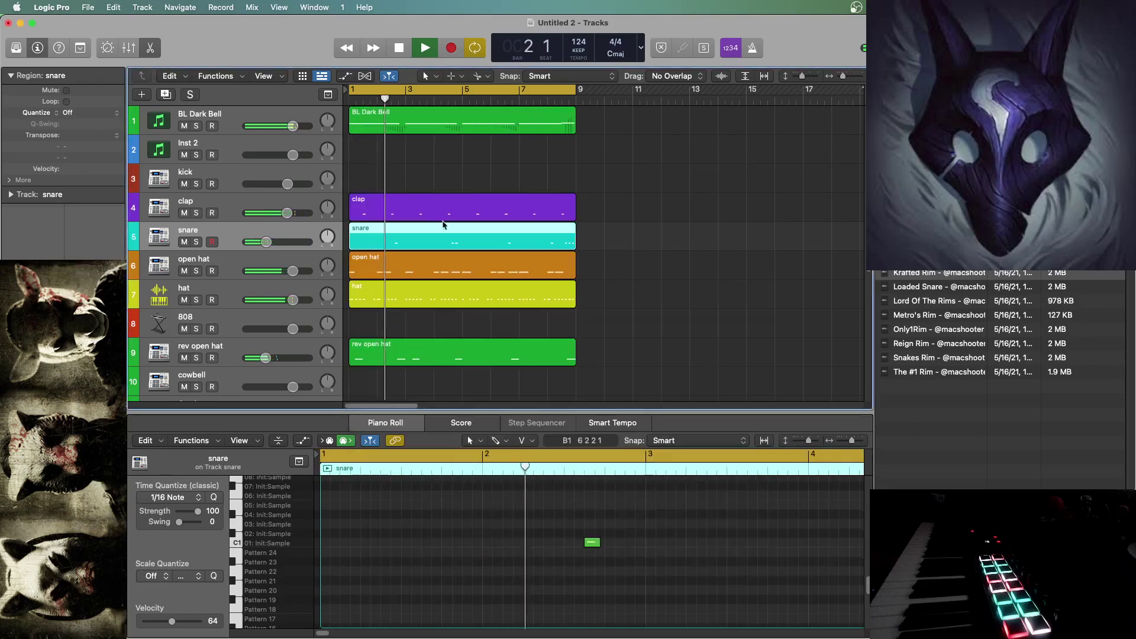
- Delete the stray channel 4 aftertouch points around bar 8 of the open hat region
{"action": "key", "text": "space"}
{"action": "left_click", "coordinate": [619, 276]}
{"action": "left_click", "coordinate": [540, 269]}
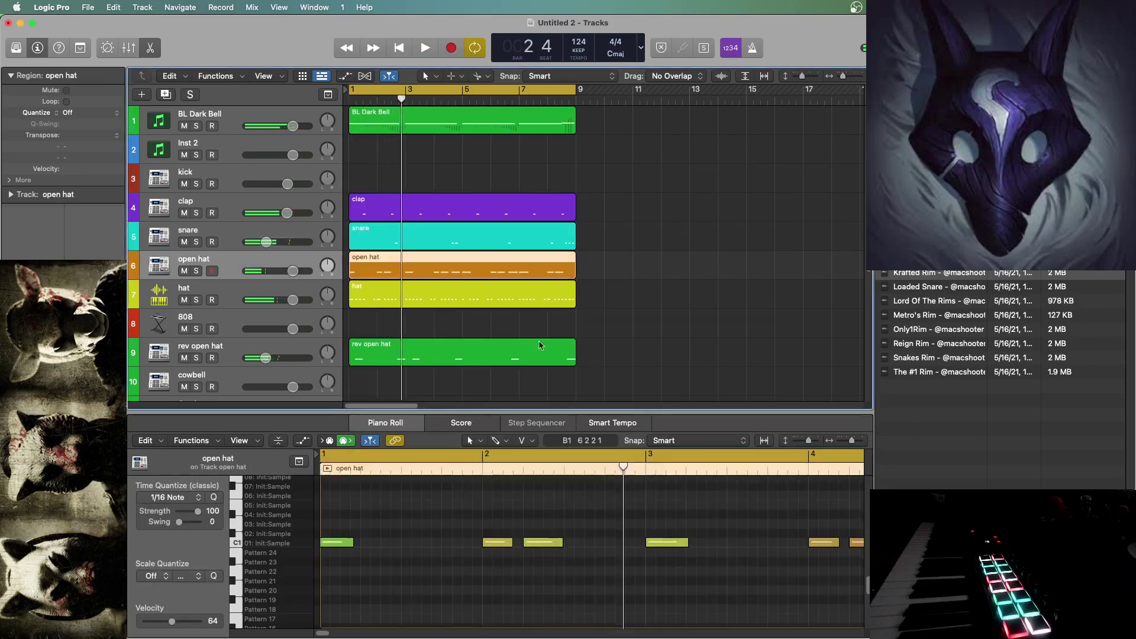
{"action": "left_click", "coordinate": [540, 587]}
{"action": "key", "text": "a"}
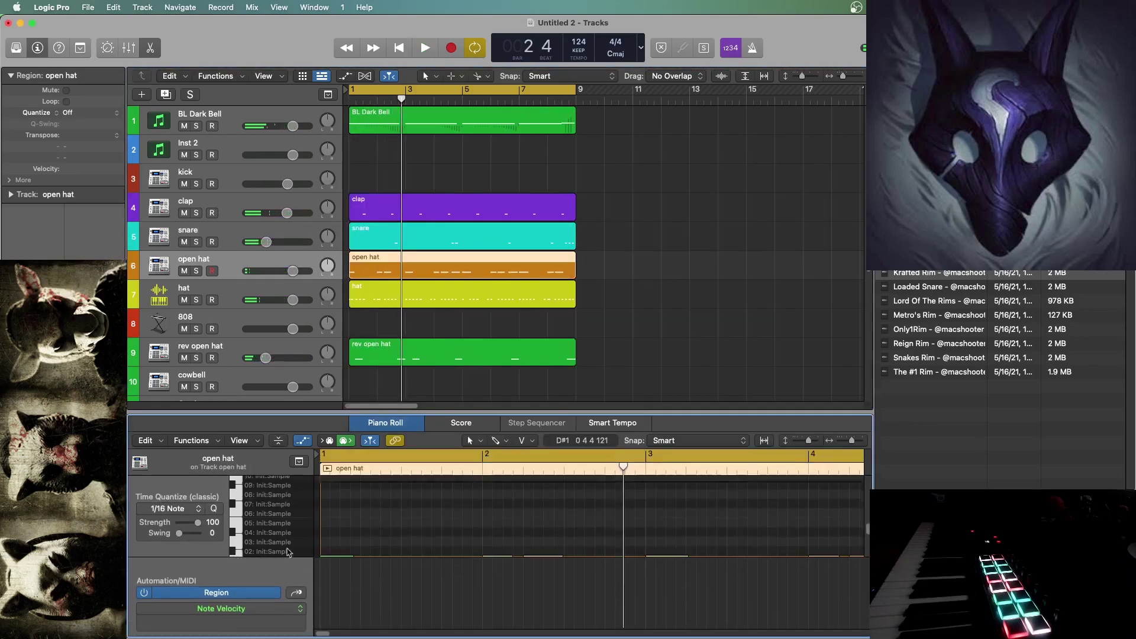
{"action": "left_click", "coordinate": [236, 616]}
{"action": "left_click", "coordinate": [243, 624]}
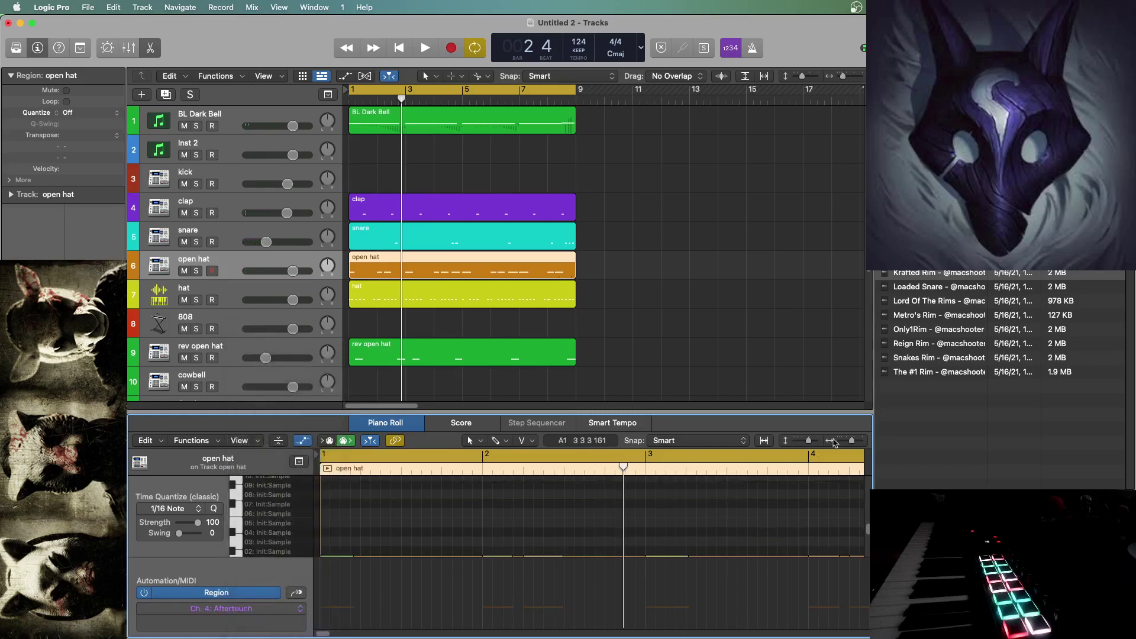
{"action": "left_click_drag", "start_coordinate": [852, 441], "coordinate": [845, 450]}
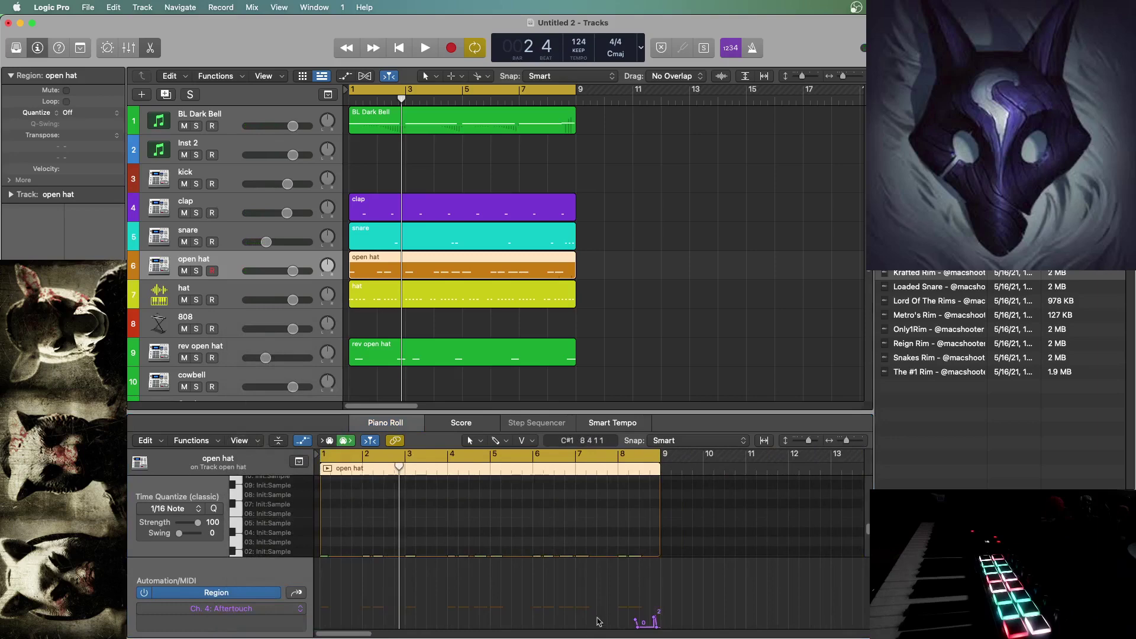
{"action": "left_click_drag", "start_coordinate": [609, 558], "coordinate": [675, 636]}
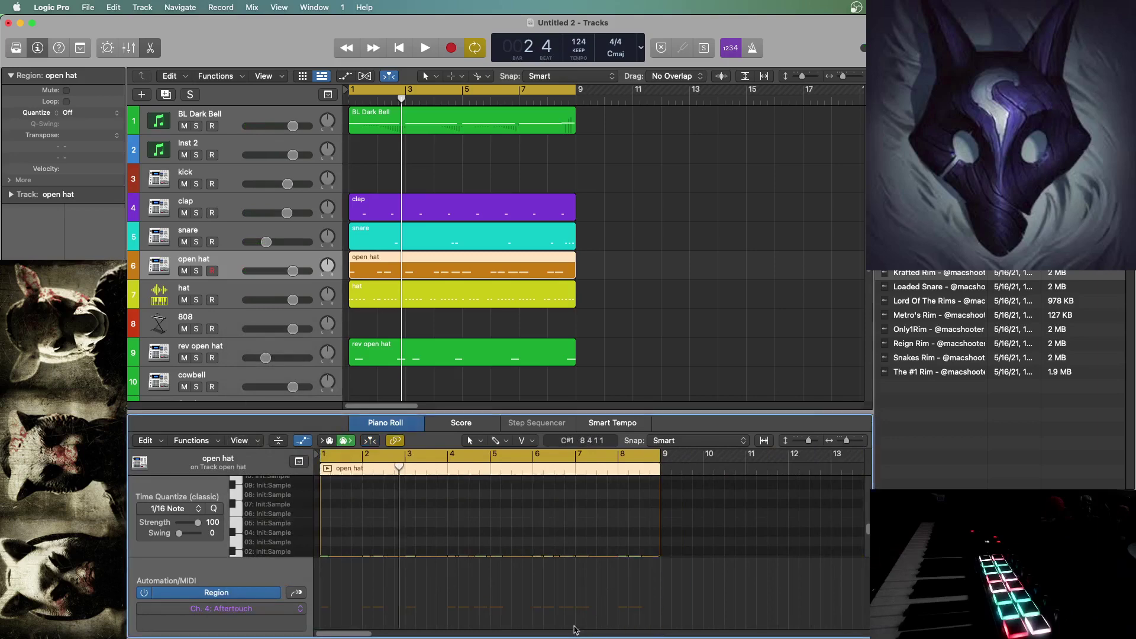
{"action": "key", "text": "a"}
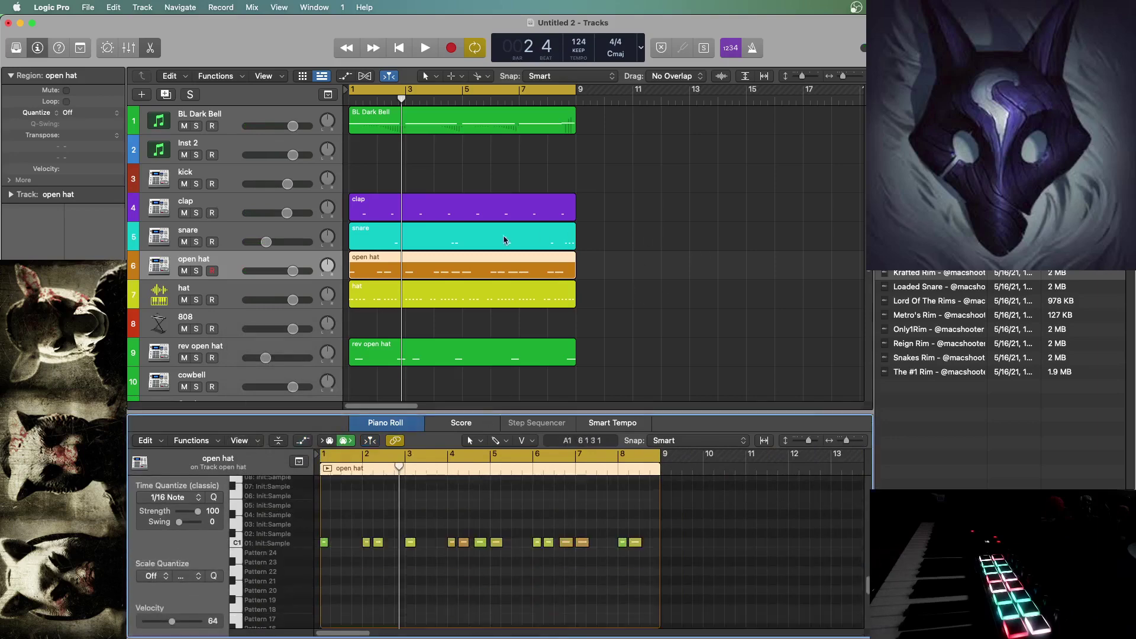
- Lower the velocities of the snare notes in bars 4, 6 and 8 in the region's note velocity lane
{"action": "left_click", "coordinate": [434, 236]}
{"action": "left_click", "coordinate": [397, 49]}
{"action": "left_click", "coordinate": [425, 47]}
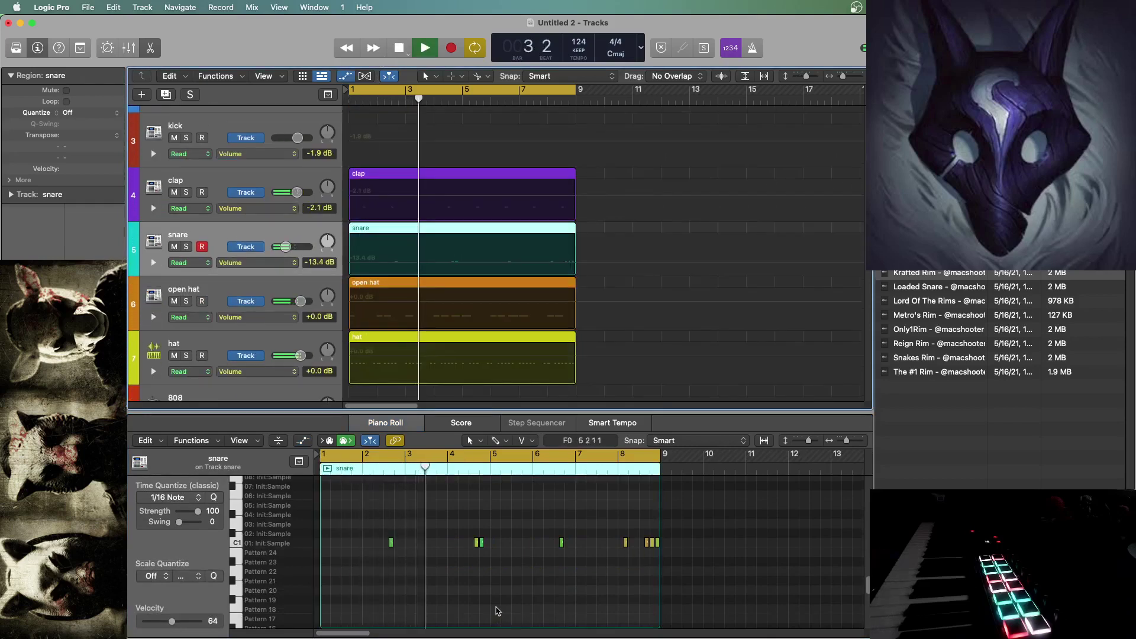
{"action": "key", "text": "a"}
{"action": "left_click", "coordinate": [283, 608]}
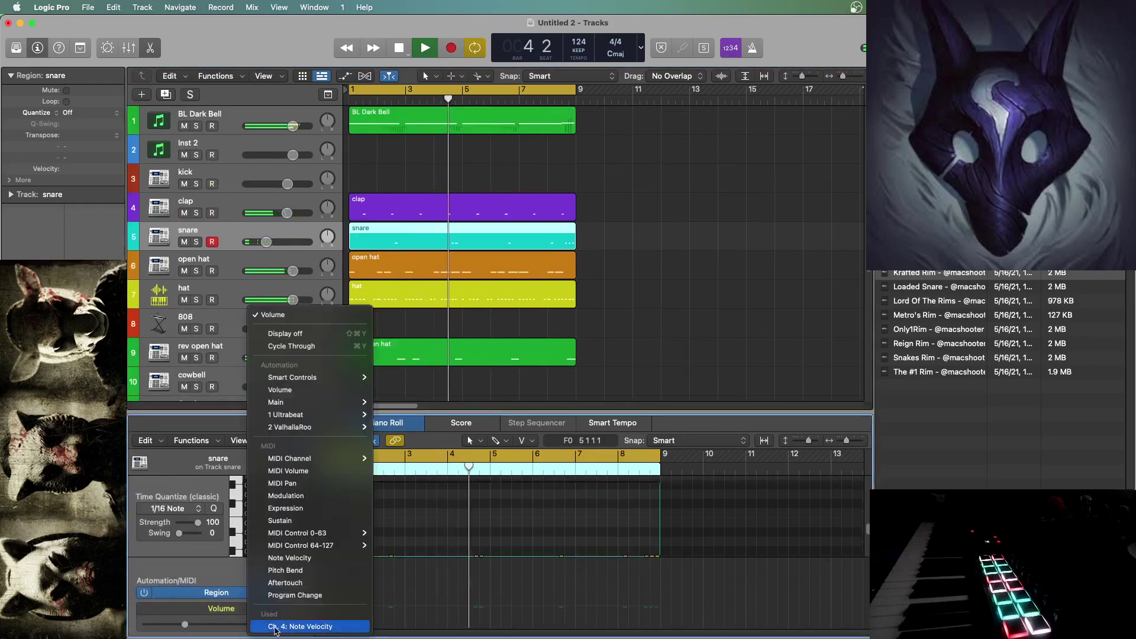
{"action": "left_click", "coordinate": [306, 619]}
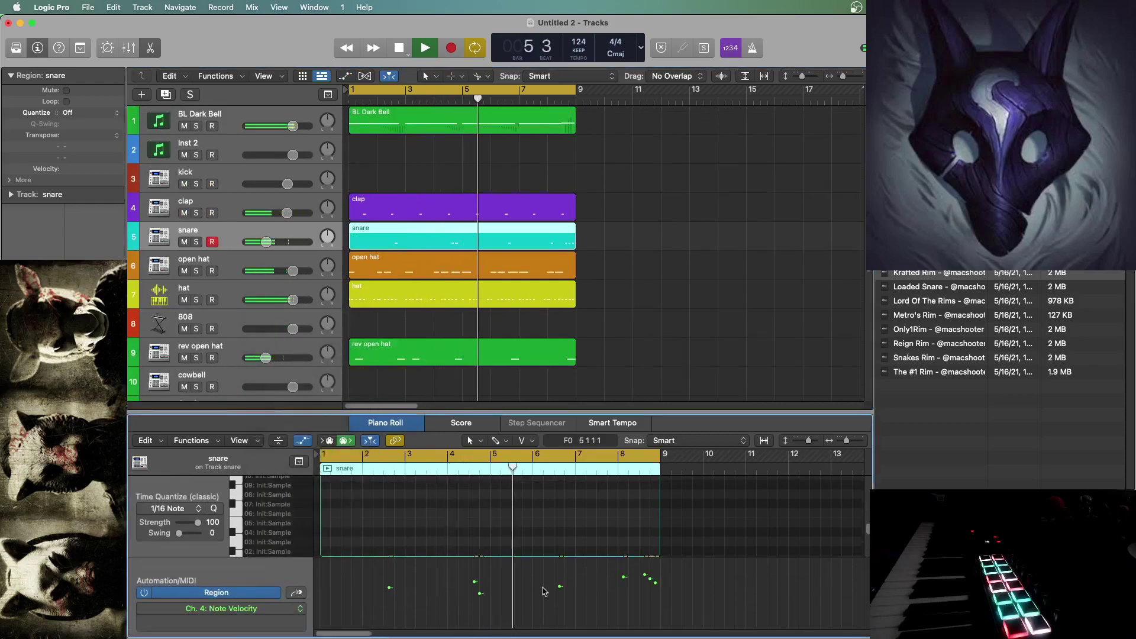
{"action": "left_click_drag", "start_coordinate": [560, 585], "coordinate": [559, 589]}
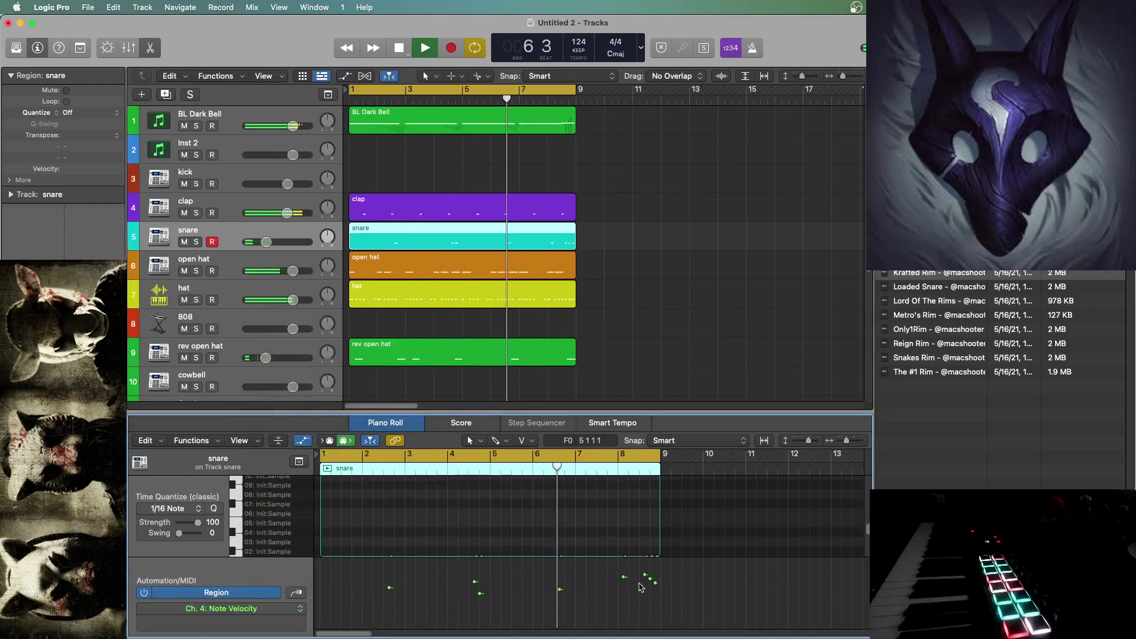
{"action": "mouse_move", "coordinate": [639, 584]}
{"action": "left_mouse_down"}
{"action": "mouse_move", "coordinate": [660, 570]}
{"action": "mouse_move", "coordinate": [664, 600]}
{"action": "mouse_move", "coordinate": [624, 590]}
{"action": "left_mouse_up"}
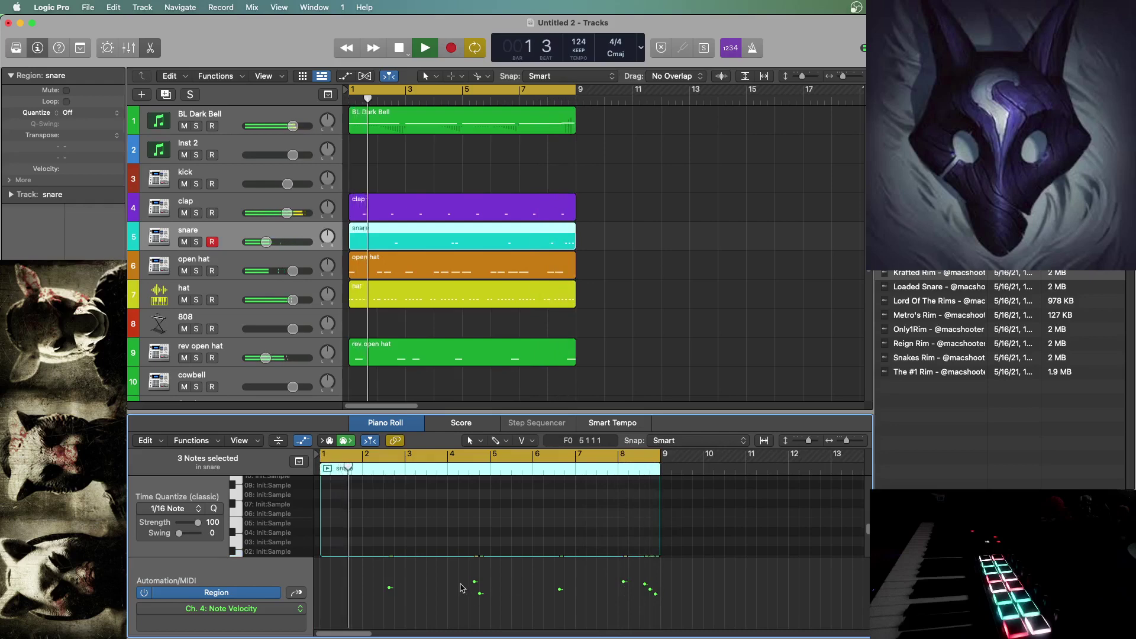
{"action": "left_click_drag", "start_coordinate": [475, 581], "coordinate": [474, 590]}
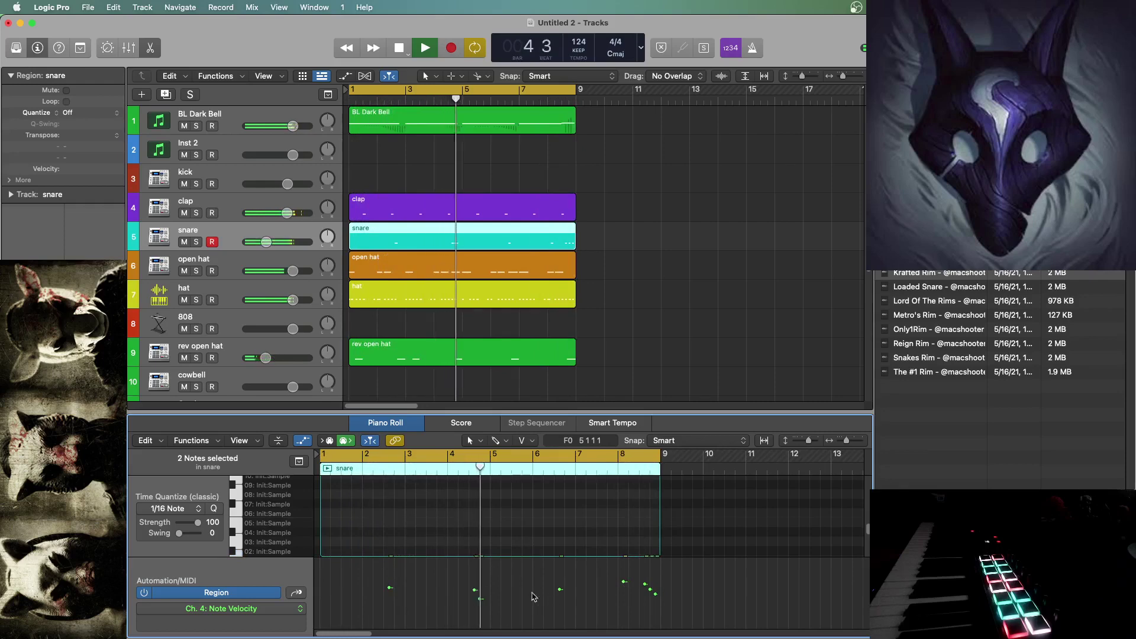
- Enable the low cut in the hat track's Channel EQ and raise its cutoff to remove low frequencies
{"action": "left_click", "coordinate": [183, 307]}
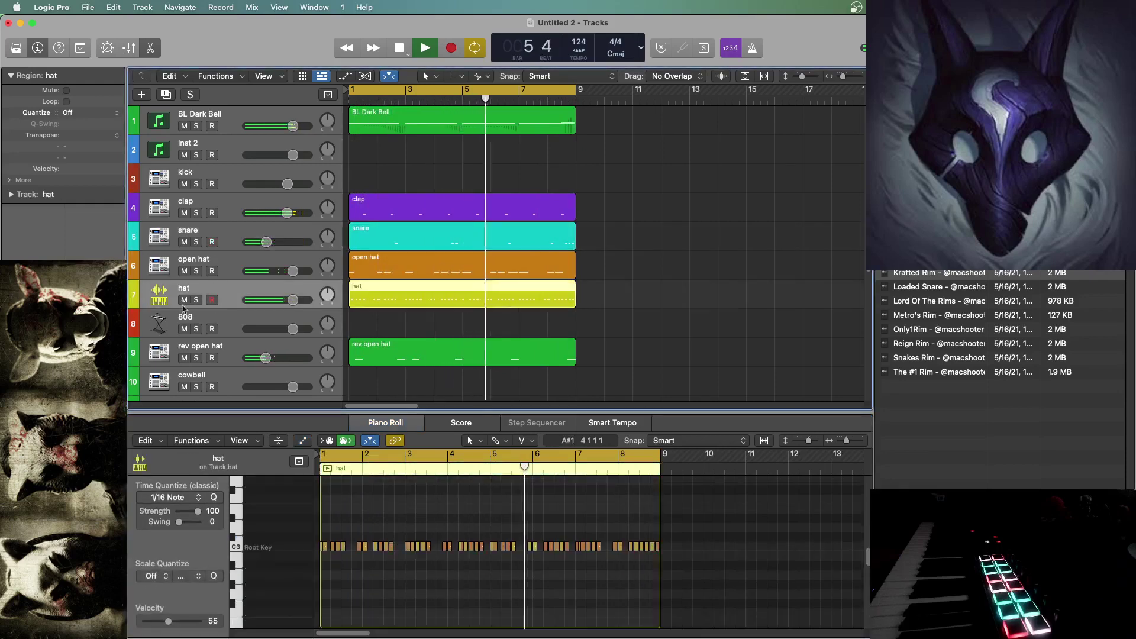
{"action": "left_click", "coordinate": [34, 311]}
{"action": "left_click", "coordinate": [398, 226]}
{"action": "left_click_drag", "start_coordinate": [410, 349], "coordinate": [686, 365]}
{"action": "left_click", "coordinate": [361, 169]}
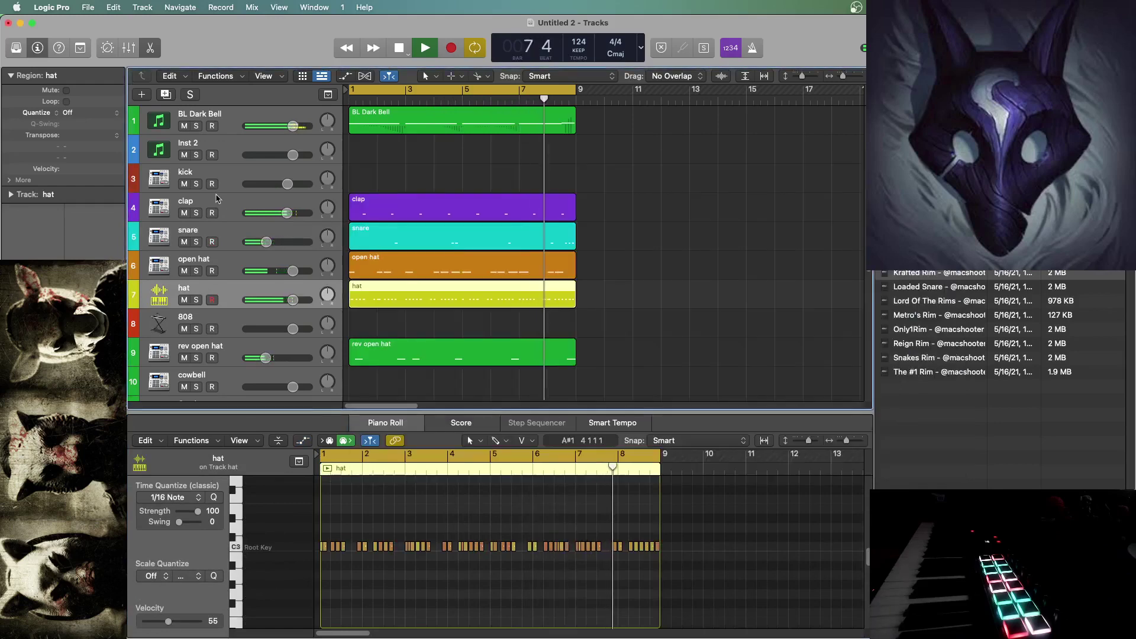
- In the clap's Channel EQ, set the low cut to 372 Hz and the 2500 Hz band to -0.7 dB with Q 0.10
{"action": "left_click", "coordinate": [226, 208]}
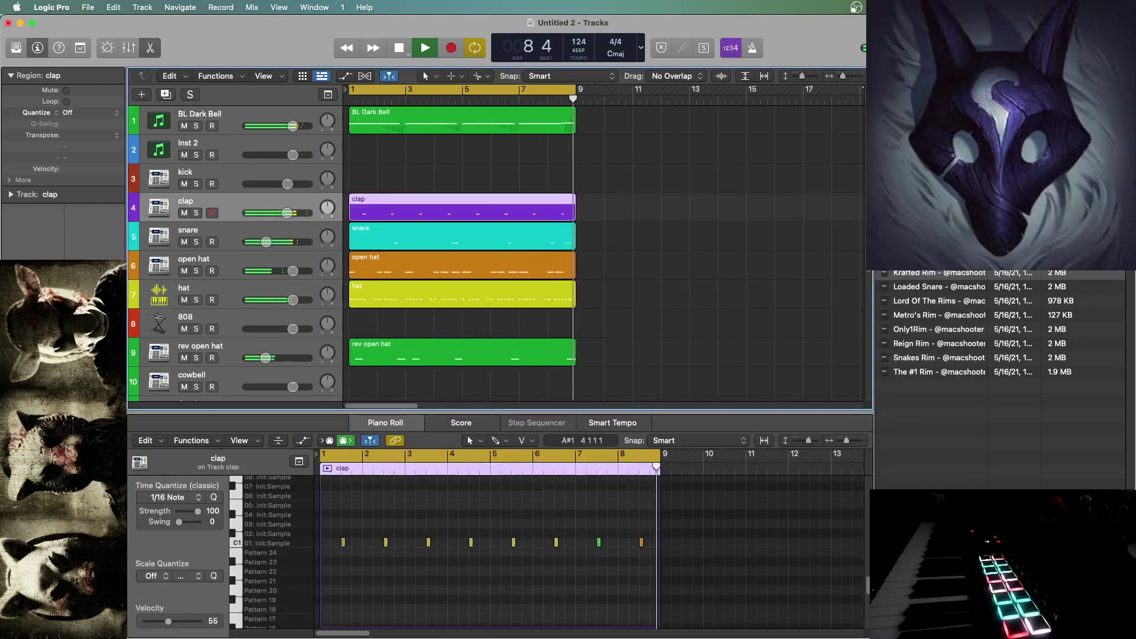
{"action": "left_click", "coordinate": [34, 311]}
{"action": "left_click_drag", "start_coordinate": [387, 312], "coordinate": [599, 328]}
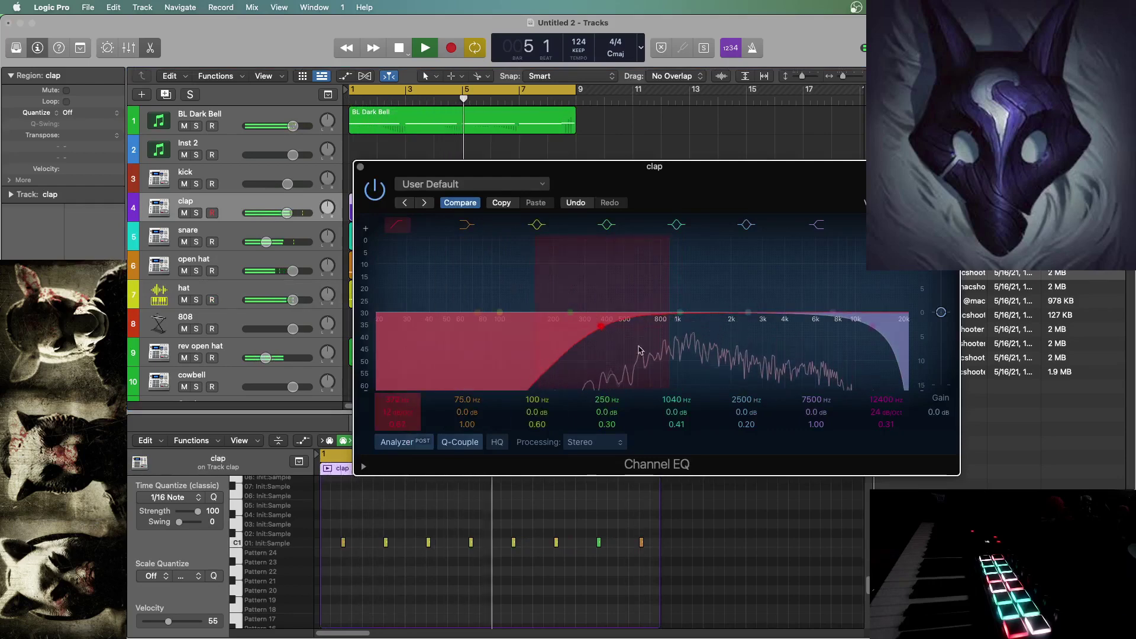
{"action": "left_click_drag", "start_coordinate": [753, 321], "coordinate": [831, 320]}
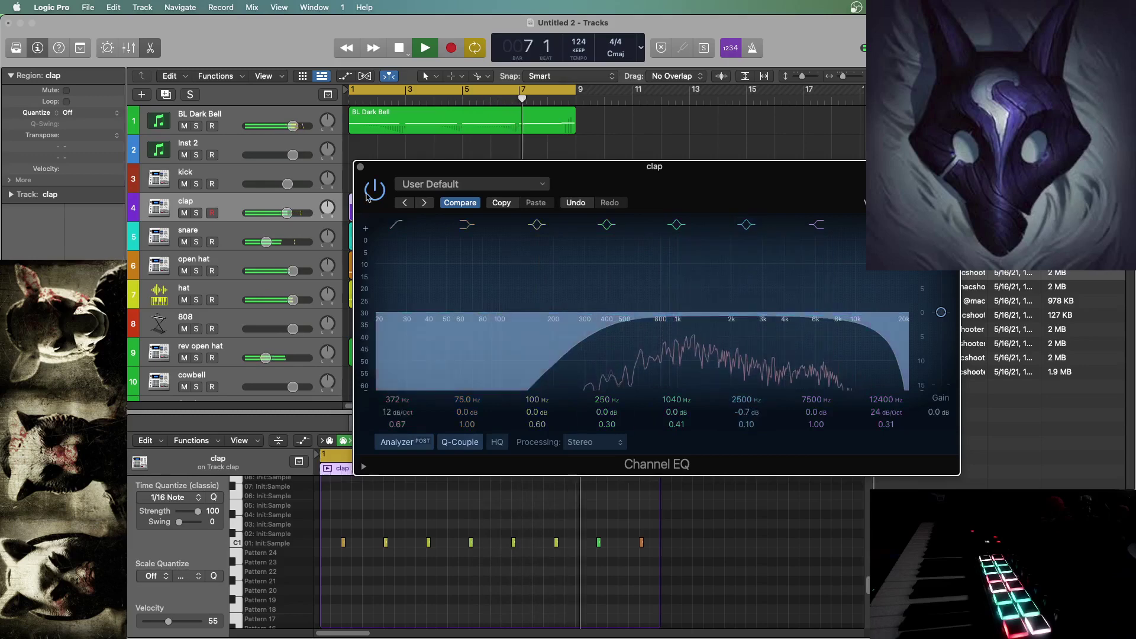
{"action": "left_click", "coordinate": [361, 167]}
{"action": "left_click", "coordinate": [486, 170]}
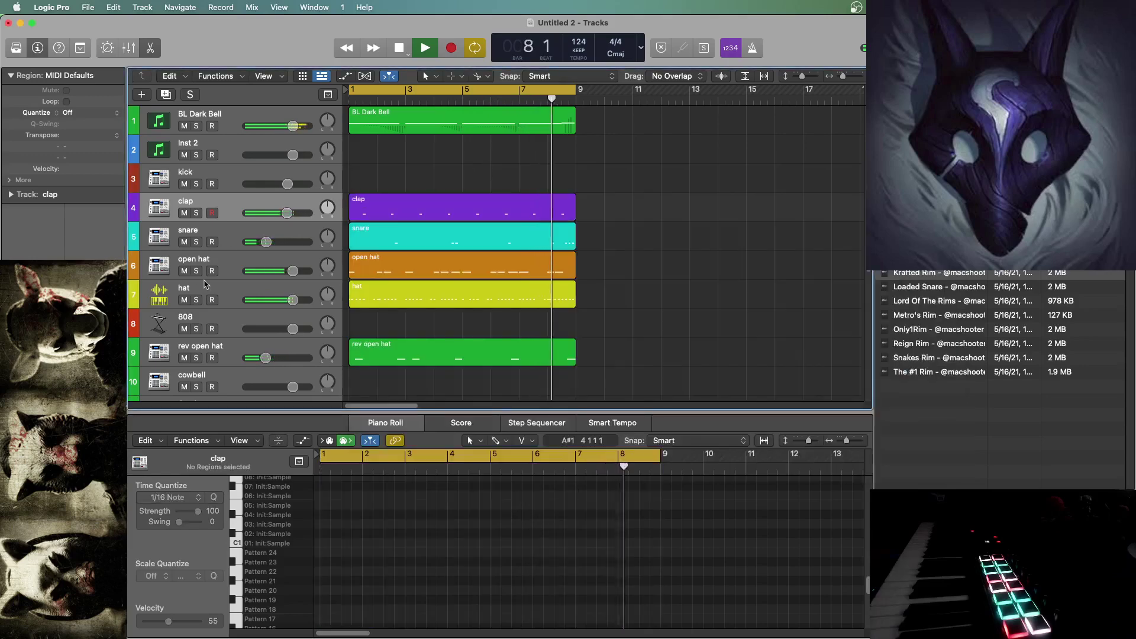
- Set the high shelf in the open hat's Channel EQ to 5750 Hz and -0.4 dB
{"action": "left_click", "coordinate": [220, 260]}
{"action": "left_click", "coordinate": [33, 308]}
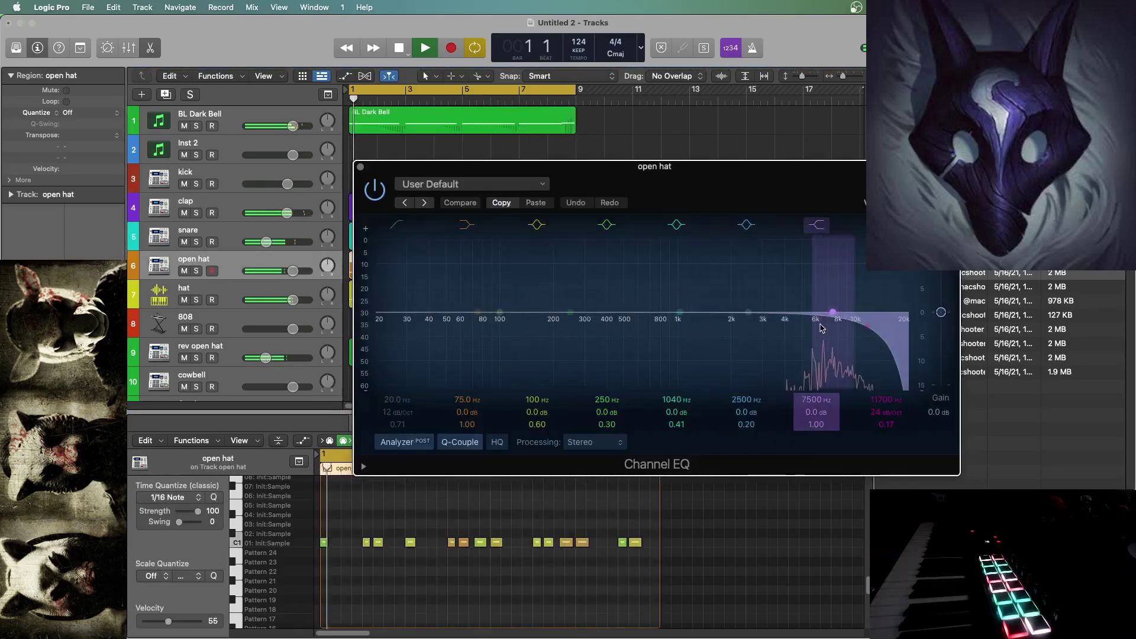
{"action": "left_click_drag", "start_coordinate": [833, 315], "coordinate": [811, 318]}
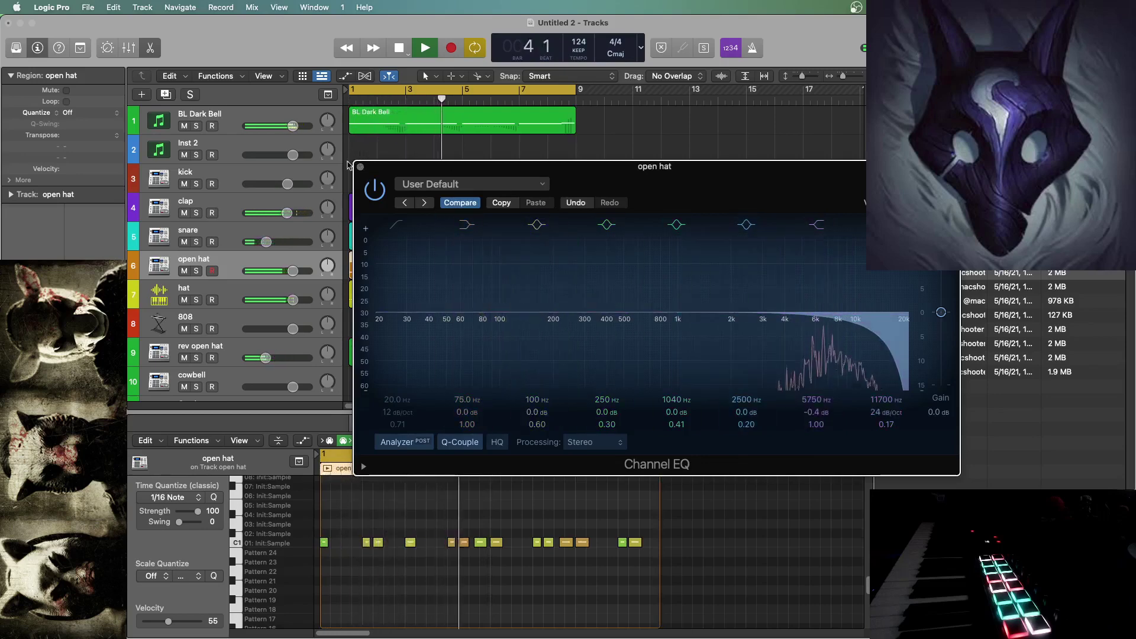
{"action": "left_click", "coordinate": [361, 167]}
{"action": "left_click", "coordinate": [411, 175]}
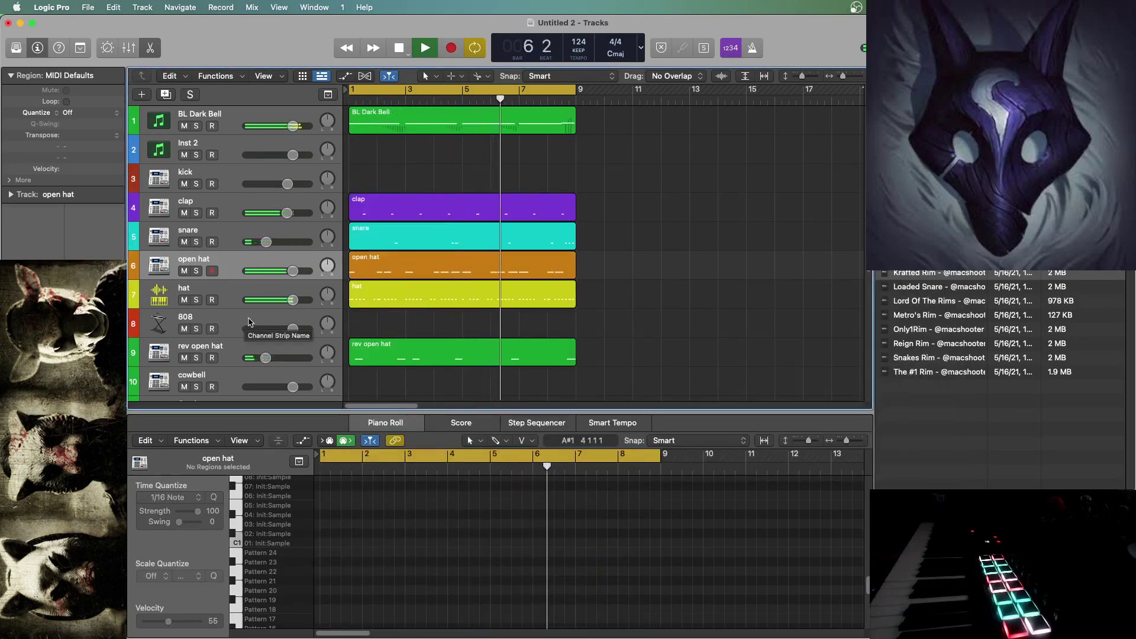
- Record a cowbell pattern from bar 2 through bar 8 and extend the region's start back to bar 1
{"action": "scroll", "coordinate": [248, 325], "scroll_direction": "down", "scroll_amount": 1}
{"action": "key", "text": "space"}
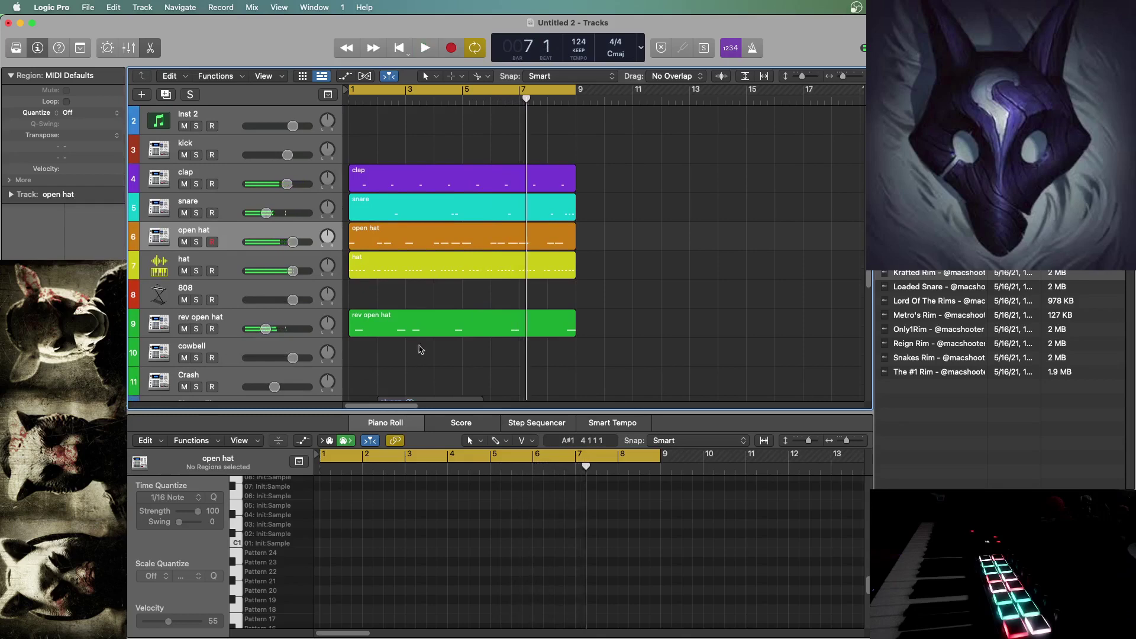
{"action": "left_click", "coordinate": [203, 349]}
{"action": "left_click", "coordinate": [453, 56]}
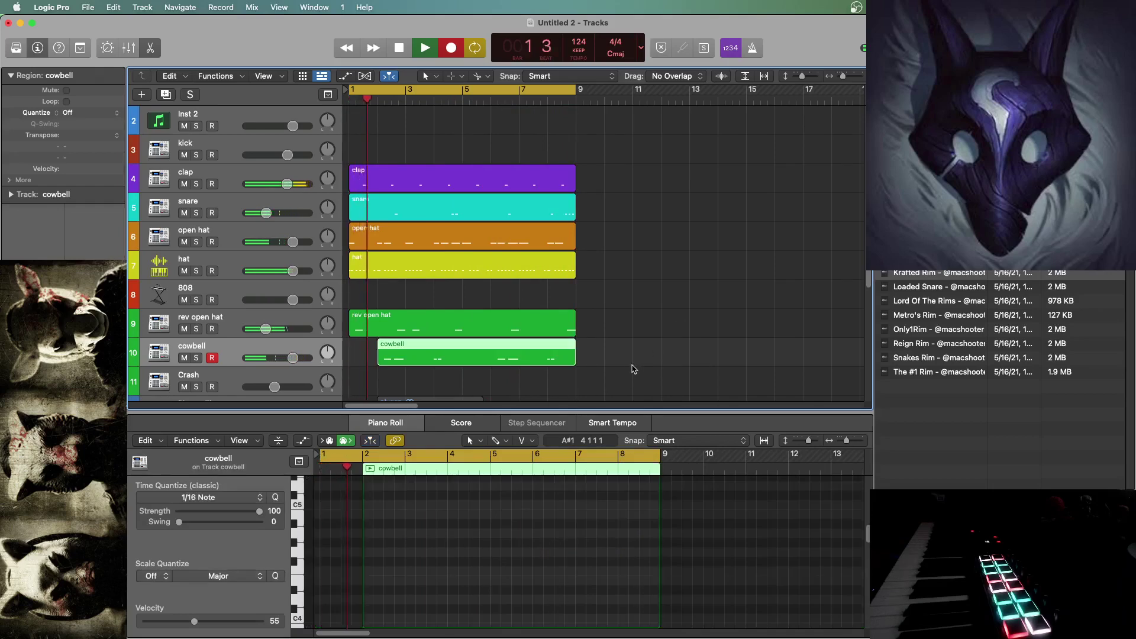
{"action": "key", "text": "space"}
{"action": "left_click_drag", "start_coordinate": [378, 362], "coordinate": [349, 361]}
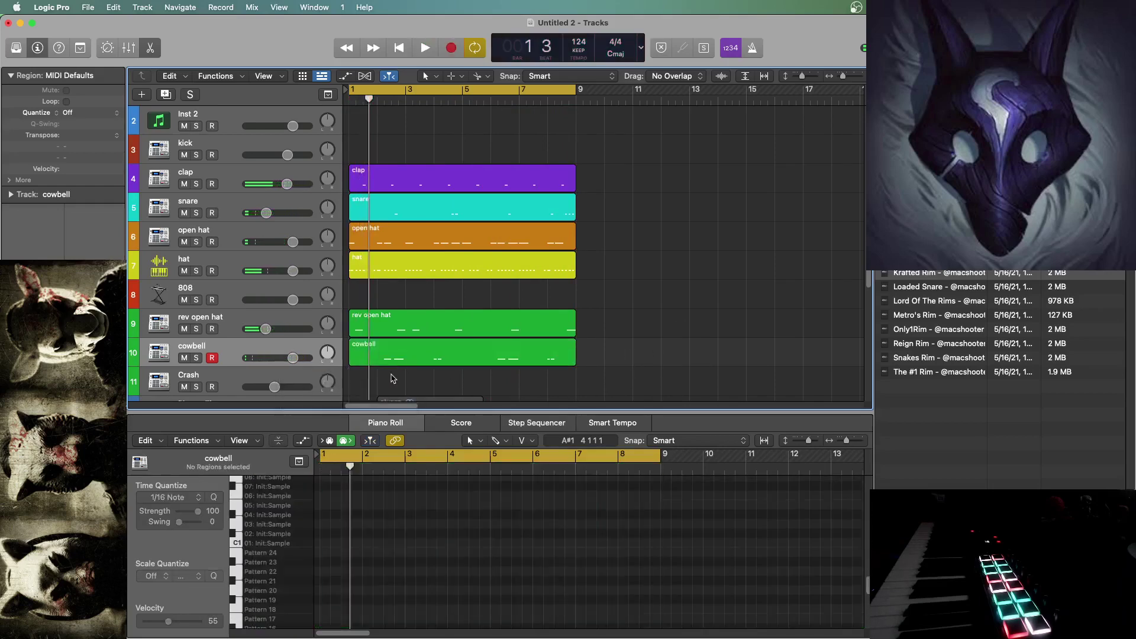
- Select all notes in the cowbell region and even out their velocities at 83
{"action": "left_click", "coordinate": [497, 593]}
{"action": "key", "text": "super+a"}
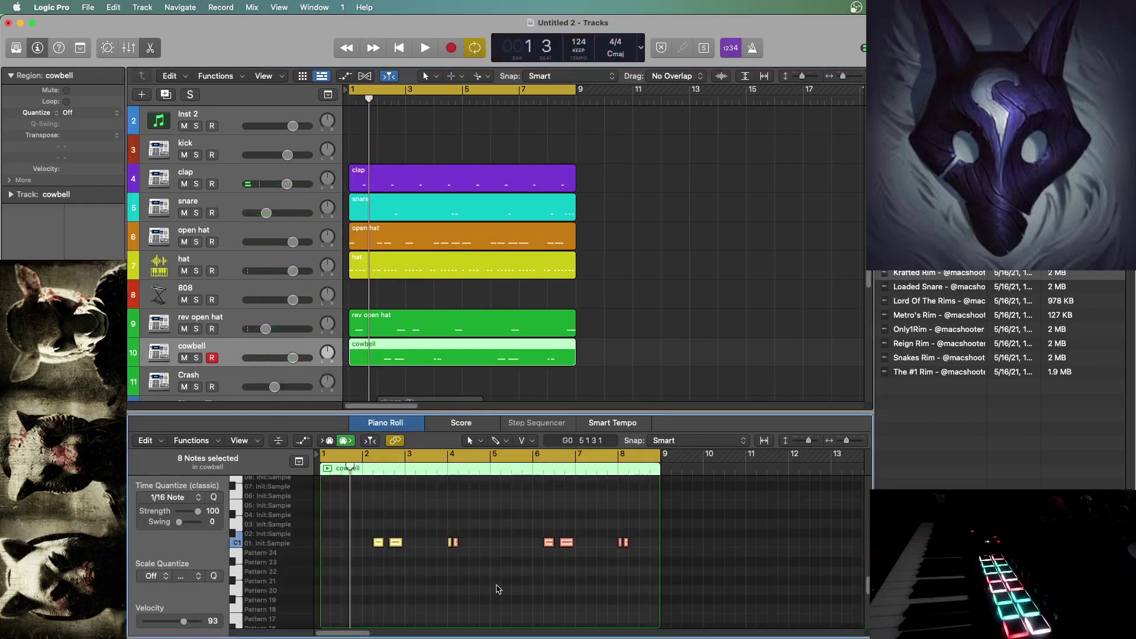
{"action": "key", "text": "space"}
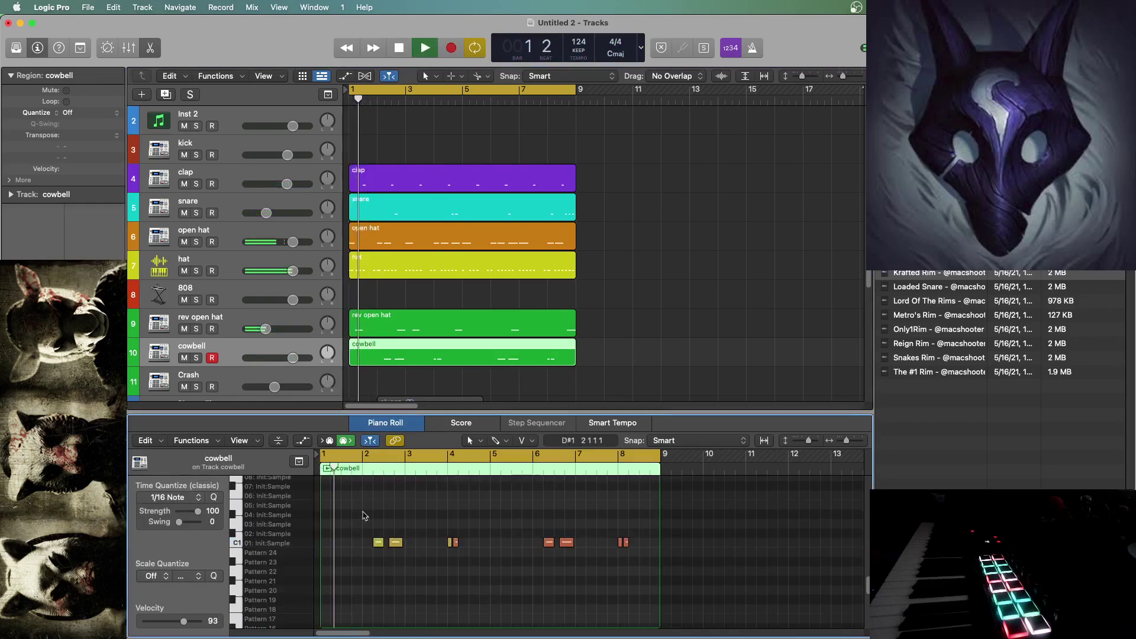
{"action": "key", "text": "super+a"}
{"action": "left_click", "coordinate": [649, 555]}
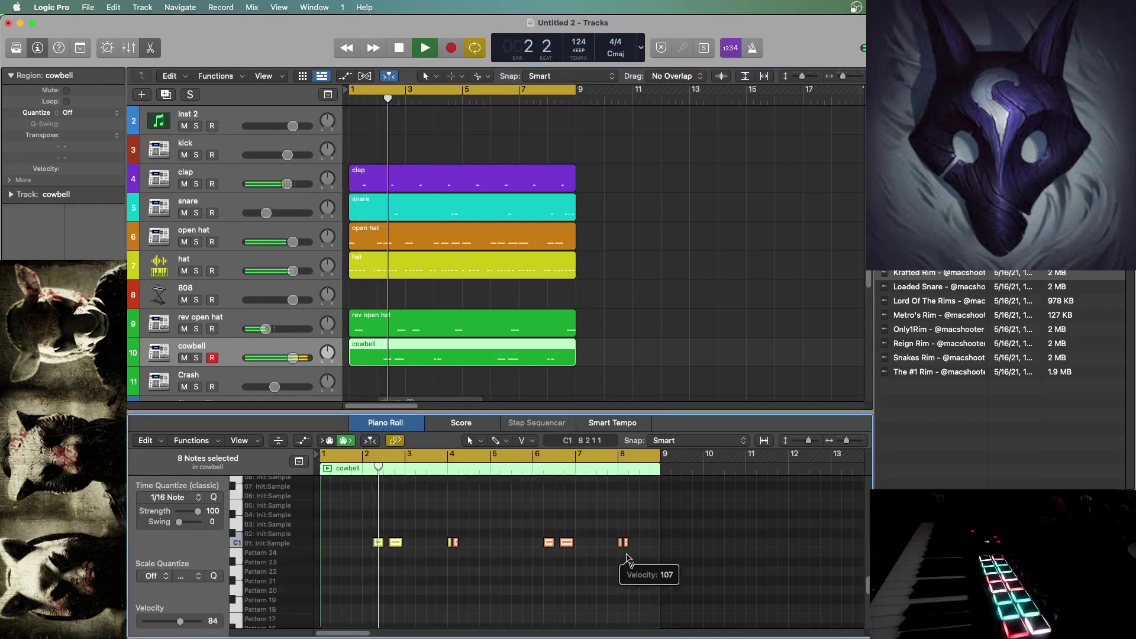
{"action": "left_click", "coordinate": [524, 554]}
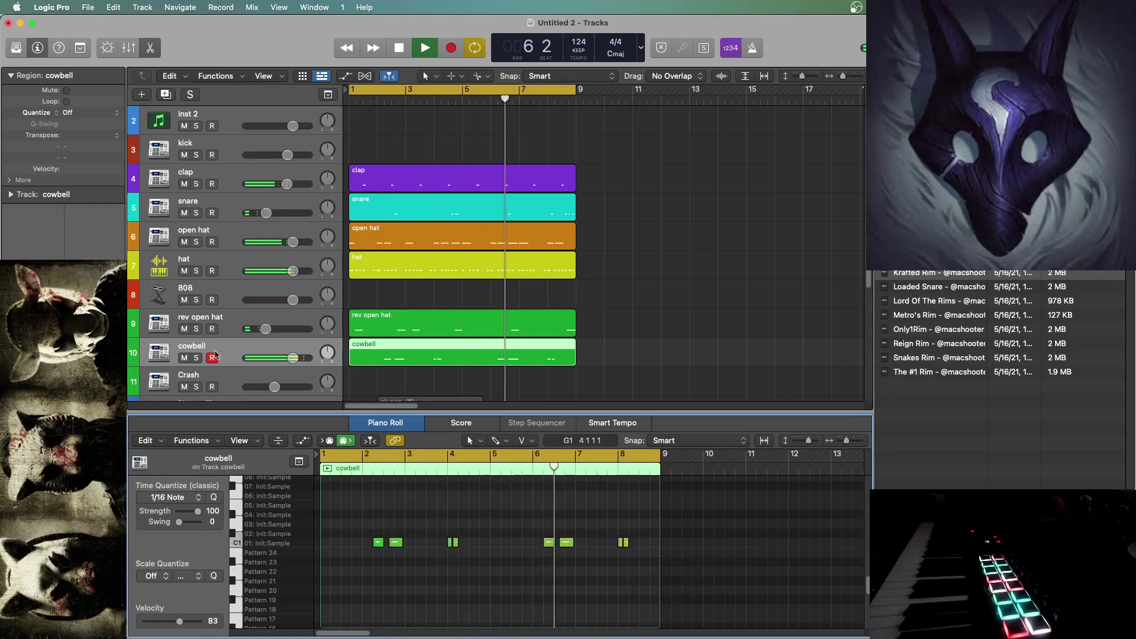
- Add a low cut at about 400 Hz in the snare track's Channel EQ
{"action": "left_click", "coordinate": [207, 200]}
{"action": "left_click", "coordinate": [33, 333]}
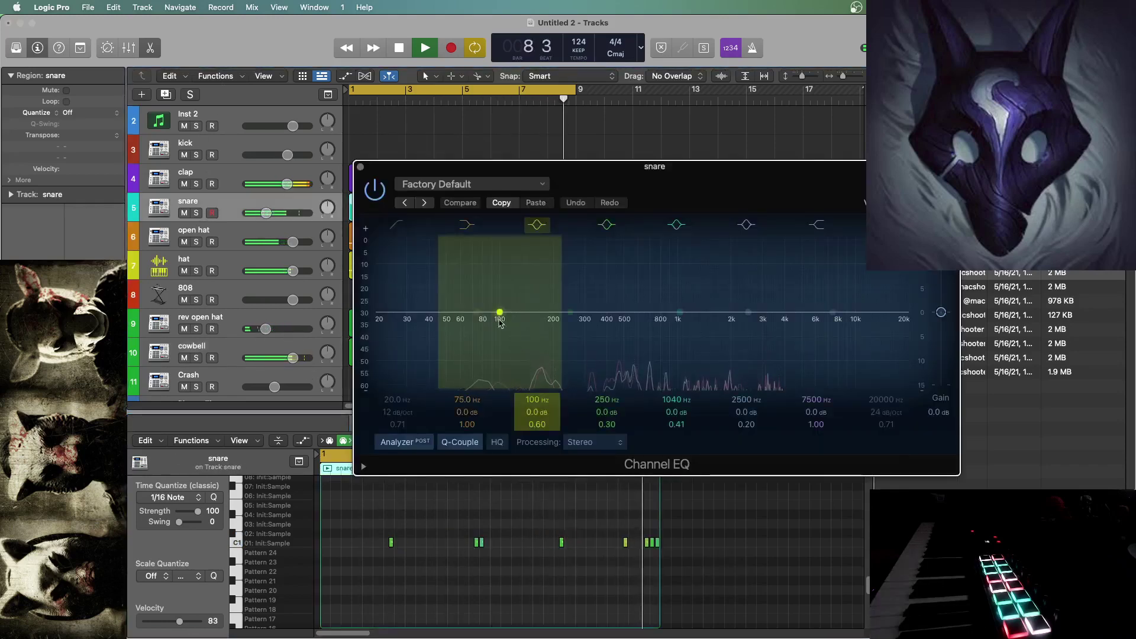
{"action": "left_click_drag", "start_coordinate": [390, 314], "coordinate": [610, 330]}
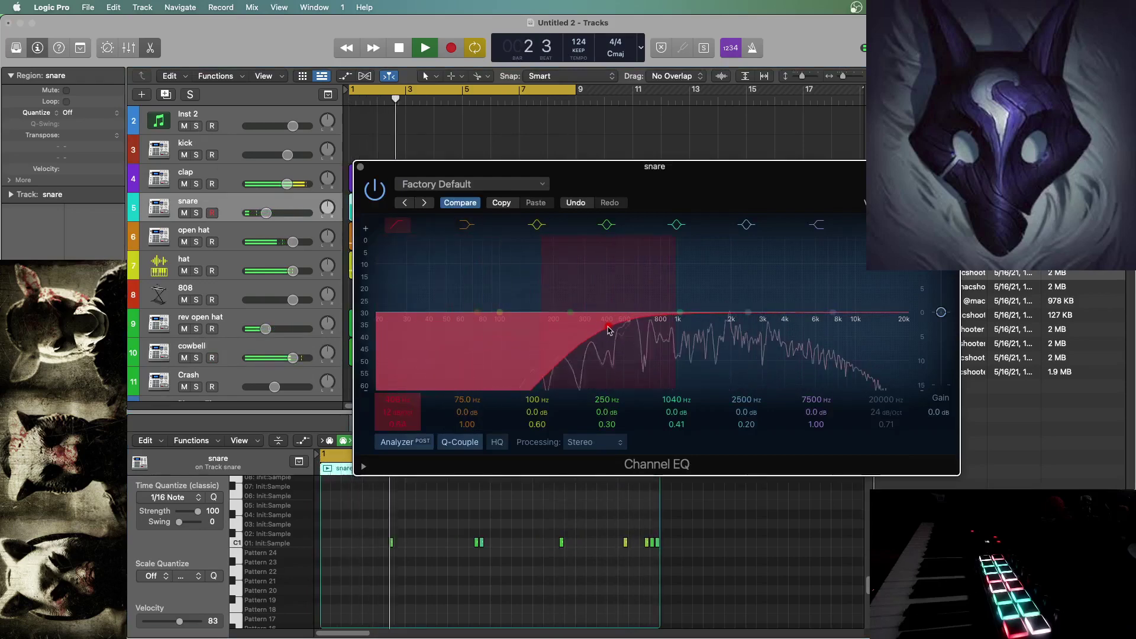
- Add a high cut at 15100 Hz and set the low cut to 350 Hz in the snare's Channel EQ
{"action": "left_click_drag", "start_coordinate": [904, 331], "coordinate": [888, 335]}
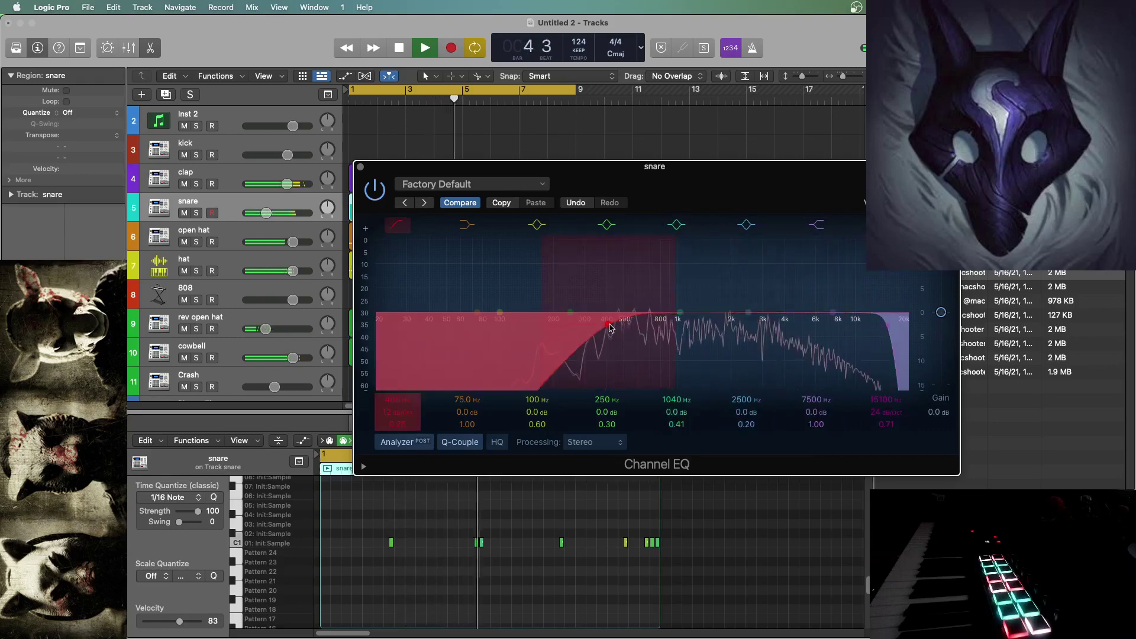
{"action": "left_click_drag", "start_coordinate": [611, 328], "coordinate": [599, 336]}
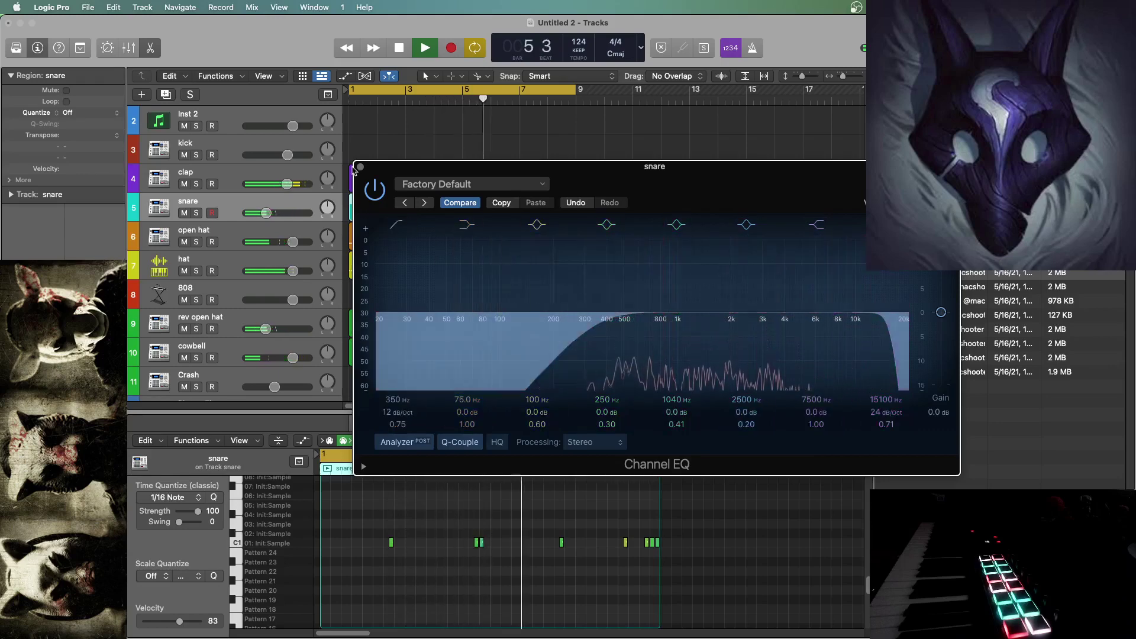
{"action": "left_click", "coordinate": [360, 167]}
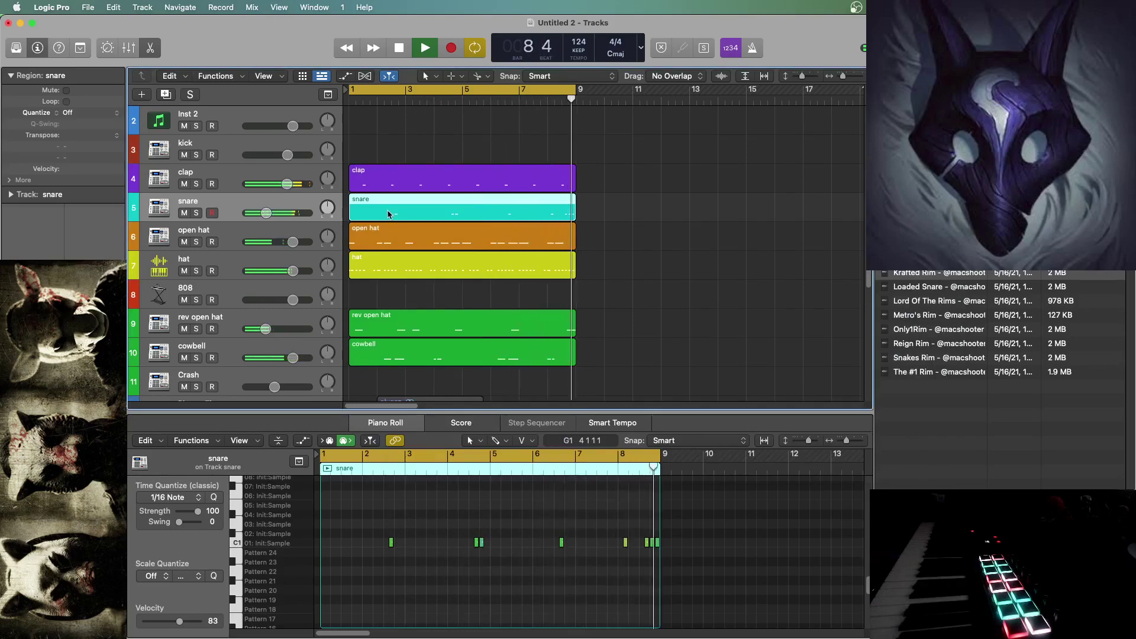
- Select all notes in the snare region and lengthen them together
{"action": "left_click", "coordinate": [436, 581]}
{"action": "key", "text": "super+a"}
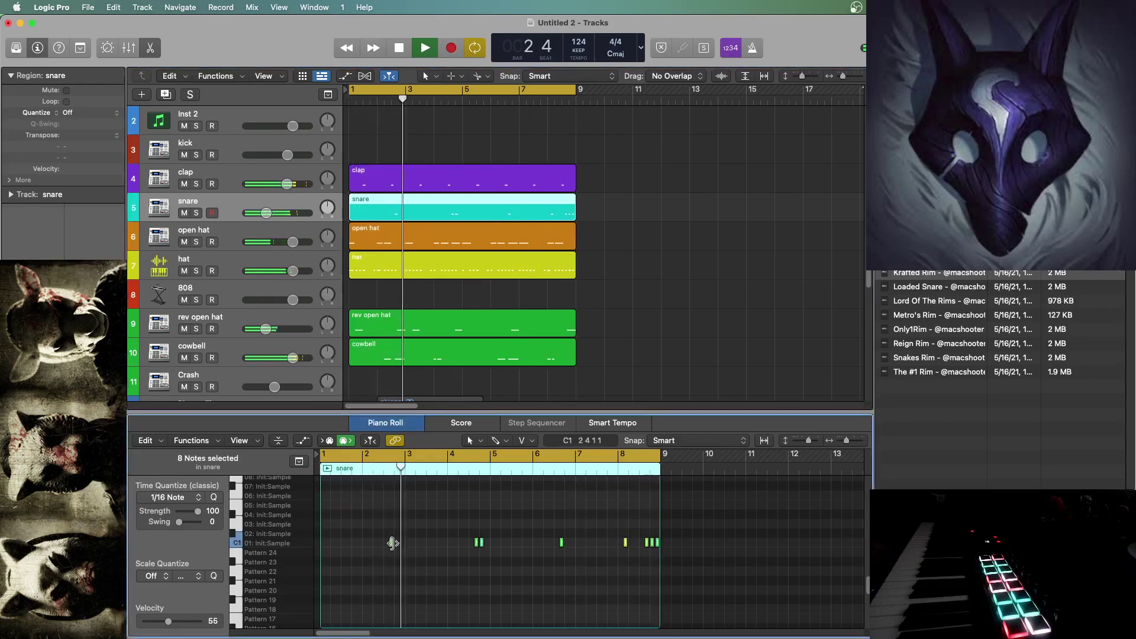
{"action": "left_click_drag", "start_coordinate": [392, 543], "coordinate": [393, 539]}
{"action": "left_click", "coordinate": [436, 579]}
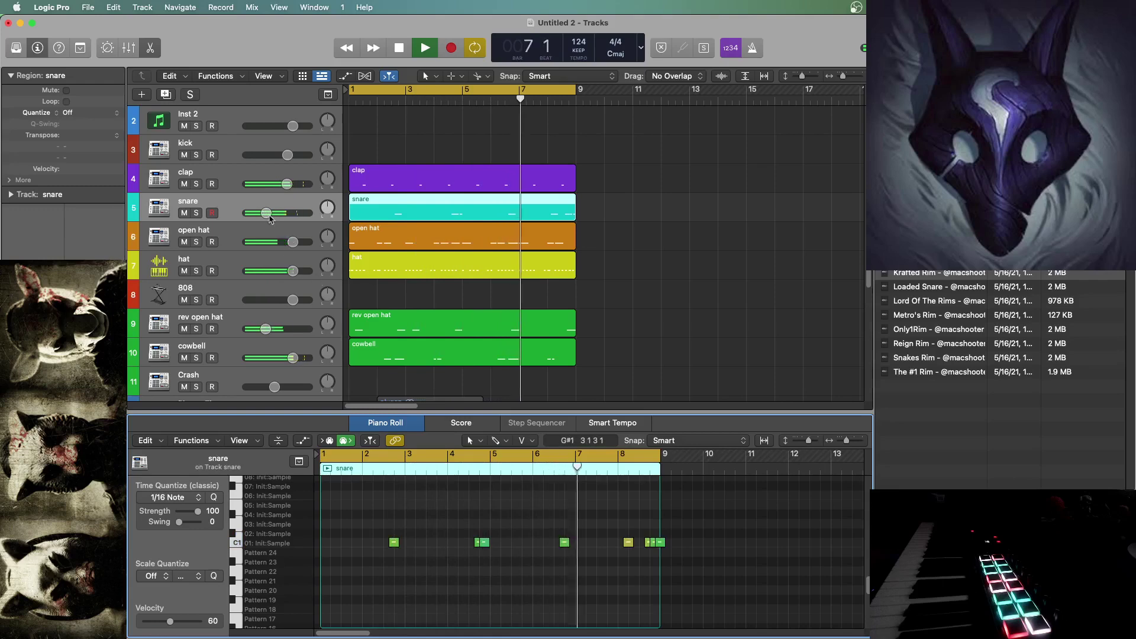
- Lower the snare track's volume slightly and set the mix of its ValhallaRoom reverb to 3.0 %
{"action": "left_click_drag", "start_coordinate": [266, 213], "coordinate": [253, 213]}
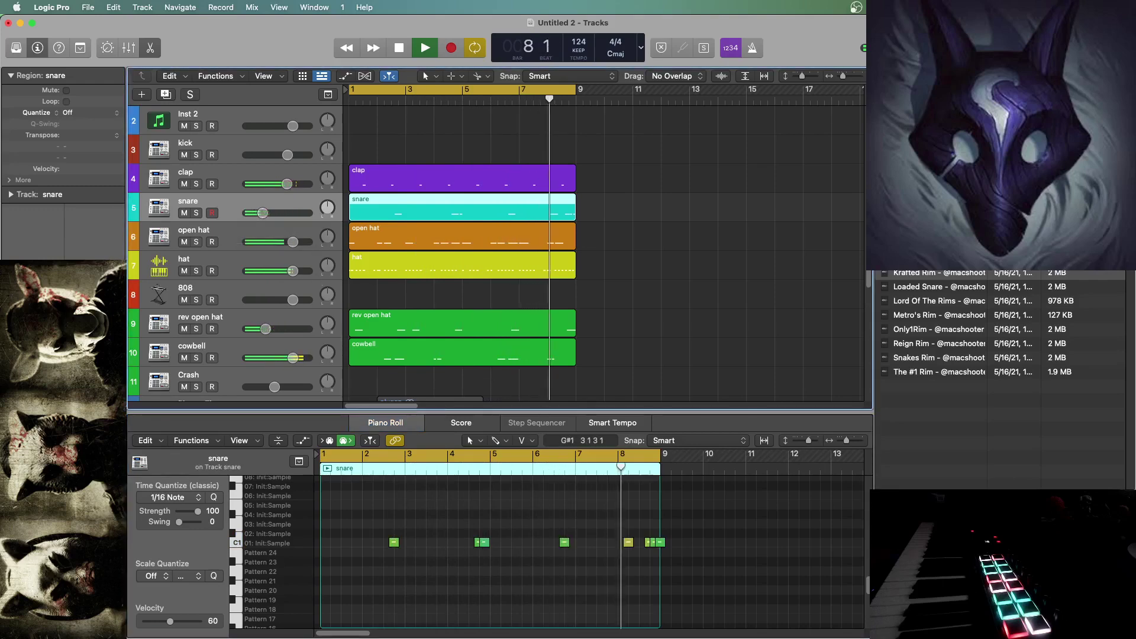
{"action": "left_click", "coordinate": [32, 349]}
{"action": "left_click_drag", "start_coordinate": [383, 408], "coordinate": [385, 409]}
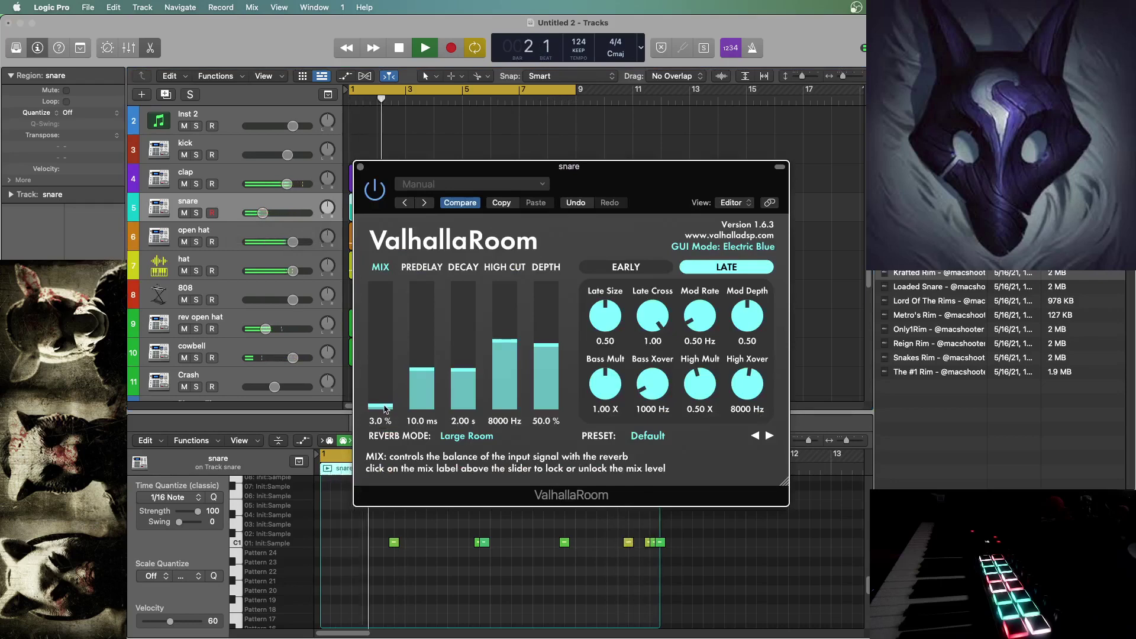
- Close the snare's reverb window and clear the rev pluggz sample from the 808 track's Sampler
{"action": "left_click", "coordinate": [360, 166]}
{"action": "left_click", "coordinate": [678, 215]}
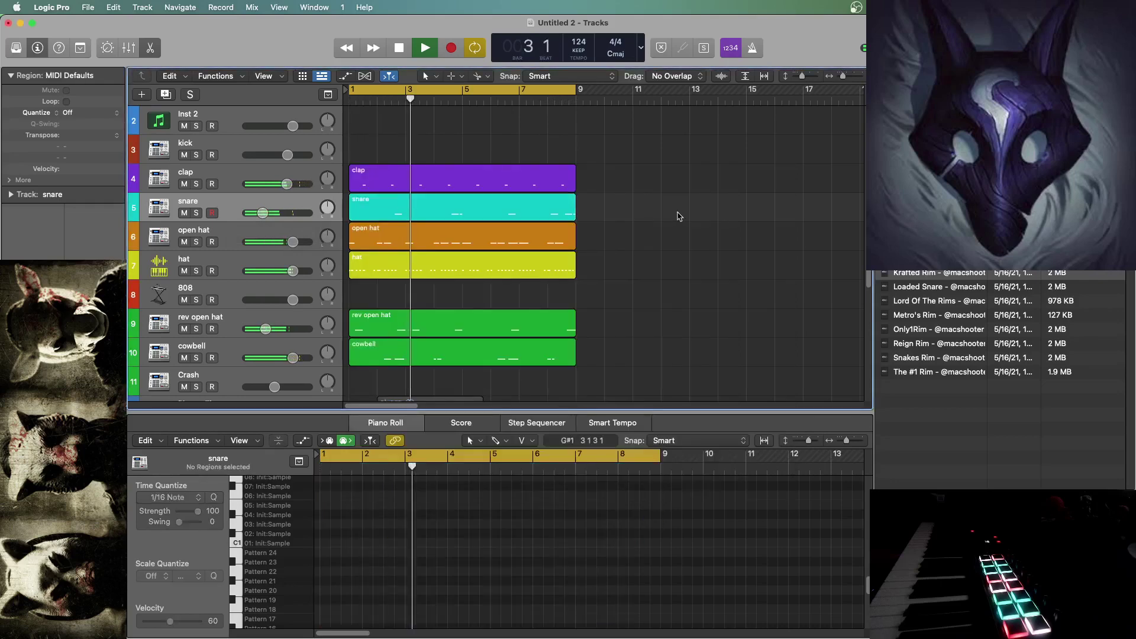
{"action": "left_click", "coordinate": [229, 292]}
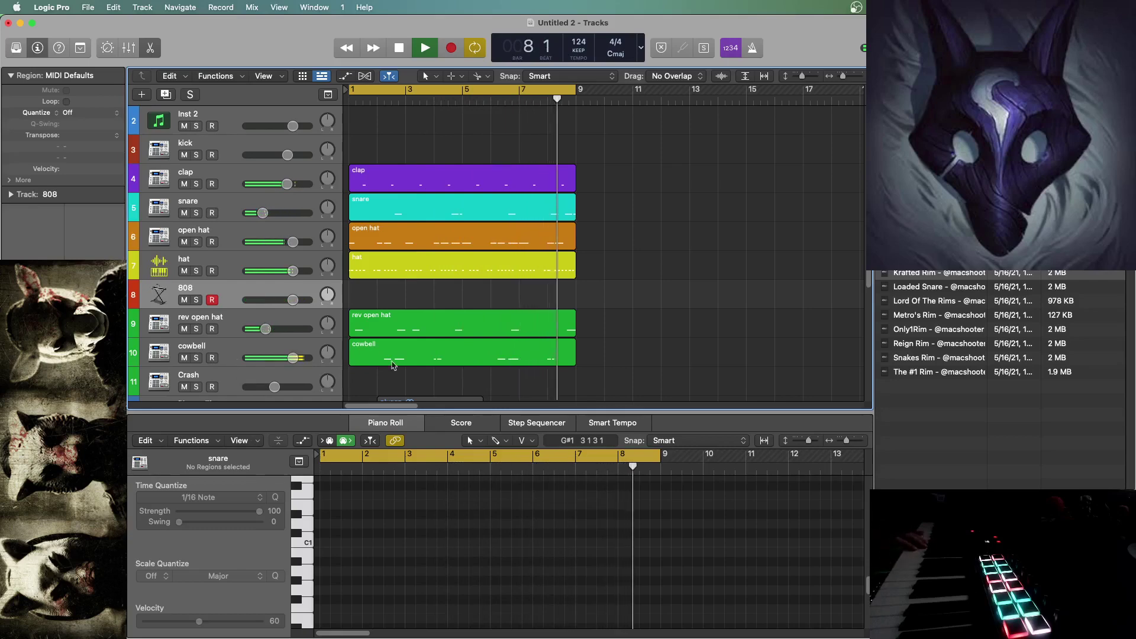
{"action": "key", "text": "v"}
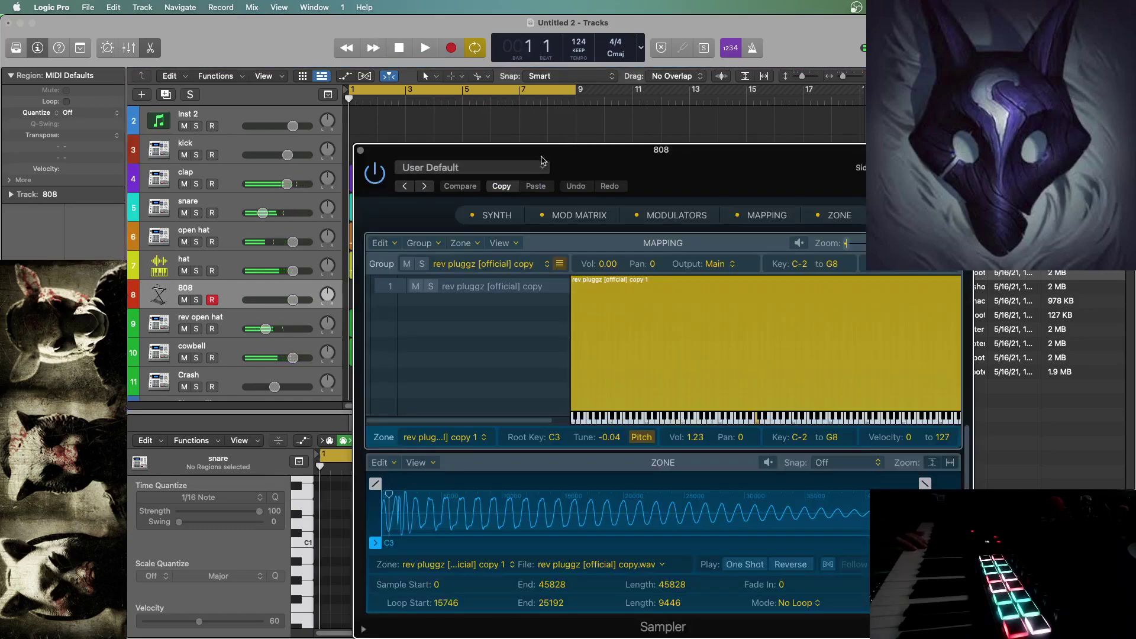
{"action": "left_click_drag", "start_coordinate": [542, 160], "coordinate": [351, 104]}
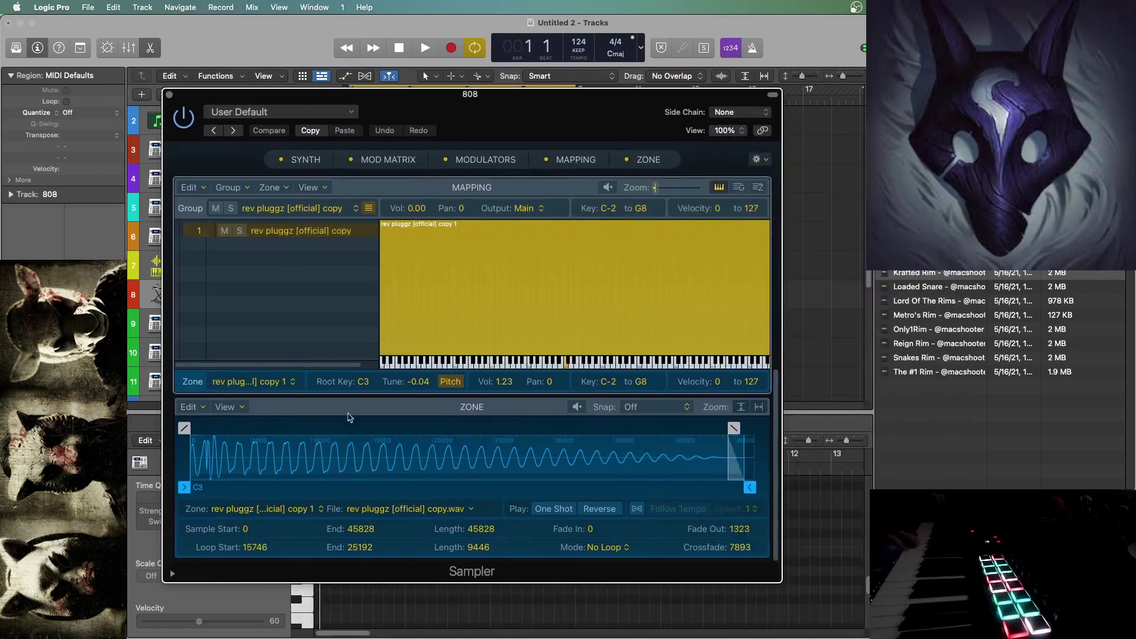
{"action": "key", "text": "BackSpace"}
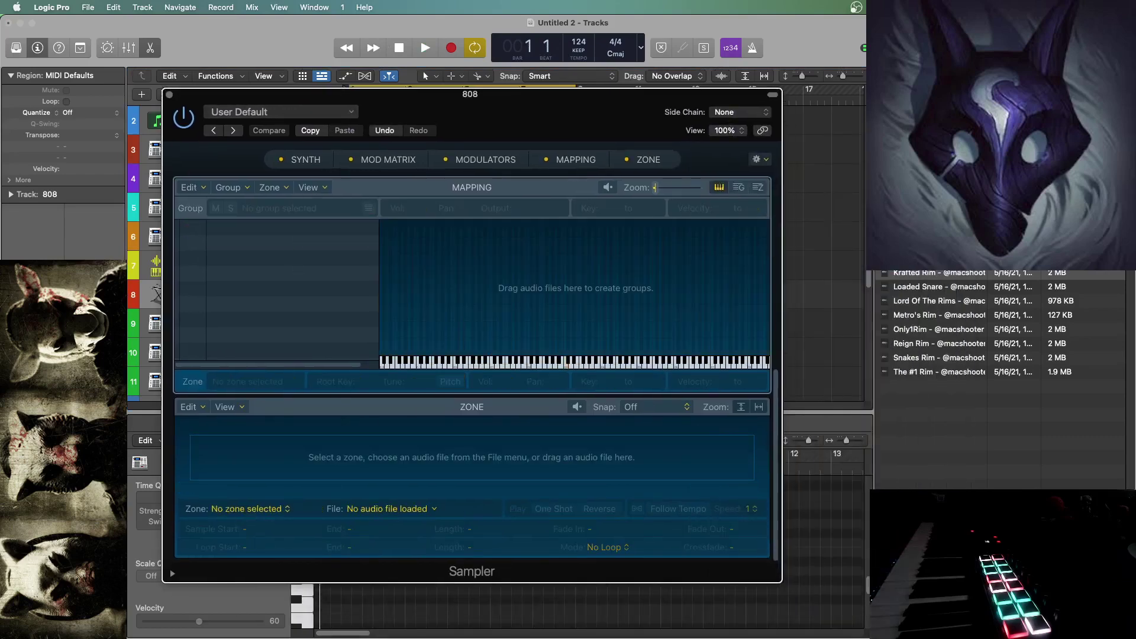
- Browse the Savage Drum Kit and Official Metro Boomin drum kit folders for an 808 sample, auditioning 808 (12).wav
{"action": "left_click", "coordinate": [885, 95]}
{"action": "scroll", "coordinate": [970, 432], "scroll_direction": "down", "scroll_amount": 15}
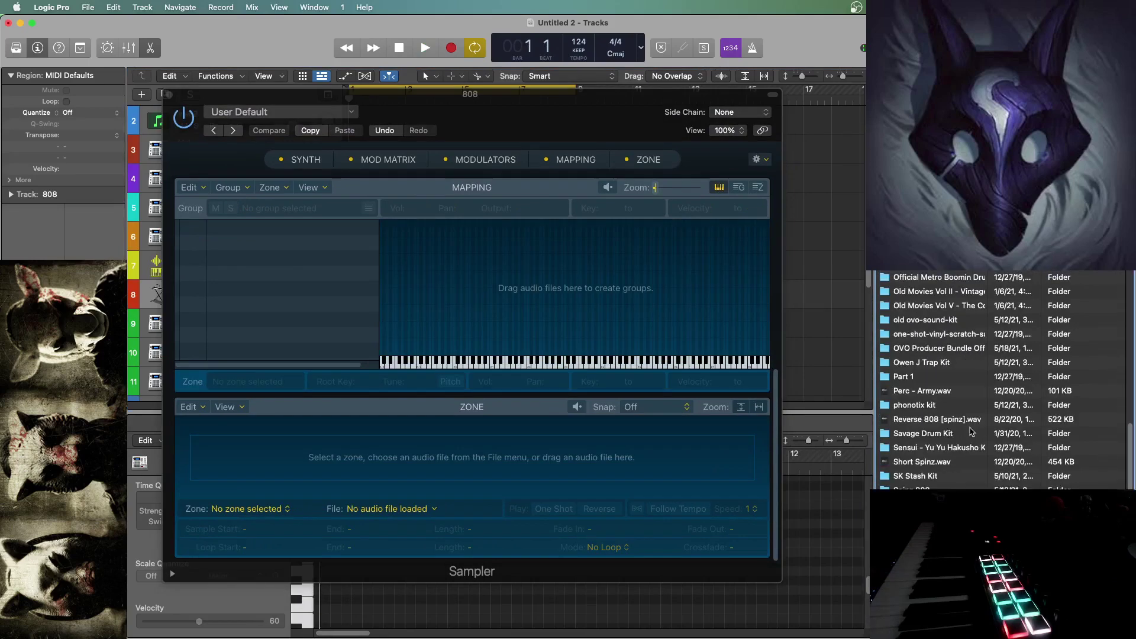
{"action": "left_click", "coordinate": [959, 418]}
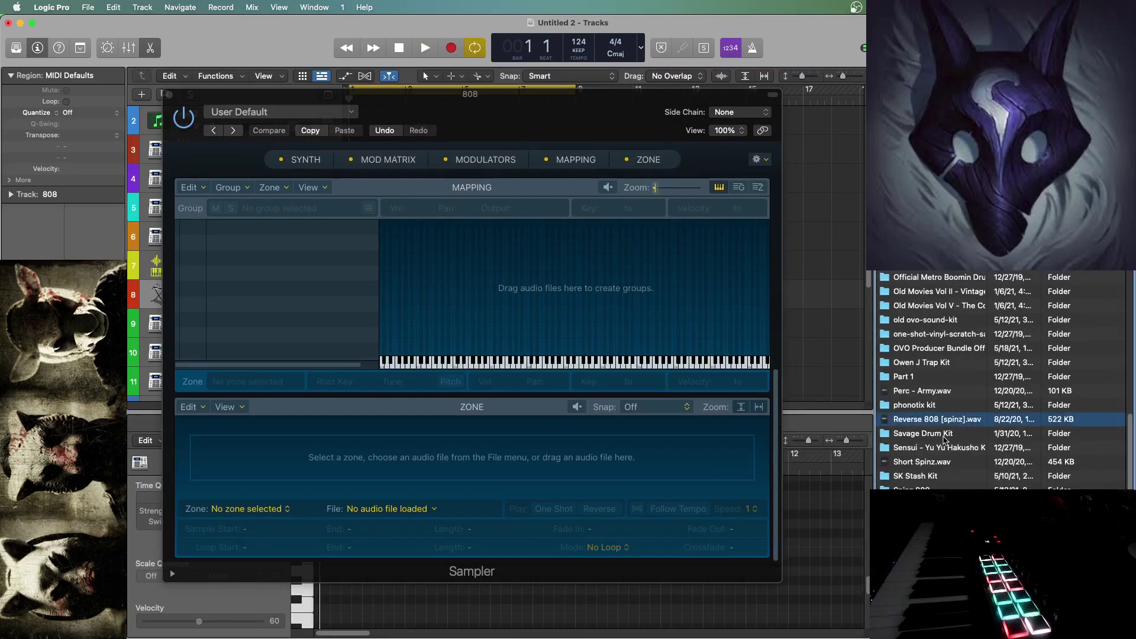
{"action": "double_click", "coordinate": [941, 434]}
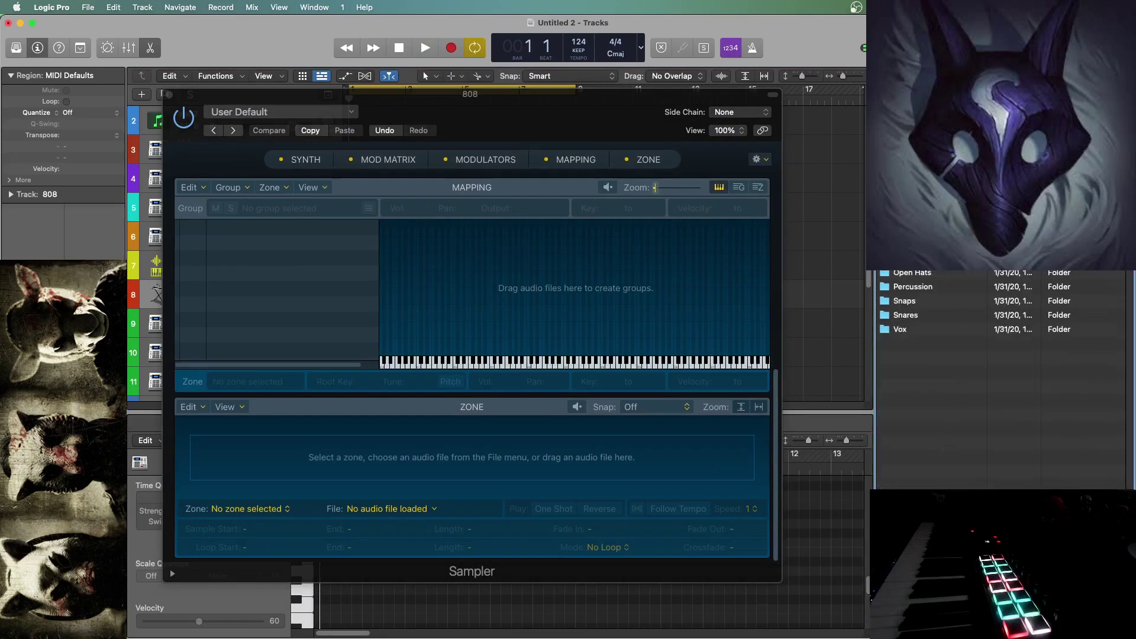
{"action": "double_click", "coordinate": [911, 173]}
{"action": "left_click", "coordinate": [919, 329]}
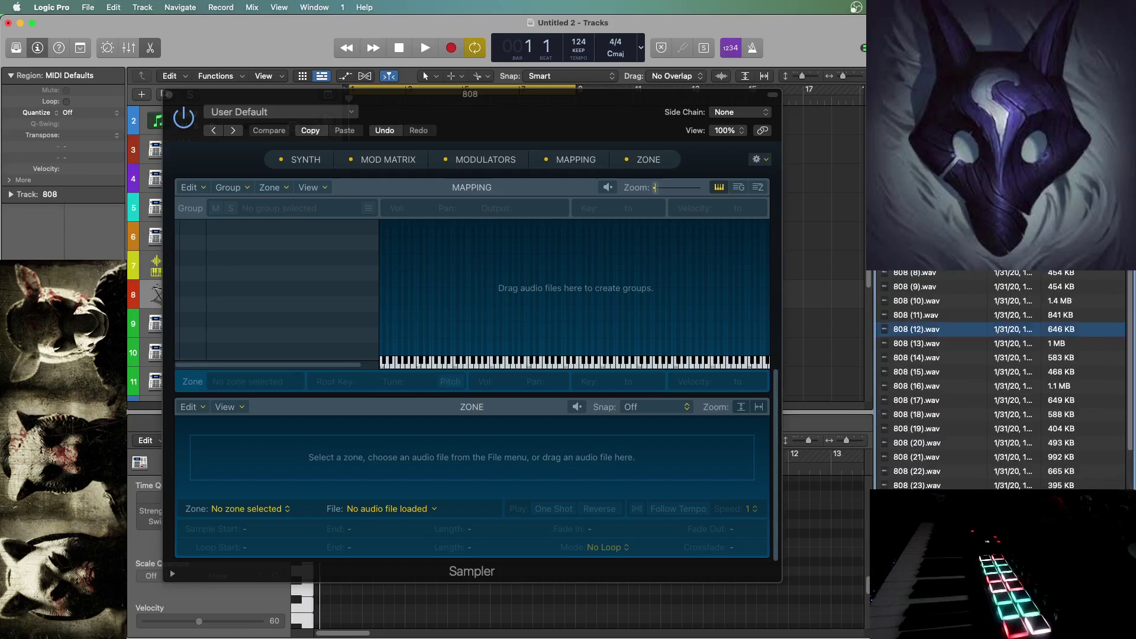
{"action": "left_click", "coordinate": [884, 93]}
{"action": "left_click", "coordinate": [883, 93]}
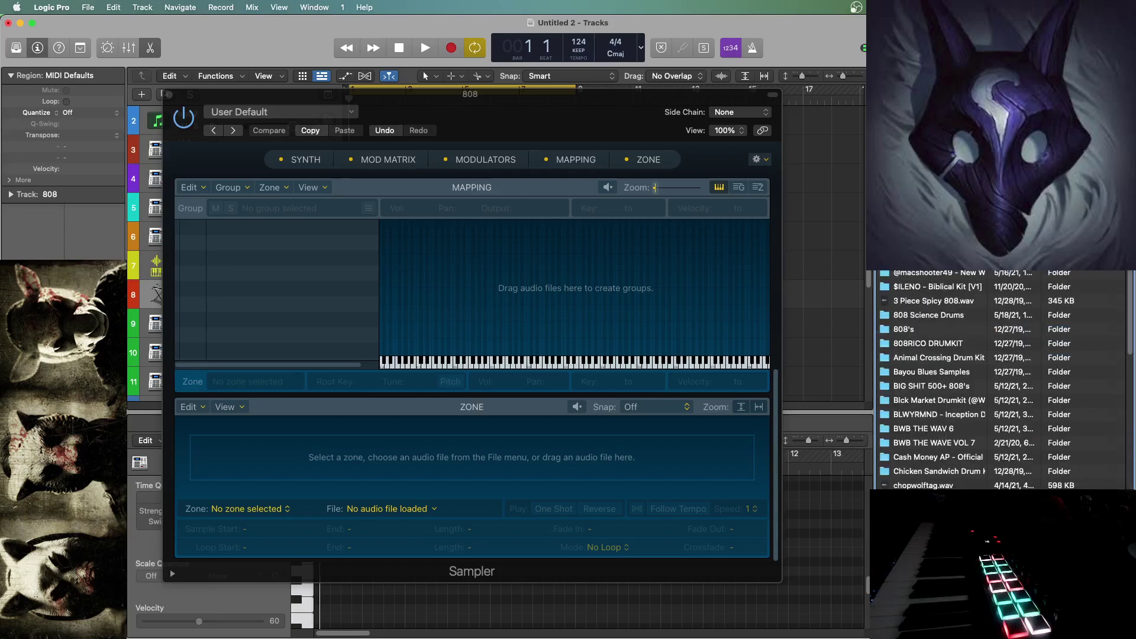
{"action": "scroll", "coordinate": [1000, 379], "scroll_direction": "down", "scroll_amount": 15}
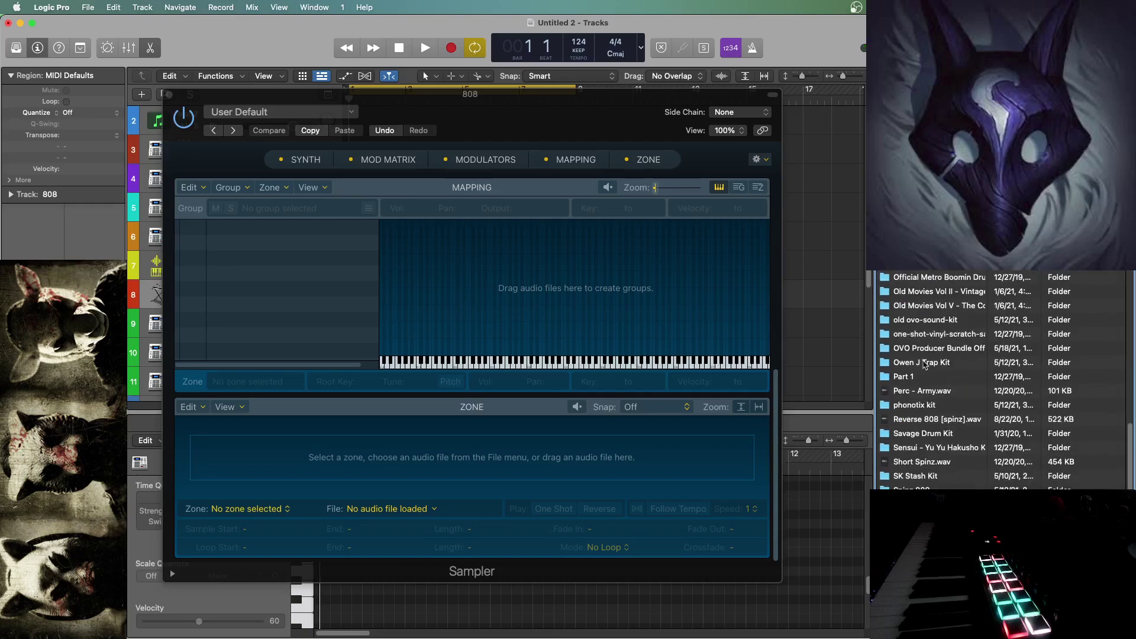
{"action": "scroll", "coordinate": [926, 343], "scroll_direction": "up", "scroll_amount": 3}
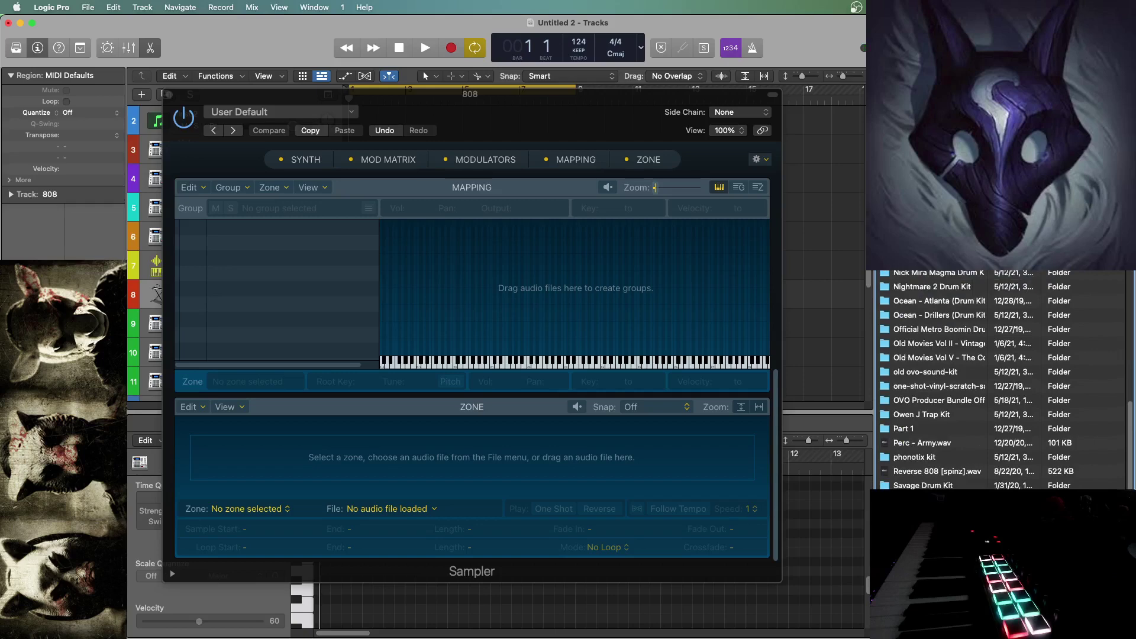
{"action": "double_click", "coordinate": [928, 329]}
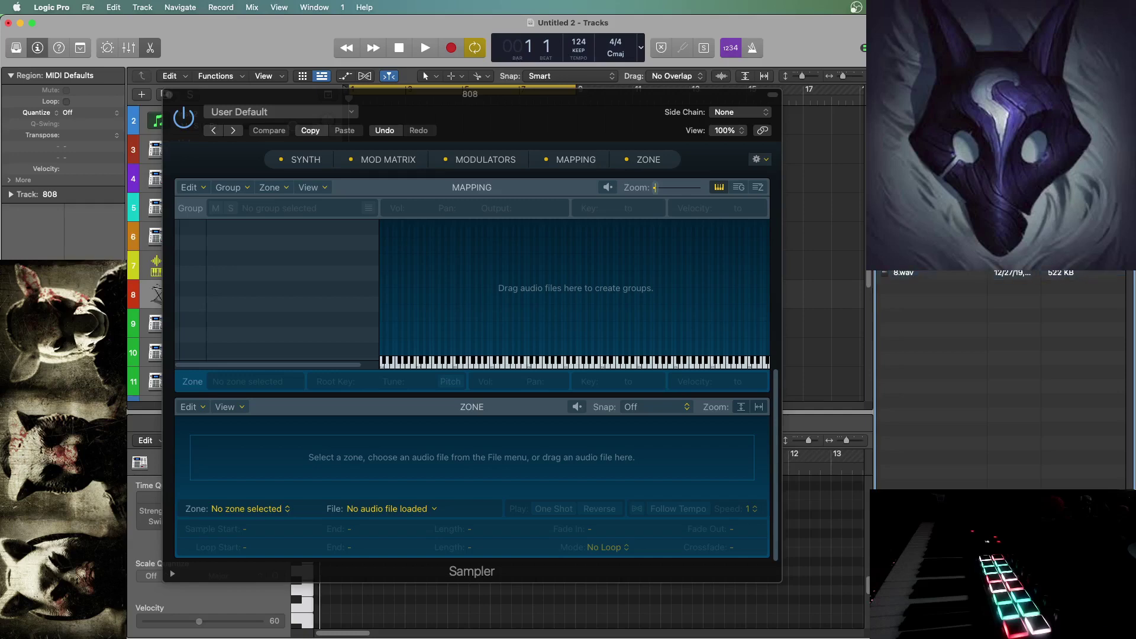
{"action": "left_click", "coordinate": [886, 95]}
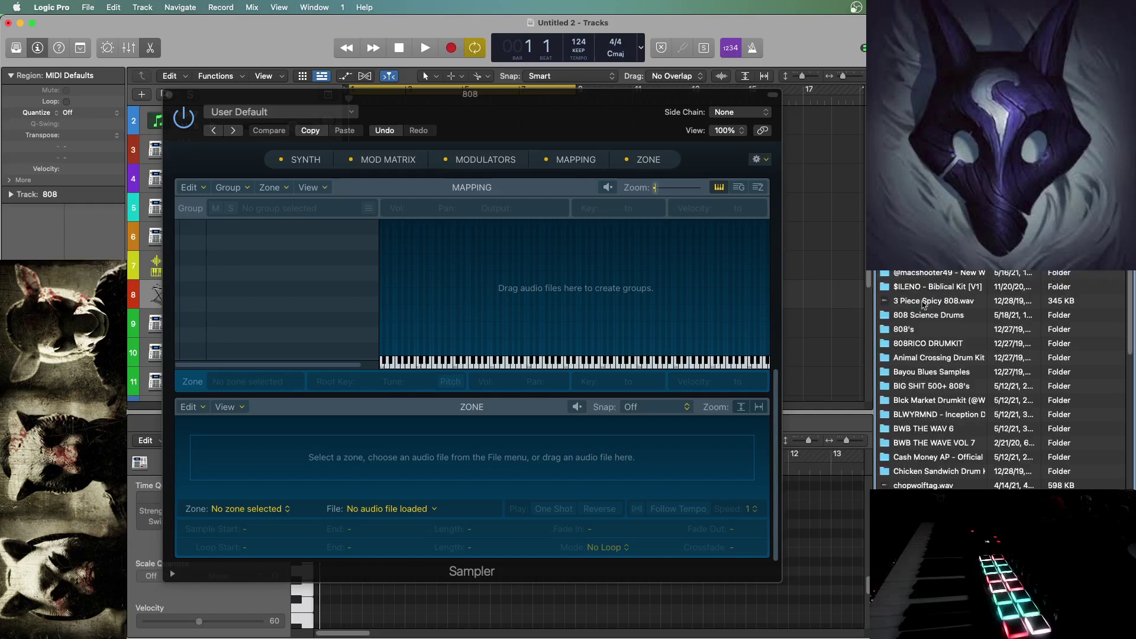
- Load zay [2].wav from the $ILENO - Biblical Kit [V1] into the 808 Sampler and set its sample start to 0
{"action": "double_click", "coordinate": [924, 287]}
{"action": "double_click", "coordinate": [905, 145]}
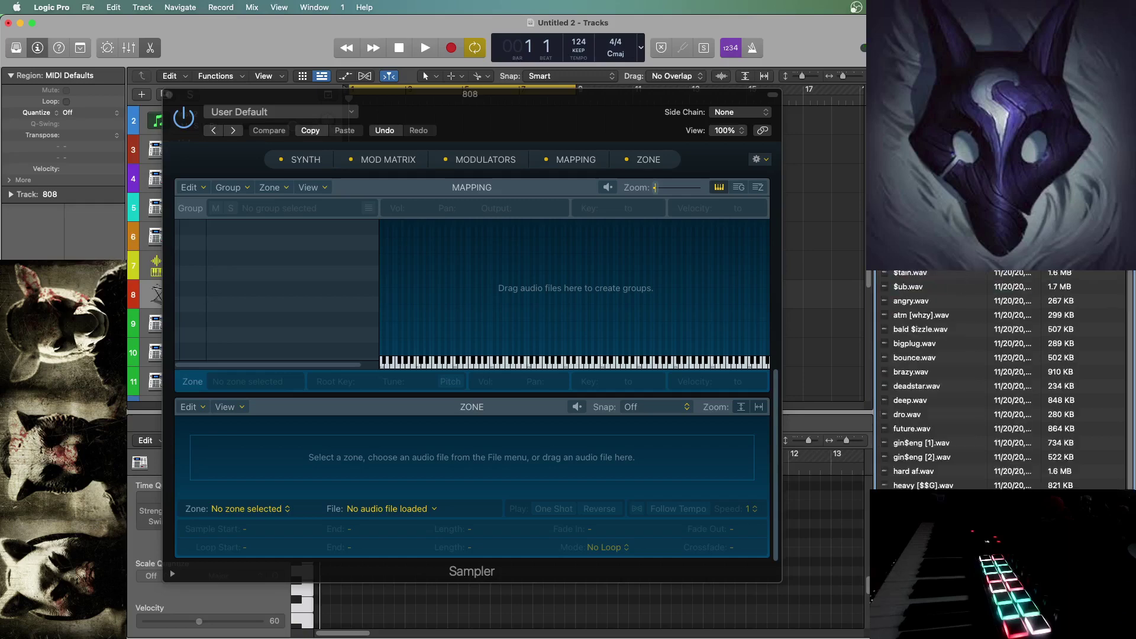
{"action": "scroll", "coordinate": [947, 460], "scroll_direction": "down", "scroll_amount": 3}
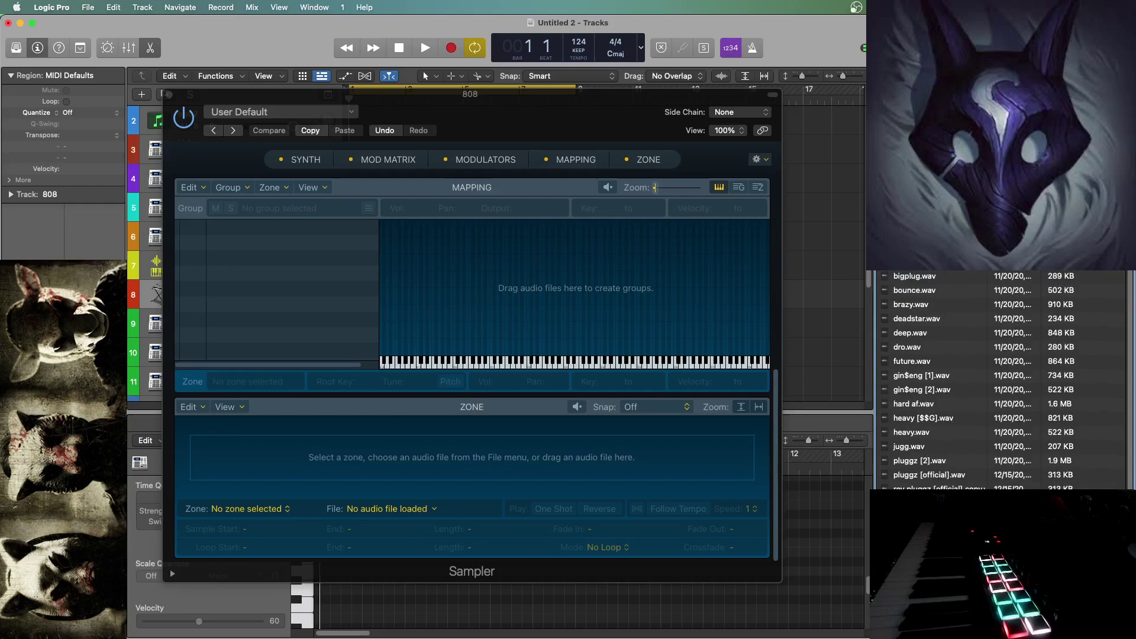
{"action": "left_click_drag", "start_coordinate": [879, 579], "coordinate": [719, 165]}
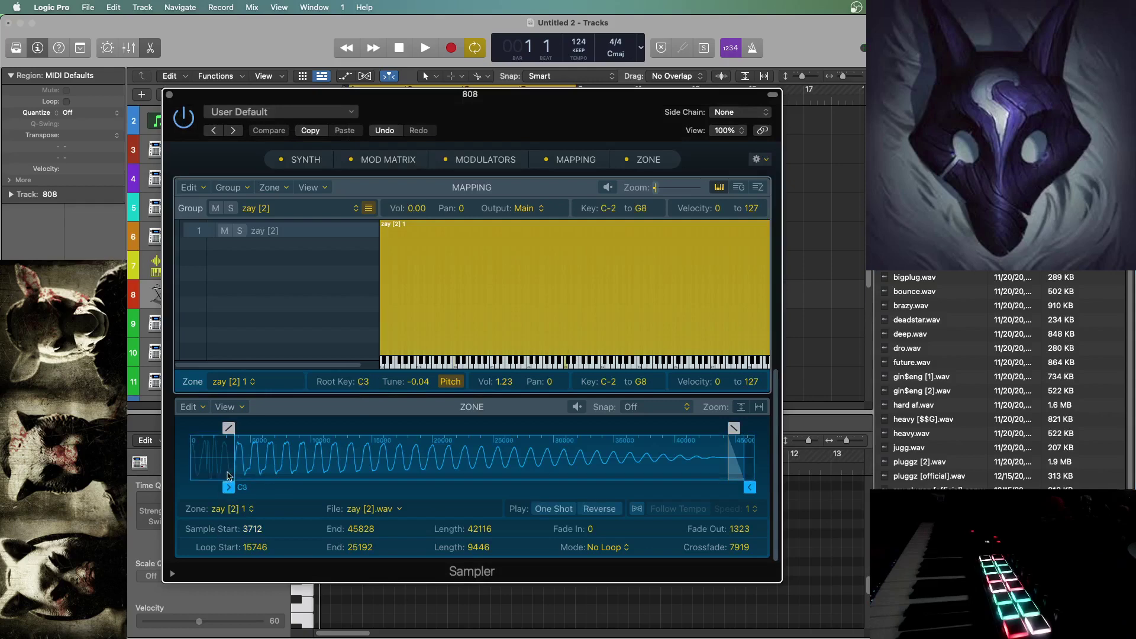
{"action": "left_click_drag", "start_coordinate": [228, 487], "coordinate": [184, 487]}
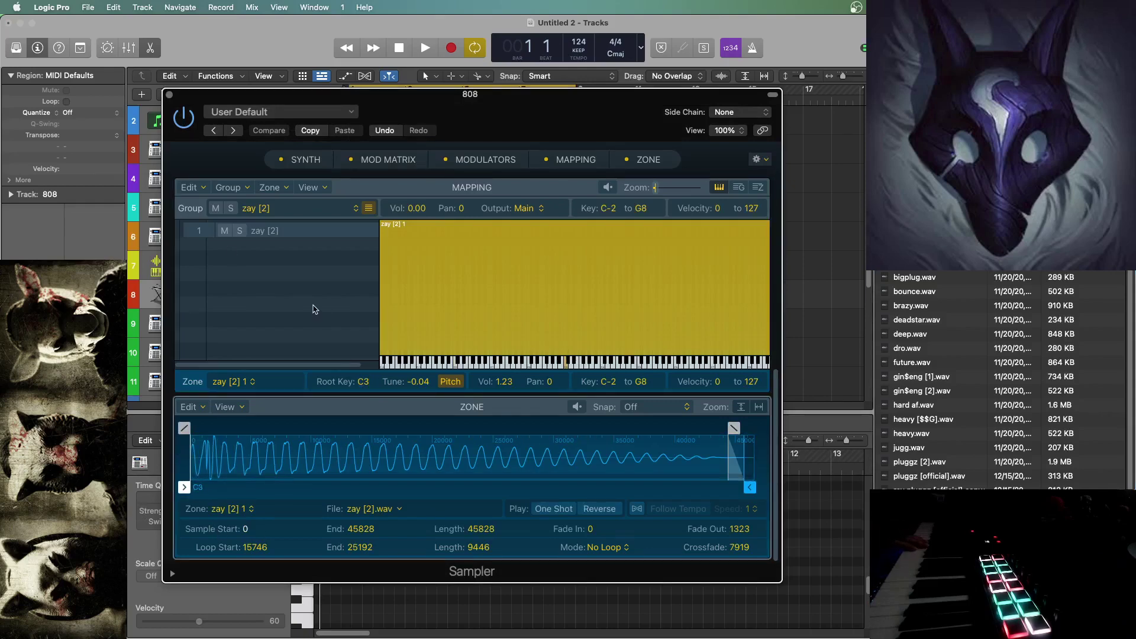
{"action": "left_click", "coordinate": [169, 94]}
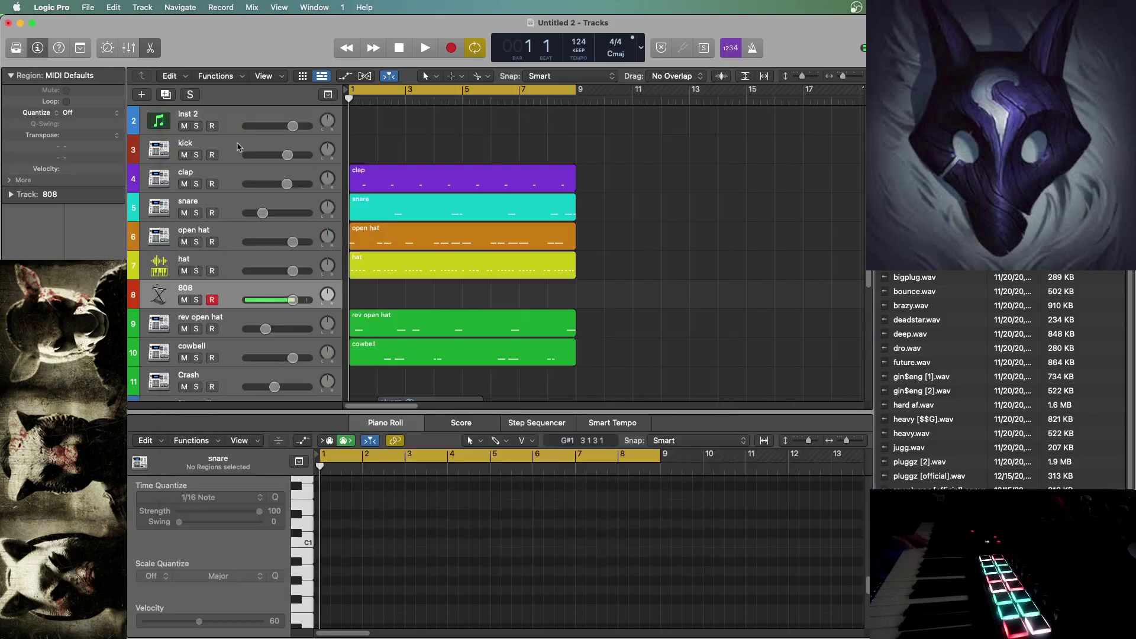
- Examine the BL Dark Bell region's notes in the Piano Roll and audition its two sustained pitches
{"action": "left_click", "coordinate": [450, 140]}
{"action": "scroll", "coordinate": [451, 144], "scroll_direction": "up", "scroll_amount": 2}
{"action": "scroll", "coordinate": [438, 136], "scroll_direction": "down", "scroll_amount": 2}
{"action": "scroll", "coordinate": [405, 117], "scroll_direction": "up", "scroll_amount": 2}
{"action": "left_click", "coordinate": [403, 120]}
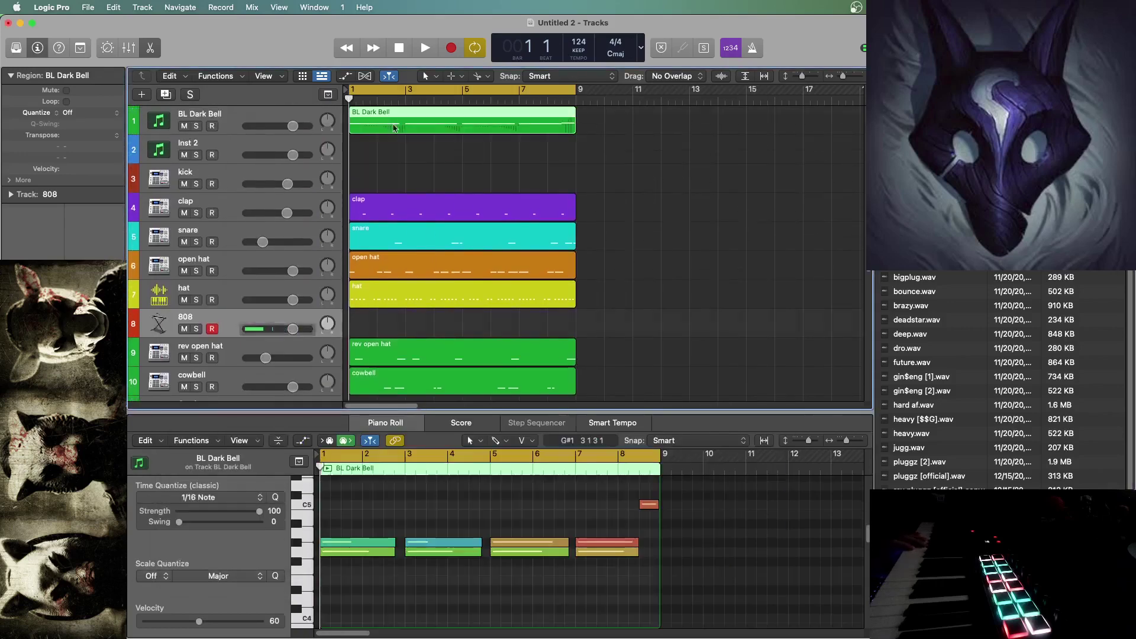
{"action": "left_click", "coordinate": [298, 545]}
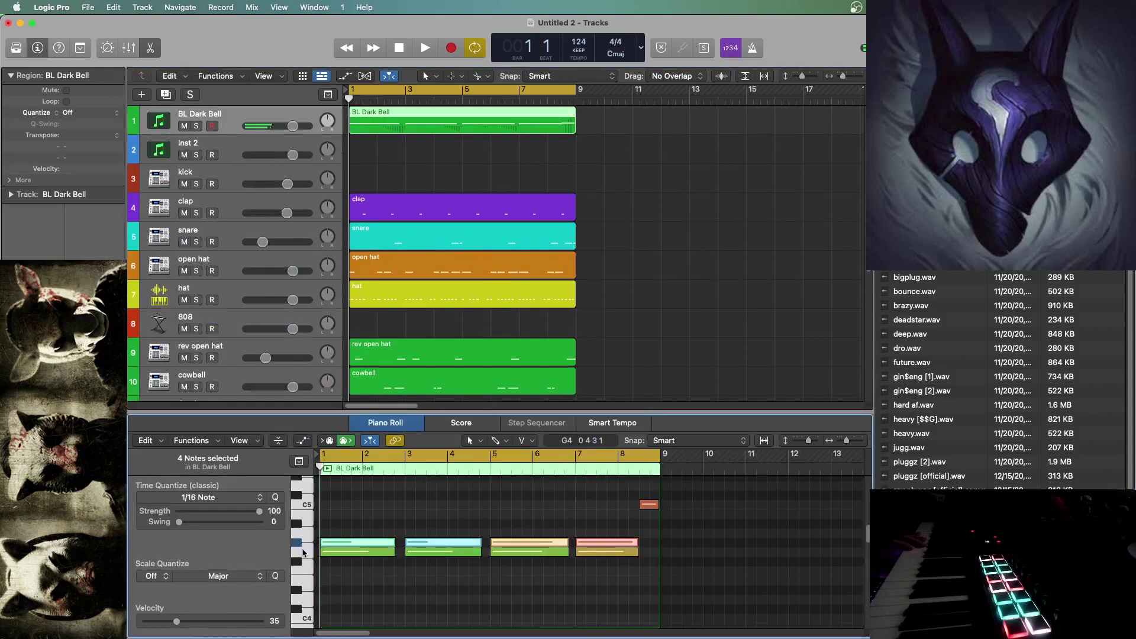
{"action": "left_click", "coordinate": [302, 554]}
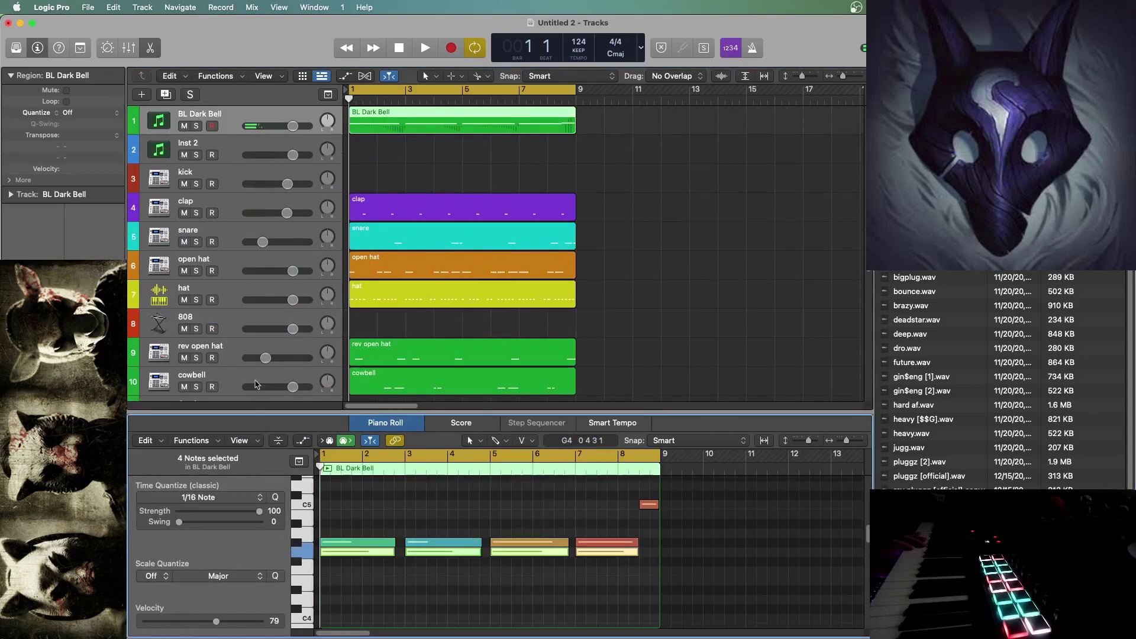
- Rehearse the 808 part over the looping beat, checking it against the BL Dark Bell notes
{"action": "left_click", "coordinate": [227, 325]}
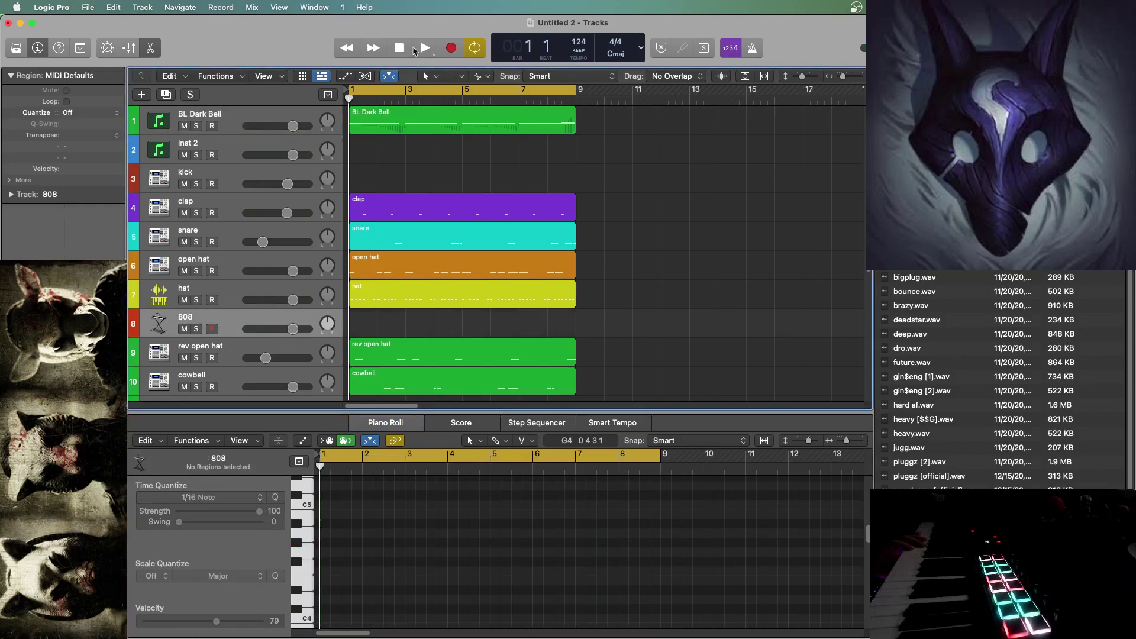
{"action": "left_click", "coordinate": [415, 48]}
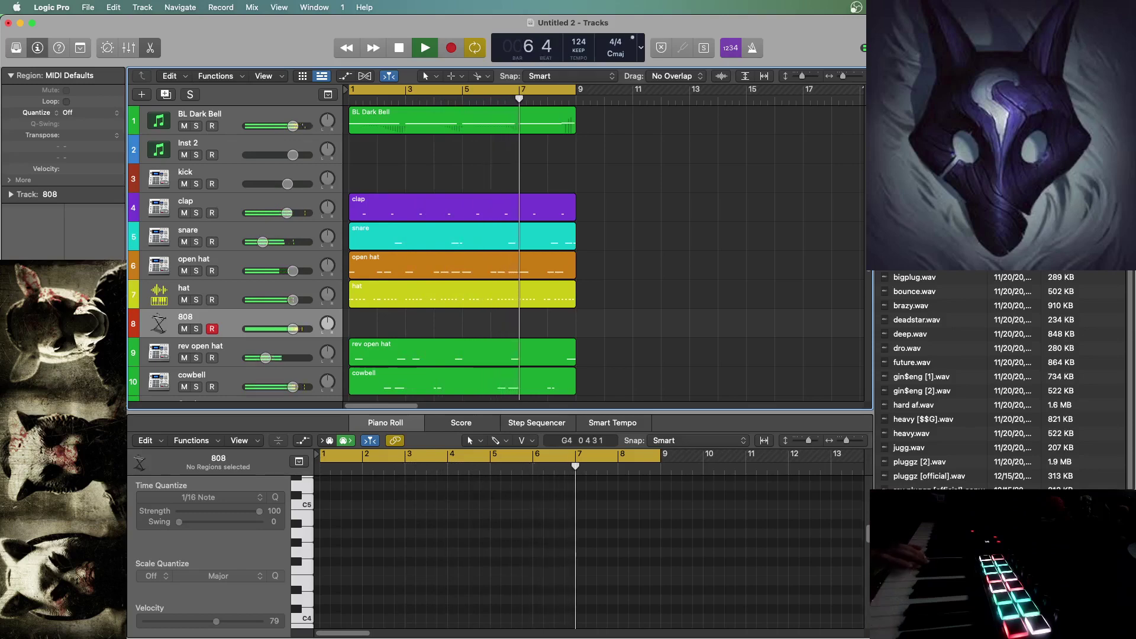
{"action": "left_click", "coordinate": [466, 126]}
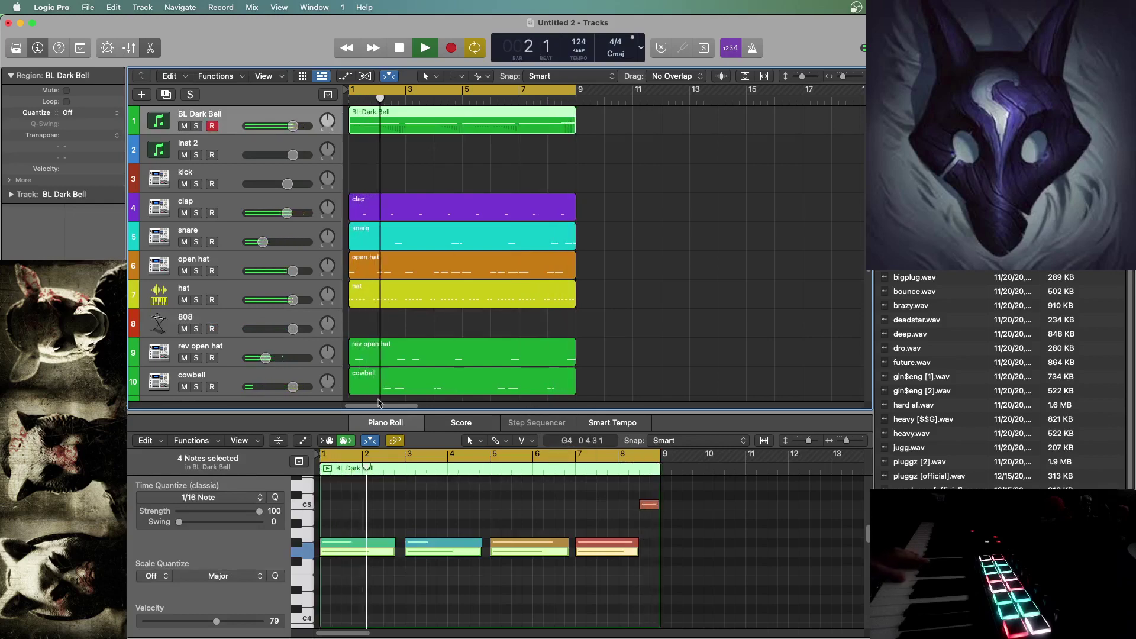
{"action": "left_click", "coordinate": [225, 317]}
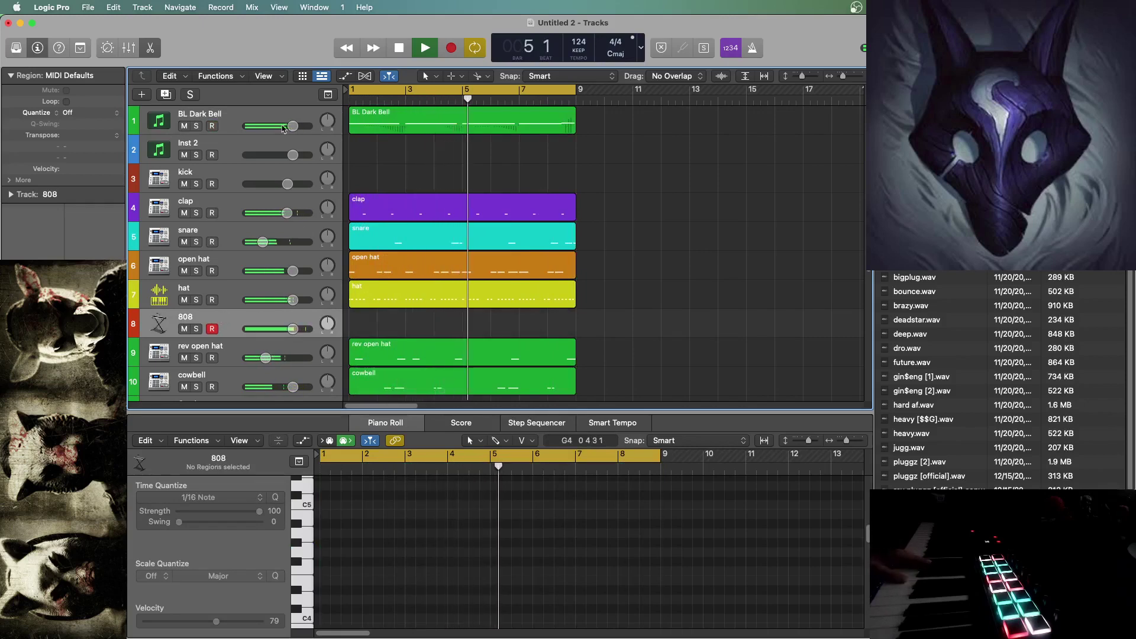
- Record an 808 bass pattern on the 808 track across the eight-bar loop
{"action": "left_click", "coordinate": [400, 48]}
{"action": "left_click", "coordinate": [449, 48]}
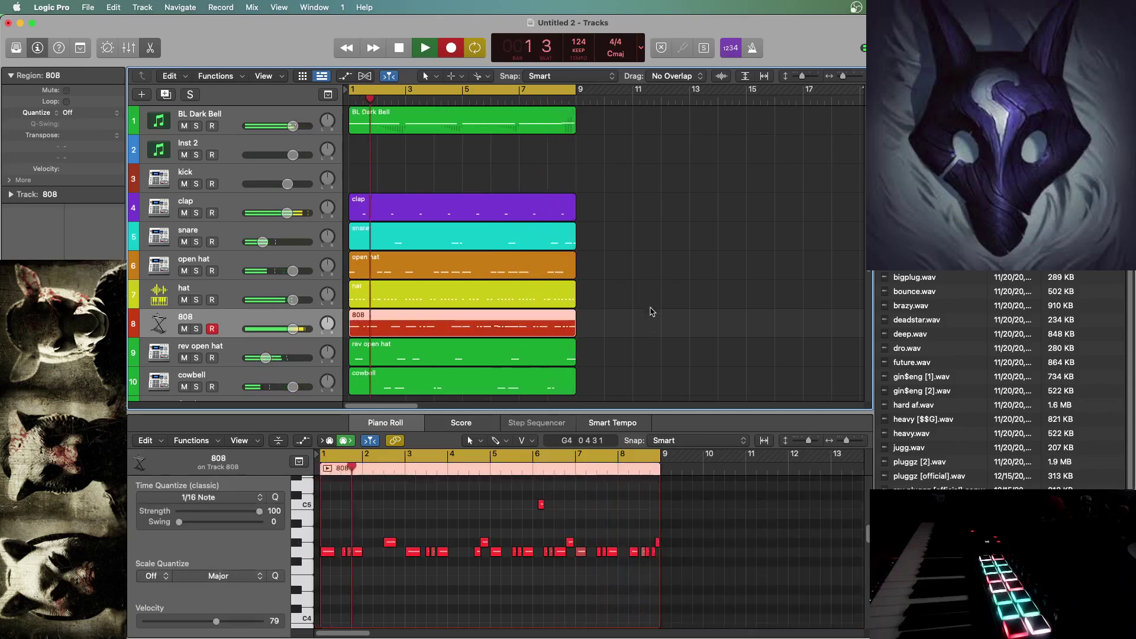
{"action": "key", "text": "space"}
- Play back the recorded 808 region and inspect its notes through bar 8 in the Piano Roll
{"action": "left_click", "coordinate": [509, 331]}
{"action": "left_click", "coordinate": [566, 601]}
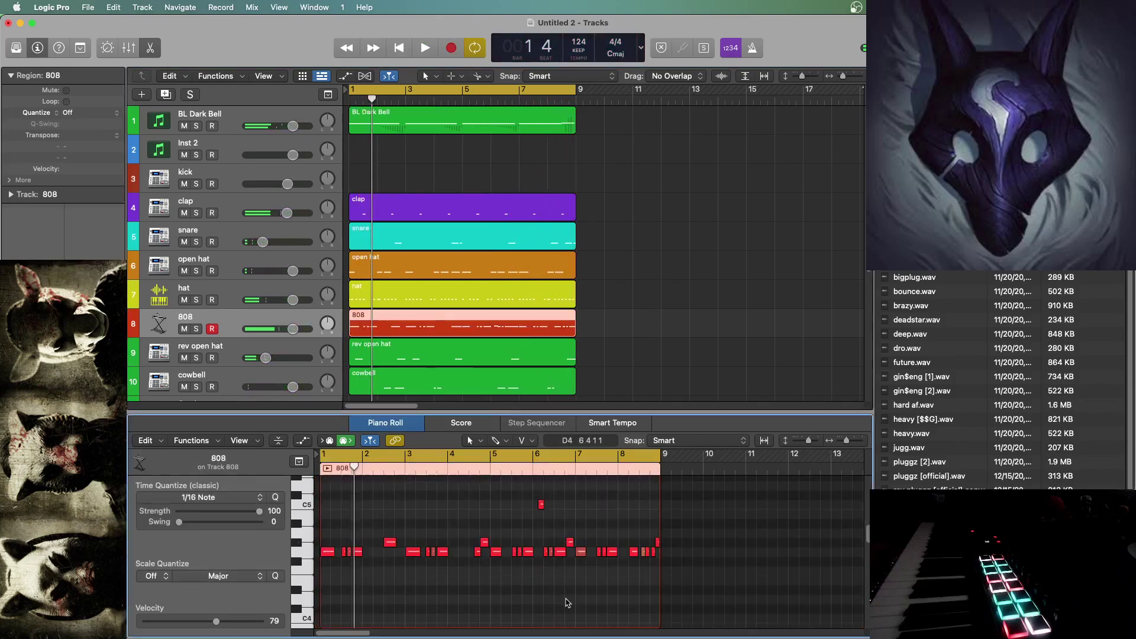
{"action": "key", "text": "space"}
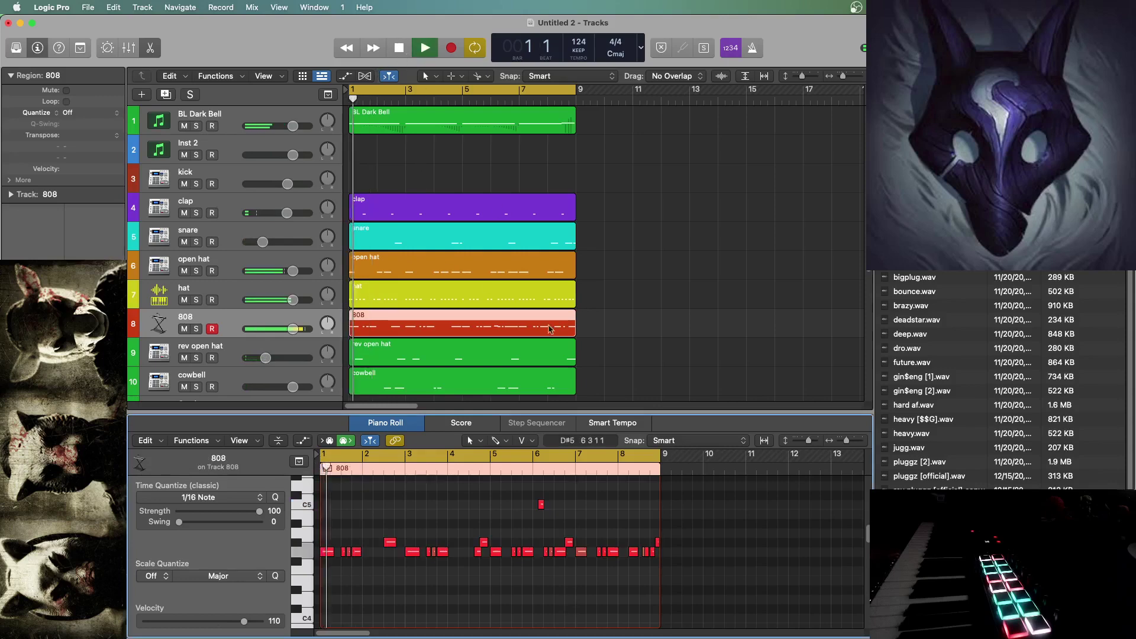
{"action": "left_click_drag", "start_coordinate": [846, 440], "coordinate": [855, 448]}
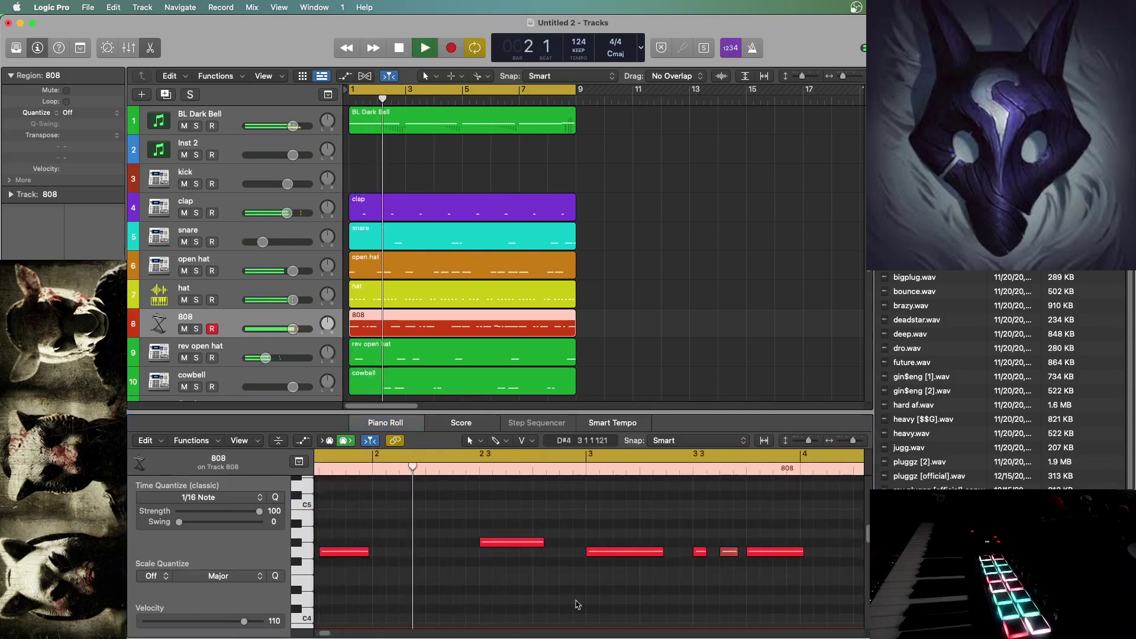
{"action": "left_click_drag", "start_coordinate": [330, 634], "coordinate": [348, 633]}
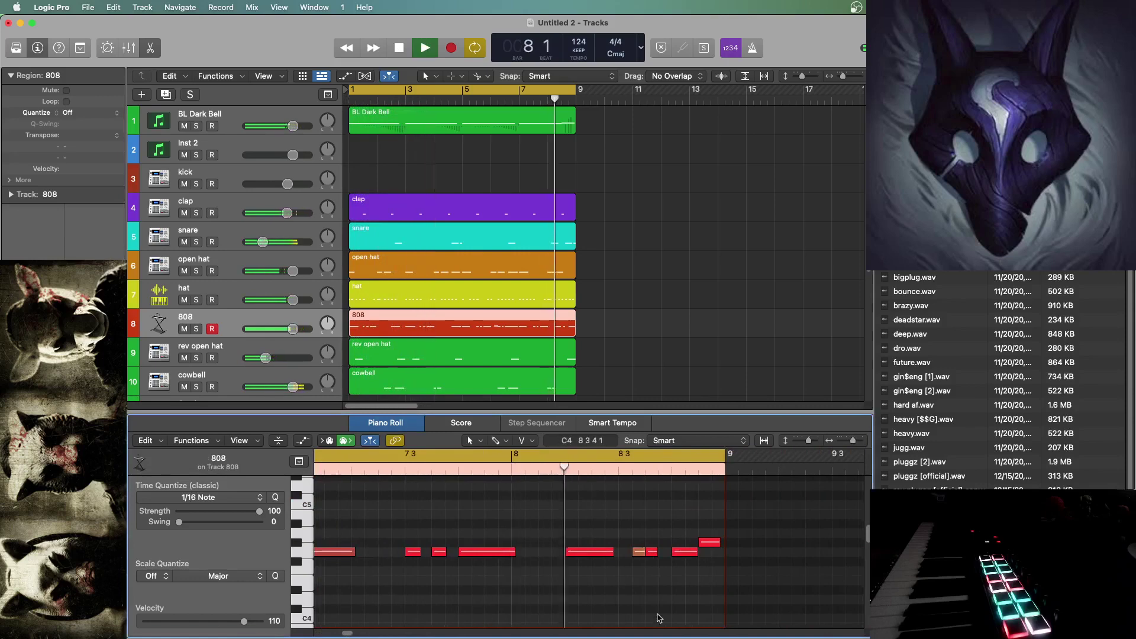
{"action": "key", "text": "space"}
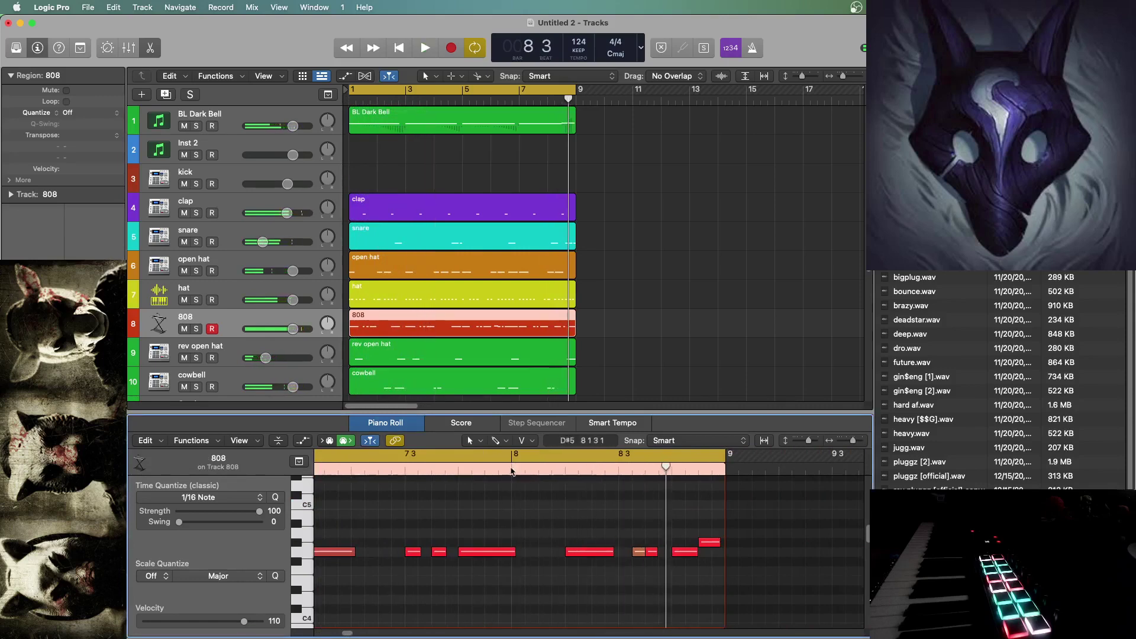
- Move the two short 808 notes after bar 8 beat 3 one sixteenth earlier and play the passage from bar 8
{"action": "double_click", "coordinate": [513, 472]}
{"action": "key", "text": "space"}
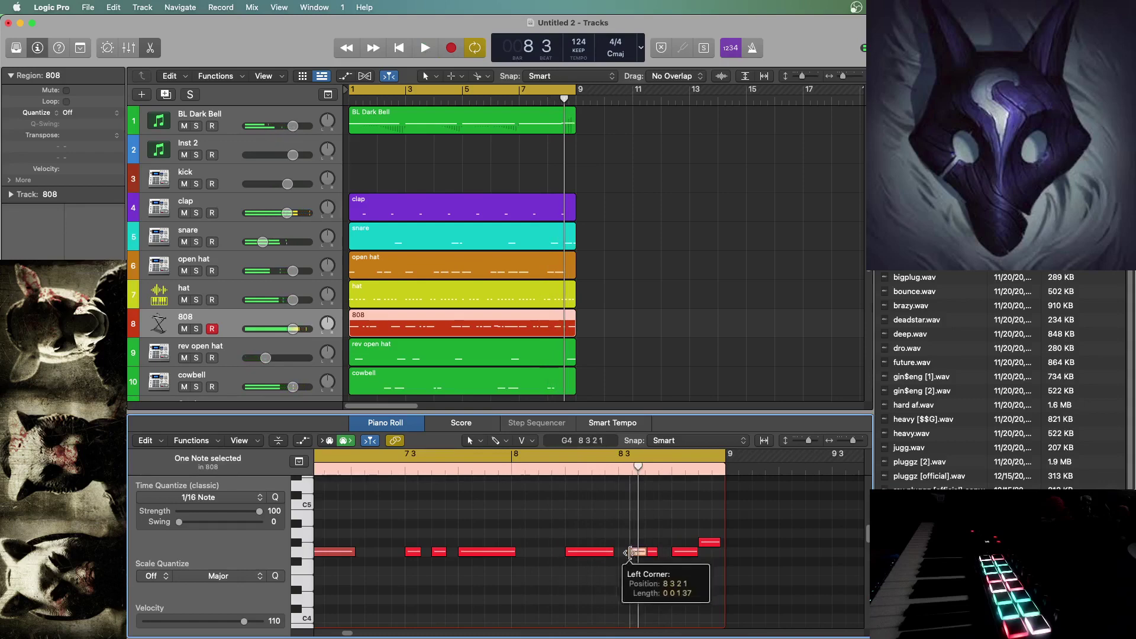
{"action": "left_click_drag", "start_coordinate": [635, 553], "coordinate": [637, 556]}
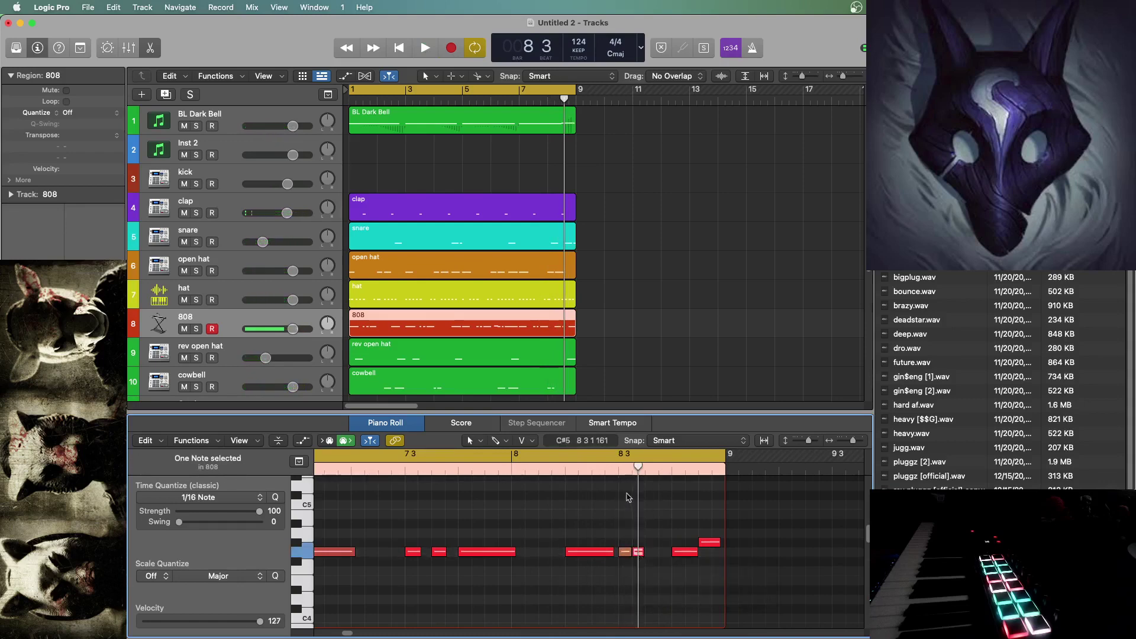
{"action": "key", "text": "space"}
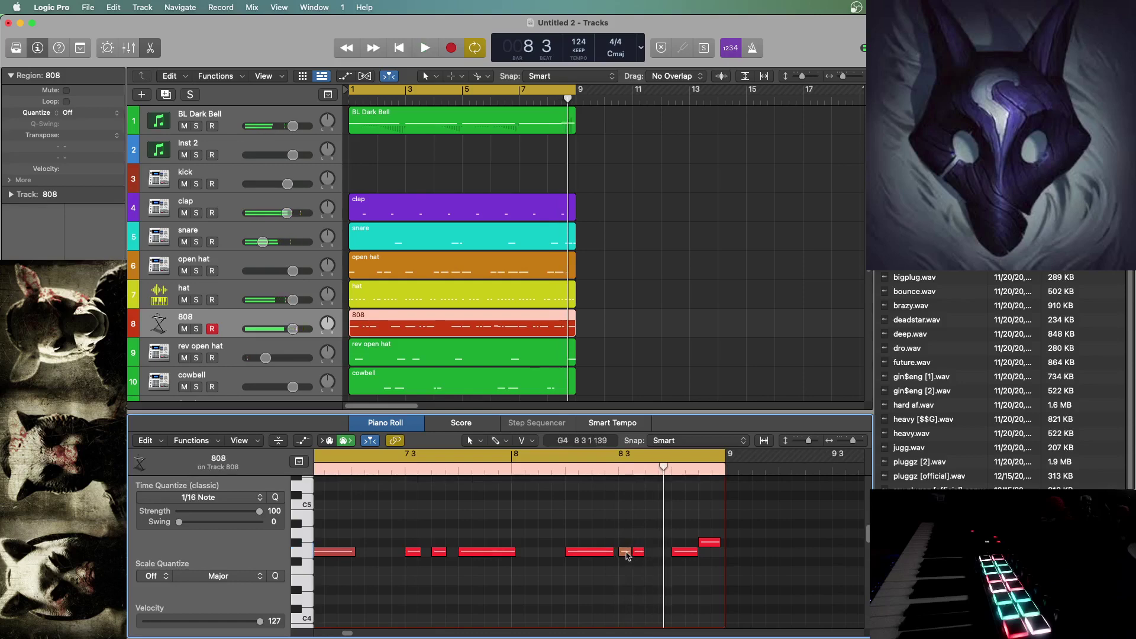
- Split the first short G4 note after bar 8 beat 3 with the Scissors tool and extend the second one to the next note
{"action": "left_click", "coordinate": [516, 443]}
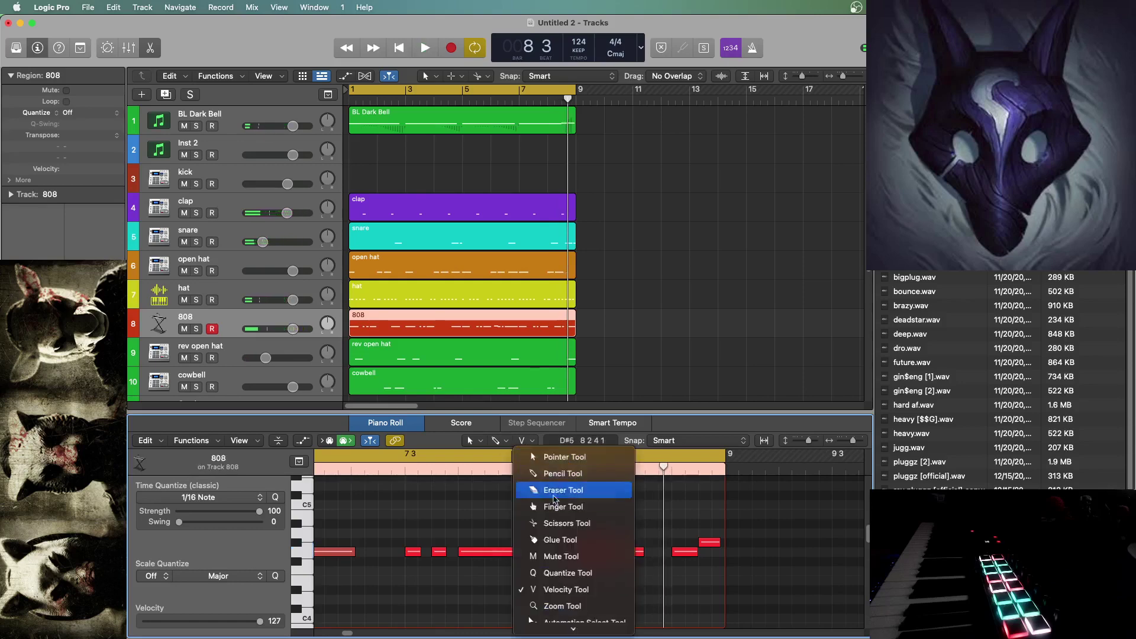
{"action": "left_click", "coordinate": [556, 524]}
{"action": "left_click", "coordinate": [626, 555]}
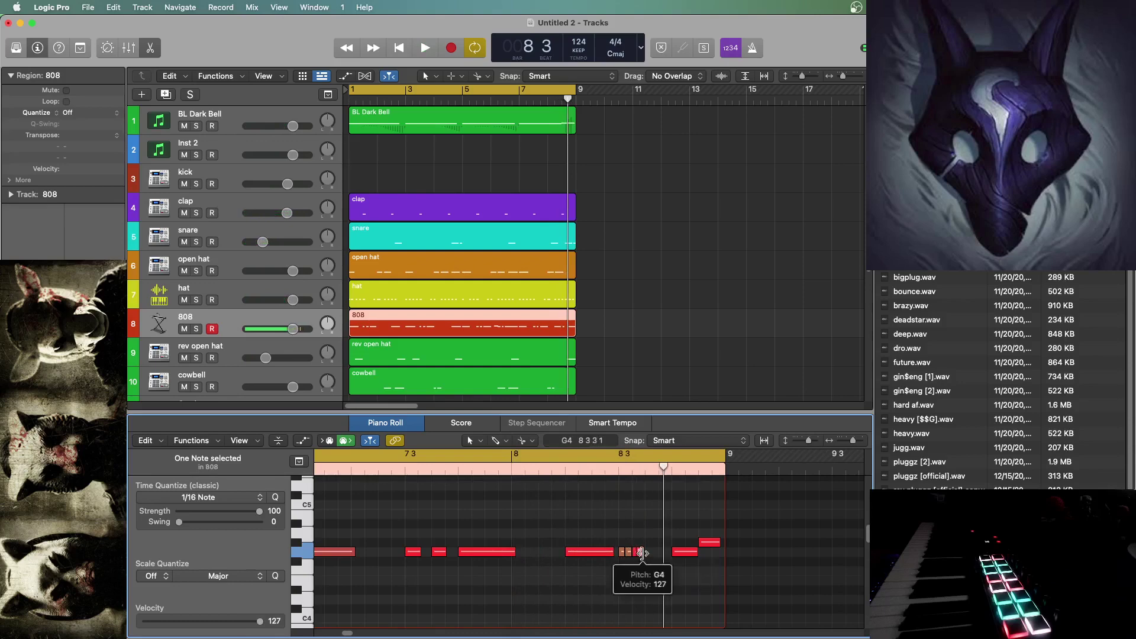
{"action": "left_click_drag", "start_coordinate": [642, 553], "coordinate": [670, 553]}
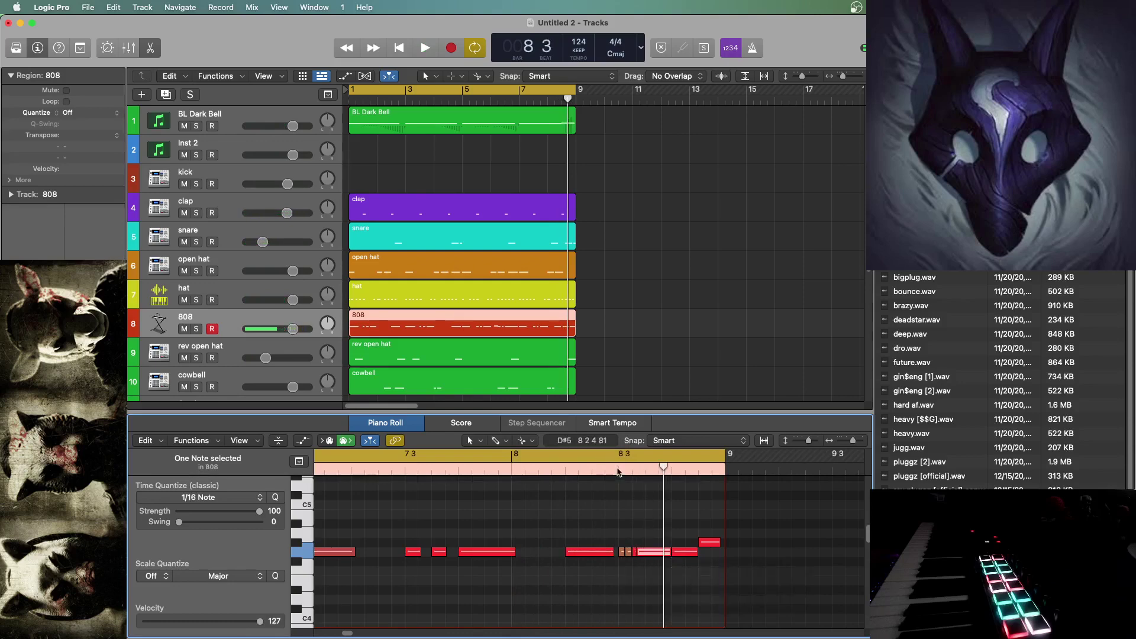
{"action": "left_click", "coordinate": [618, 472]}
{"action": "key", "text": "space"}
{"action": "key", "text": "space"}
- Split the second short G4 note in bar 8 in two, extend its last part to the next note and play the passage
{"action": "left_click", "coordinate": [629, 509]}
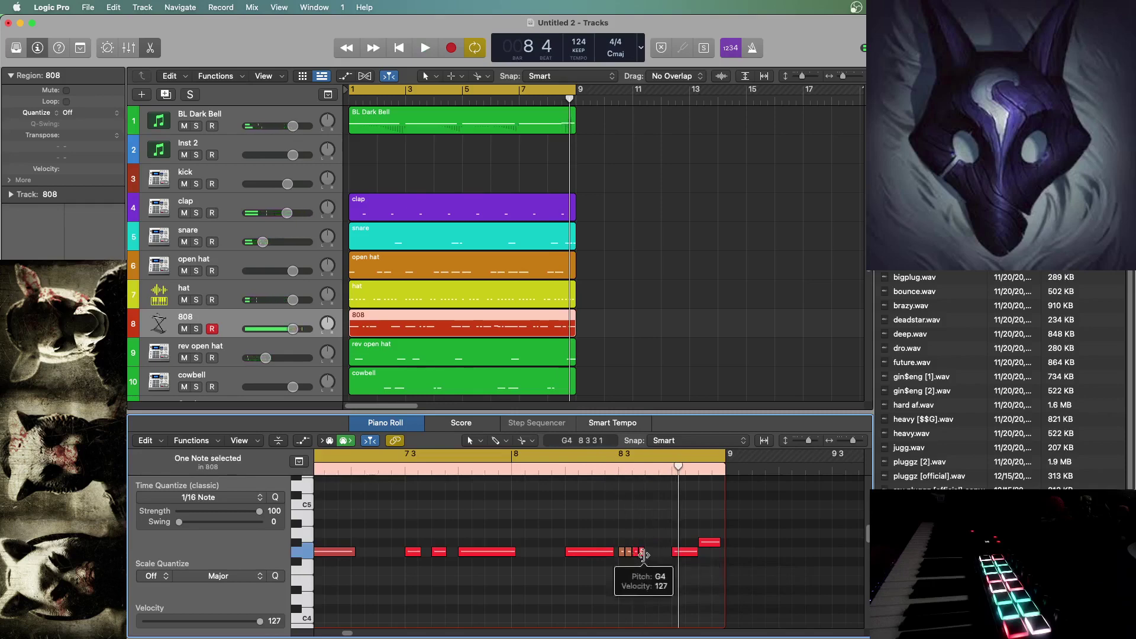
{"action": "left_click_drag", "start_coordinate": [643, 555], "coordinate": [670, 553]}
{"action": "left_click", "coordinate": [619, 476]}
{"action": "key", "text": "space"}
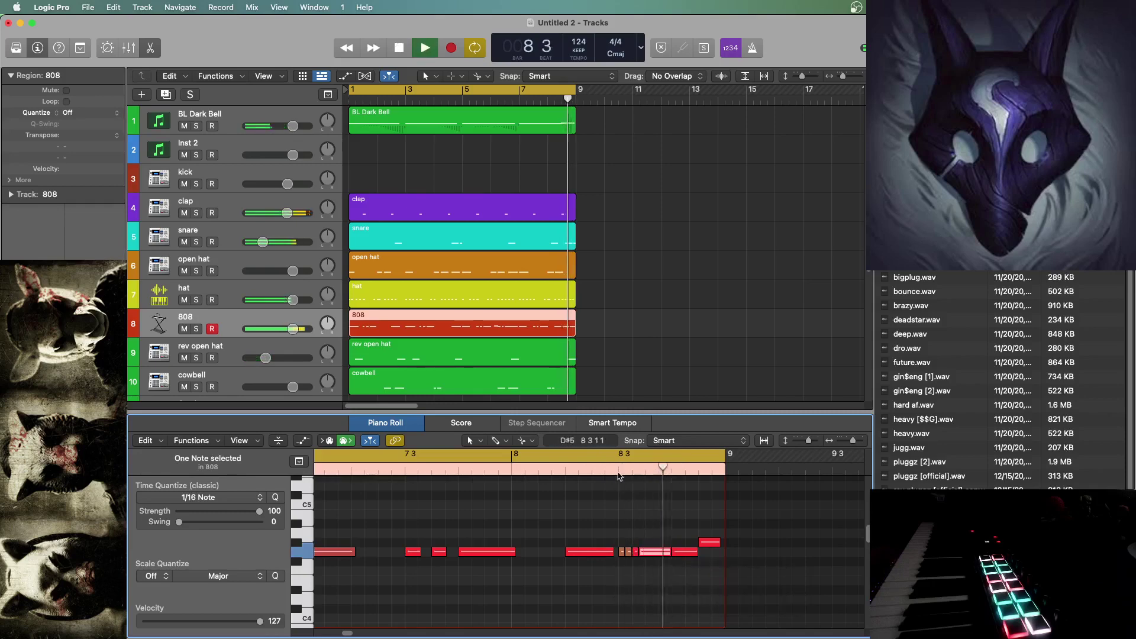
{"action": "left_click", "coordinate": [579, 517]}
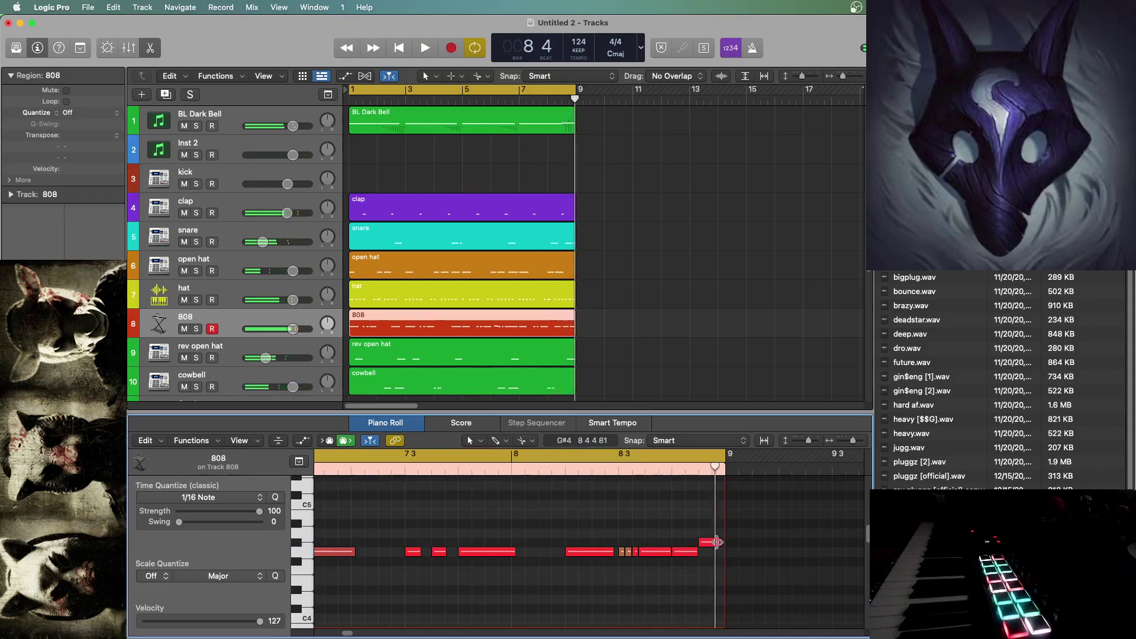
- Extend the last 808 note to the end of bar 8 and raise the final two notes to C5 and C#5
{"action": "left_click_drag", "start_coordinate": [717, 542], "coordinate": [724, 542]}
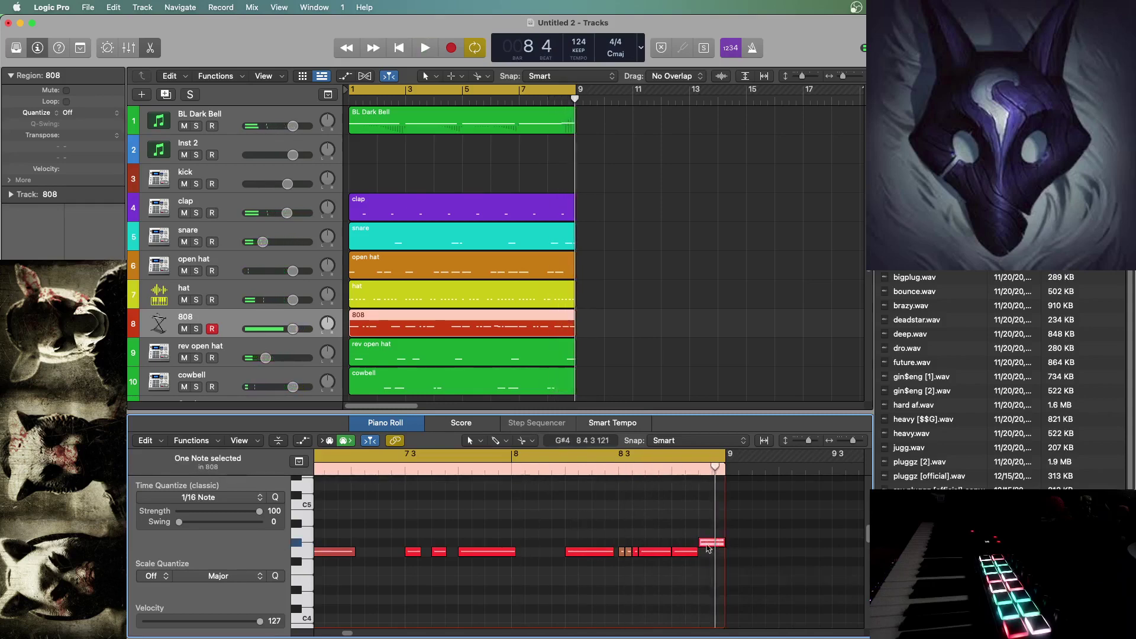
{"action": "scroll", "coordinate": [698, 532], "scroll_direction": "up", "scroll_amount": 5}
{"action": "scroll", "coordinate": [431, 604], "scroll_direction": "down", "scroll_amount": 1}
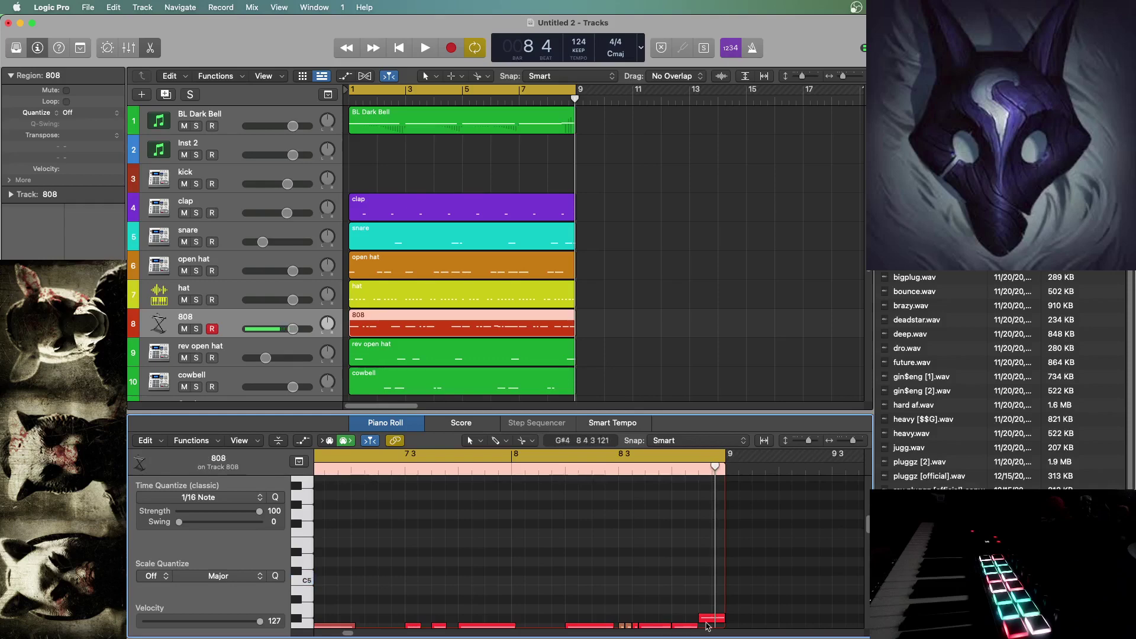
{"action": "left_click_drag", "start_coordinate": [710, 621], "coordinate": [712, 530]}
{"action": "scroll", "coordinate": [686, 579], "scroll_direction": "down", "scroll_amount": 2}
{"action": "left_click", "coordinate": [705, 553]}
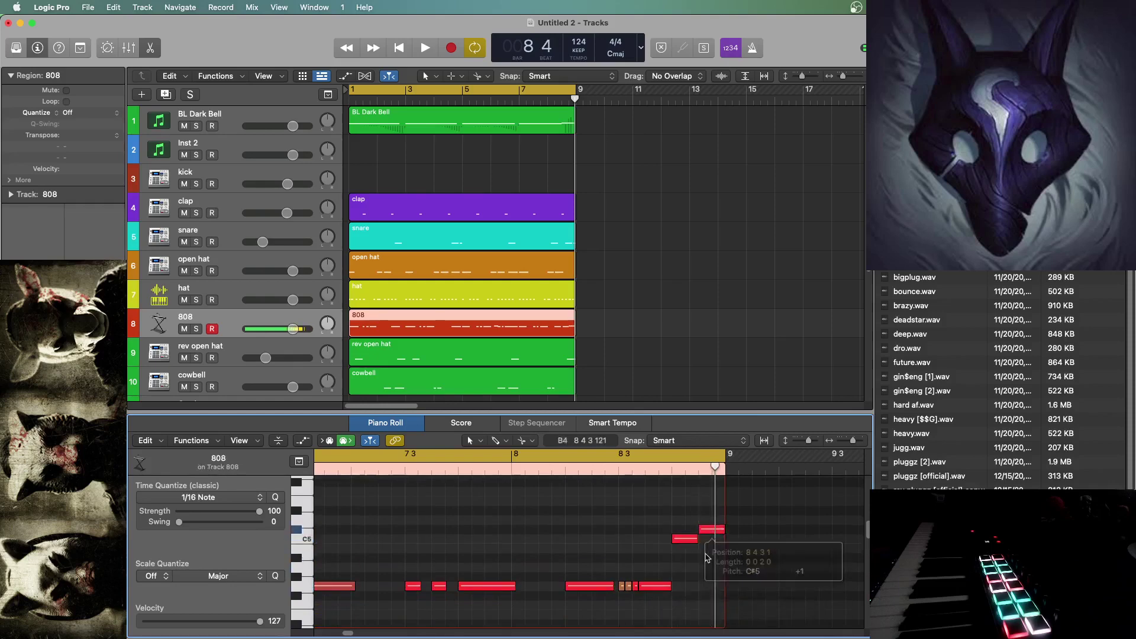
- Play the beat through bar 4, extend the G#4 note before bar 5 to the barline and split it into three notes
{"action": "left_click", "coordinate": [405, 50]}
{"action": "left_click", "coordinate": [425, 48]}
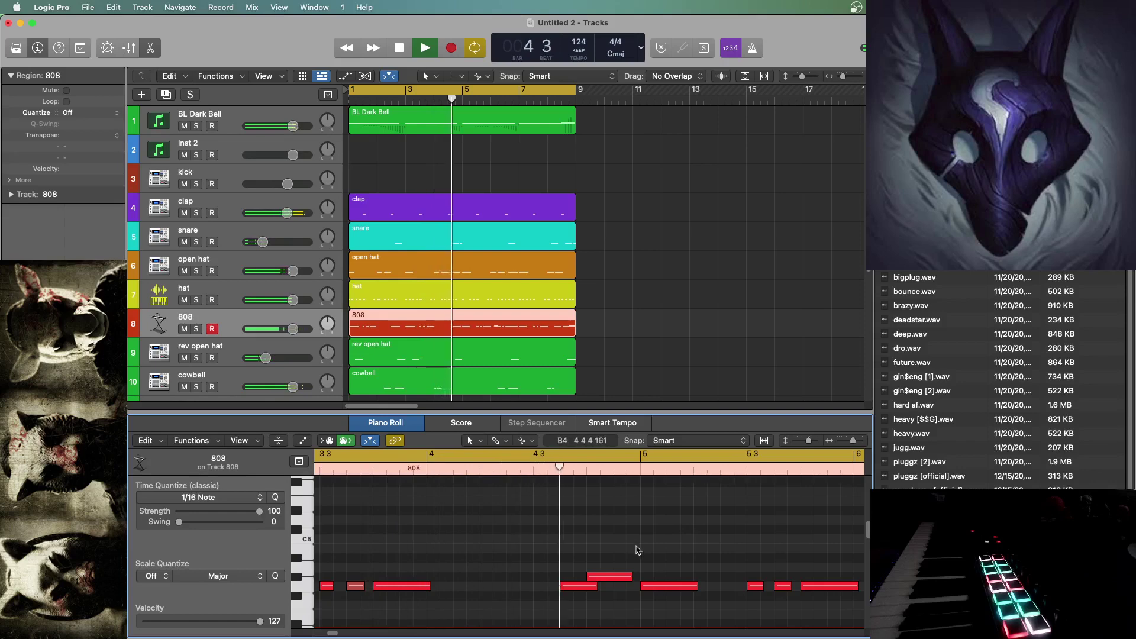
{"action": "key", "text": "space"}
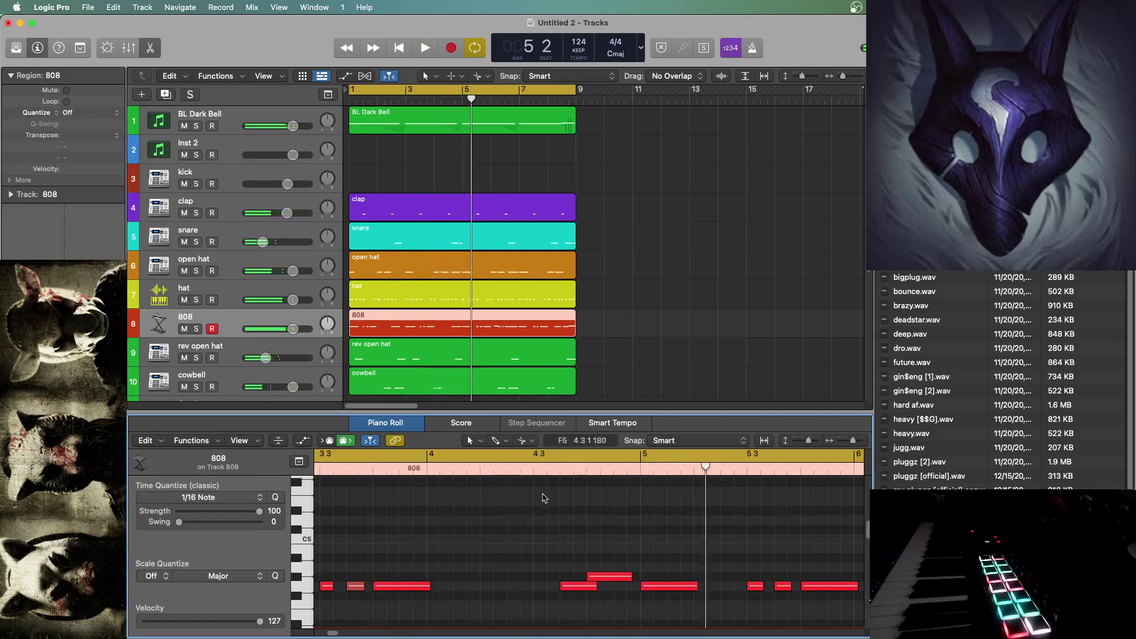
{"action": "double_click", "coordinate": [534, 472]}
{"action": "key", "text": "space"}
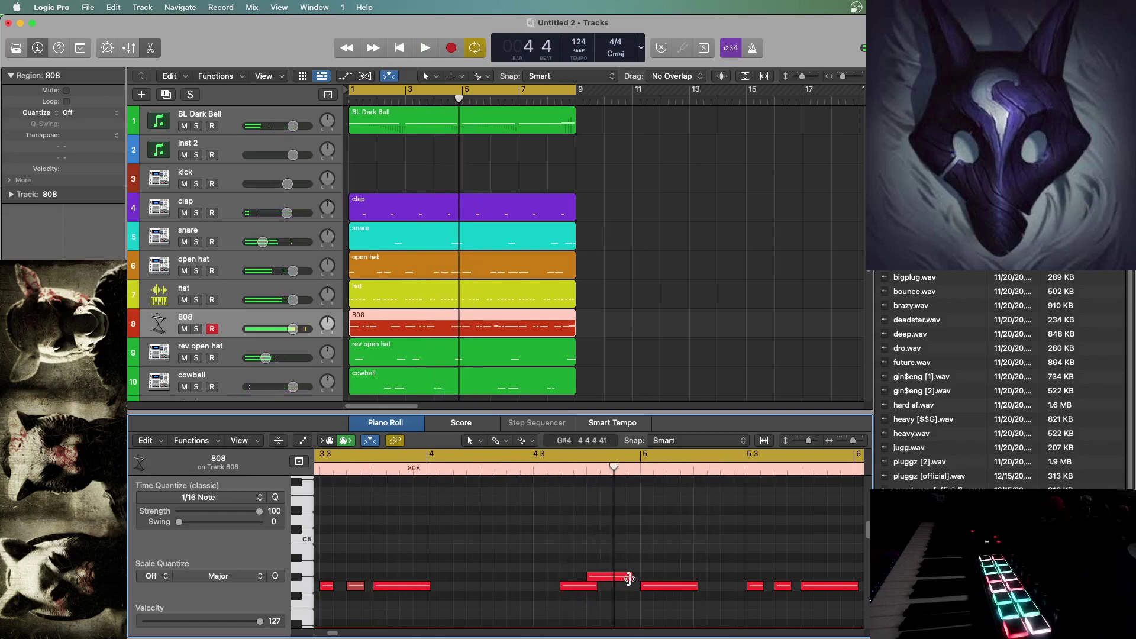
{"action": "mouse_move", "coordinate": [629, 578]}
{"action": "left_mouse_down"}
{"action": "mouse_move", "coordinate": [598, 579]}
{"action": "mouse_move", "coordinate": [638, 579]}
{"action": "left_mouse_up"}
{"action": "left_click", "coordinate": [607, 578], "text": "super"}
{"action": "left_click", "coordinate": [621, 580], "text": "super"}
{"action": "double_click", "coordinate": [537, 469]}
{"action": "key", "text": "space"}
{"action": "left_click", "coordinate": [617, 545]}
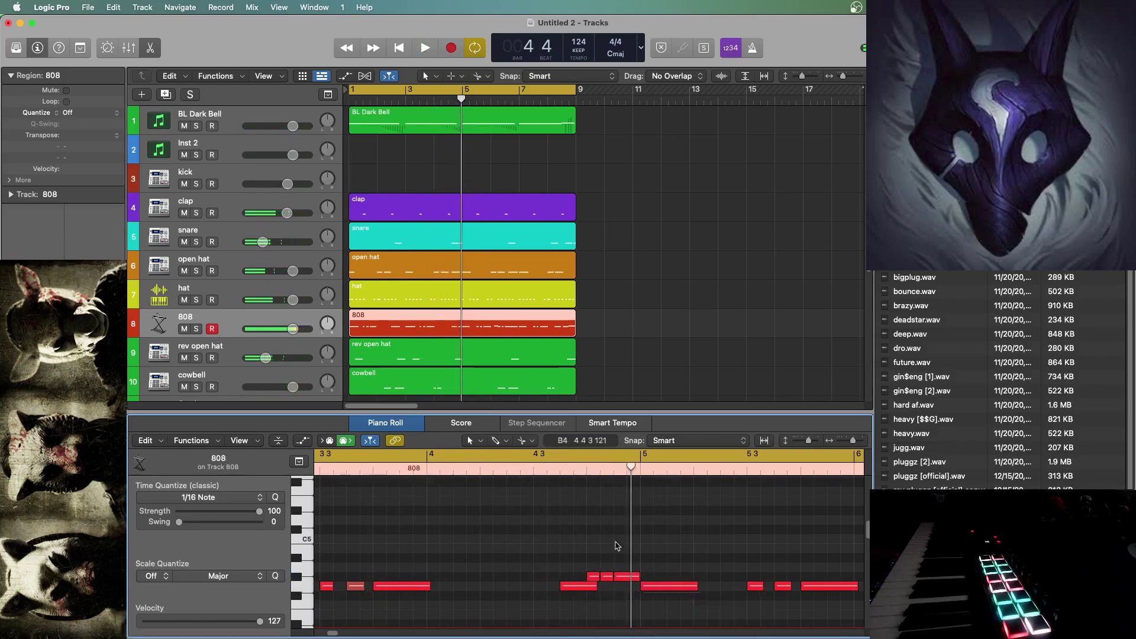
- Replace the first part of the C5 note in bar 6 with a C#5 note, leaving a shorter C5, and play the result
{"action": "double_click", "coordinate": [534, 469]}
{"action": "key", "text": "space"}
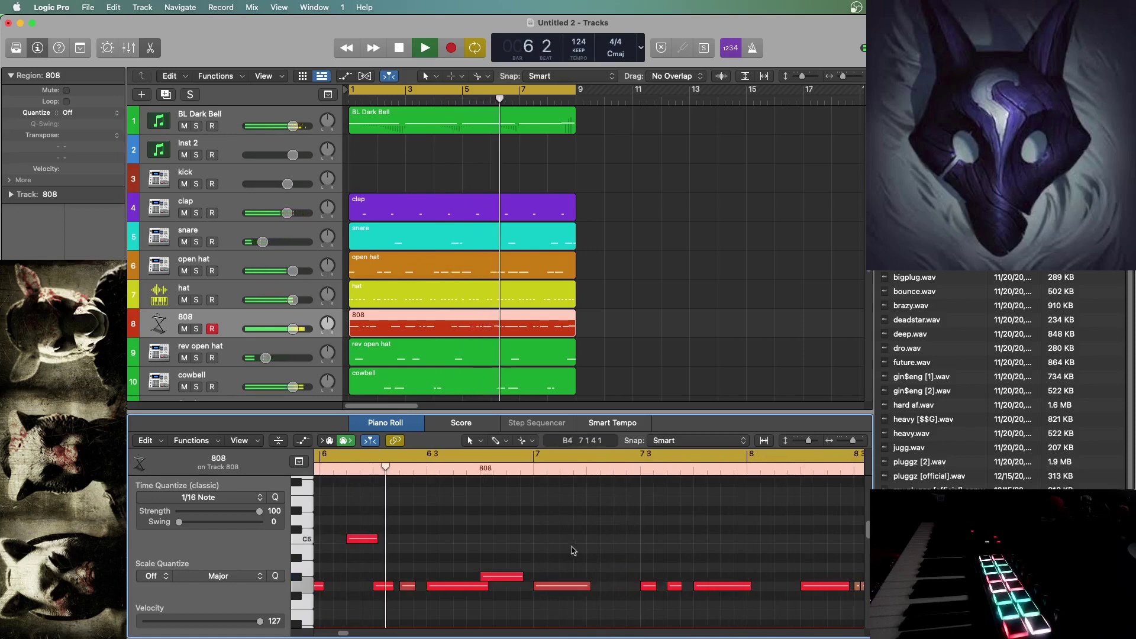
{"action": "key", "text": "space"}
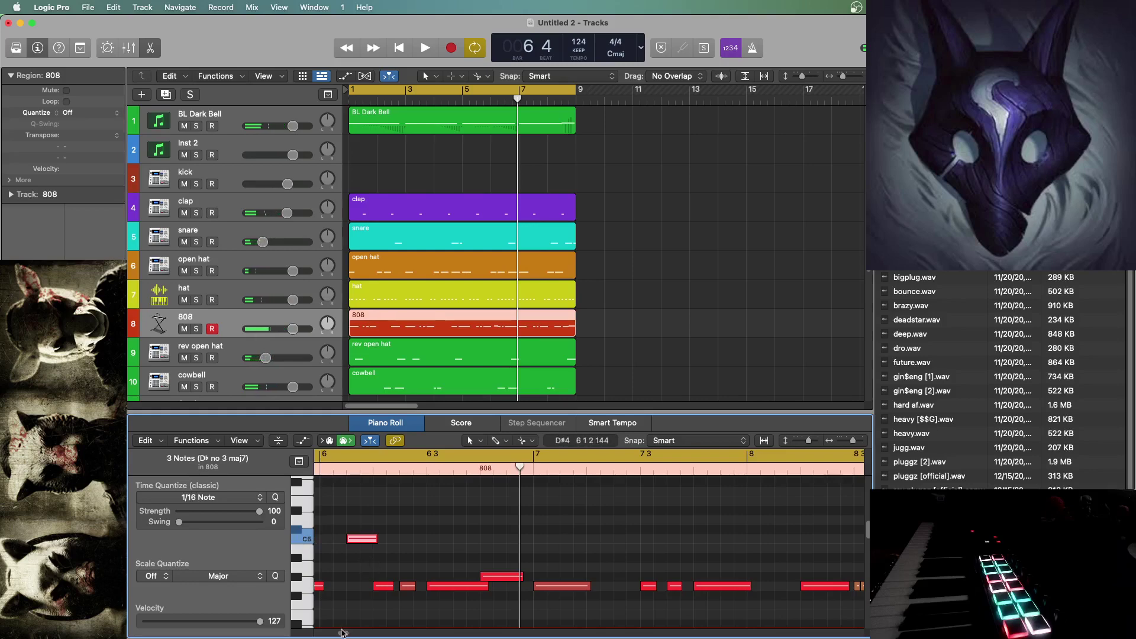
{"action": "left_click_drag", "start_coordinate": [342, 631], "coordinate": [334, 632]}
{"action": "double_click", "coordinate": [515, 468]}
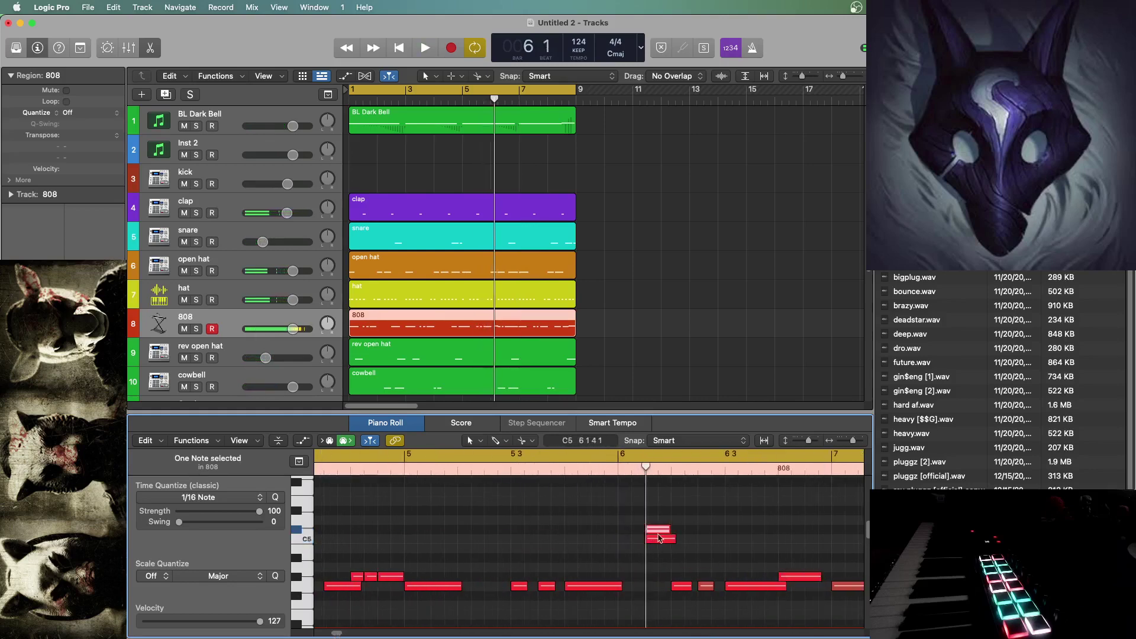
{"action": "left_click_drag", "start_coordinate": [645, 538], "coordinate": [671, 535]}
{"action": "key", "text": "space"}
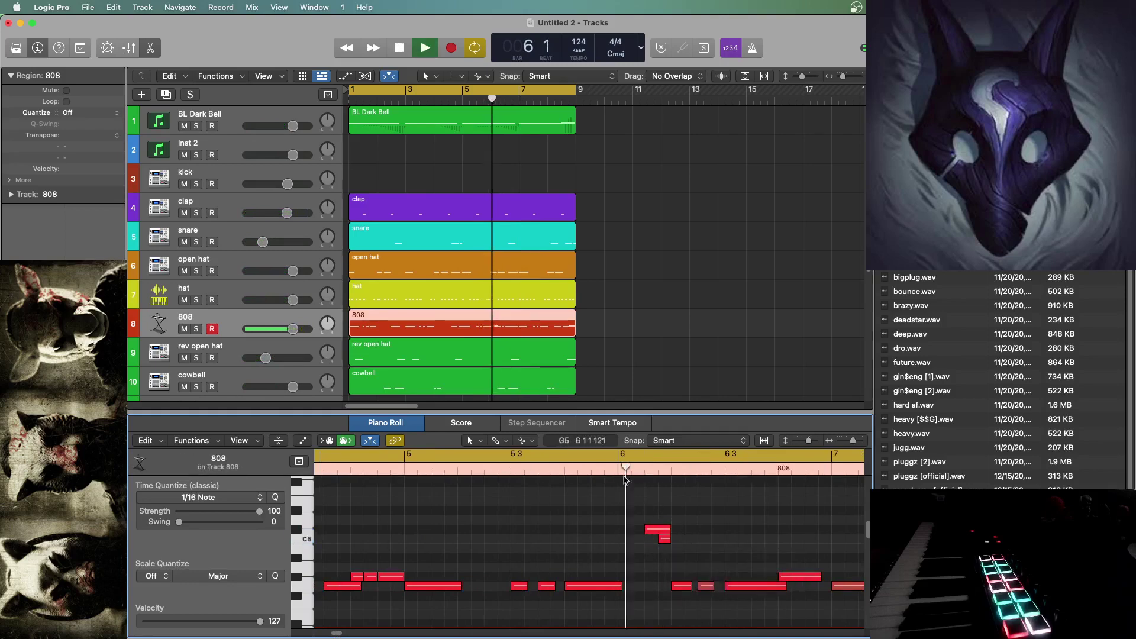
{"action": "key", "text": "space"}
{"action": "key", "text": "space"}
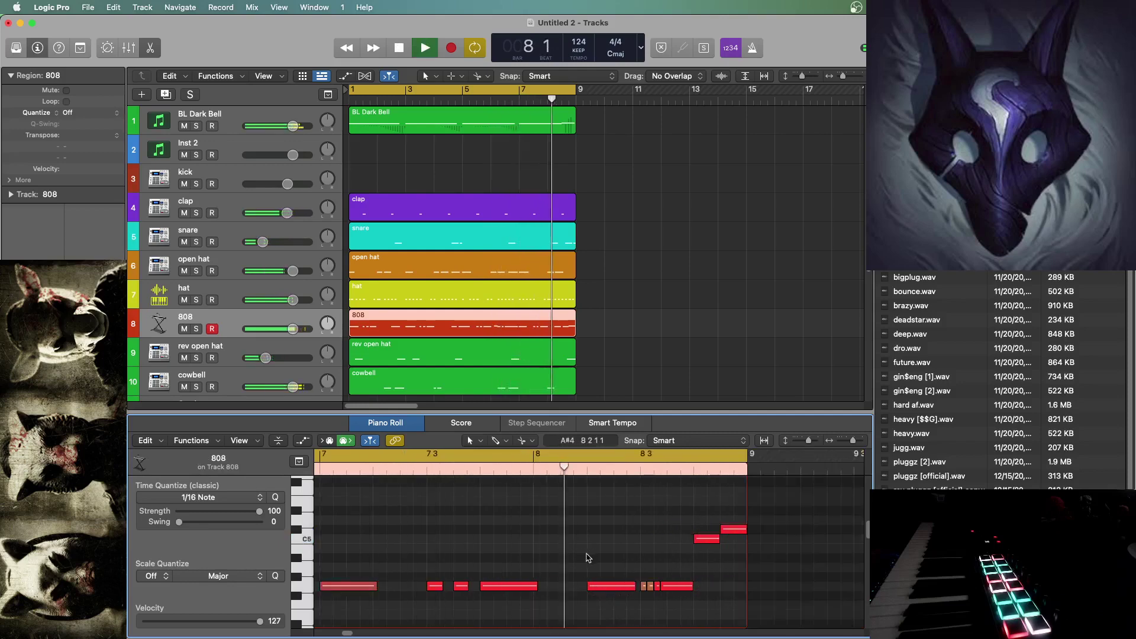
{"action": "key", "text": "space"}
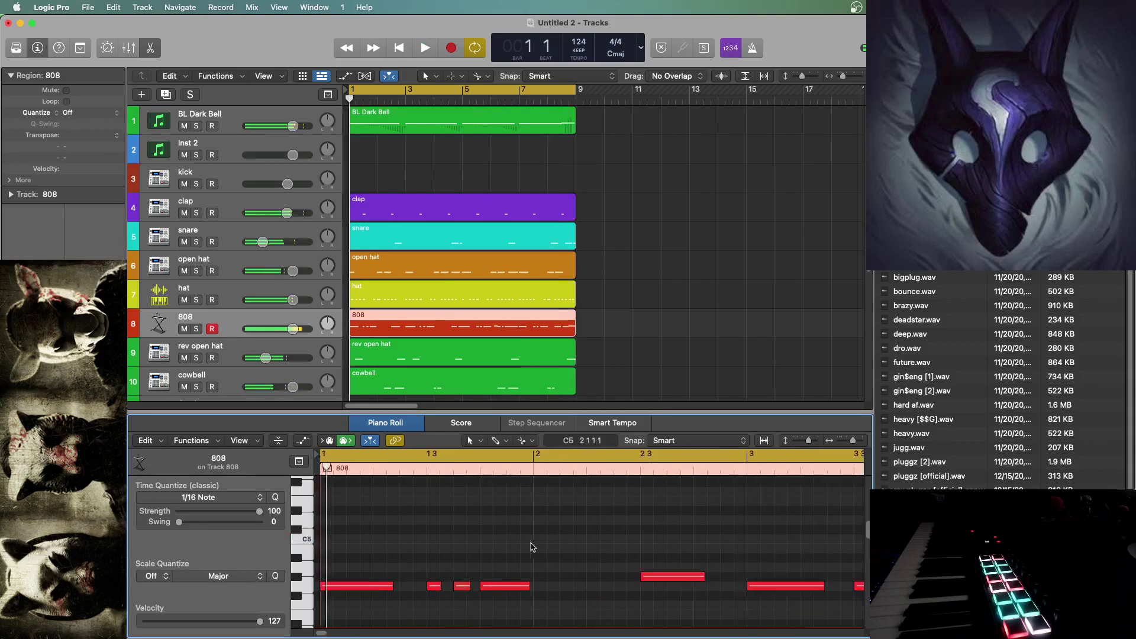
- Raise the velocity of all 808 notes to 127 with the Velocity tool
{"action": "key", "text": "super+a"}
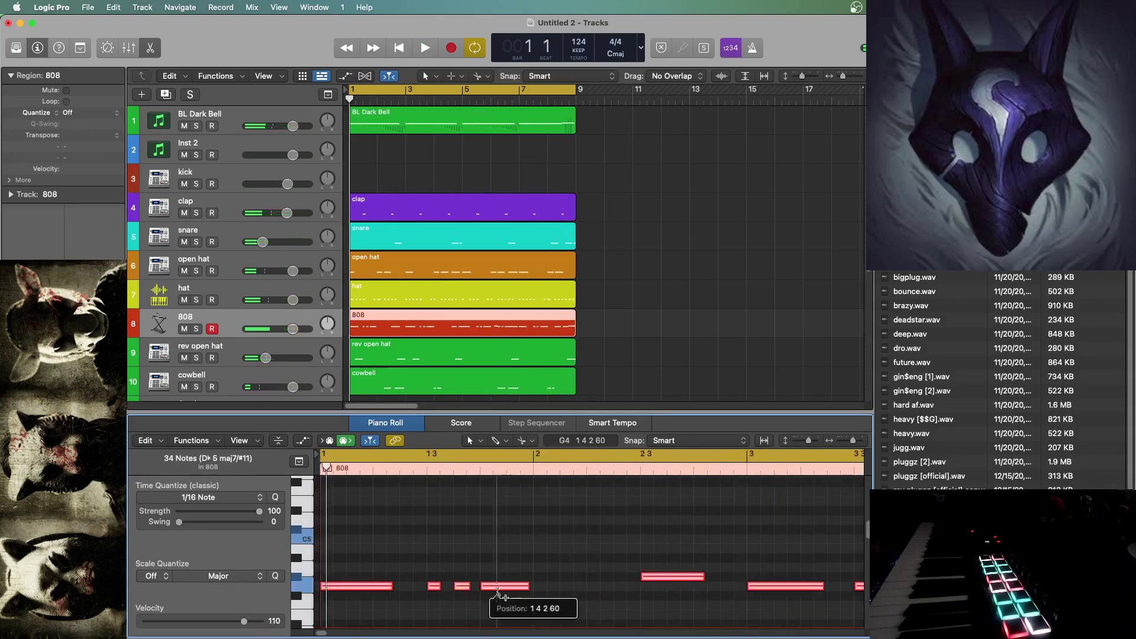
{"action": "key", "text": "t"}
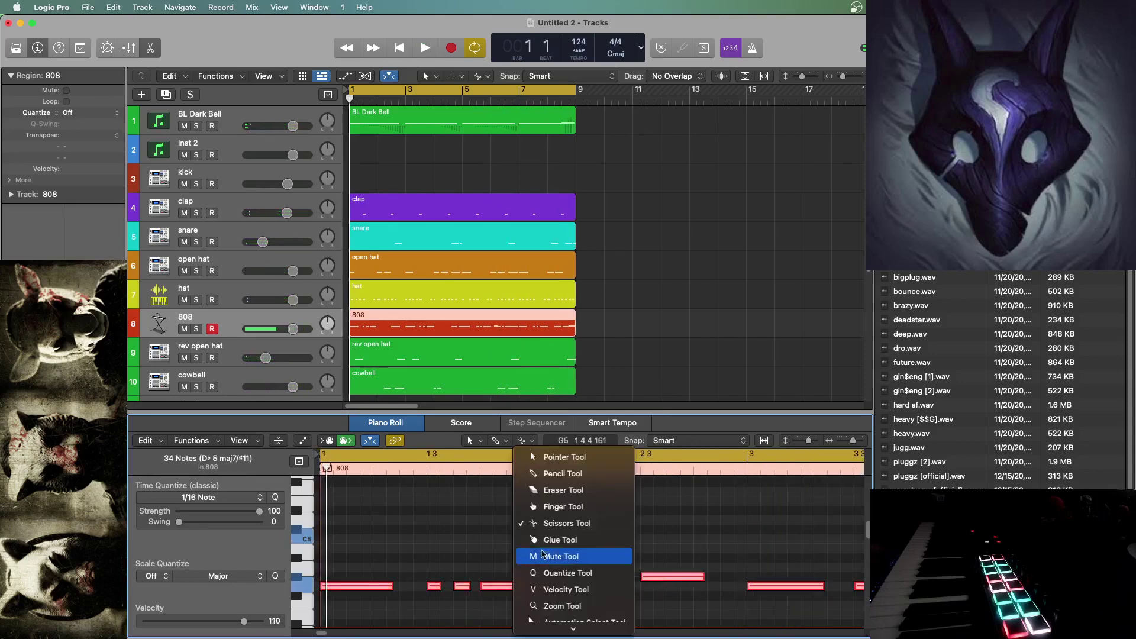
{"action": "left_click", "coordinate": [540, 593]}
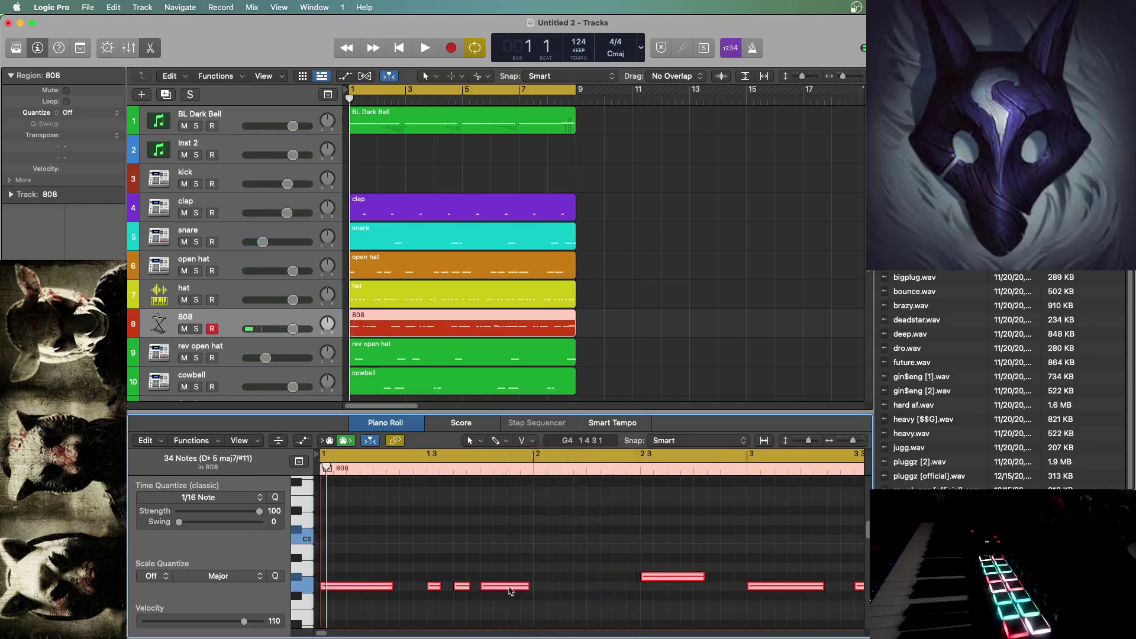
{"action": "left_click_drag", "start_coordinate": [510, 589], "coordinate": [504, 526]}
{"action": "left_click", "coordinate": [504, 526]}
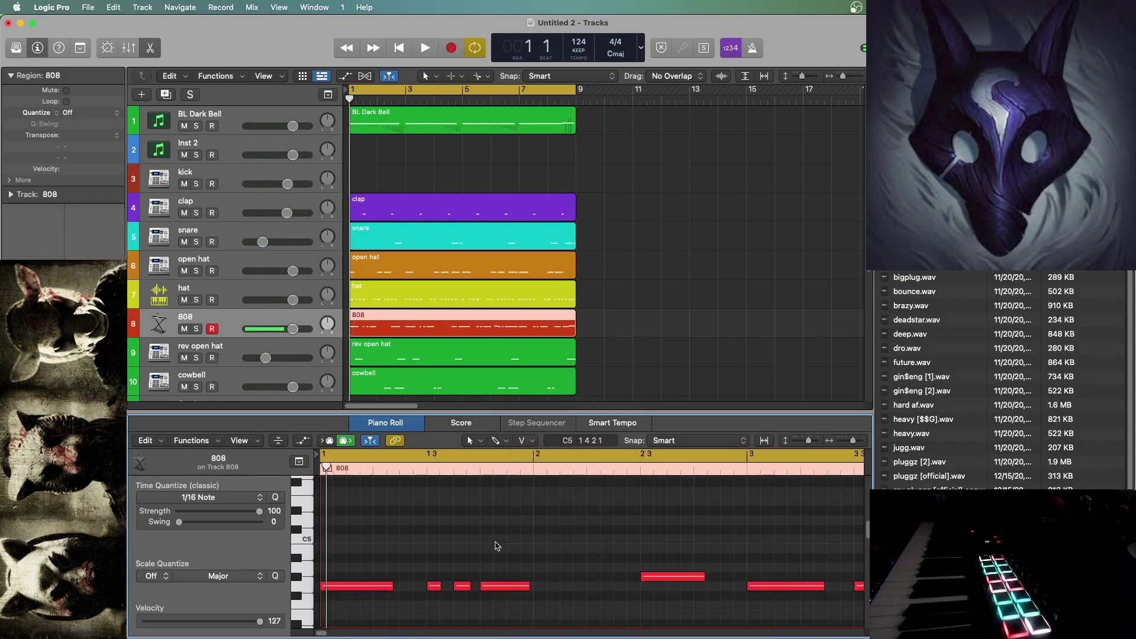
- Extend all 808 notes to their following notes with Force Legato, comparing the loop with and without it during playback
{"action": "key", "text": "super+a"}
{"action": "right_click", "coordinate": [385, 593]}
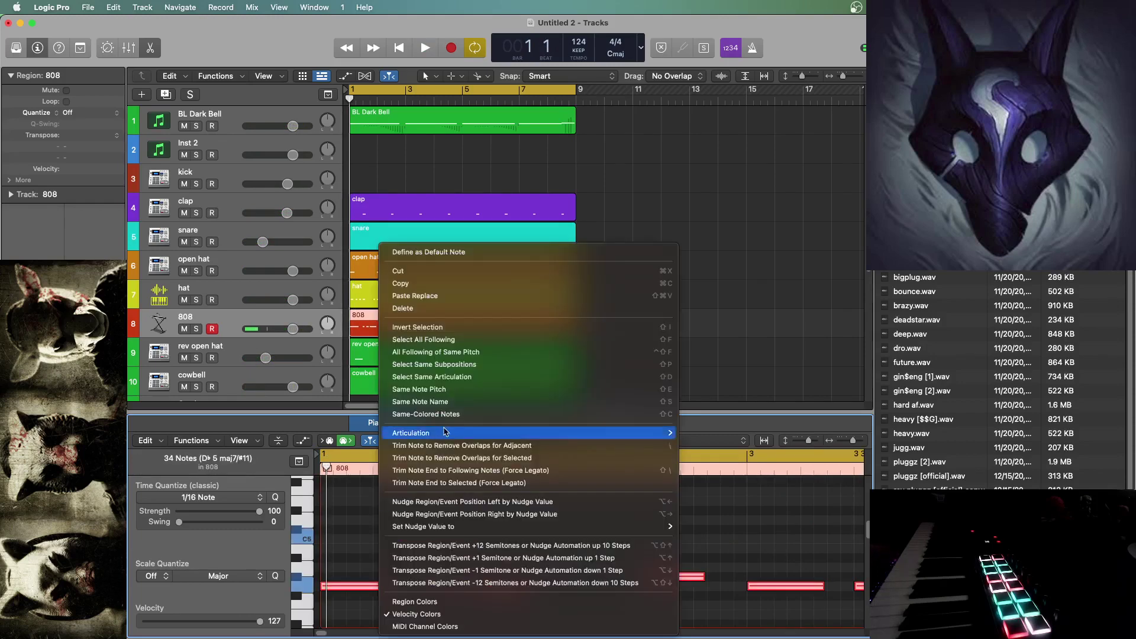
{"action": "mouse_move", "coordinate": [599, 524]}
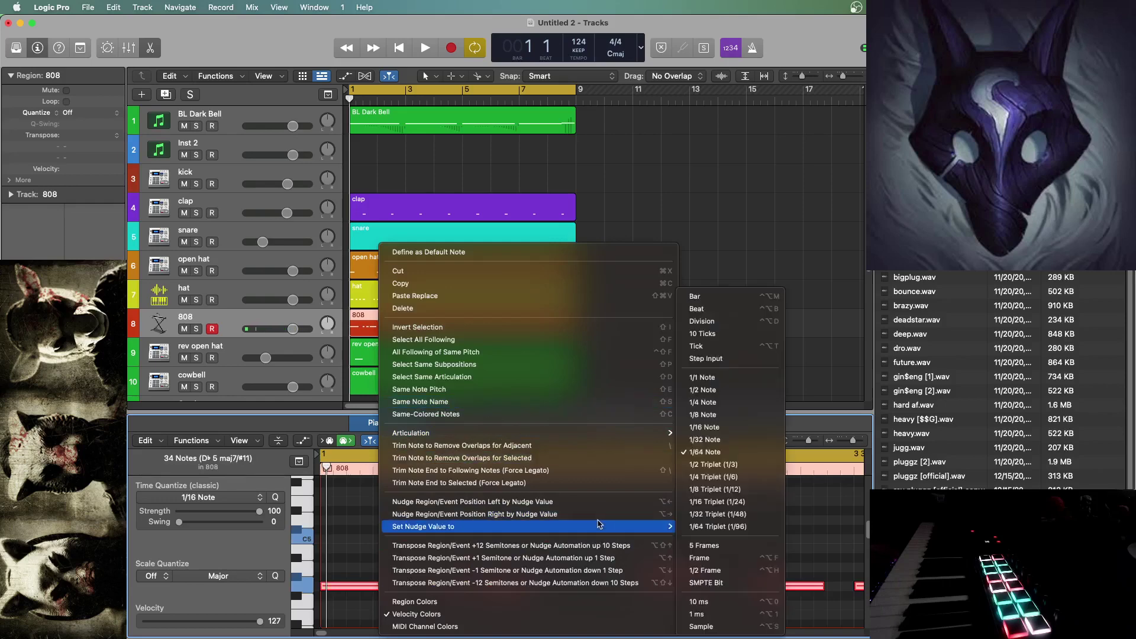
{"action": "left_click", "coordinate": [544, 470]}
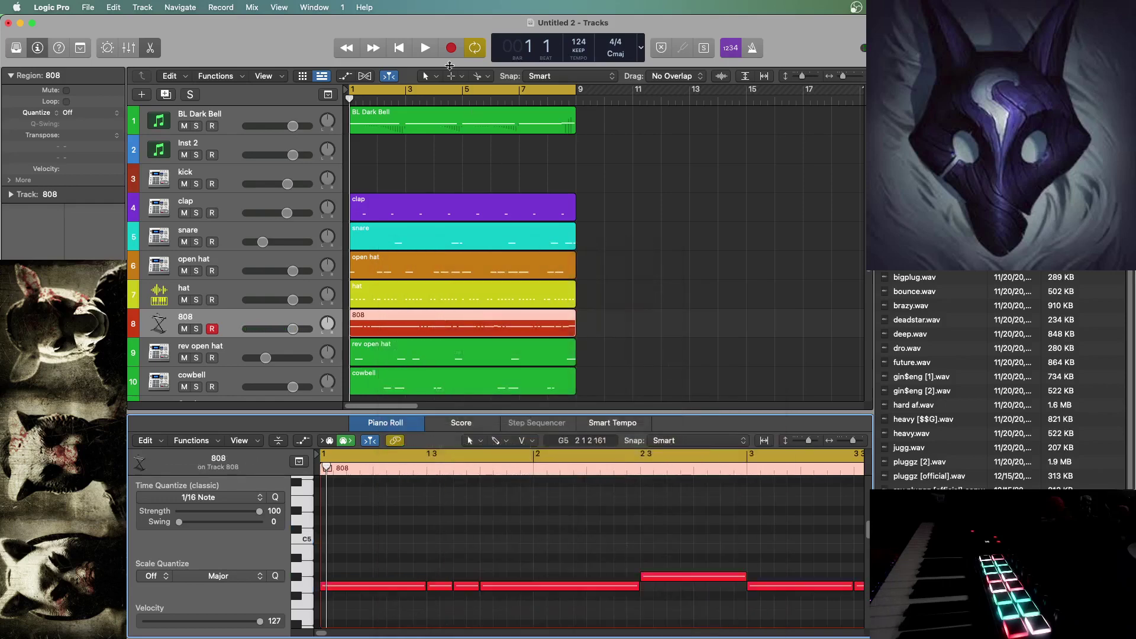
{"action": "key", "text": "space"}
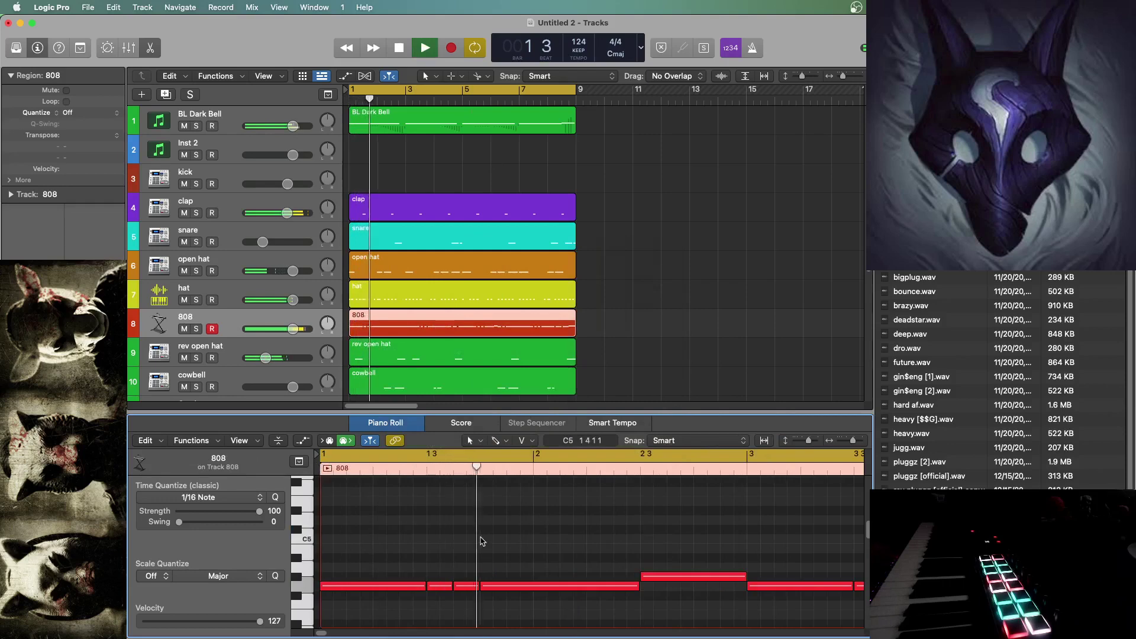
{"action": "key", "text": "super+z"}
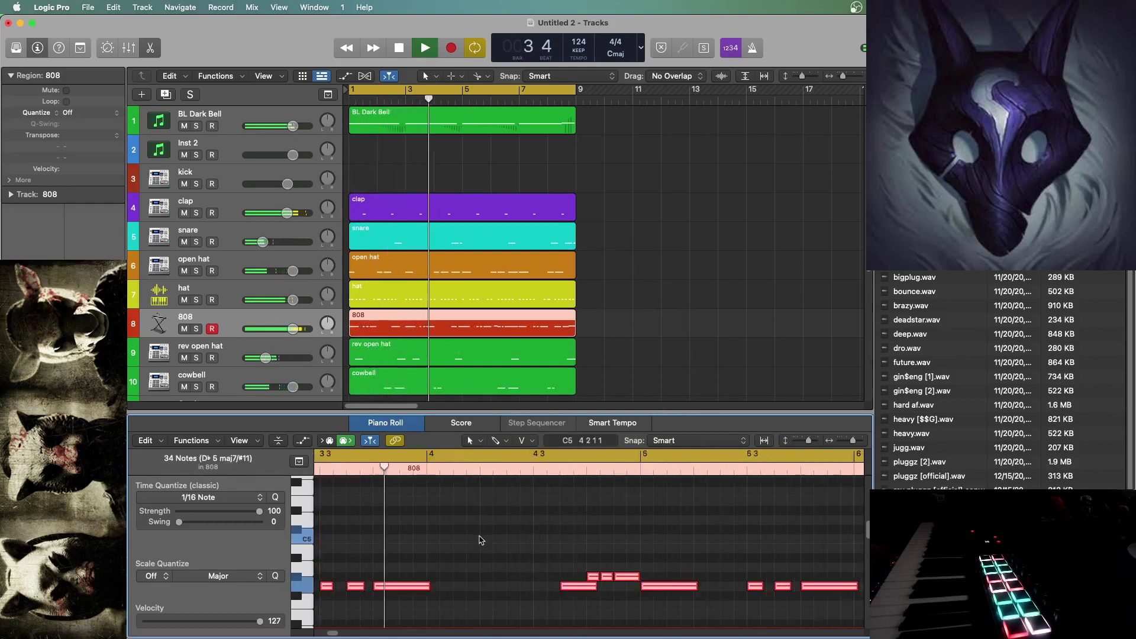
{"action": "right_click", "coordinate": [480, 538]}
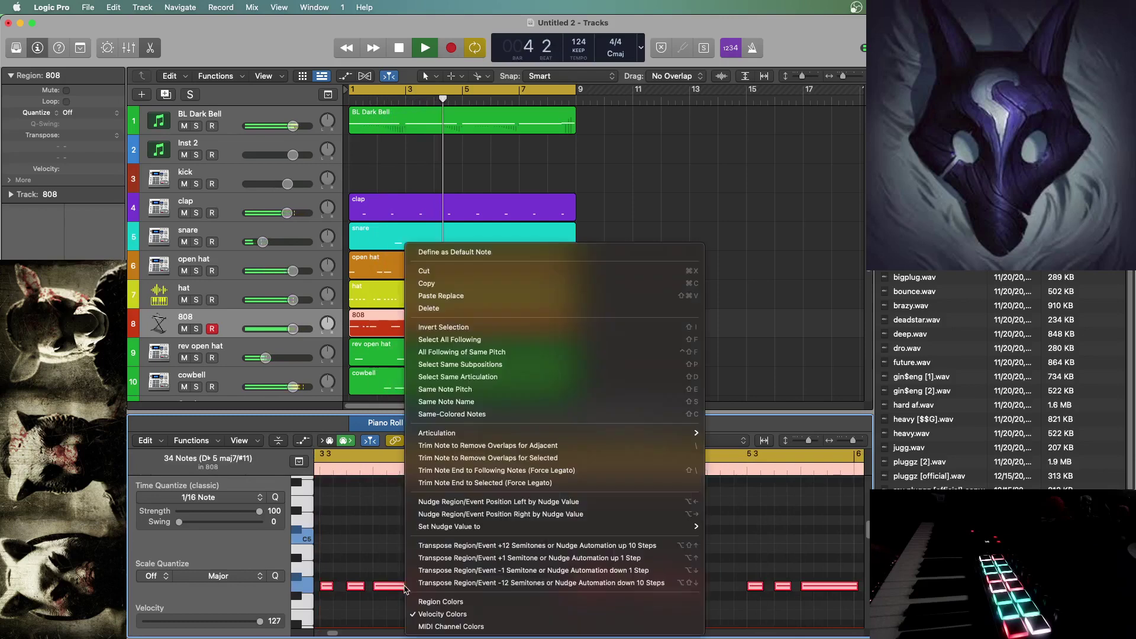
{"action": "left_click", "coordinate": [473, 471]}
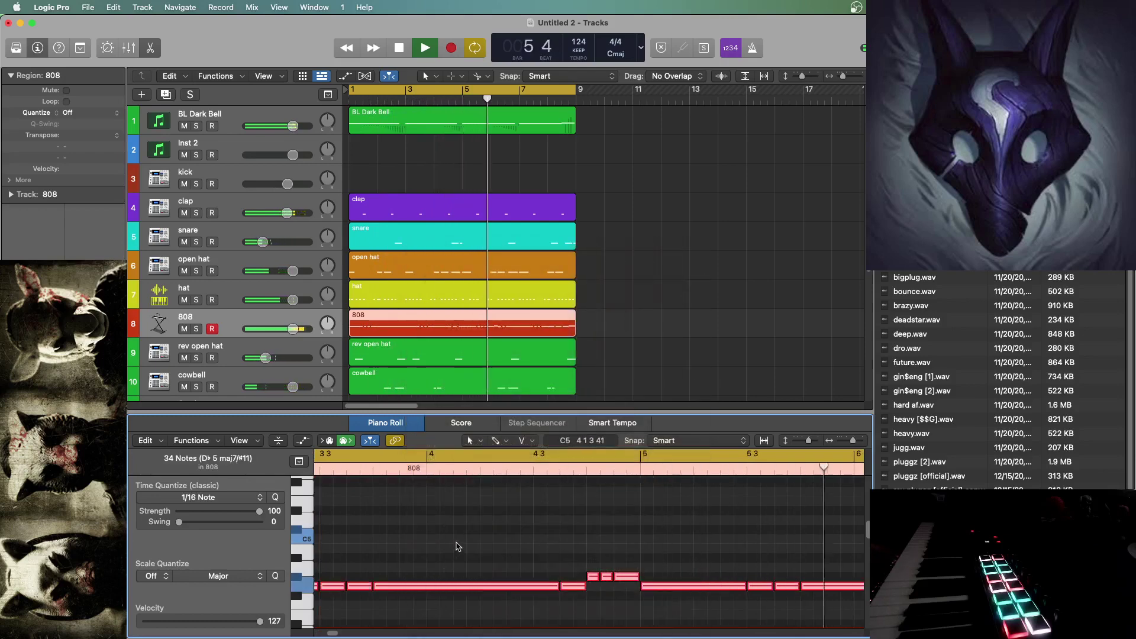
- Select all the 808 notes and transpose them down while the loop plays
{"action": "left_click", "coordinate": [459, 543]}
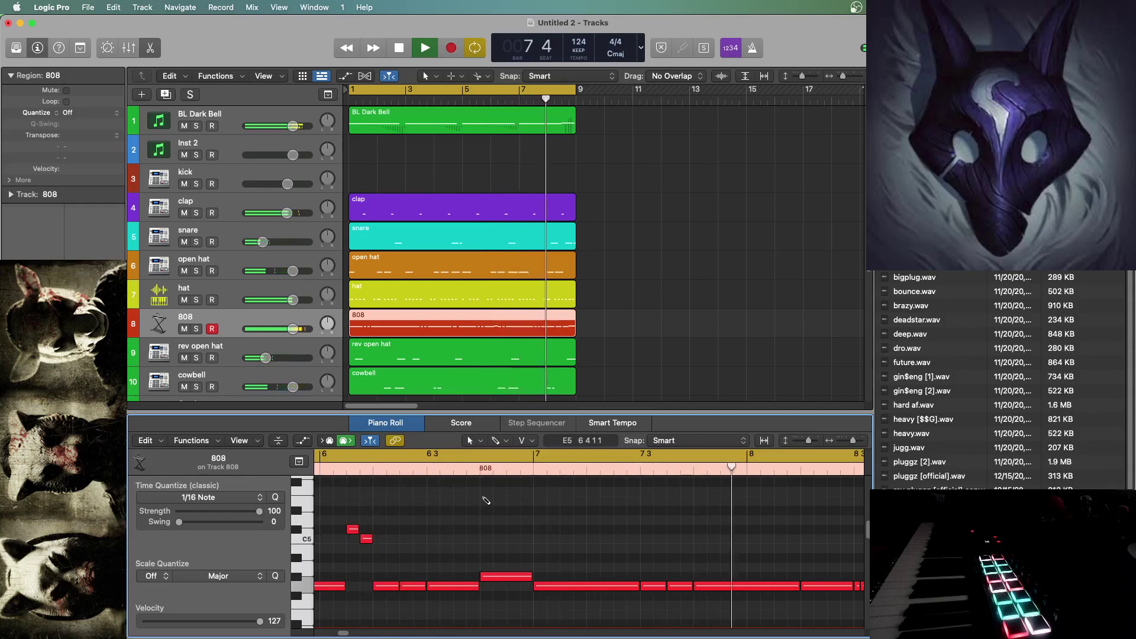
{"action": "key", "text": "super+a"}
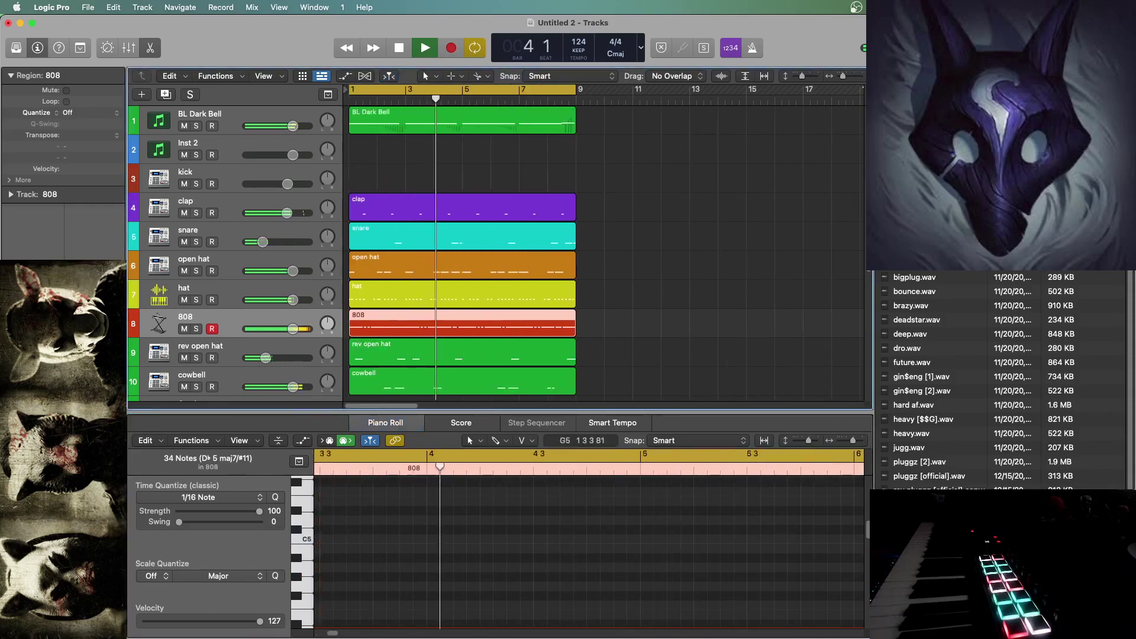
- Set Fatness to about 9% and adjust Color in the 808 track's Sausage Fattener plug-in, and close its window
{"action": "key", "text": "v"}
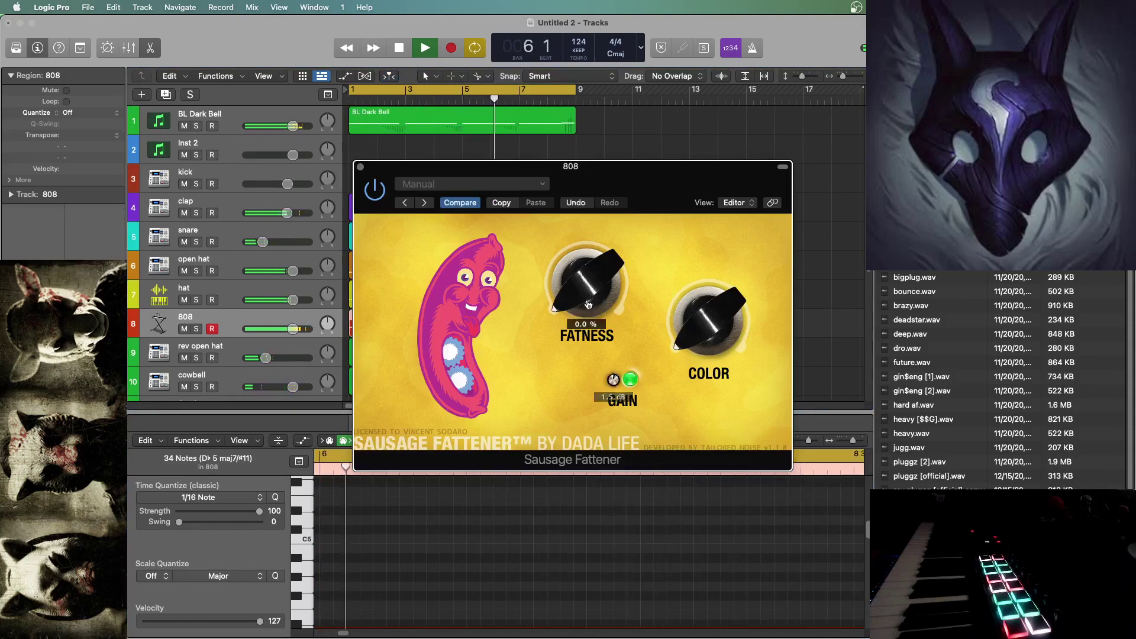
{"action": "left_click_drag", "start_coordinate": [584, 281], "coordinate": [584, 288]}
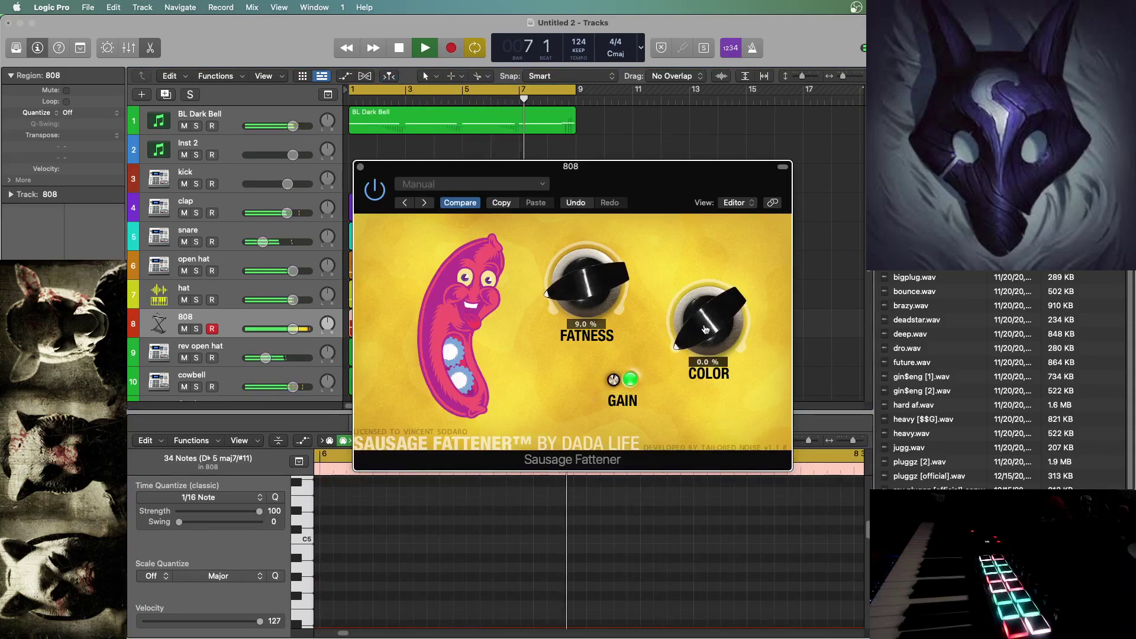
{"action": "left_click_drag", "start_coordinate": [706, 330], "coordinate": [695, 318]}
{"action": "left_click_drag", "start_coordinate": [569, 276], "coordinate": [567, 278]}
{"action": "left_click", "coordinate": [360, 167]}
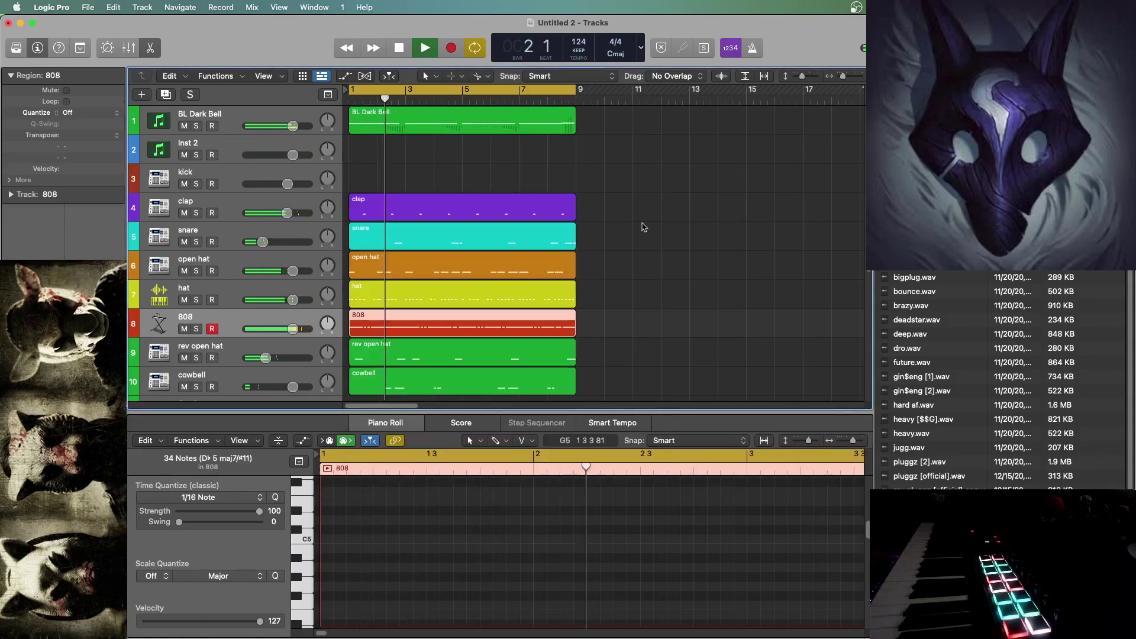
- Select the kick track, stop playback and open its Ultrabeat instrument
{"action": "left_click", "coordinate": [692, 203]}
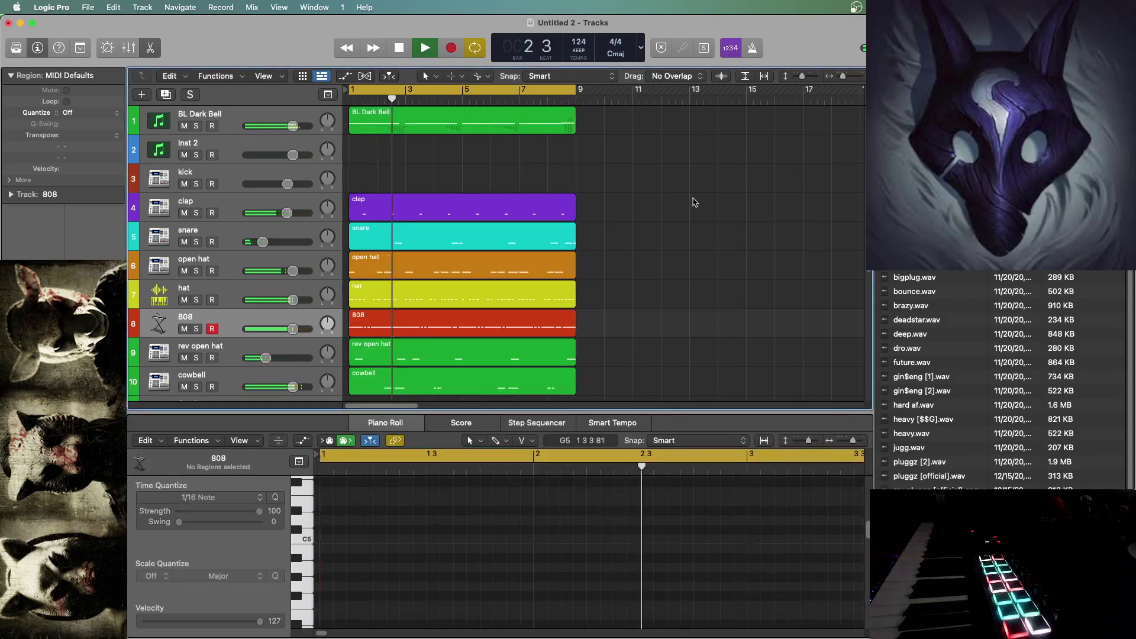
{"action": "left_click", "coordinate": [206, 179]}
{"action": "key", "text": "space"}
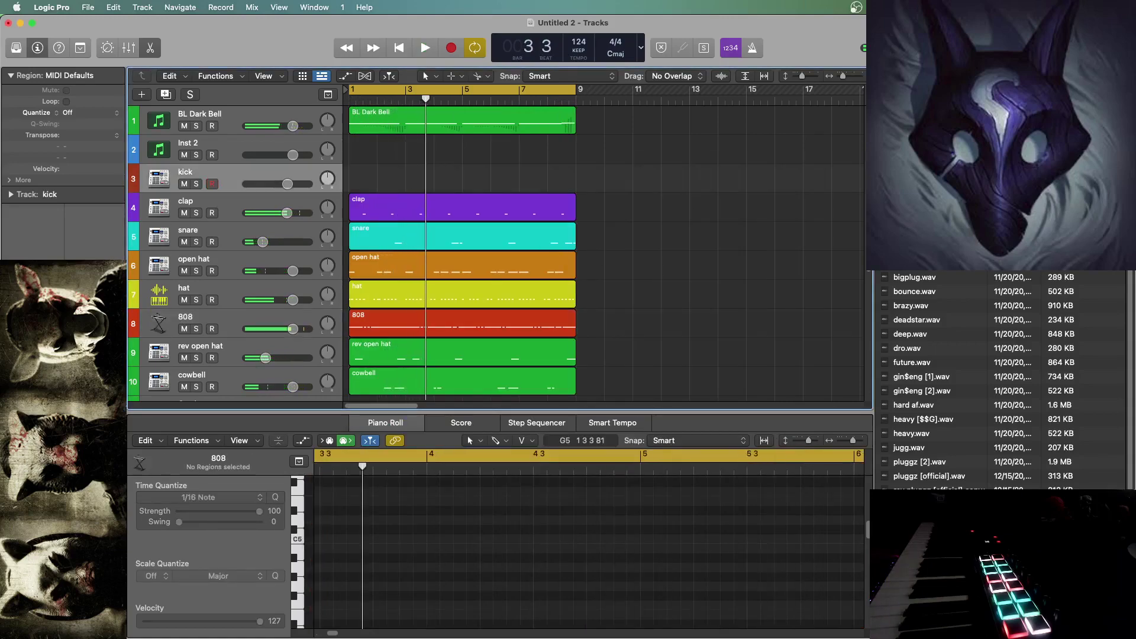
{"action": "left_click", "coordinate": [33, 326]}
- Browse the drum kit folders and load kick samples into oscillator 2 of Ultrabeat, auditioning between the choices
{"action": "left_click", "coordinate": [884, 95]}
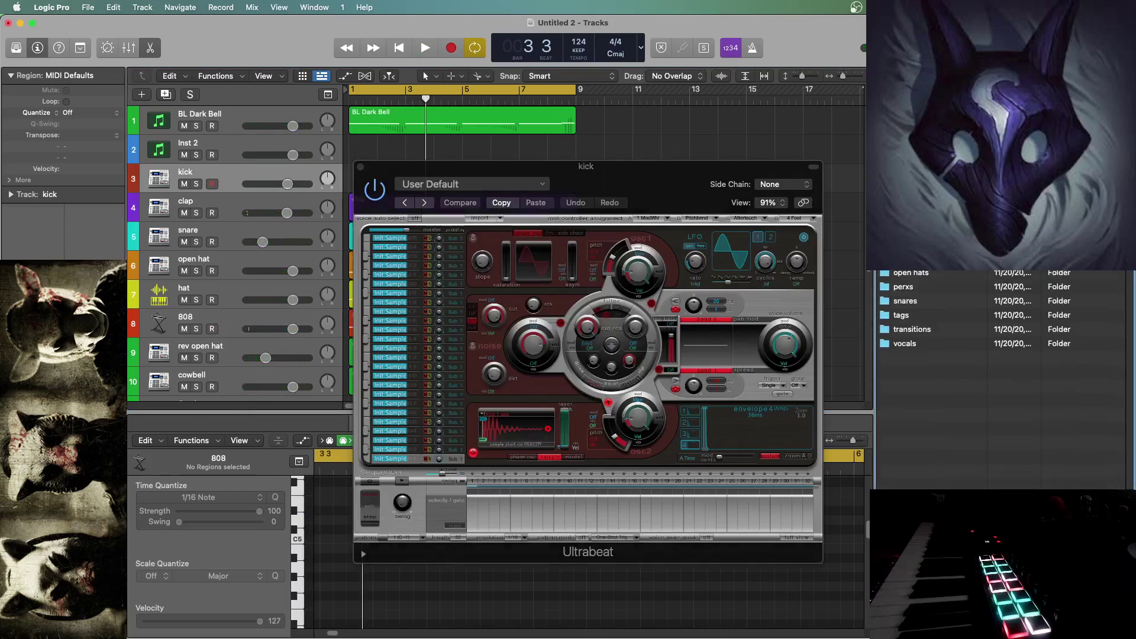
{"action": "scroll", "coordinate": [995, 479], "scroll_direction": "up", "scroll_amount": 5}
{"action": "scroll", "coordinate": [994, 378], "scroll_direction": "down", "scroll_amount": 4}
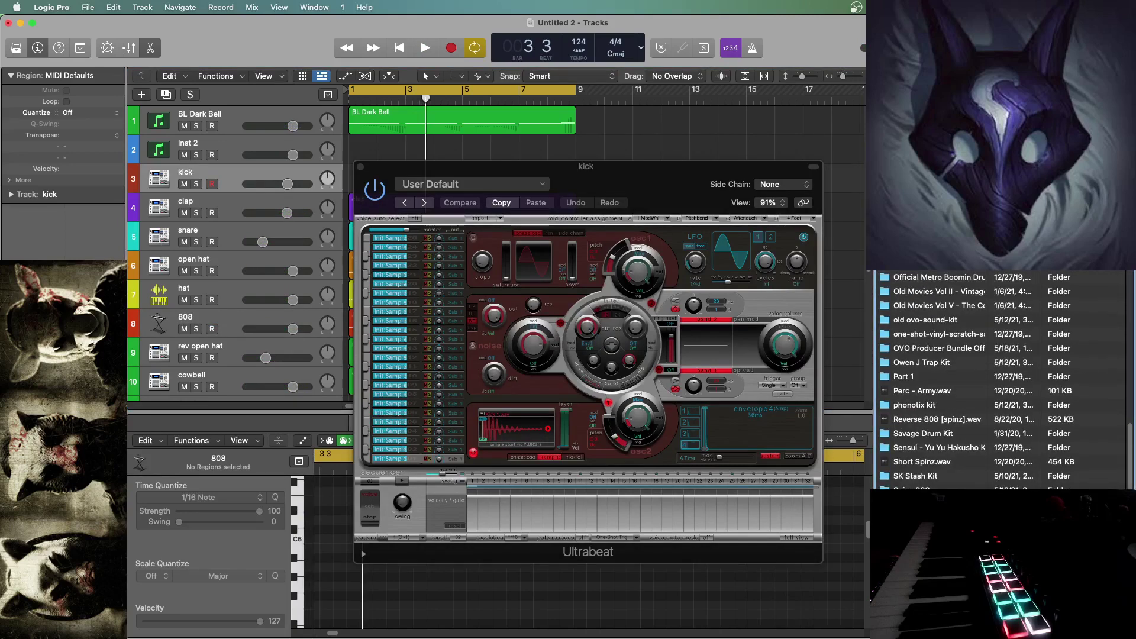
{"action": "scroll", "coordinate": [1000, 378], "scroll_direction": "down", "scroll_amount": 10}
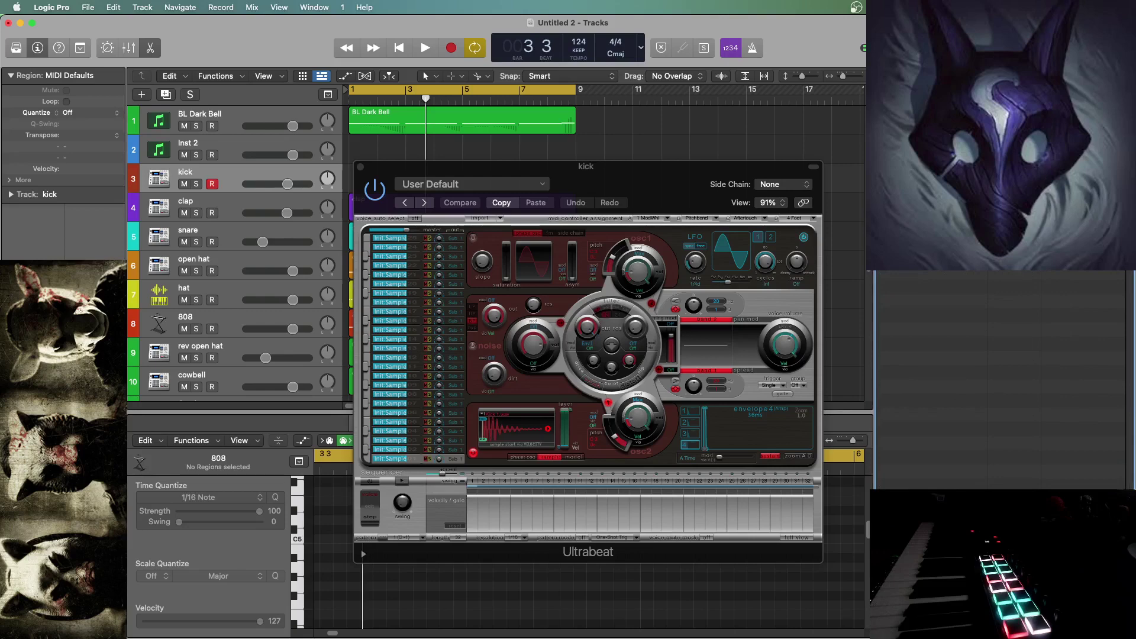
{"action": "left_click_drag", "start_coordinate": [1000, 236], "coordinate": [516, 427]}
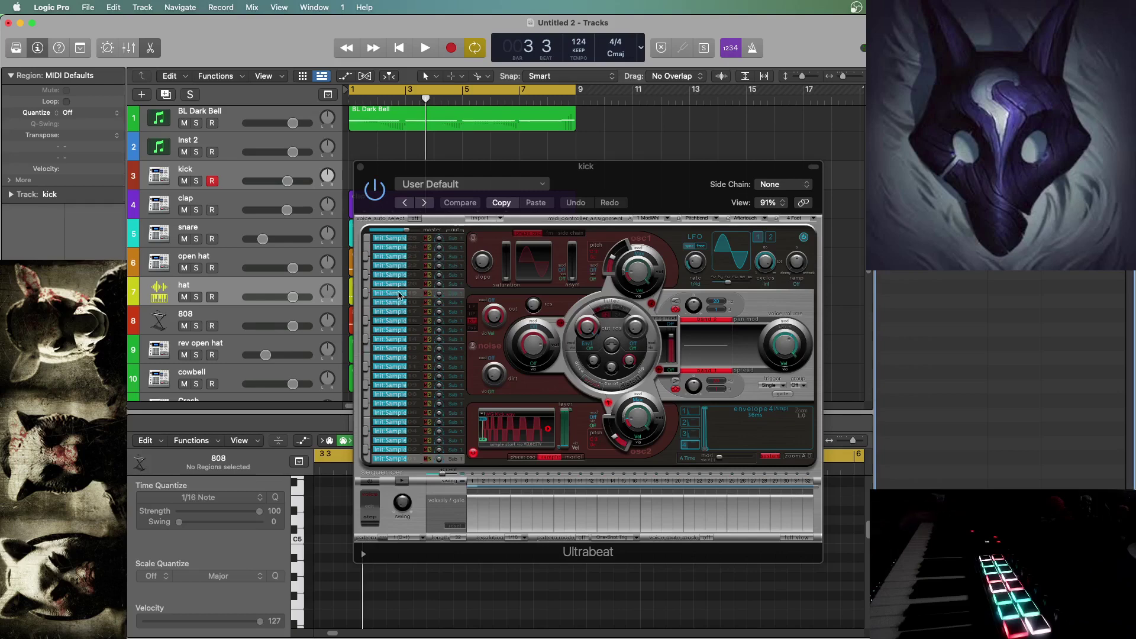
{"action": "left_click", "coordinate": [411, 284]}
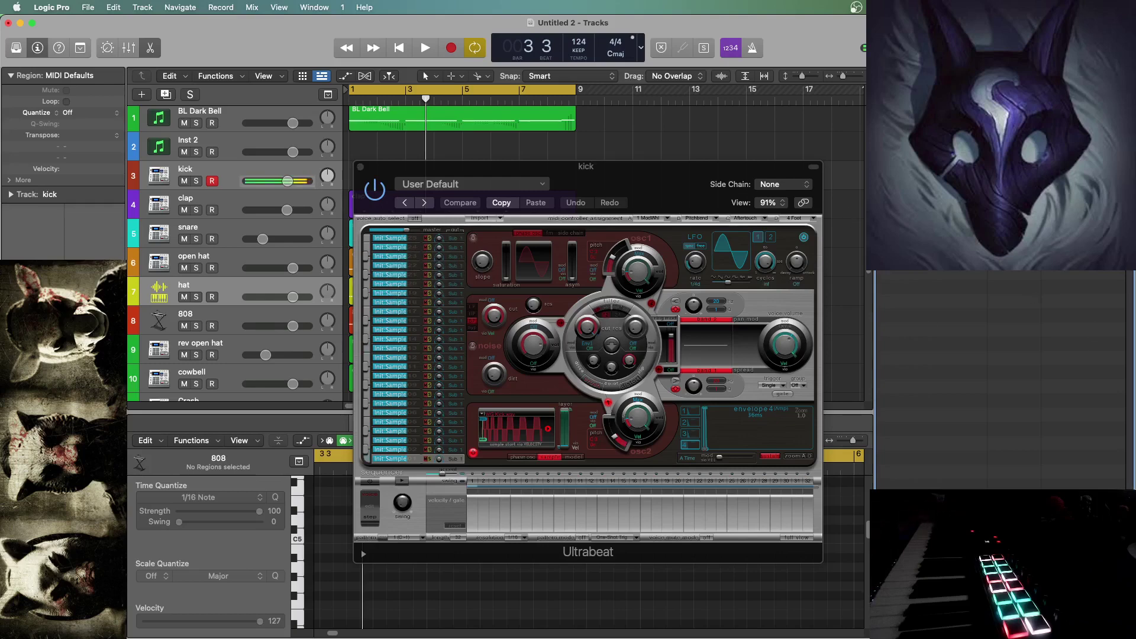
{"action": "left_click_drag", "start_coordinate": [999, 249], "coordinate": [525, 426]}
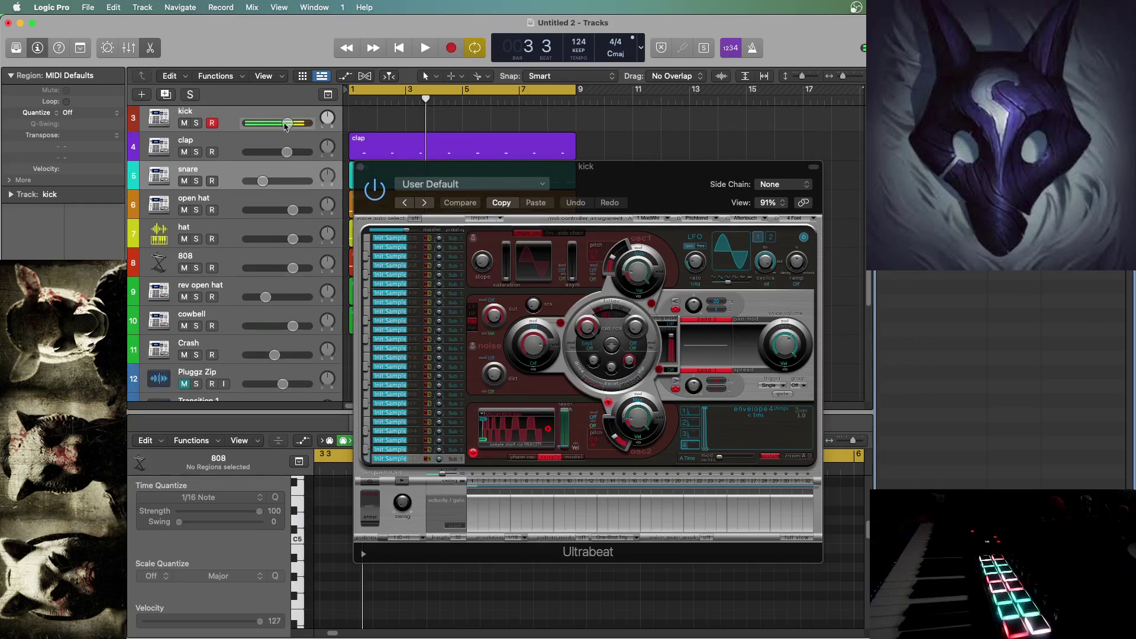
- Lower the kick track's volume, close Ultrabeat, and record a kick pattern over the loop from bar 1
{"action": "left_click_drag", "start_coordinate": [285, 126], "coordinate": [248, 130]}
{"action": "left_click", "coordinate": [360, 167]}
{"action": "left_click", "coordinate": [400, 48]}
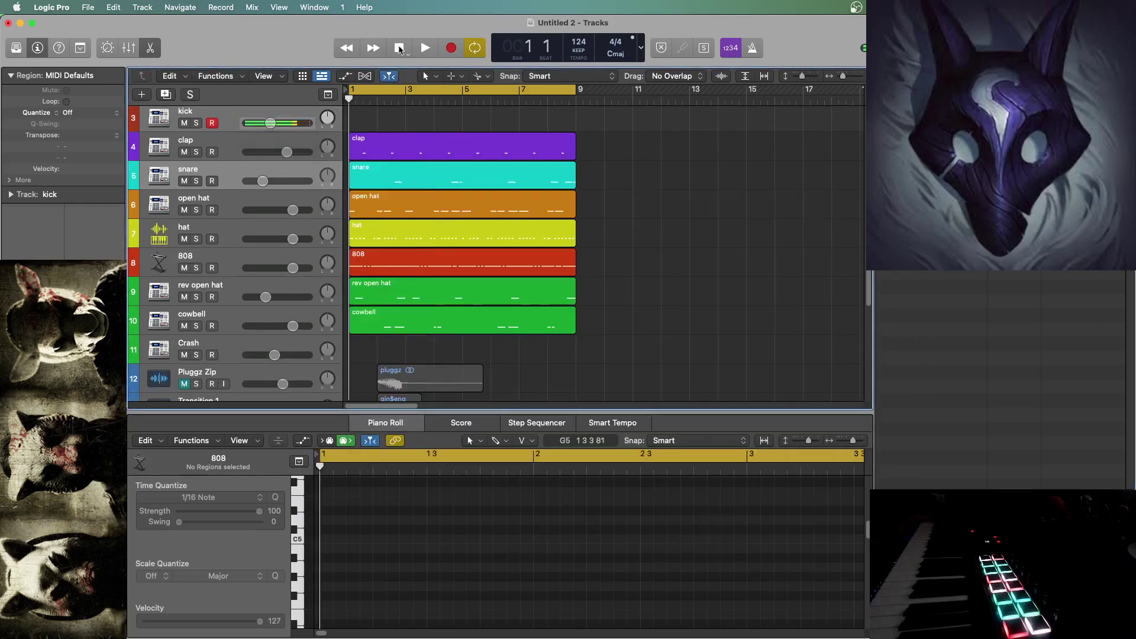
{"action": "left_click", "coordinate": [450, 48]}
{"action": "scroll", "coordinate": [596, 329], "scroll_direction": "up", "scroll_amount": 2}
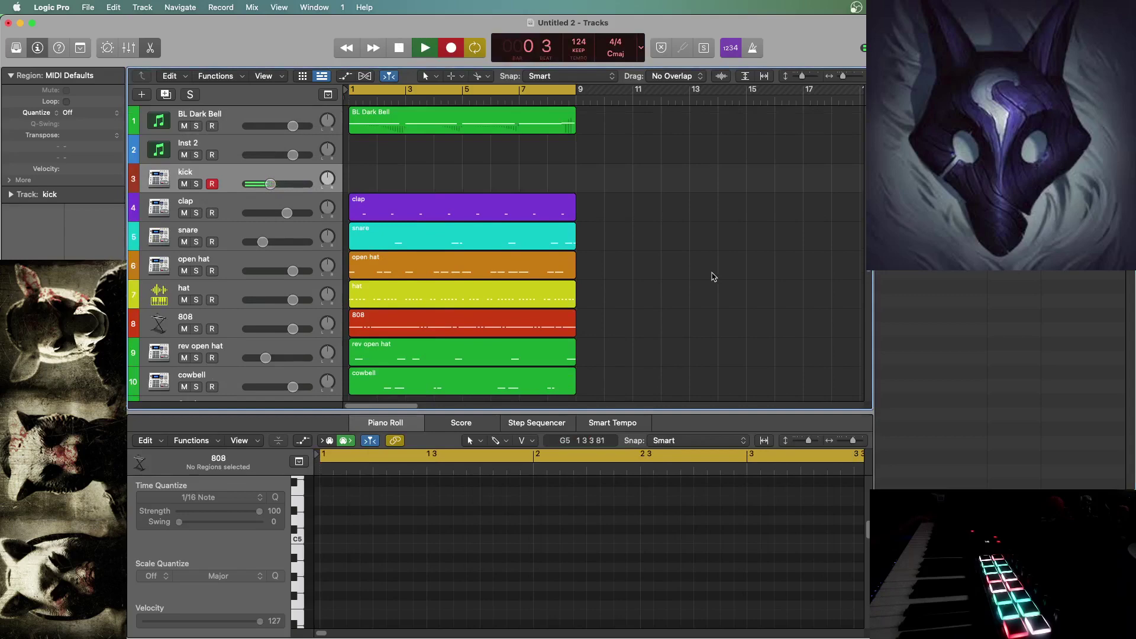
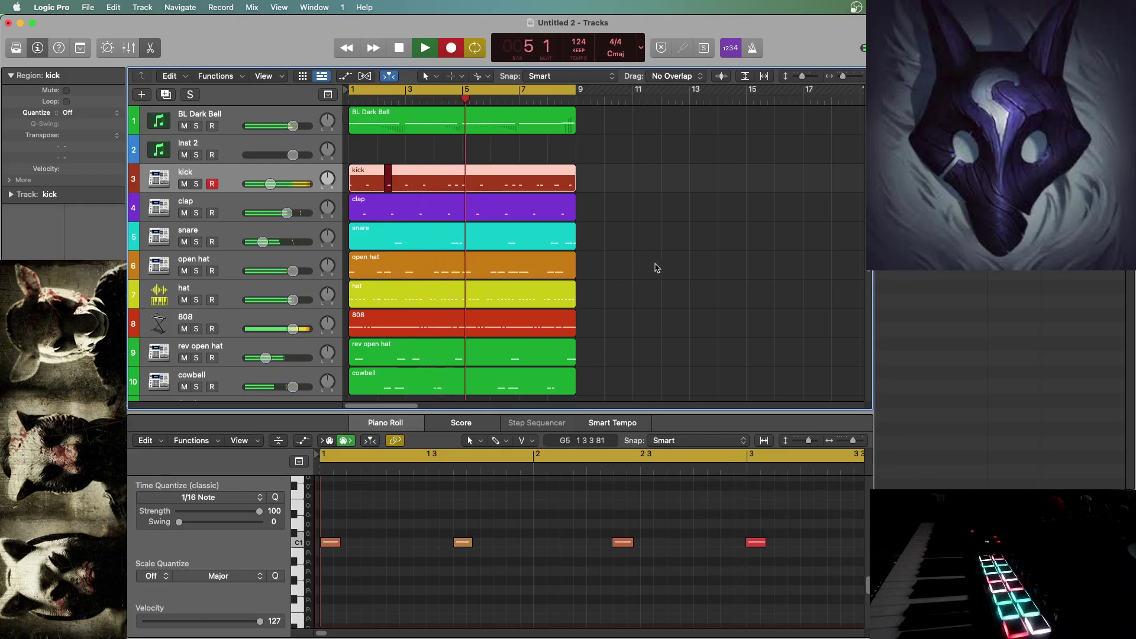
{"action": "key", "text": "space"}
- Lower the velocity of all the recorded kick notes together in the Piano Roll, taking the adjusted note to 84
{"action": "left_click", "coordinate": [528, 186]}
{"action": "left_click", "coordinate": [528, 542]}
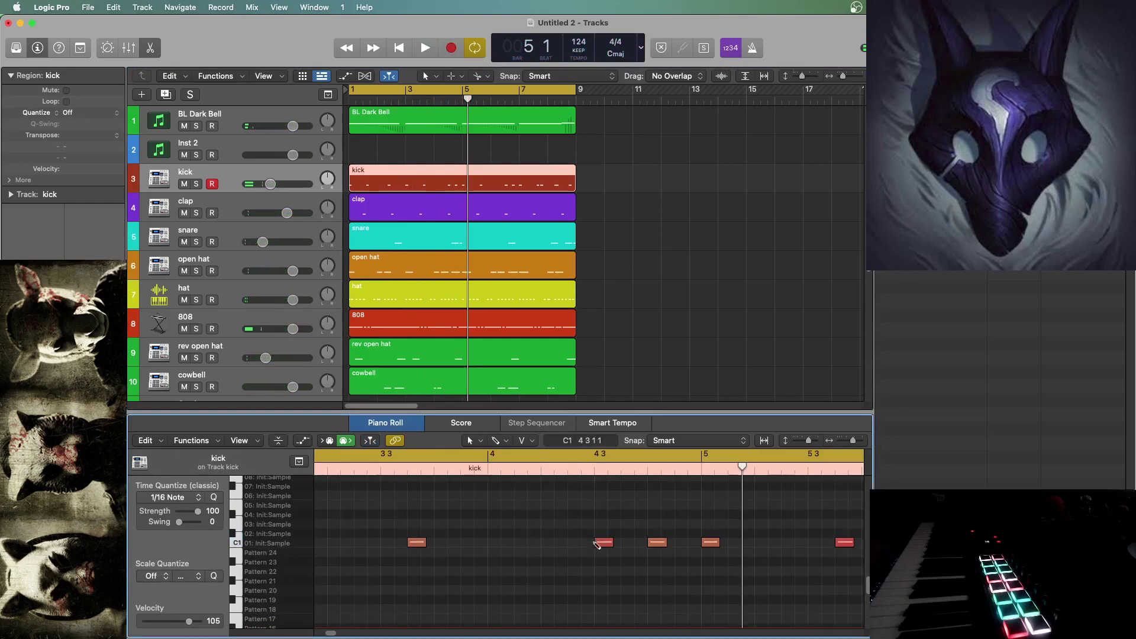
{"action": "left_click", "coordinate": [598, 580]}
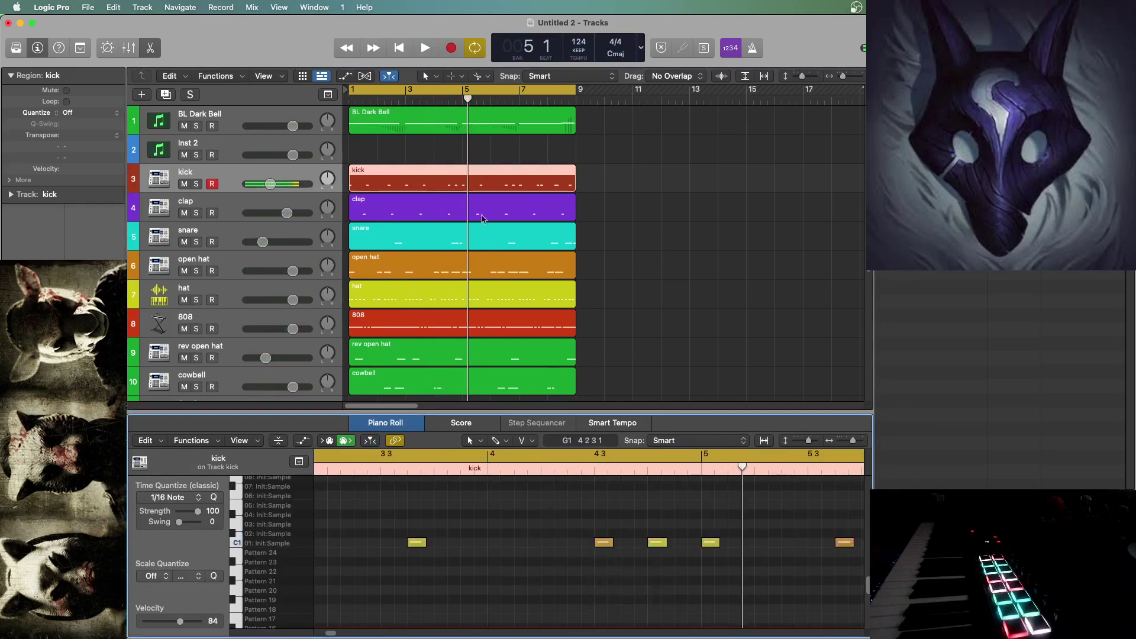
- Play the loop from the start and reduce the kick track's volume slightly
{"action": "left_click", "coordinate": [401, 55]}
{"action": "key", "text": "space"}
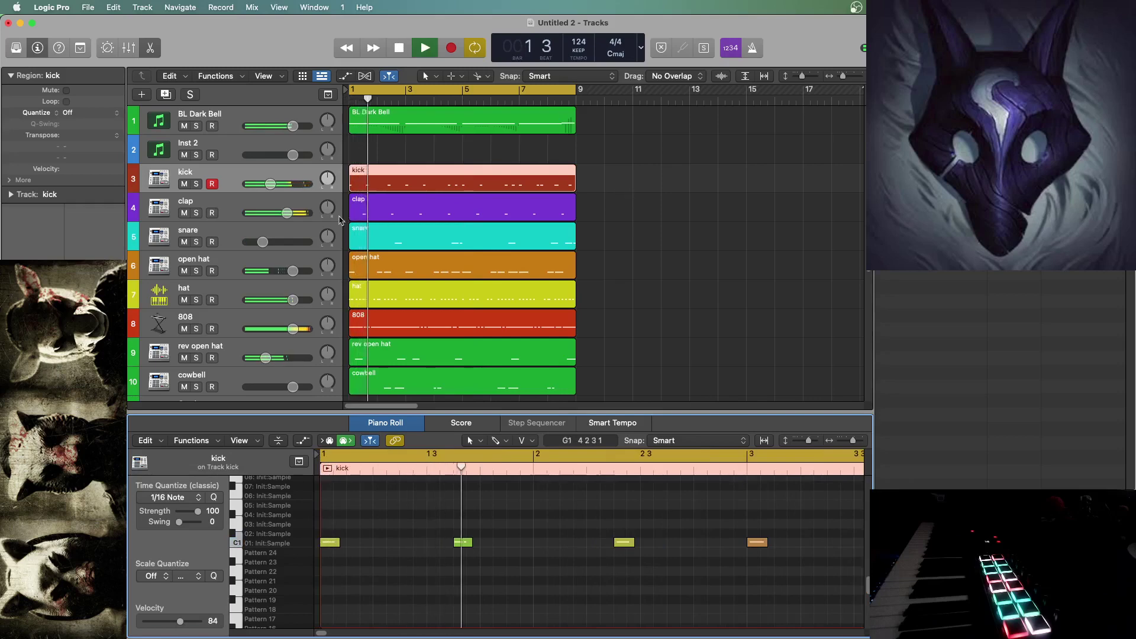
{"action": "left_click_drag", "start_coordinate": [273, 187], "coordinate": [270, 187]}
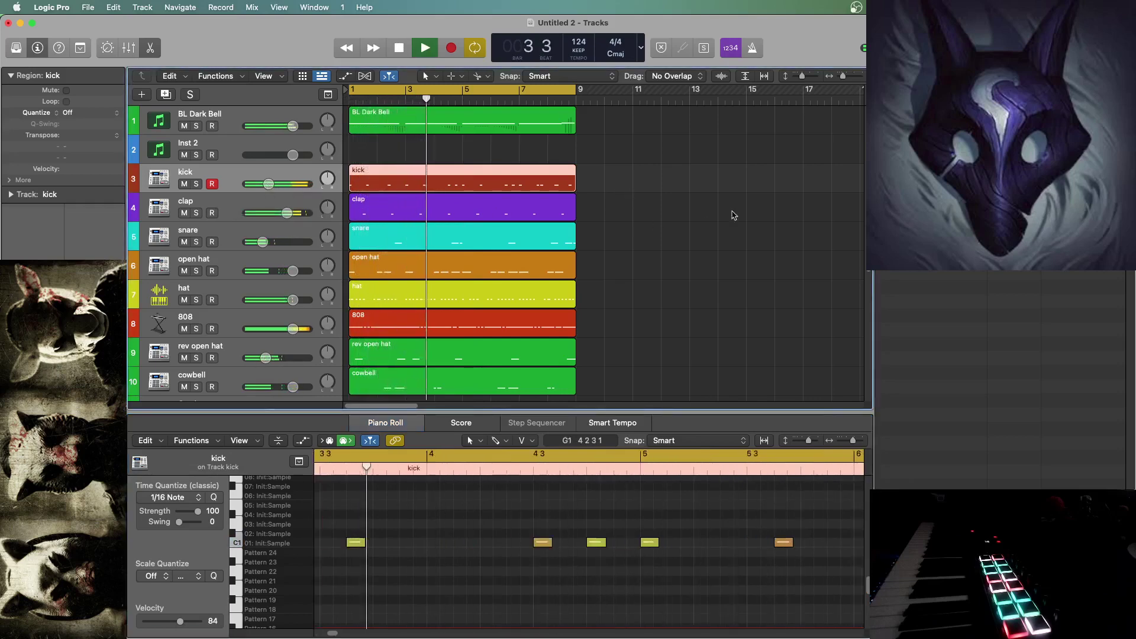
{"action": "left_click", "coordinate": [644, 256]}
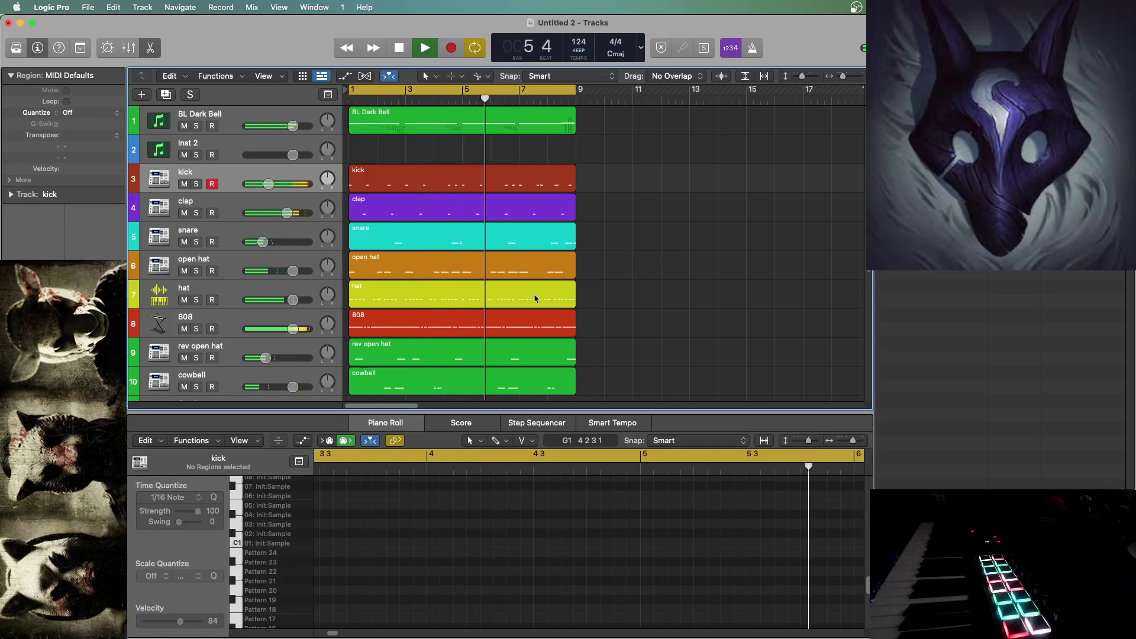
- Add an Overdrive effect to the 808 track, load its SoftClip preset, and close the plug-in window
{"action": "left_click", "coordinate": [536, 323]}
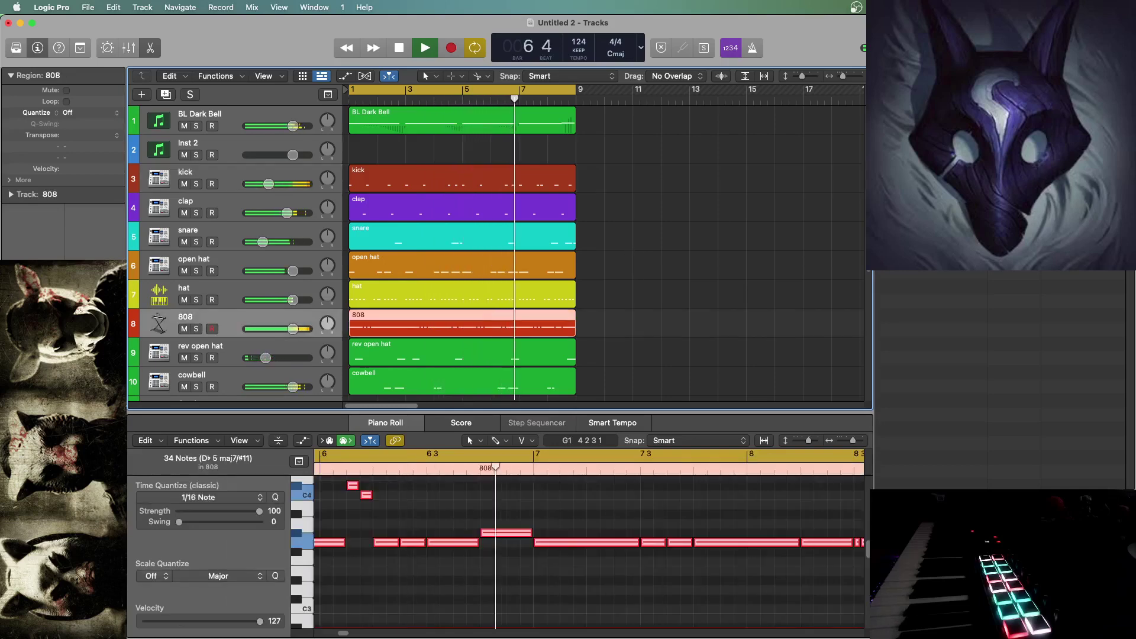
{"action": "mouse_move", "coordinate": [60, 471]}
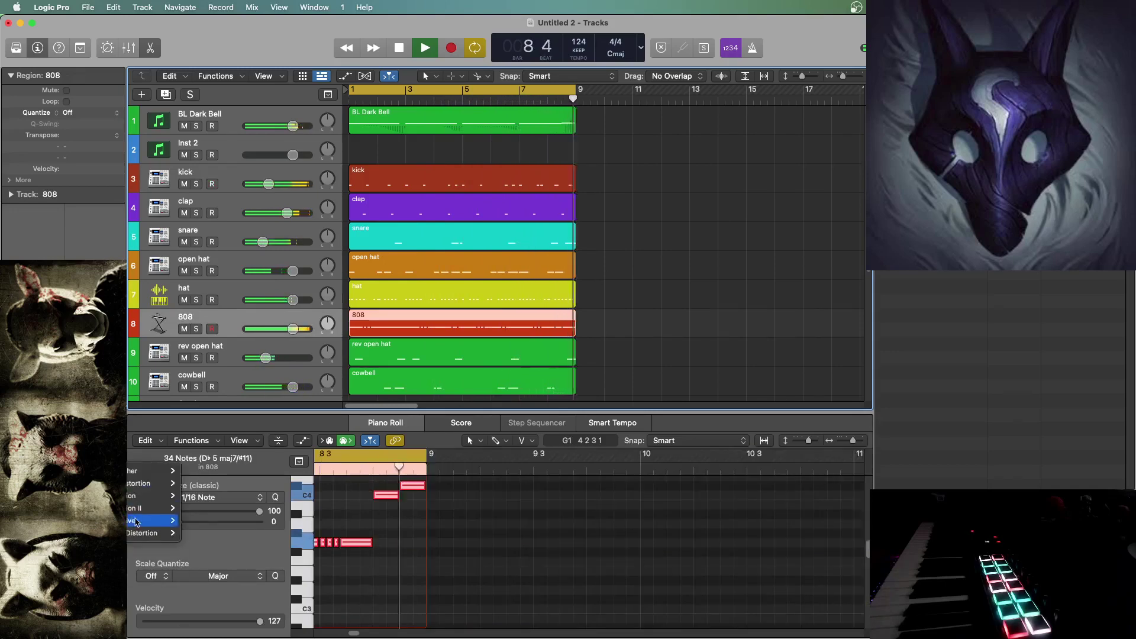
{"action": "left_click", "coordinate": [136, 521]}
{"action": "left_click", "coordinate": [472, 184]}
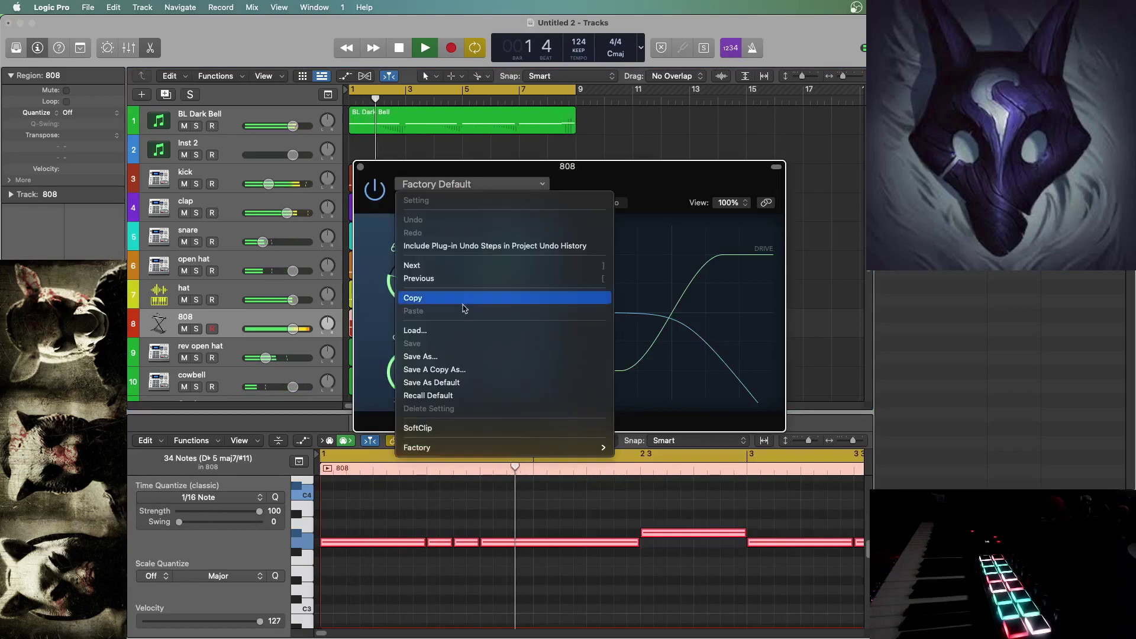
{"action": "left_click", "coordinate": [442, 428]}
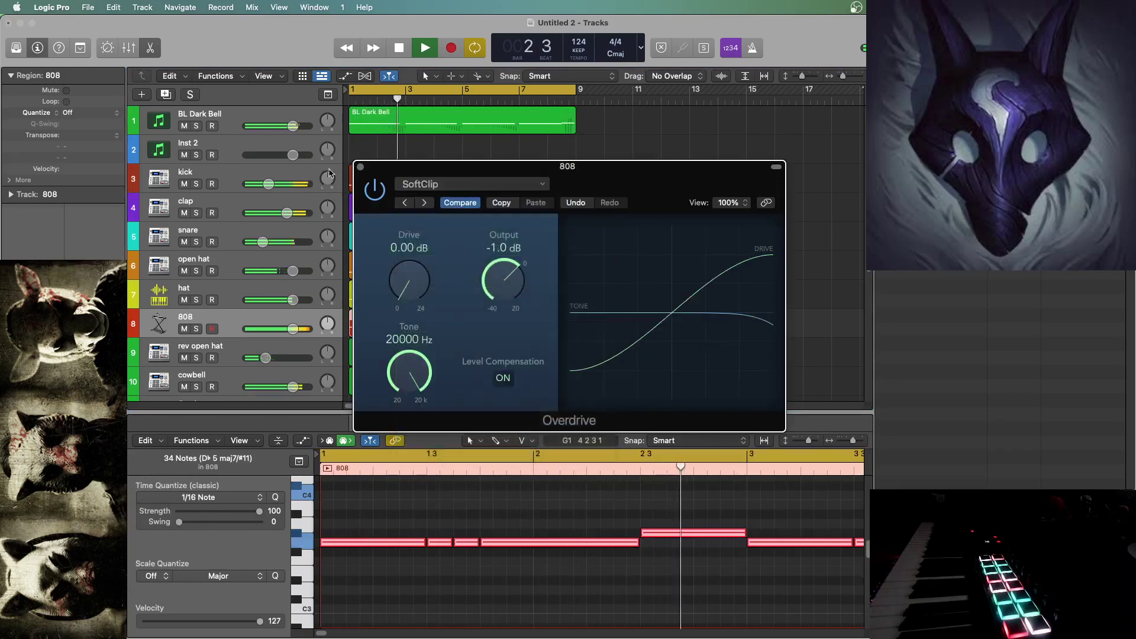
{"action": "left_click", "coordinate": [360, 167]}
{"action": "left_click", "coordinate": [718, 260]}
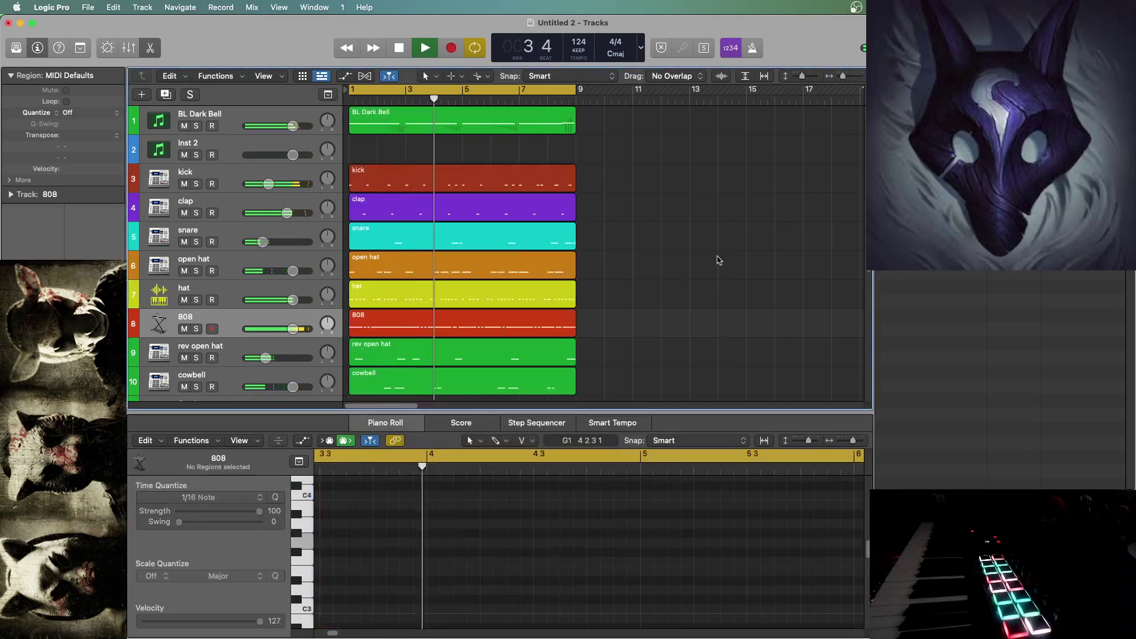
- Fine-tune the length of the short G#3 notes at the end of bar 4 in the 808 region, and resume playback
{"action": "left_click", "coordinate": [471, 317]}
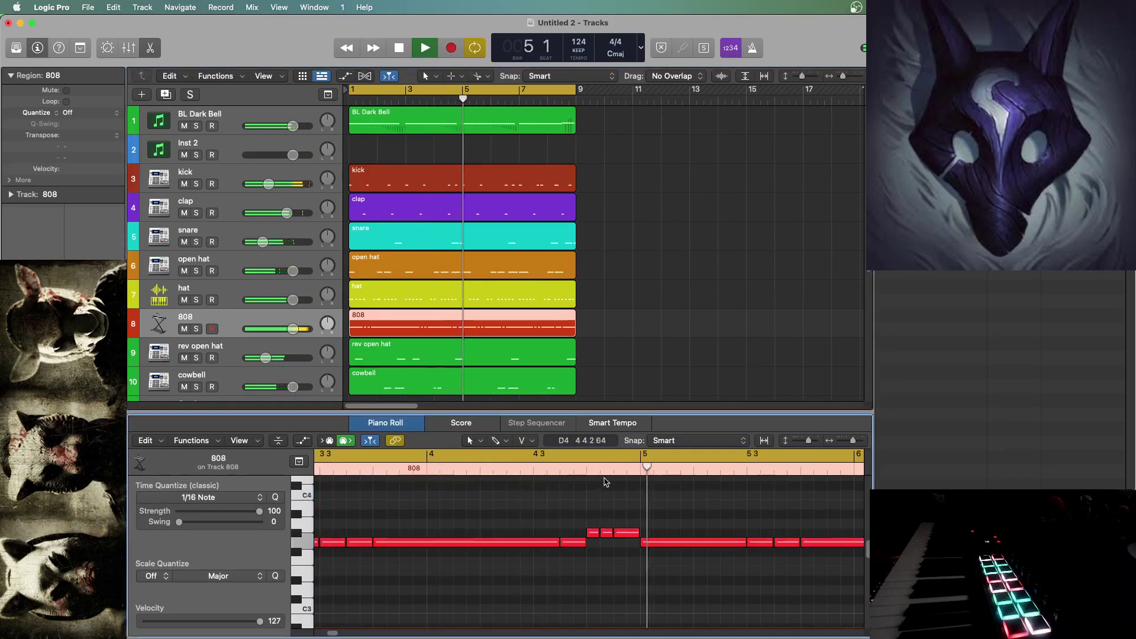
{"action": "key", "text": "space"}
{"action": "left_click", "coordinate": [595, 534]}
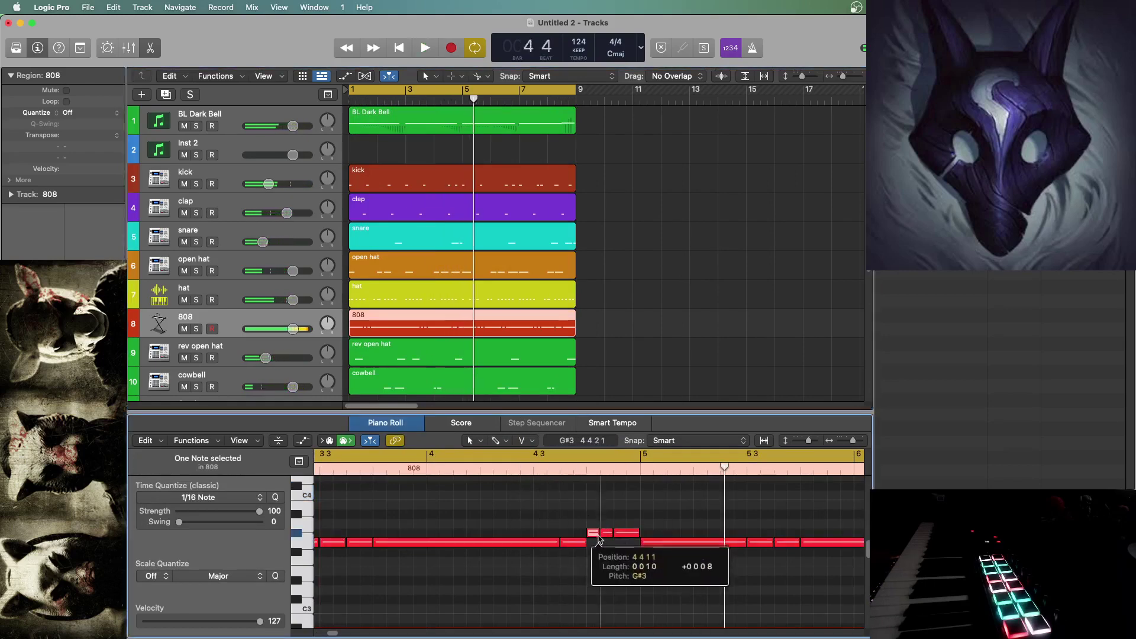
{"action": "left_click", "coordinate": [606, 532]}
{"action": "key", "text": "space"}
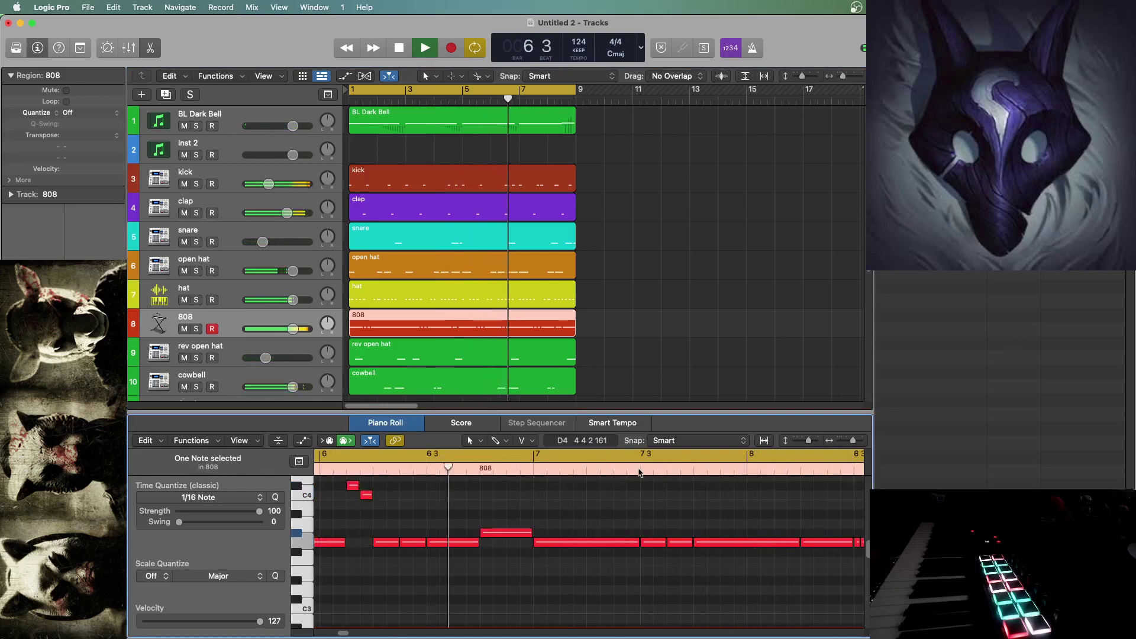
- Display the hat region's notes in the Piano Roll and play the loop
{"action": "left_click", "coordinate": [623, 305]}
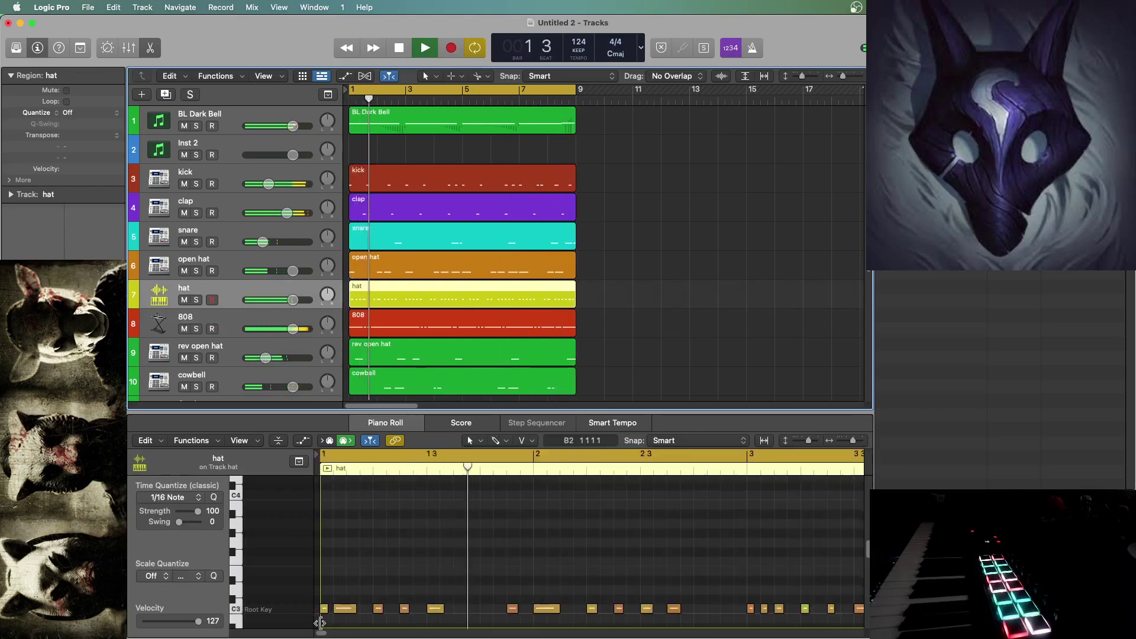
{"action": "left_click_drag", "start_coordinate": [321, 633], "coordinate": [322, 633]}
{"action": "scroll", "coordinate": [431, 540], "scroll_direction": "down", "scroll_amount": 3}
{"action": "key", "text": "space"}
{"action": "key", "text": "space"}
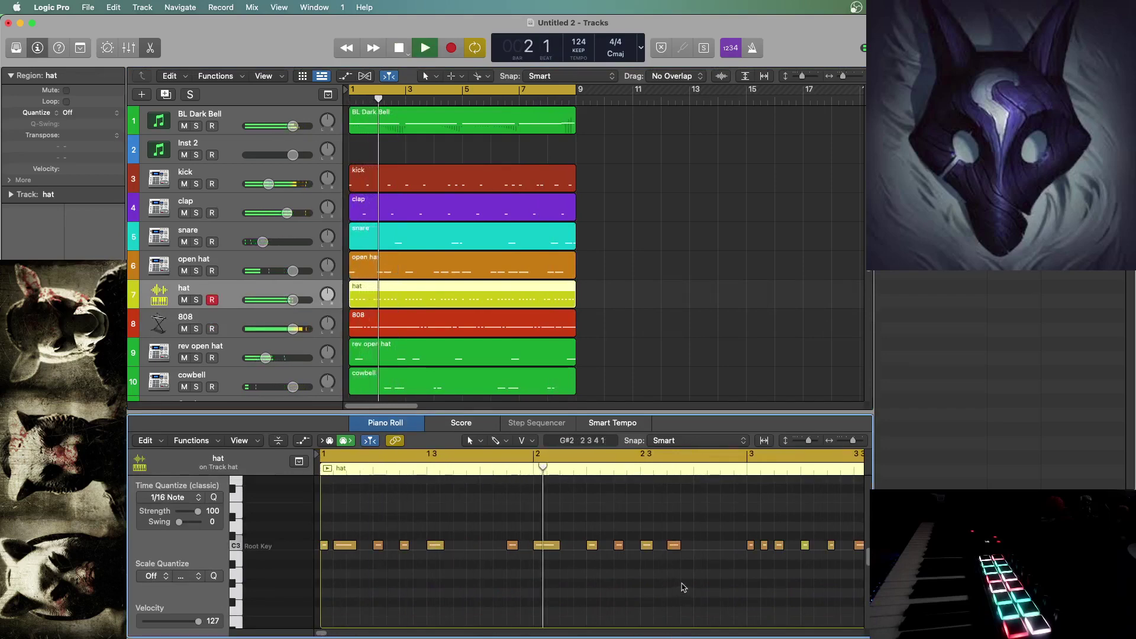
- Add two D3 hat notes around beat 3 of bar 2, lower their velocity to 108, and audition the passage
{"action": "key", "text": "space"}
{"action": "left_click", "coordinate": [645, 528], "text": "super"}
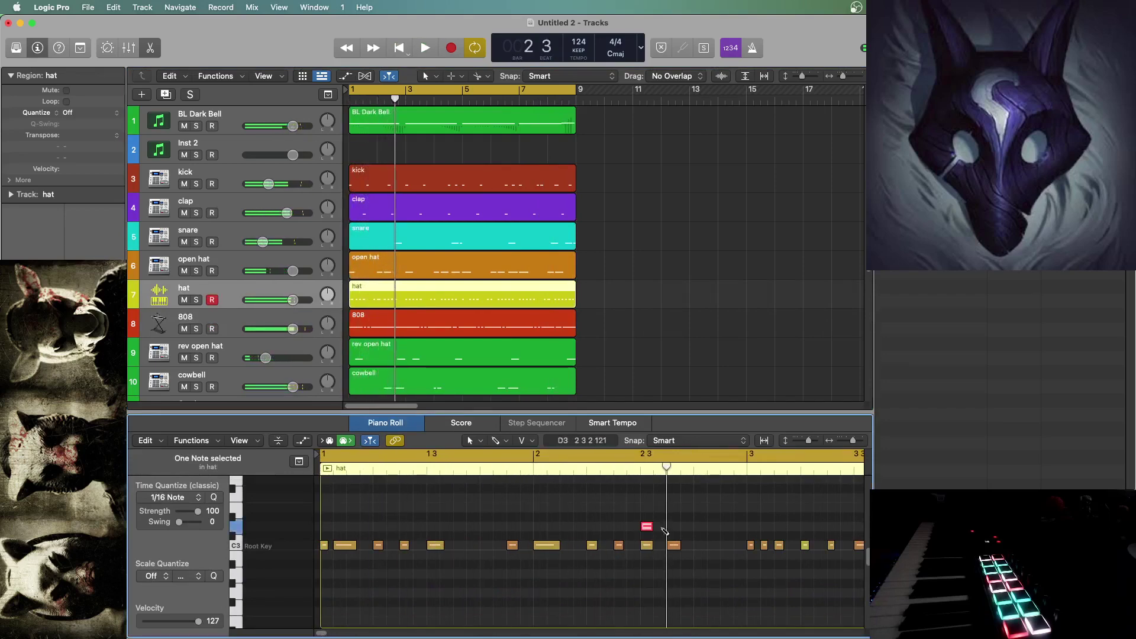
{"action": "left_click", "coordinate": [672, 527], "text": "super"}
{"action": "mouse_move", "coordinate": [687, 535]}
{"action": "left_mouse_down"}
{"action": "mouse_move", "coordinate": [641, 516]}
{"action": "mouse_move", "coordinate": [676, 539]}
{"action": "mouse_move", "coordinate": [678, 556]}
{"action": "left_mouse_up"}
{"action": "left_click", "coordinate": [686, 554]}
{"action": "left_click", "coordinate": [640, 468]}
{"action": "key", "text": "space"}
{"action": "key", "text": "space"}
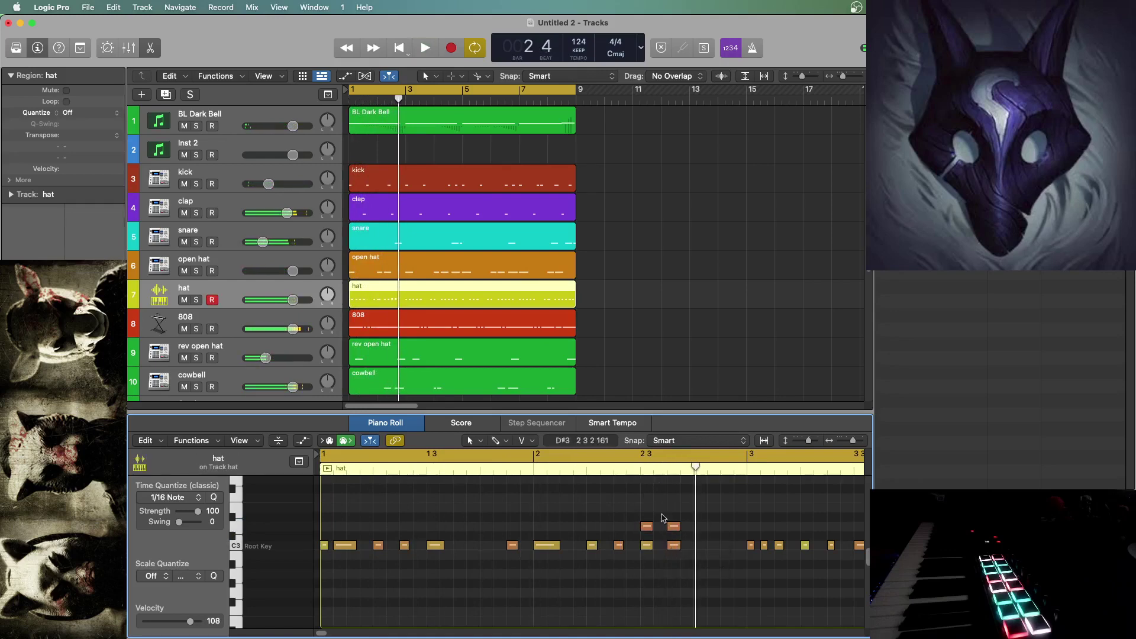
- Move the second D3 hat note one sixteenth earlier and down to C#3, and play from bar 2 to check it
{"action": "left_click", "coordinate": [656, 535], "text": "super"}
{"action": "left_click", "coordinate": [535, 470]}
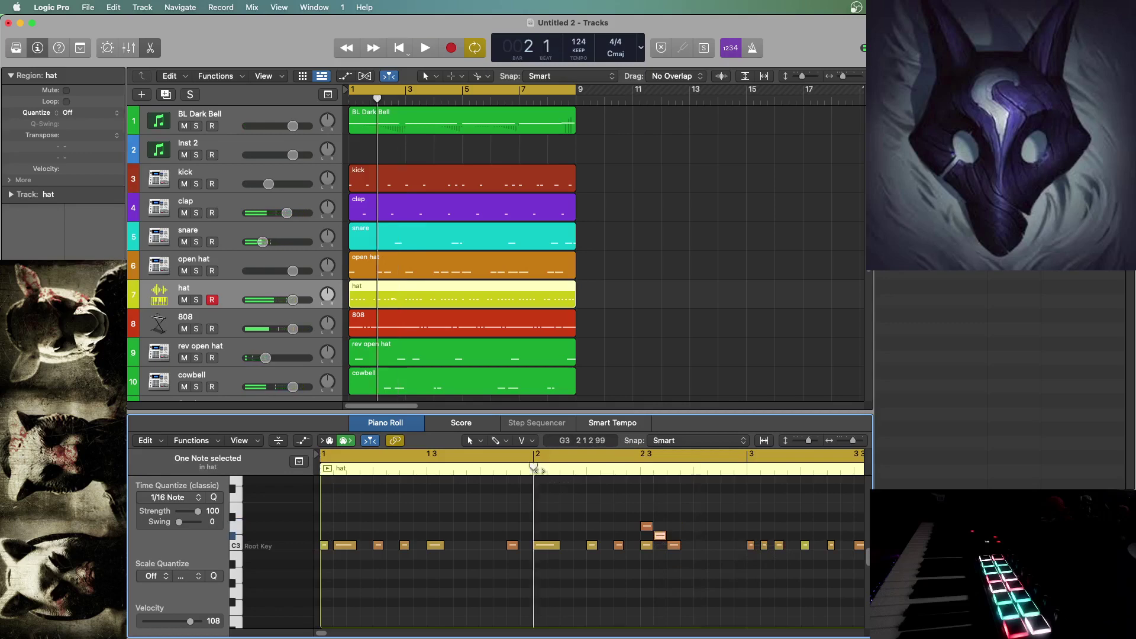
{"action": "key", "text": "space"}
{"action": "key", "text": "space"}
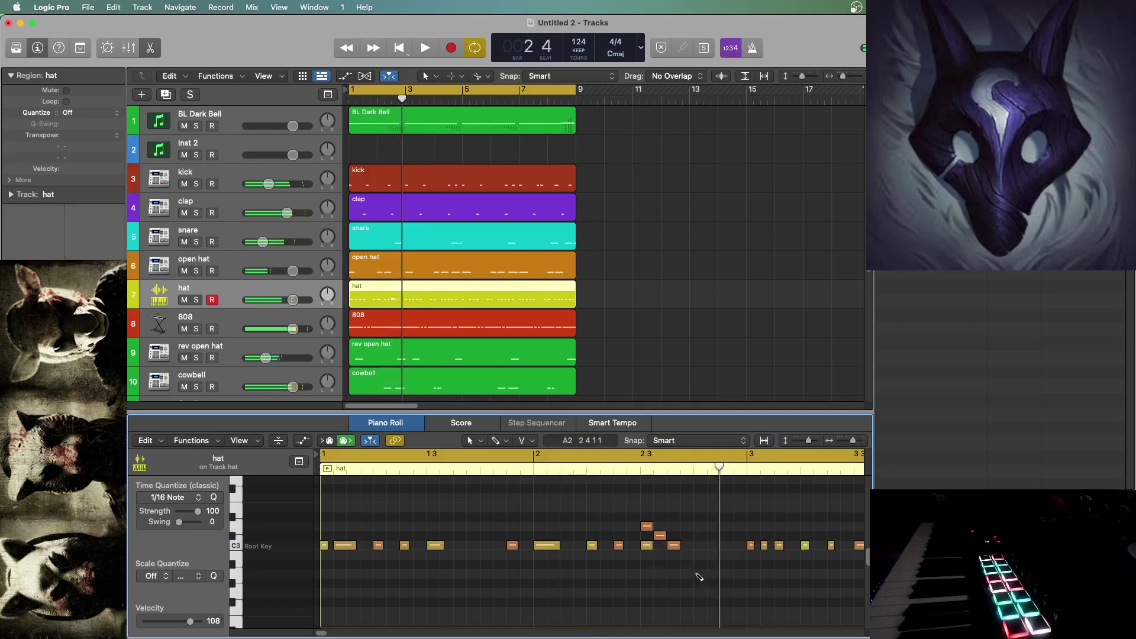
- Draw an A2 hat note on beat 4 of bar 2, lengthen it to about three sixteenths, and split it into six equal slices
{"action": "left_click", "coordinate": [699, 575], "text": "super"}
{"action": "left_click_drag", "start_coordinate": [705, 574], "coordinate": [732, 575]}
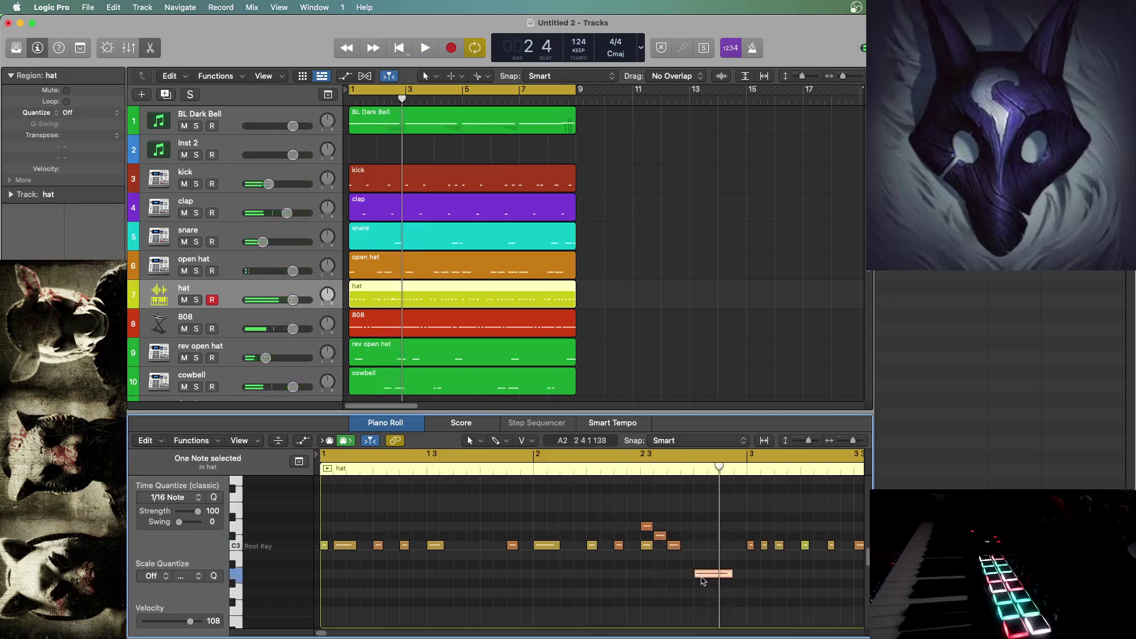
{"action": "left_click", "coordinate": [521, 440]}
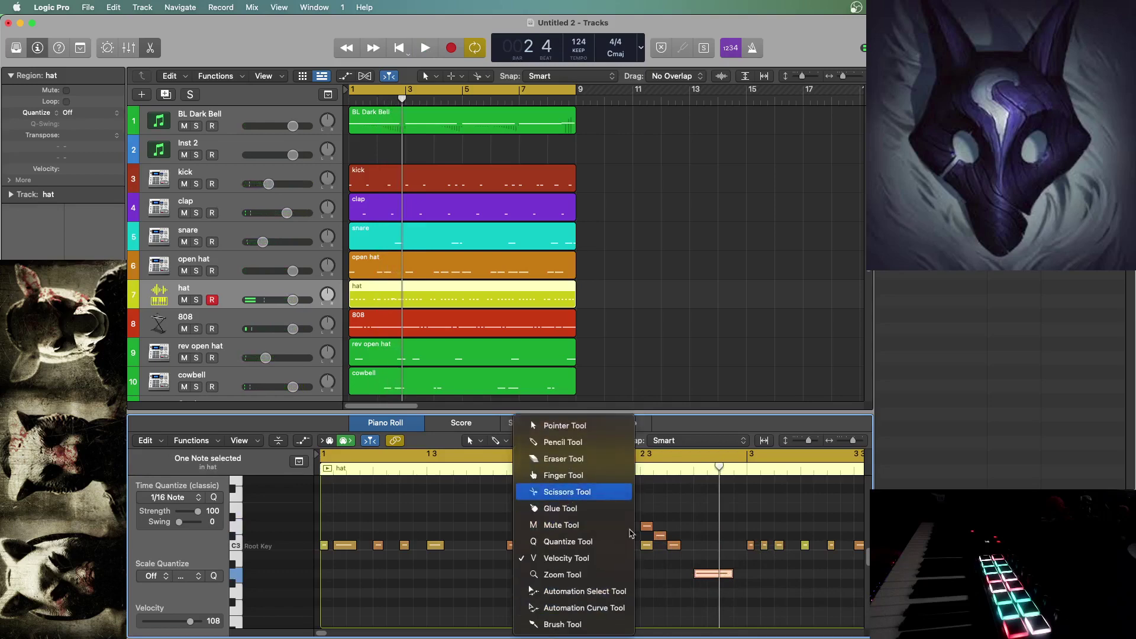
{"action": "left_click", "coordinate": [570, 491]}
{"action": "left_click", "coordinate": [698, 577], "text": "alt+super"}
- Audition the A2 hat roll in bar 2 and delete its last two notes
{"action": "key", "text": "space"}
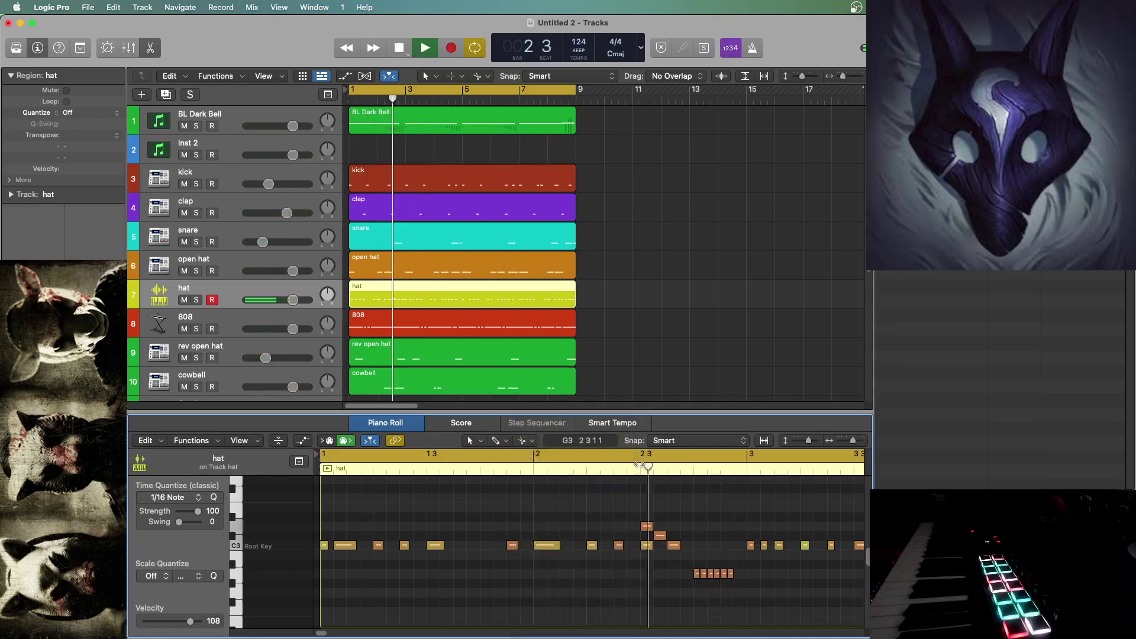
{"action": "key", "text": "space"}
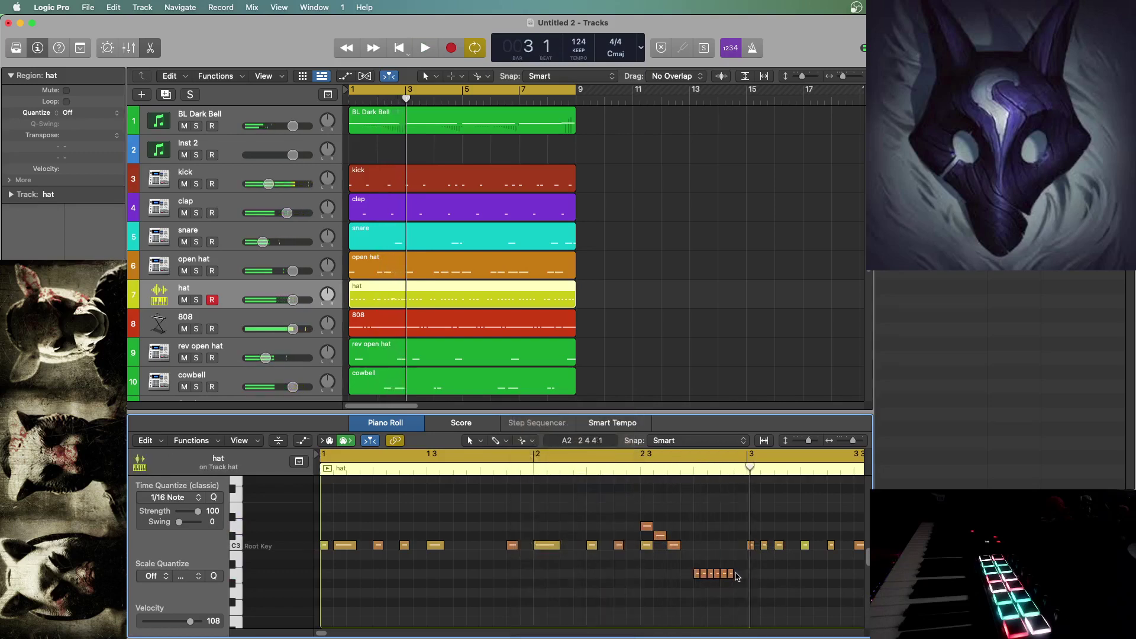
{"action": "key", "text": "Delete"}
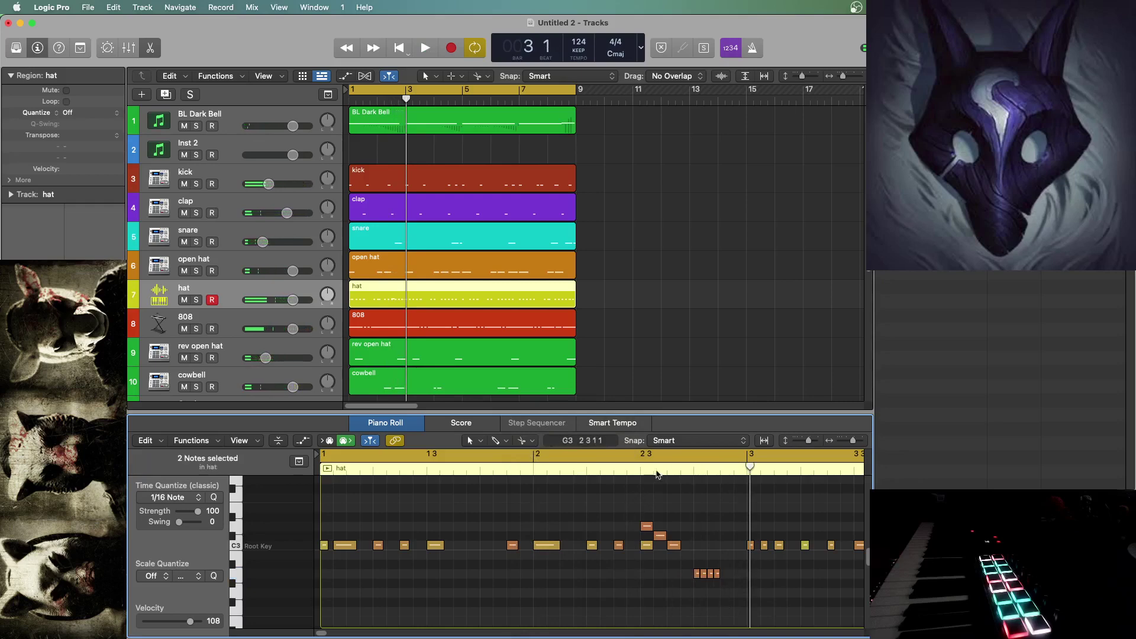
- Play on from bar 3 and add two short A#2 hat notes around beat 2 of bar 4
{"action": "key", "text": "space"}
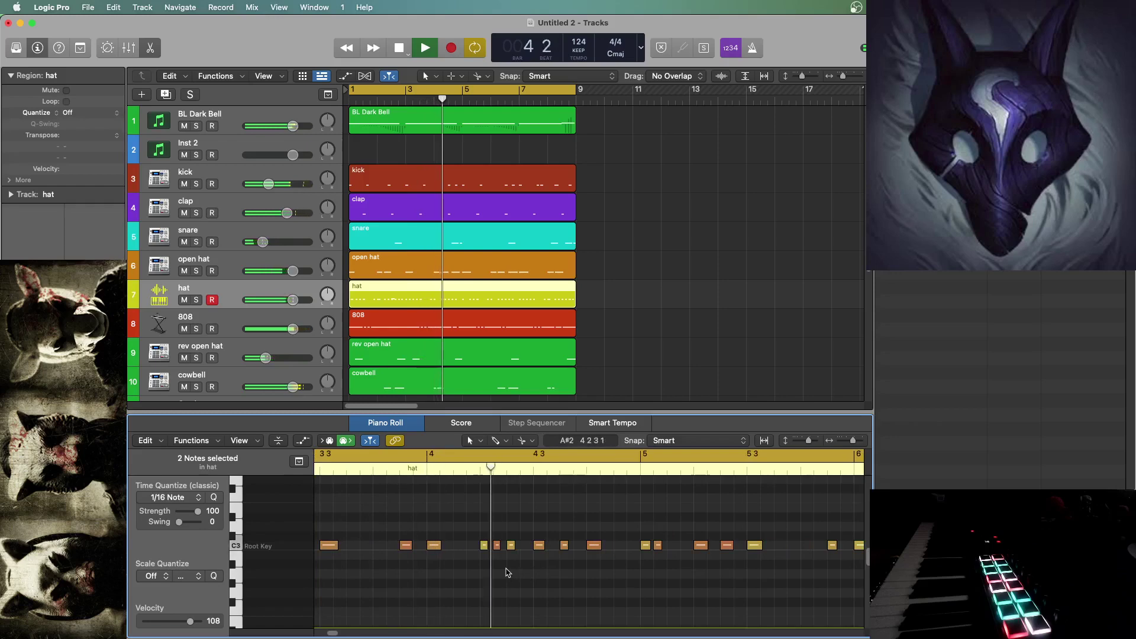
{"action": "key", "text": "space"}
{"action": "left_click", "coordinate": [497, 565], "text": "super"}
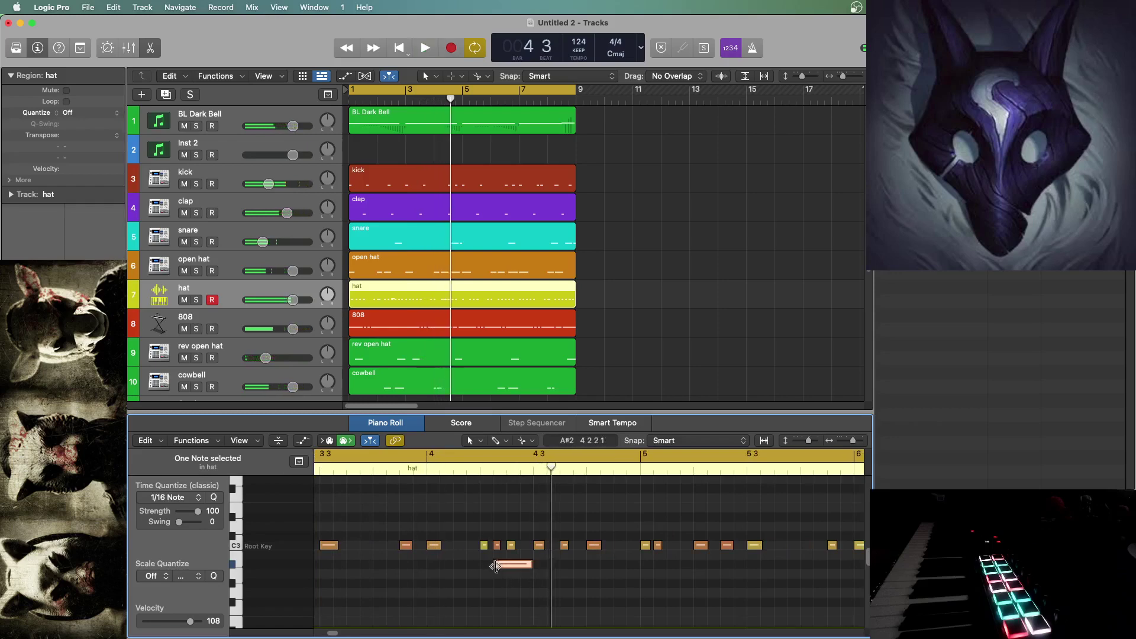
{"action": "left_click_drag", "start_coordinate": [530, 565], "coordinate": [506, 566]}
{"action": "left_click", "coordinate": [457, 492]}
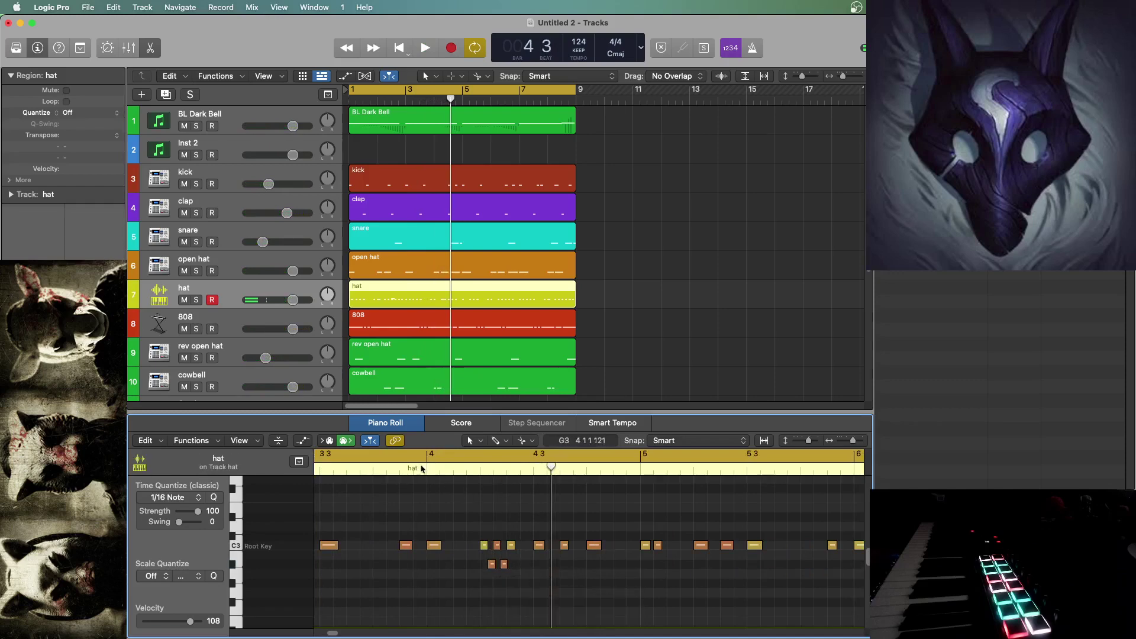
- Audition bar 4 twice to check the new A#2 hat notes
{"action": "key", "text": "space"}
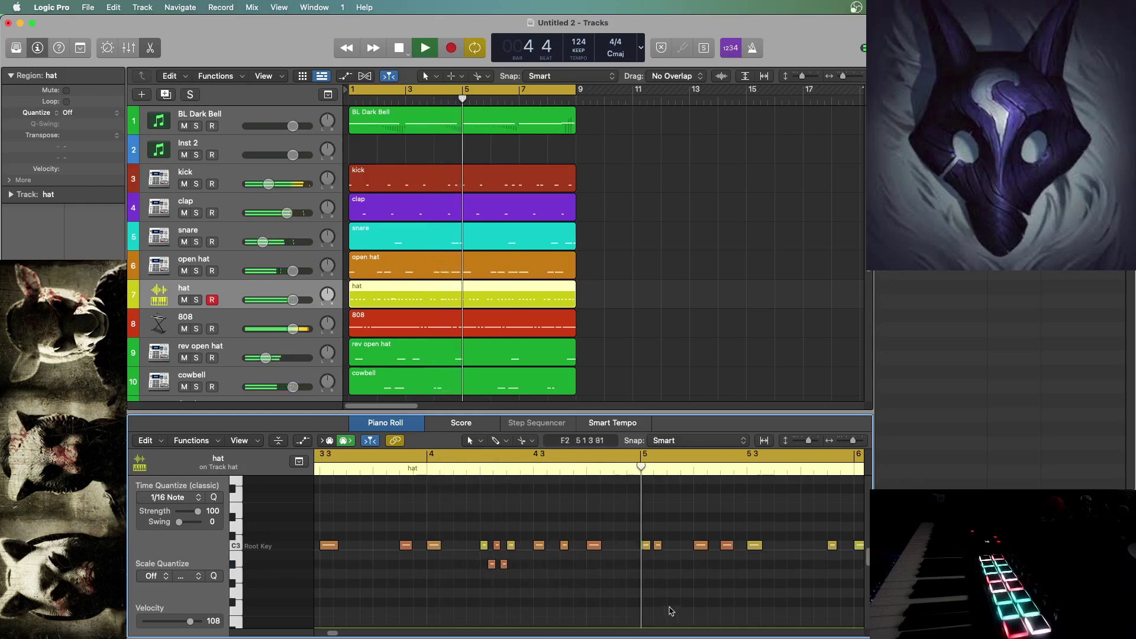
{"action": "key", "text": "space"}
{"action": "left_click", "coordinate": [438, 471]}
{"action": "key", "text": "space"}
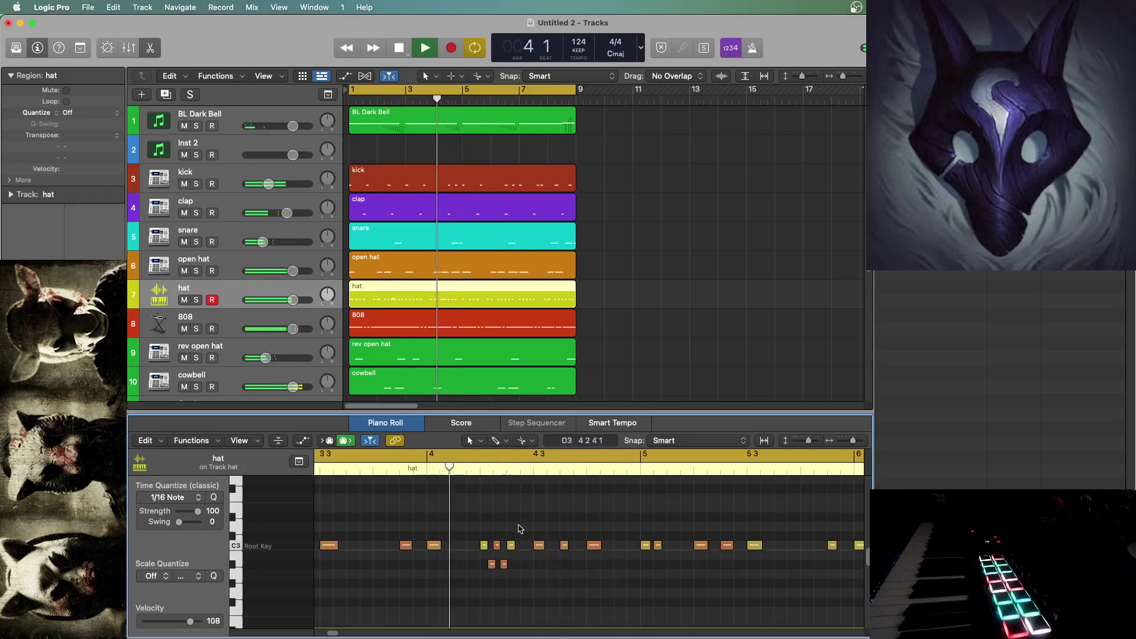
{"action": "key", "text": "space"}
- Draw an A2 hat note about two sixteenths long late in beat 4 of bar 4, split it into six equal slices, and play it
{"action": "left_click", "coordinate": [618, 573], "text": "super"}
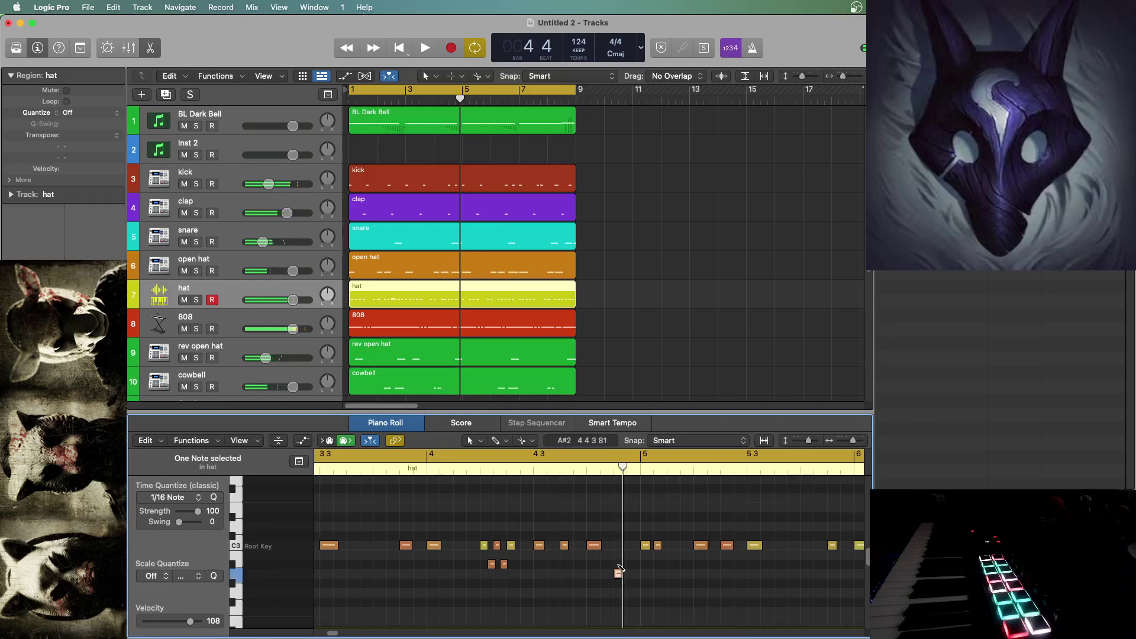
{"action": "left_click_drag", "start_coordinate": [619, 574], "coordinate": [638, 574]}
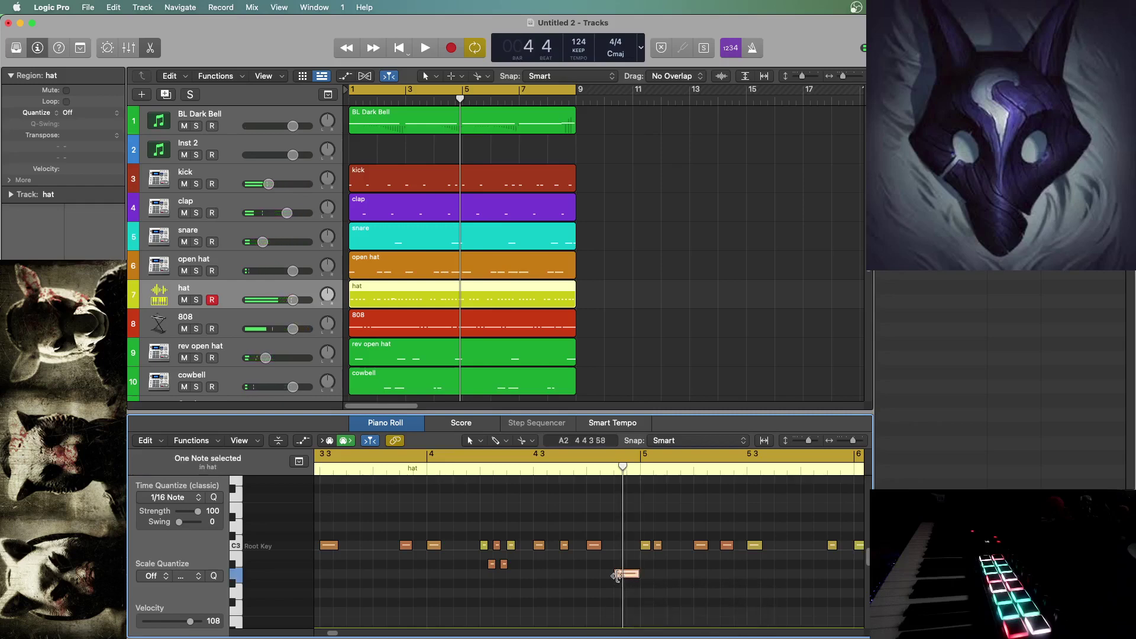
{"action": "right_click", "coordinate": [619, 576], "text": "alt"}
{"action": "left_click", "coordinate": [597, 492]}
{"action": "key", "text": "space"}
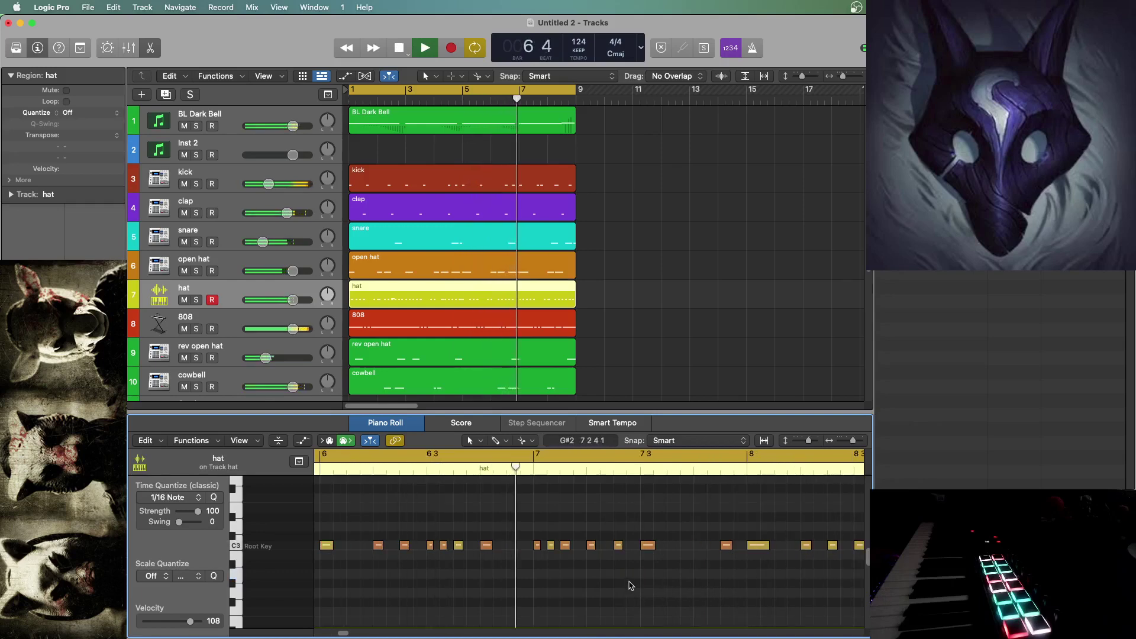
- Add a C3 hat note about two sixteenths long just before bar 7 and audition it
{"action": "key", "text": "space"}
{"action": "left_click", "coordinate": [510, 544]}
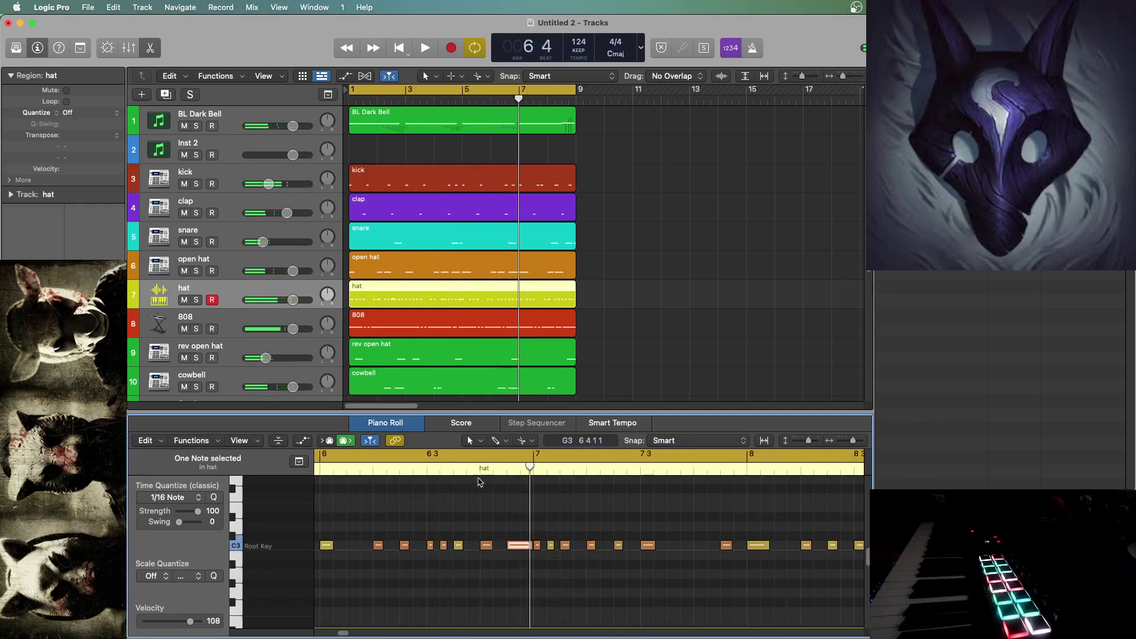
{"action": "key", "text": "space"}
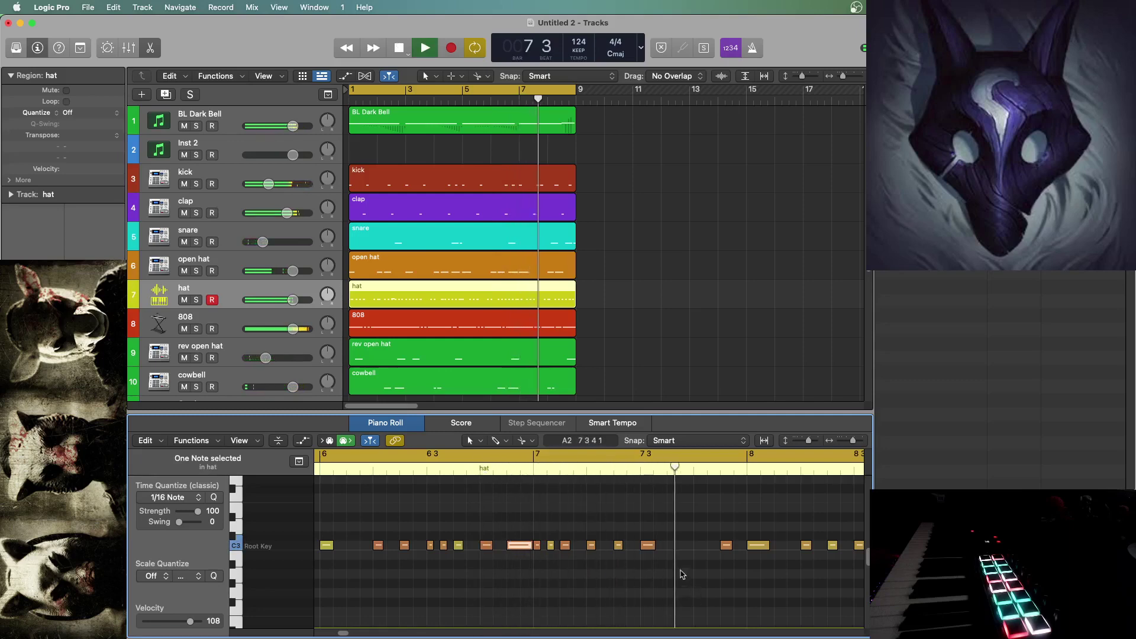
{"action": "key", "text": "space"}
{"action": "key", "text": "space"}
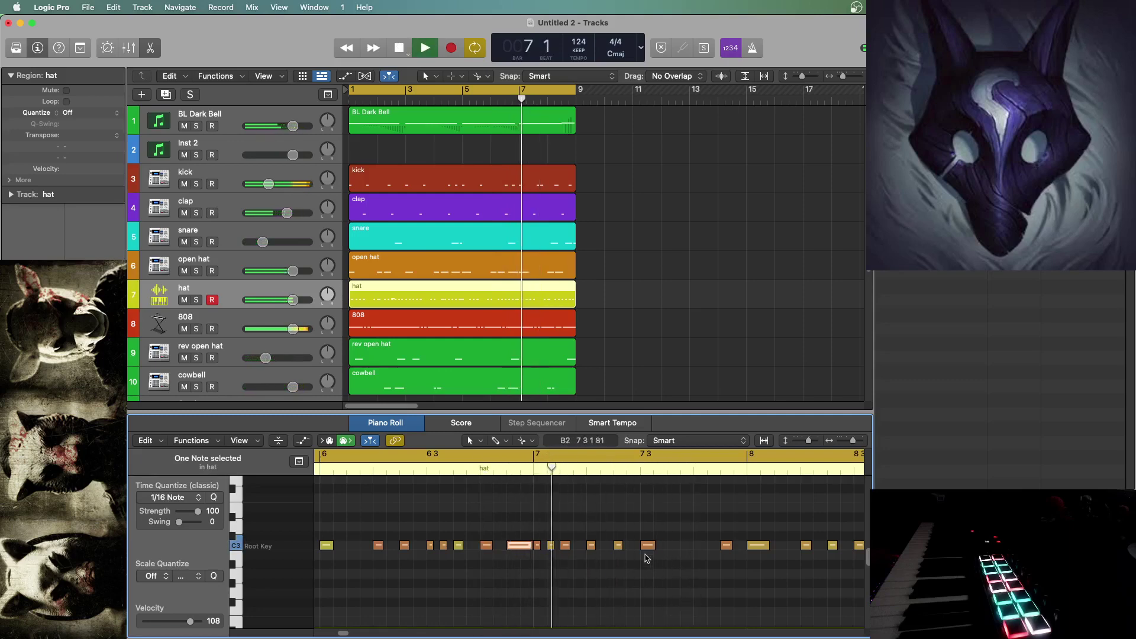
- Add a C3 hat note after beat 3 of bar 7, split it into six equal slices, and play from bar 7
{"action": "left_click", "coordinate": [675, 544]}
{"action": "key", "text": "space"}
{"action": "mouse_move", "coordinate": [691, 545]}
{"action": "left_mouse_down"}
{"action": "mouse_move", "coordinate": [706, 545]}
{"action": "mouse_move", "coordinate": [676, 556]}
{"action": "left_mouse_up"}
{"action": "left_click", "coordinate": [674, 565]}
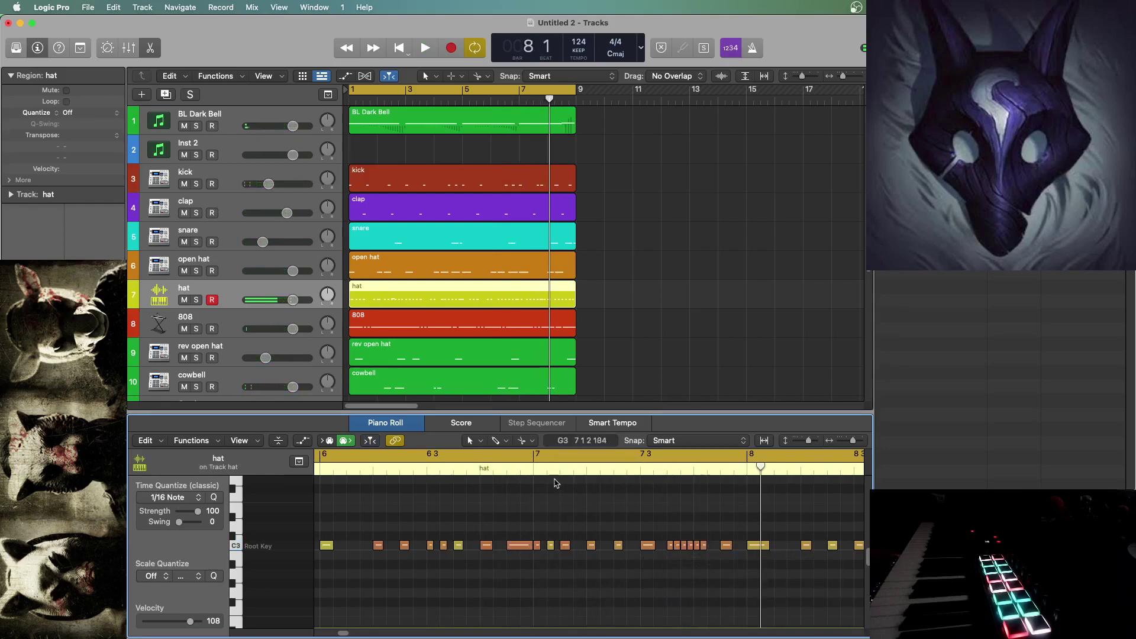
{"action": "double_click", "coordinate": [536, 471]}
{"action": "key", "text": "space"}
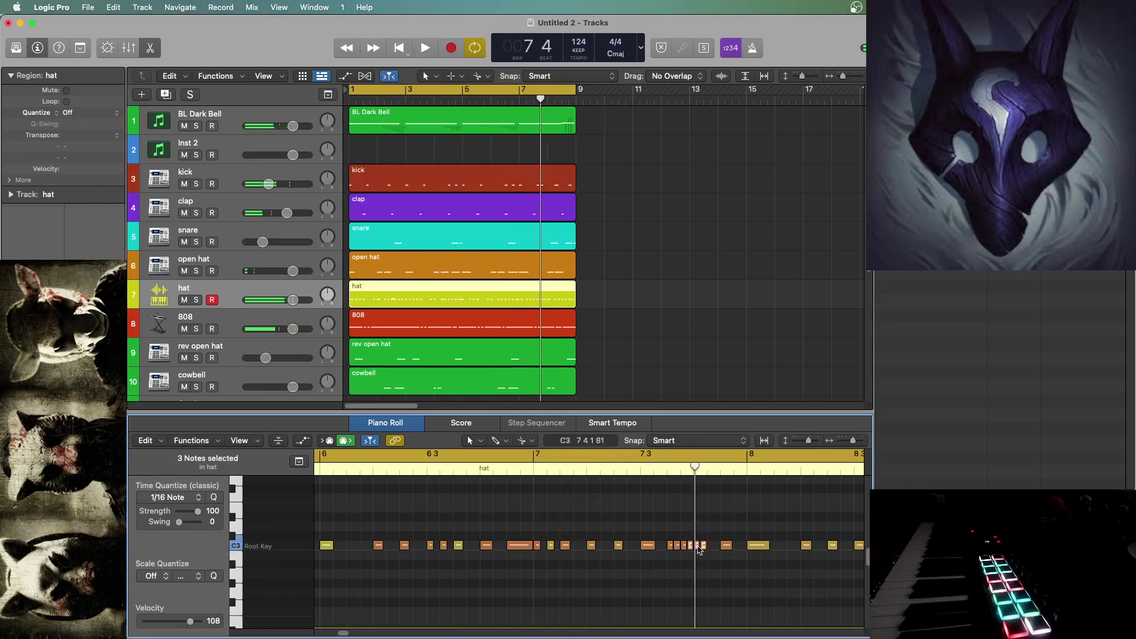
- Move the last three slices of the bar 7 hat roll down to A2 and audition the passage
{"action": "left_click_drag", "start_coordinate": [704, 546], "coordinate": [695, 569]}
{"action": "key", "text": "alt+Down"}
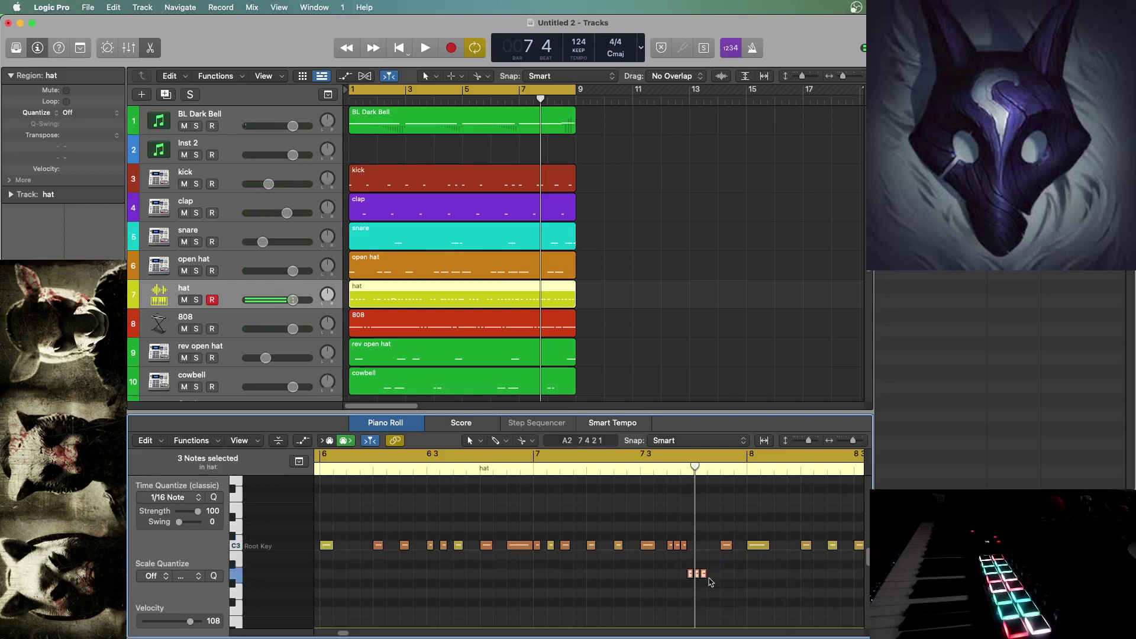
{"action": "left_click", "coordinate": [780, 584]}
{"action": "key", "text": "space"}
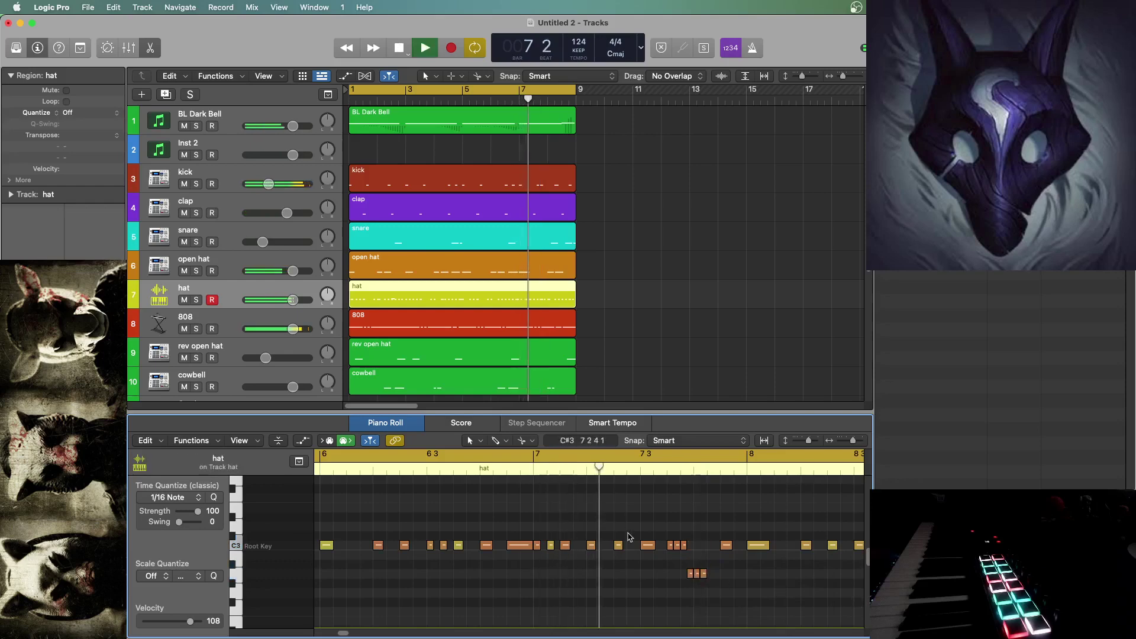
{"action": "key", "text": "space"}
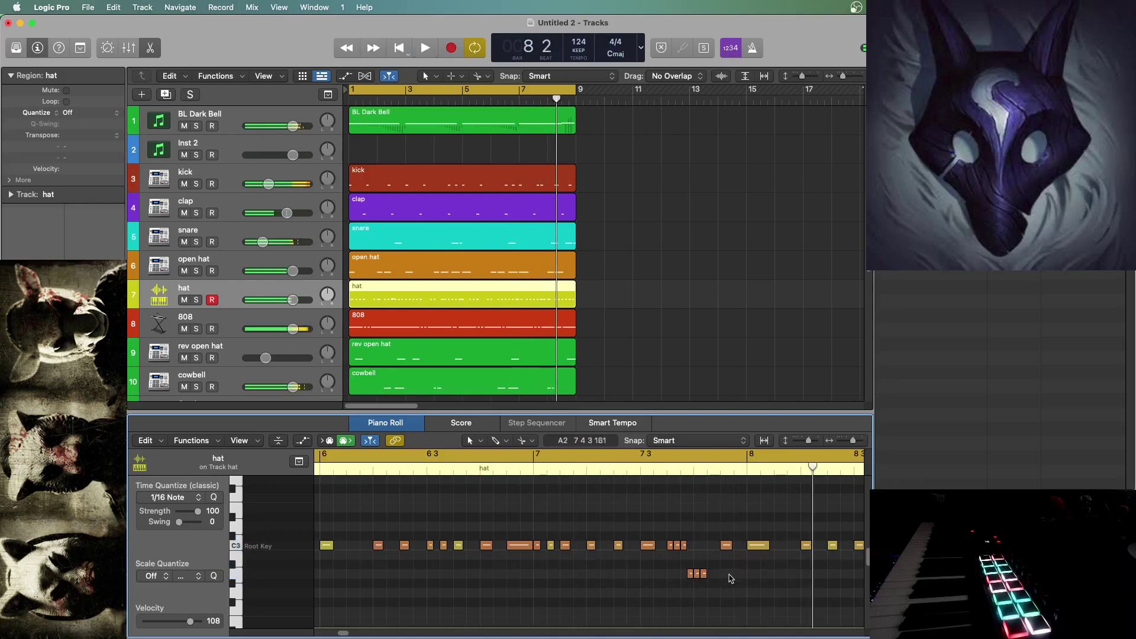
- Delete the last C3 slice and the last A2 slice of the bar 7 hat roll and audition it
{"action": "left_click", "coordinate": [703, 573]}
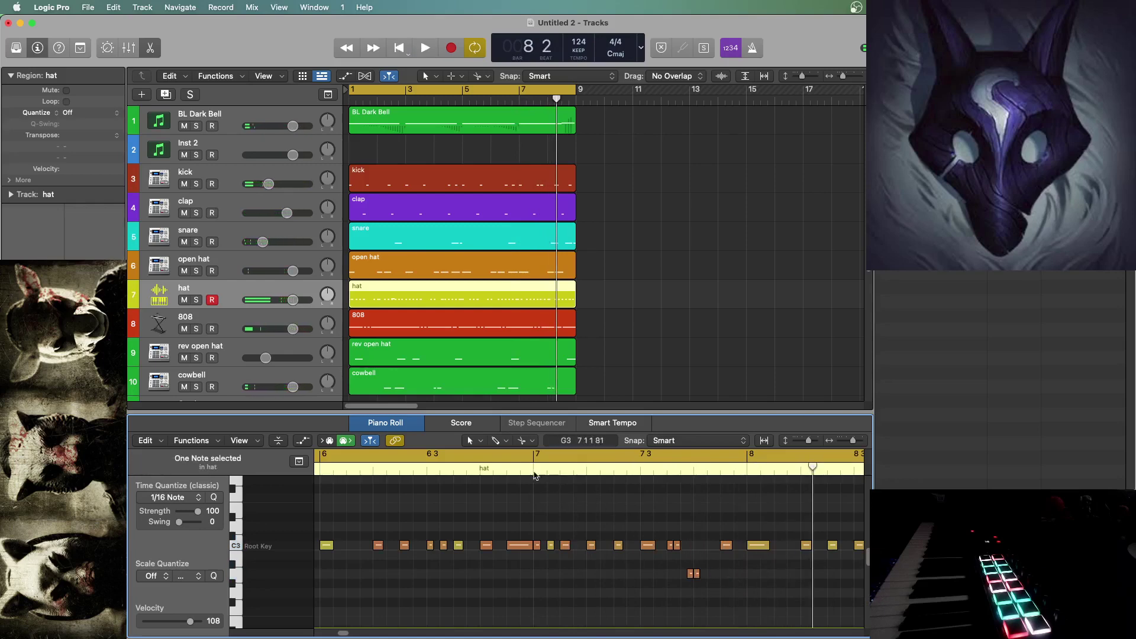
{"action": "left_click", "coordinate": [535, 473]}
{"action": "key", "text": "space"}
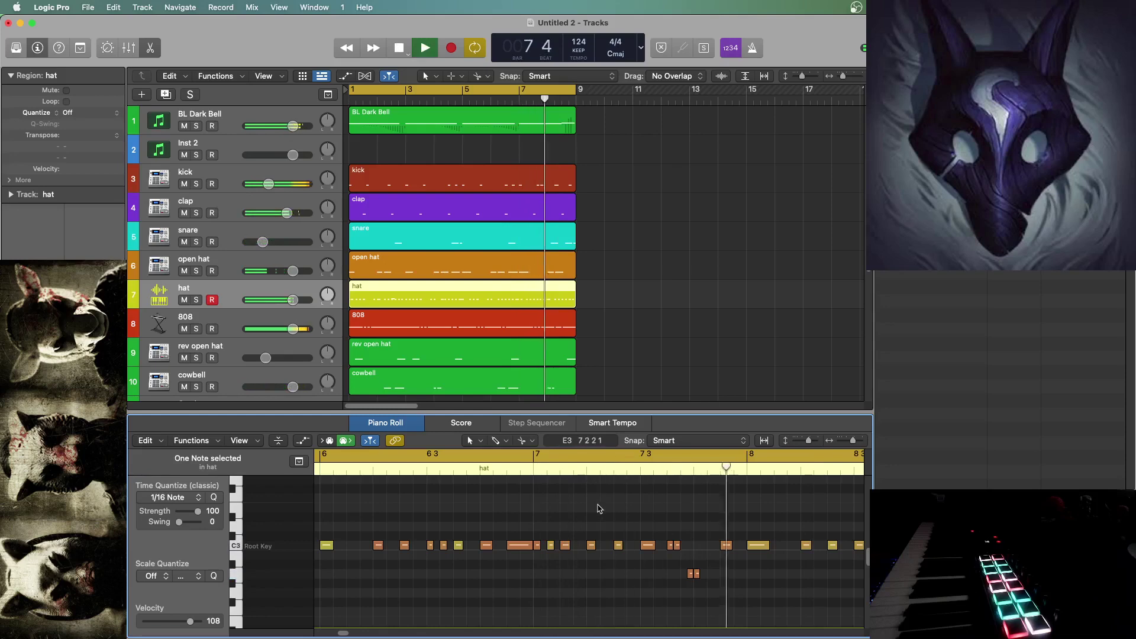
{"action": "key", "text": "space"}
- Shift the two remaining A2 hat slices in bar 7 slightly later, onto beat 4, and play the result
{"action": "left_click_drag", "start_coordinate": [690, 570], "coordinate": [698, 573]}
{"action": "left_click", "coordinate": [604, 469]}
{"action": "key", "text": "space"}
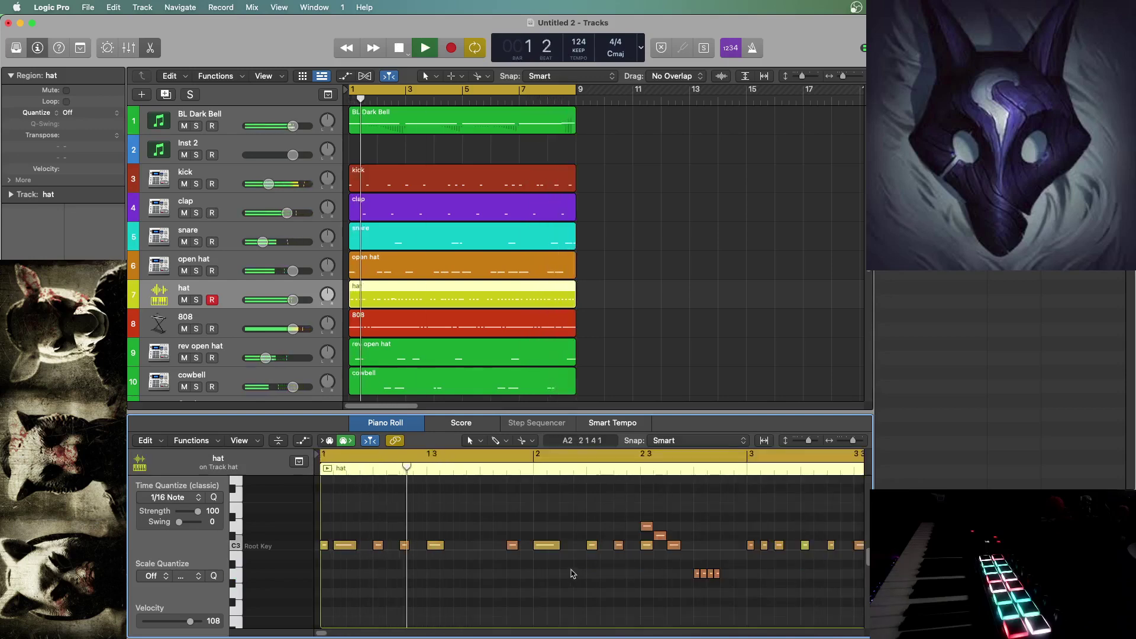
{"action": "key", "text": "space"}
- Show the hat region's Ch. 4: Note Velocity lane and draw a falling velocity ramp across the A2 roll in bar 2
{"action": "key", "text": "a"}
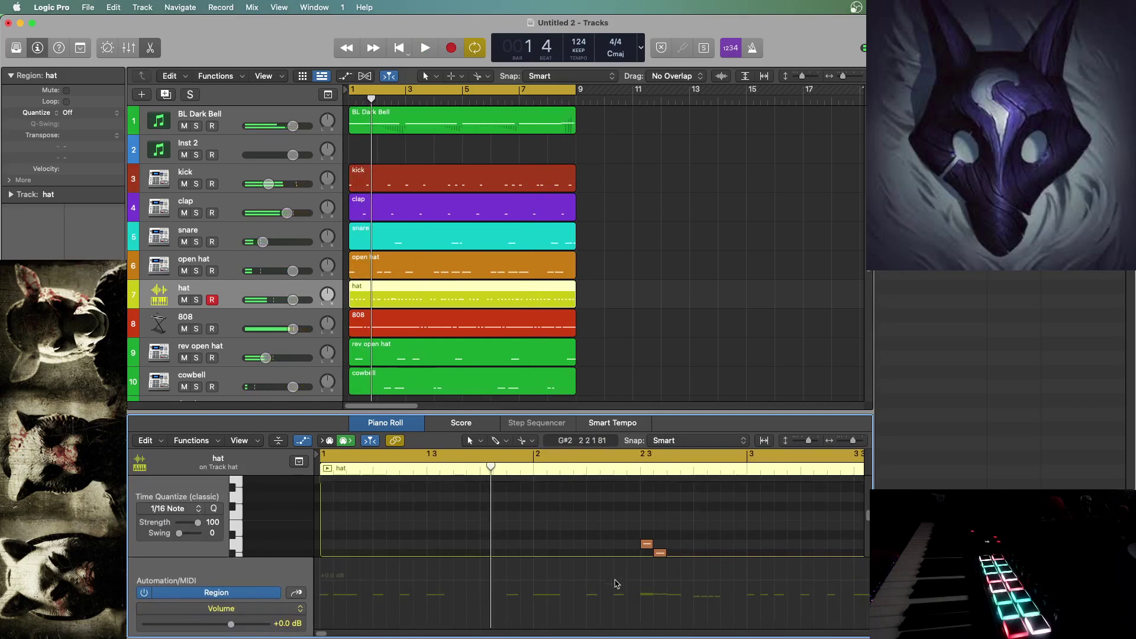
{"action": "scroll", "coordinate": [640, 499], "scroll_direction": "down", "scroll_amount": 4}
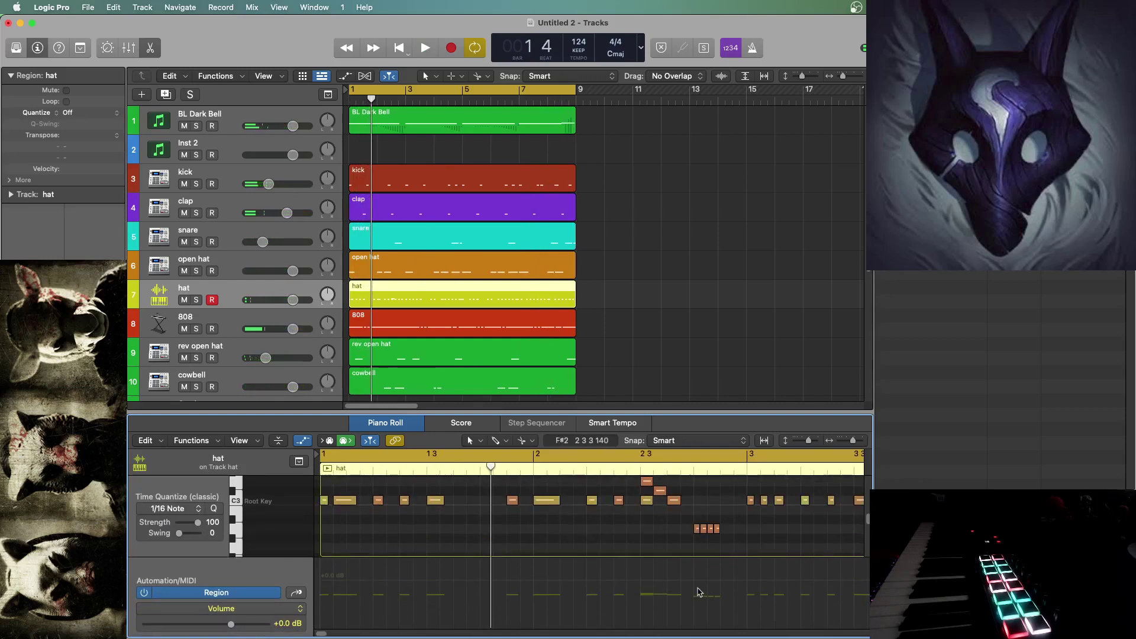
{"action": "left_click", "coordinate": [239, 611]}
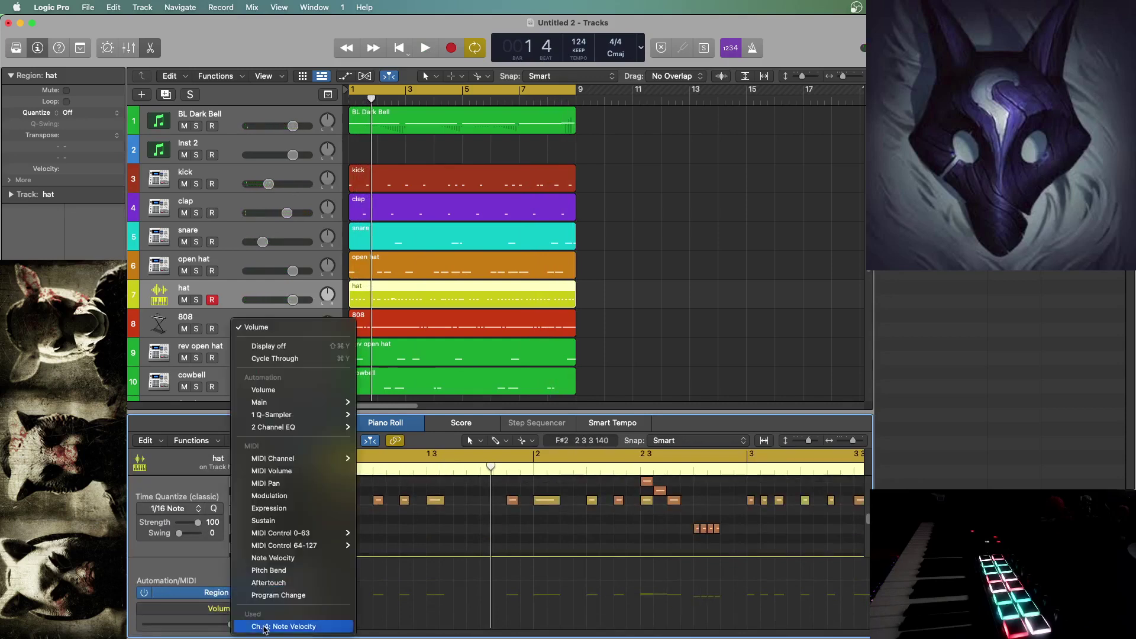
{"action": "left_click", "coordinate": [265, 628]}
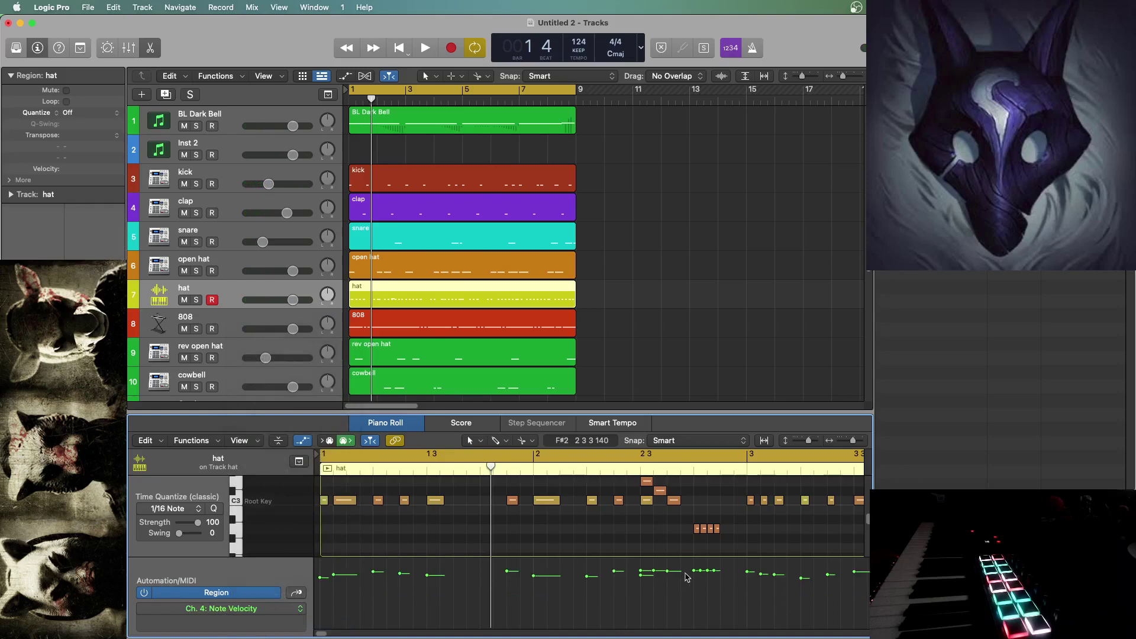
{"action": "mouse_move", "coordinate": [686, 577]}
{"action": "left_mouse_down"}
{"action": "mouse_move", "coordinate": [743, 562]}
{"action": "mouse_move", "coordinate": [738, 599]}
{"action": "left_mouse_up"}
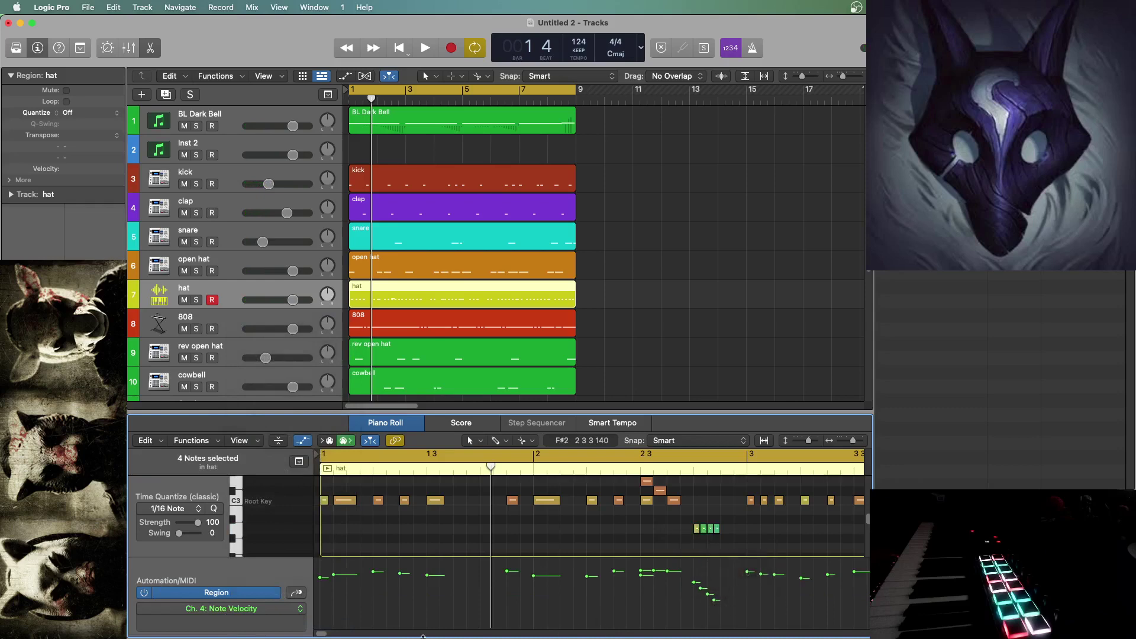
- Draw a falling velocity ramp across the A2 hat roll at the end of bar 4 and audition it
{"action": "left_click_drag", "start_coordinate": [321, 634], "coordinate": [335, 634]}
{"action": "left_click_drag", "start_coordinate": [503, 578], "coordinate": [537, 612]}
{"action": "left_click", "coordinate": [417, 474]}
{"action": "key", "text": "space"}
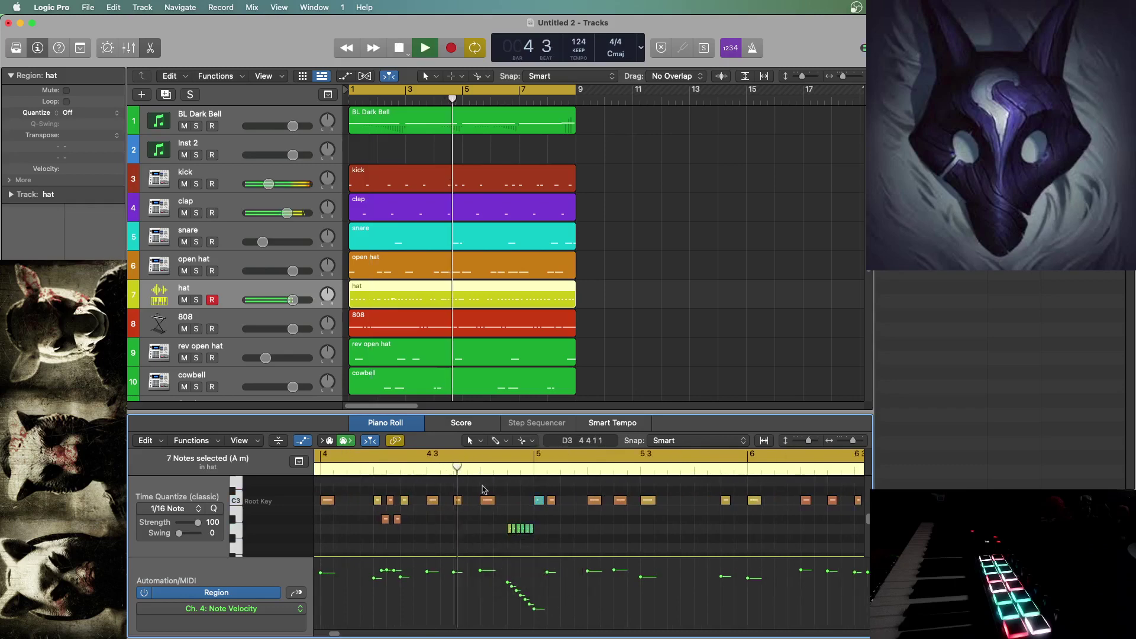
{"action": "key", "text": "space"}
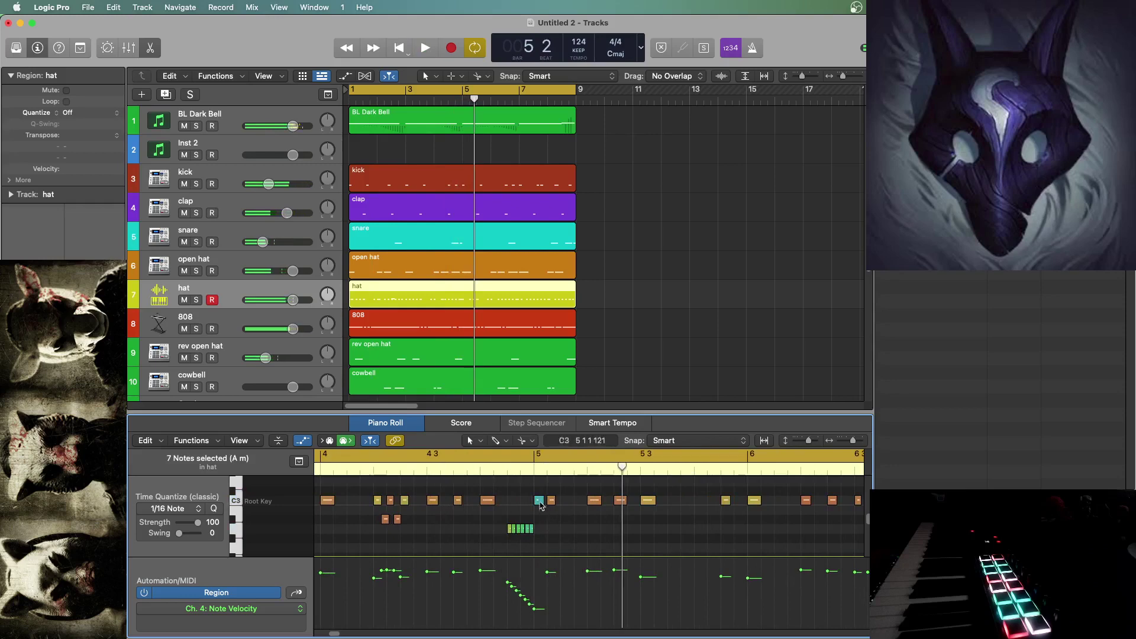
- Raise the velocity of the C3 hat note at the start of bar 5 to 105, using the Velocity tool
{"action": "left_click_drag", "start_coordinate": [538, 500], "coordinate": [543, 407]}
{"action": "left_click", "coordinate": [527, 441]}
{"action": "left_click", "coordinate": [565, 589]}
{"action": "left_click", "coordinate": [534, 576]}
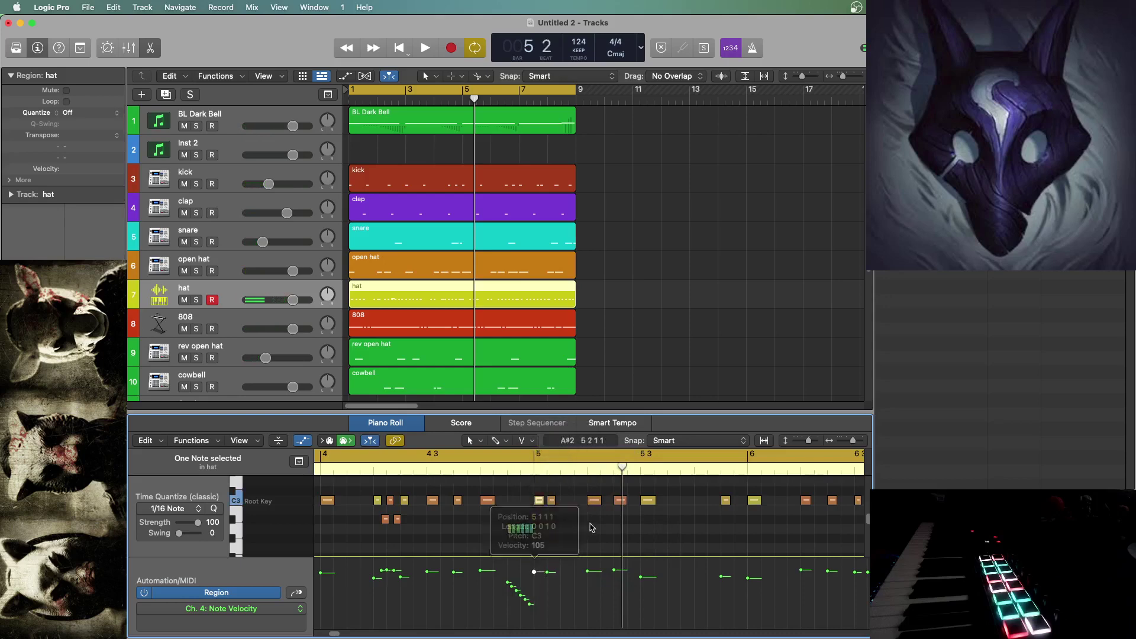
{"action": "left_click", "coordinate": [508, 600]}
- Draw a falling velocity ramp across the hat roll in bar 7 and play from there
{"action": "key", "text": "space"}
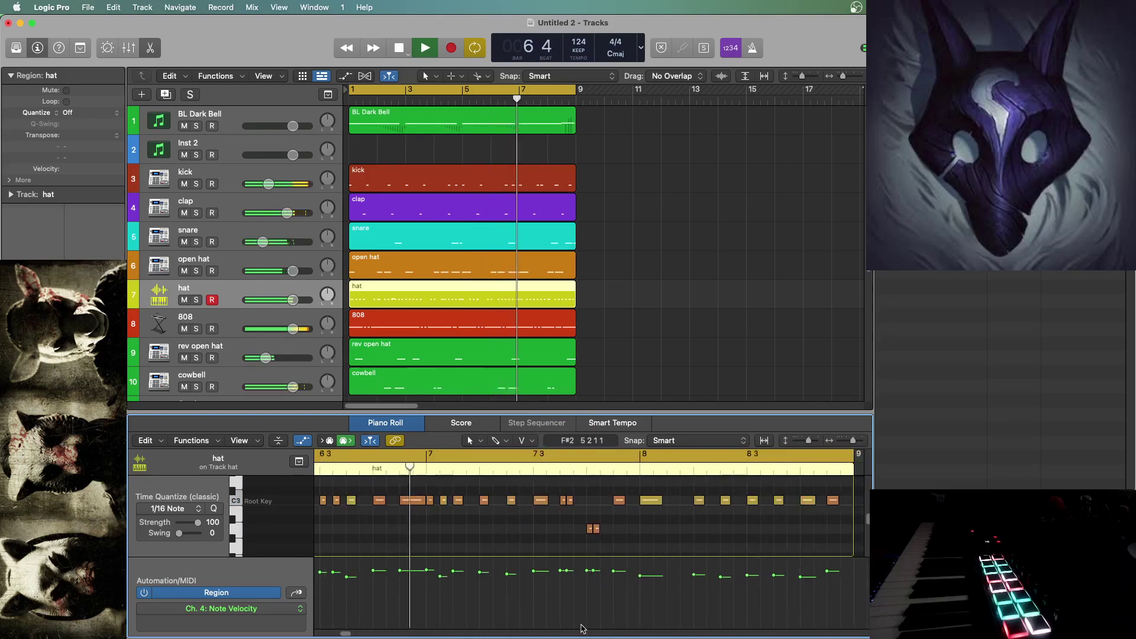
{"action": "key", "text": "space"}
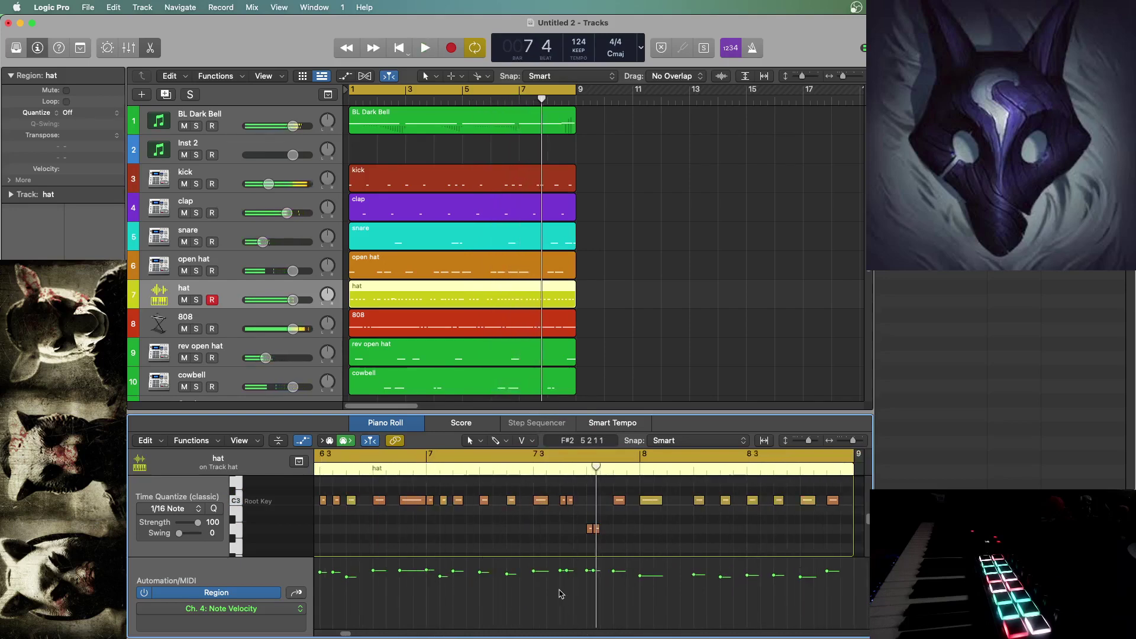
{"action": "left_click_drag", "start_coordinate": [560, 584], "coordinate": [606, 604]}
{"action": "double_click", "coordinate": [527, 472]}
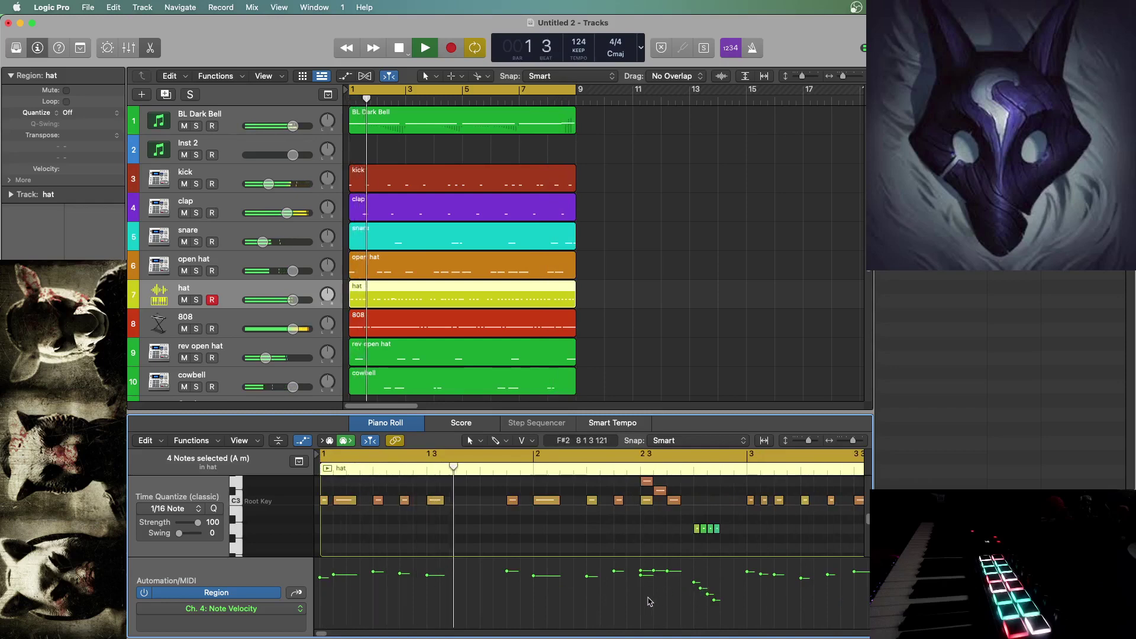
- Hide the velocity lane, enlarge the tracks area to show more tracks, and stop playback
{"action": "key", "text": "a"}
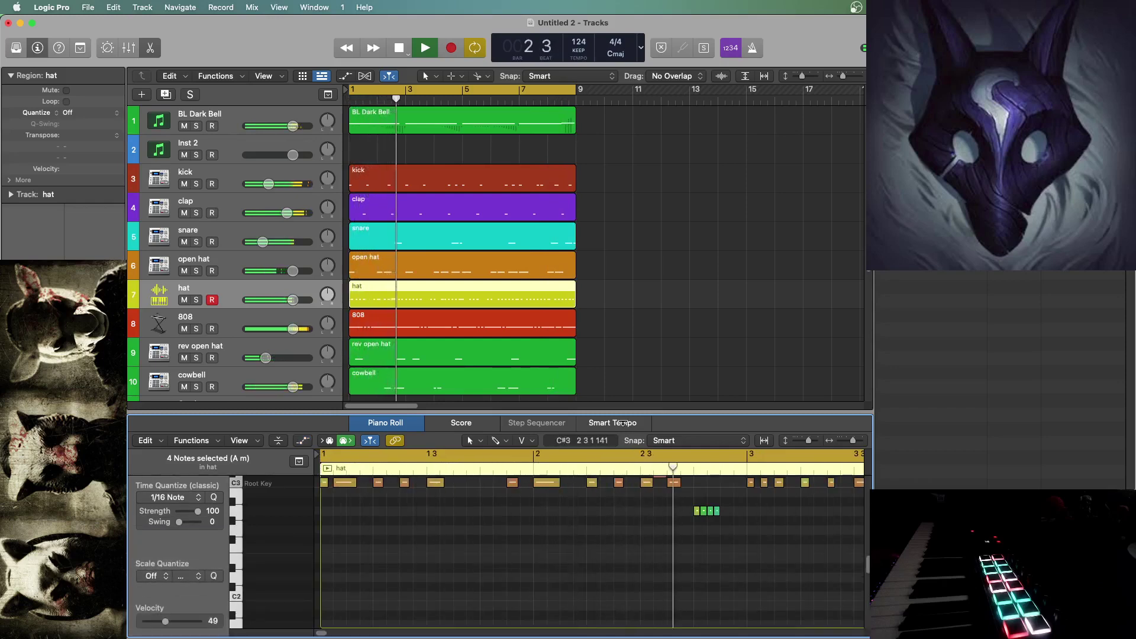
{"action": "left_click_drag", "start_coordinate": [623, 422], "coordinate": [625, 548]}
{"action": "left_click", "coordinate": [700, 327]}
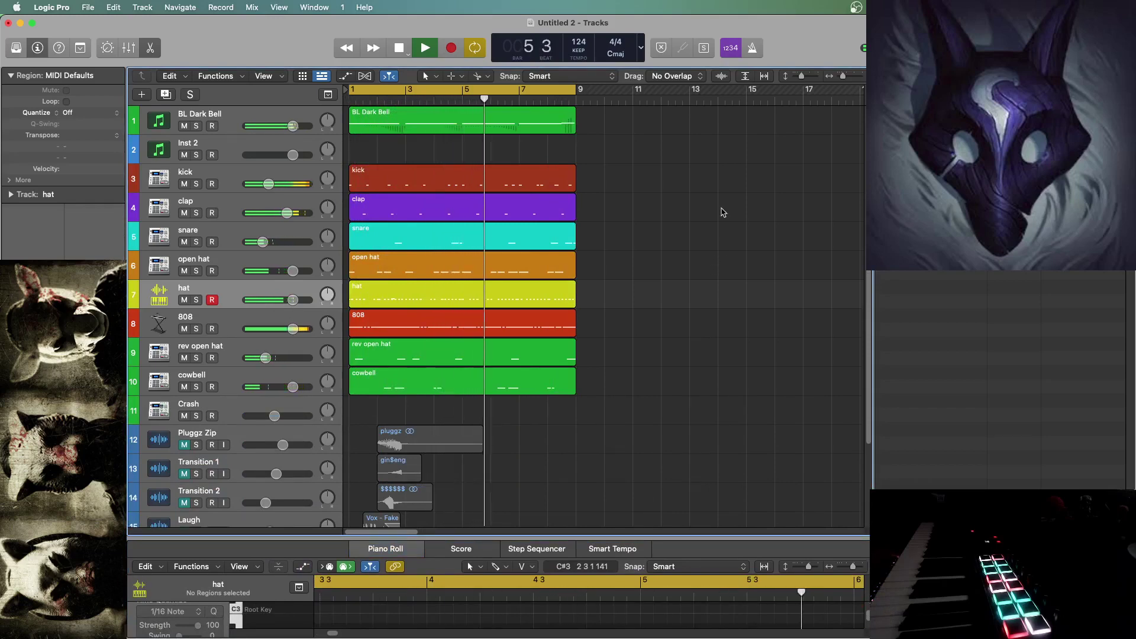
{"action": "key", "text": "space"}
- Select the BL Dark Bell track and play the whole beat from the beginning
{"action": "left_click", "coordinate": [382, 122]}
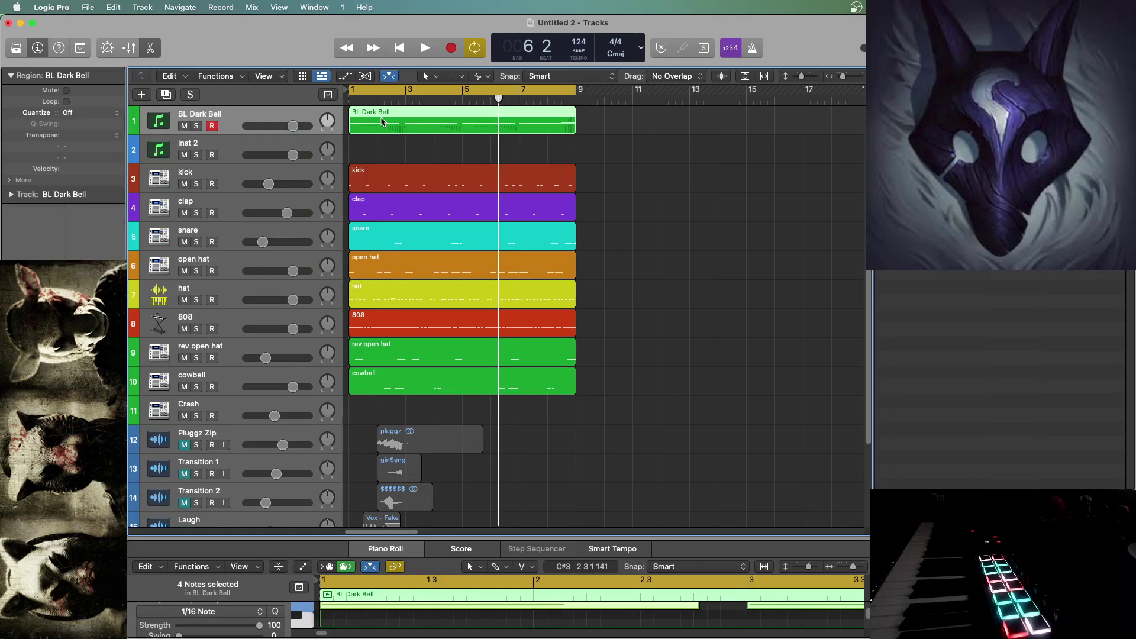
{"action": "left_click", "coordinate": [720, 186]}
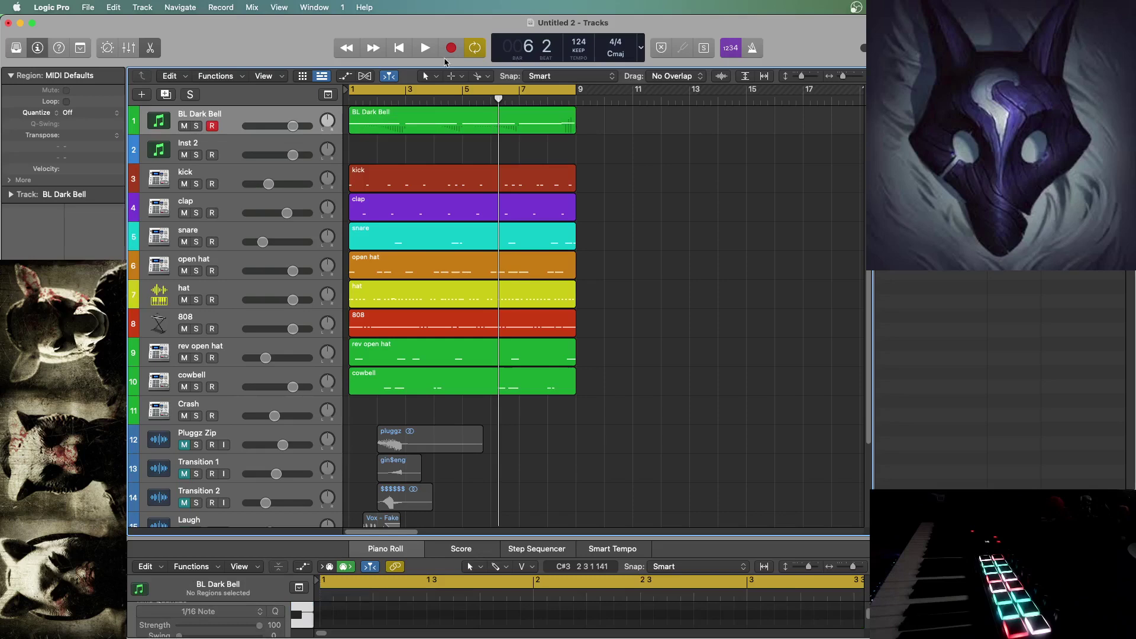
{"action": "left_click", "coordinate": [398, 49]}
{"action": "key", "text": "space"}
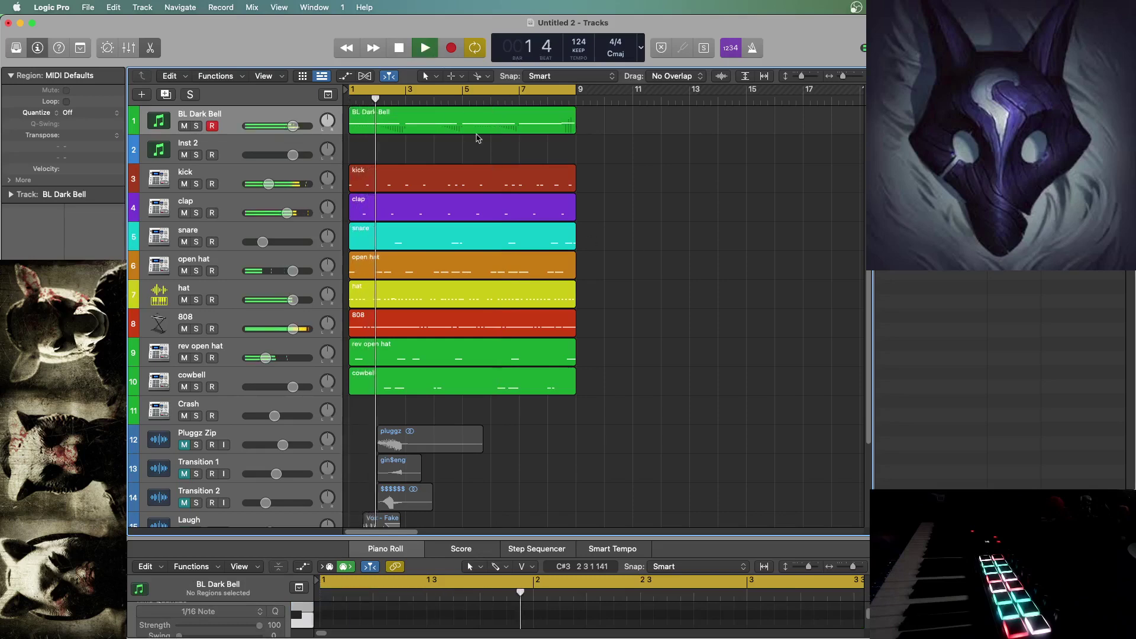
- Stop playback and view the BL Dark Bell region's notes in an enlarged Piano Roll, then restore the larger tracks area
{"action": "key", "text": "space"}
{"action": "left_click", "coordinate": [235, 118]}
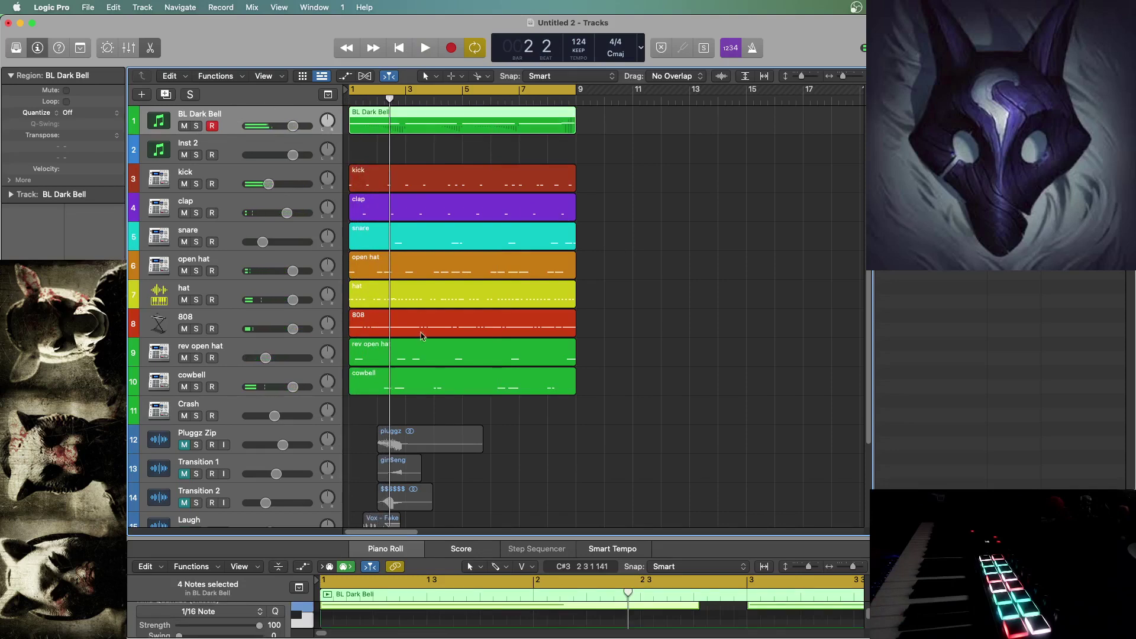
{"action": "scroll", "coordinate": [387, 409], "scroll_direction": "up", "scroll_amount": 3}
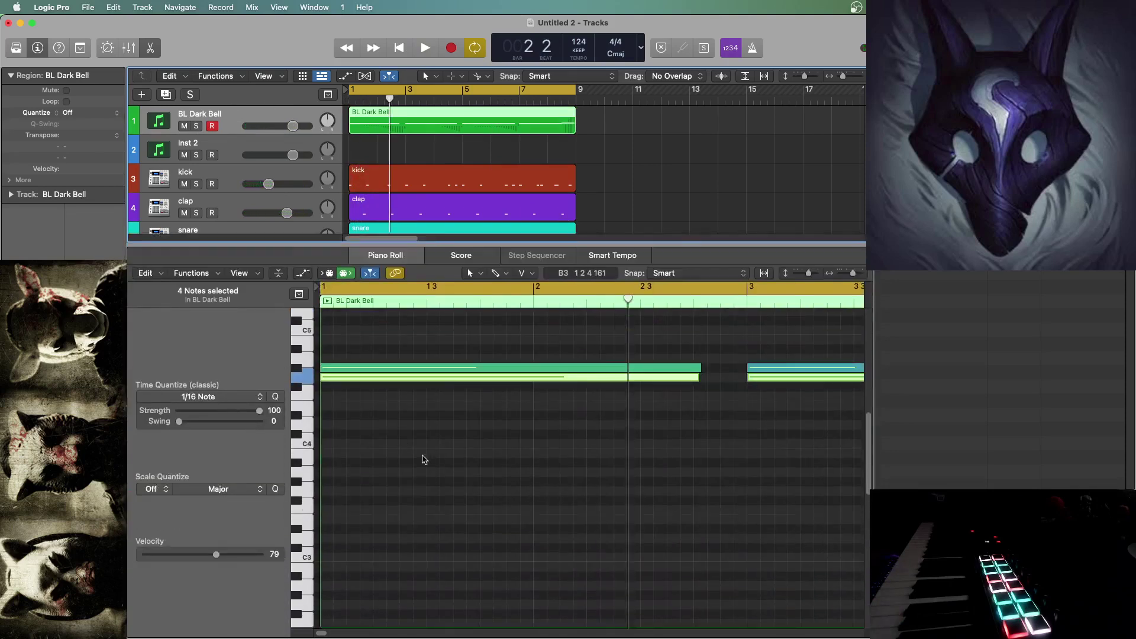
{"action": "left_click", "coordinate": [422, 459]}
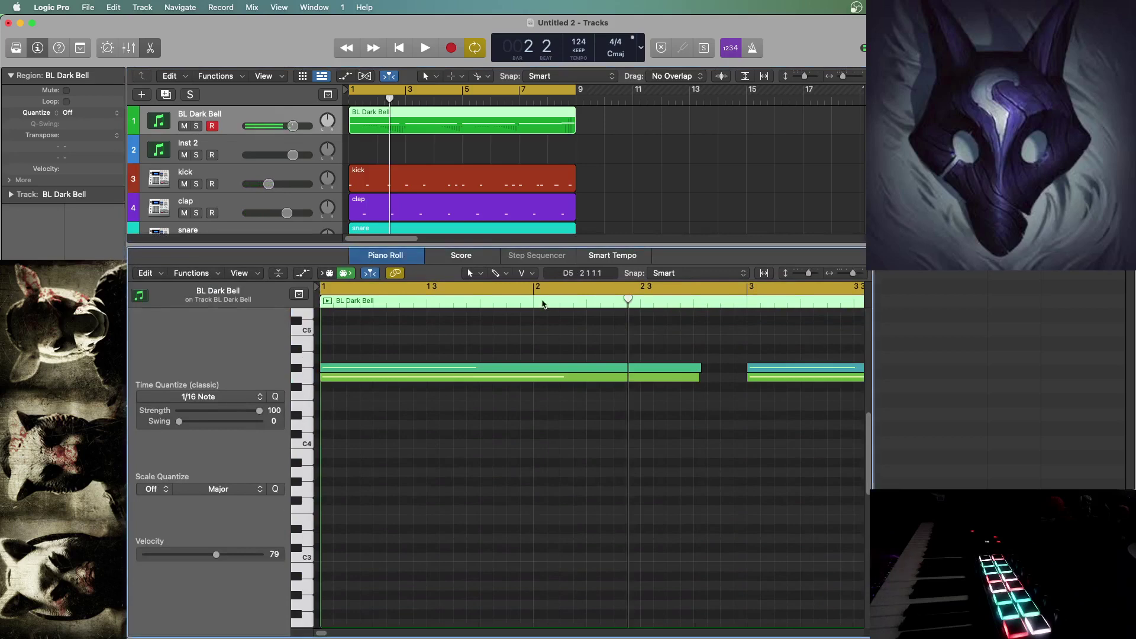
{"action": "left_click_drag", "start_coordinate": [562, 242], "coordinate": [561, 513]}
{"action": "left_click", "coordinate": [740, 261]}
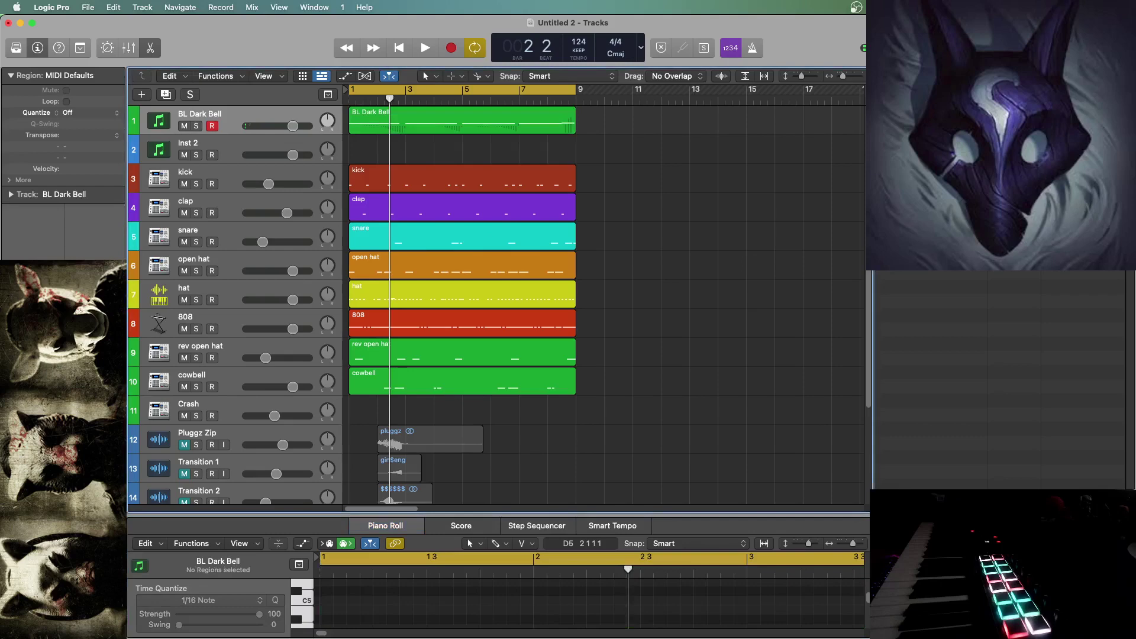
- Load the reFX Nexus instrument on the Inst 2 track and move its plug-in window out of the way
{"action": "left_click", "coordinate": [226, 144]}
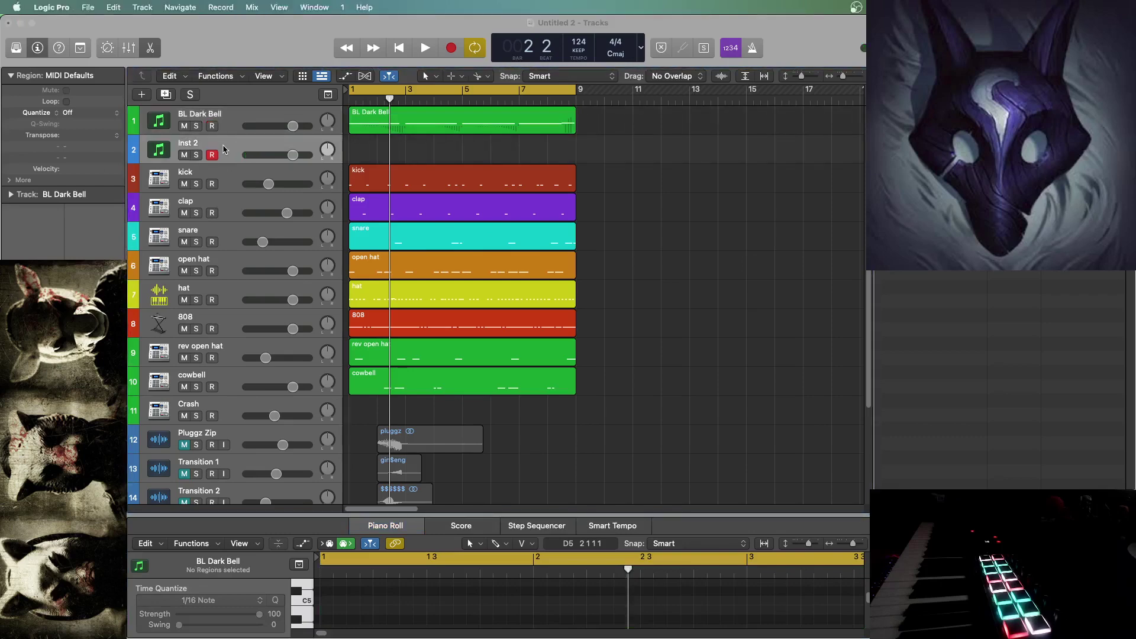
{"action": "left_click", "coordinate": [47, 372]}
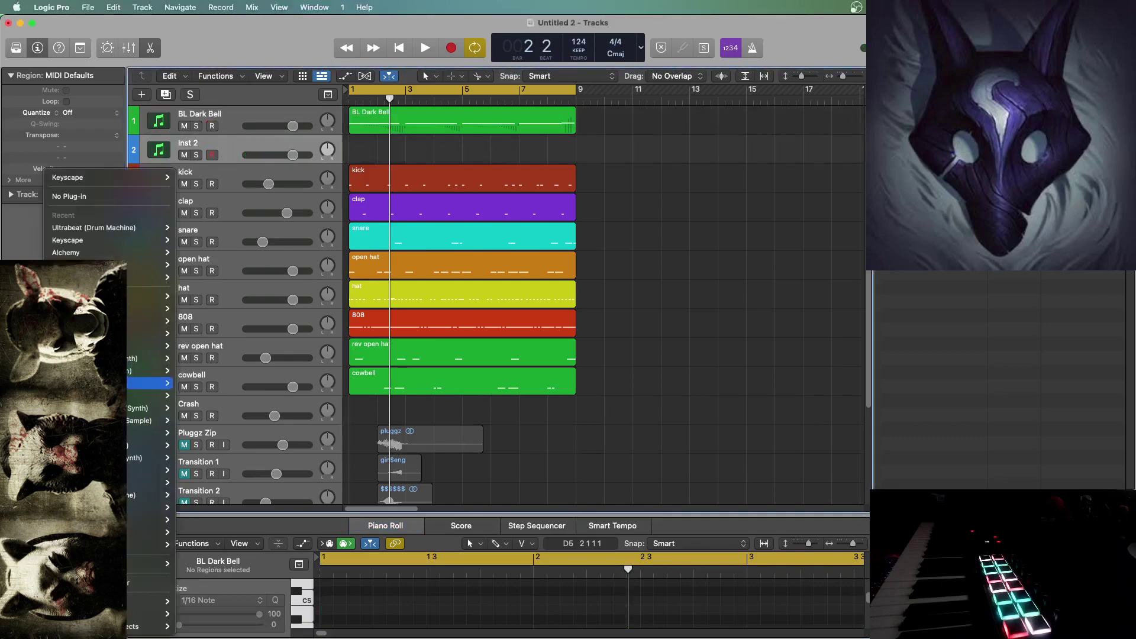
{"action": "mouse_move", "coordinate": [89, 265]}
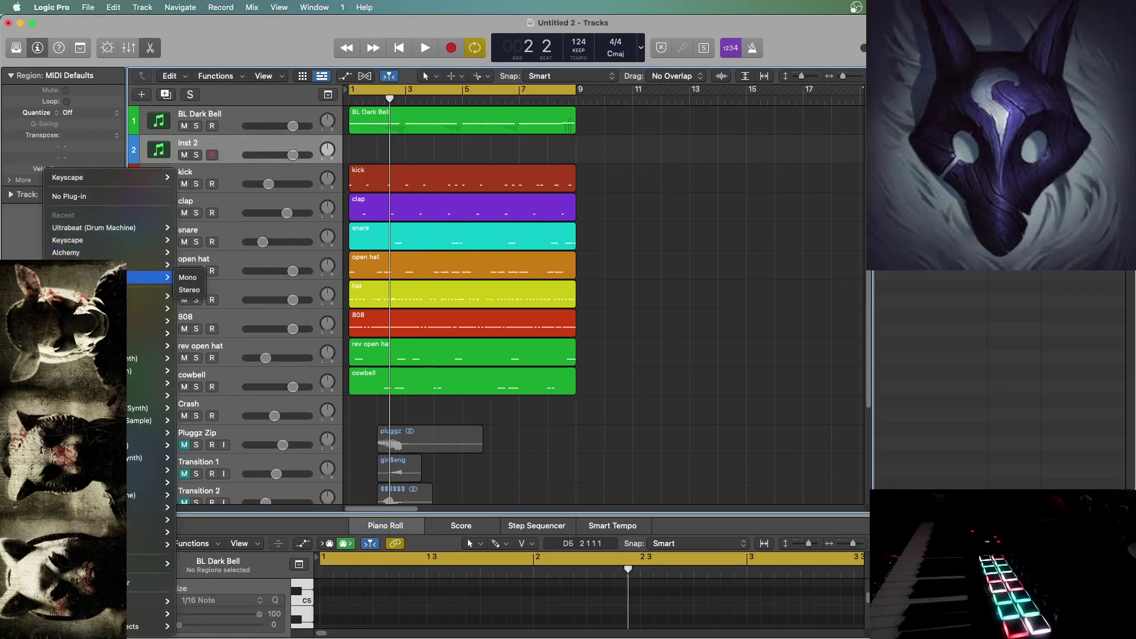
{"action": "mouse_move", "coordinate": [89, 613]}
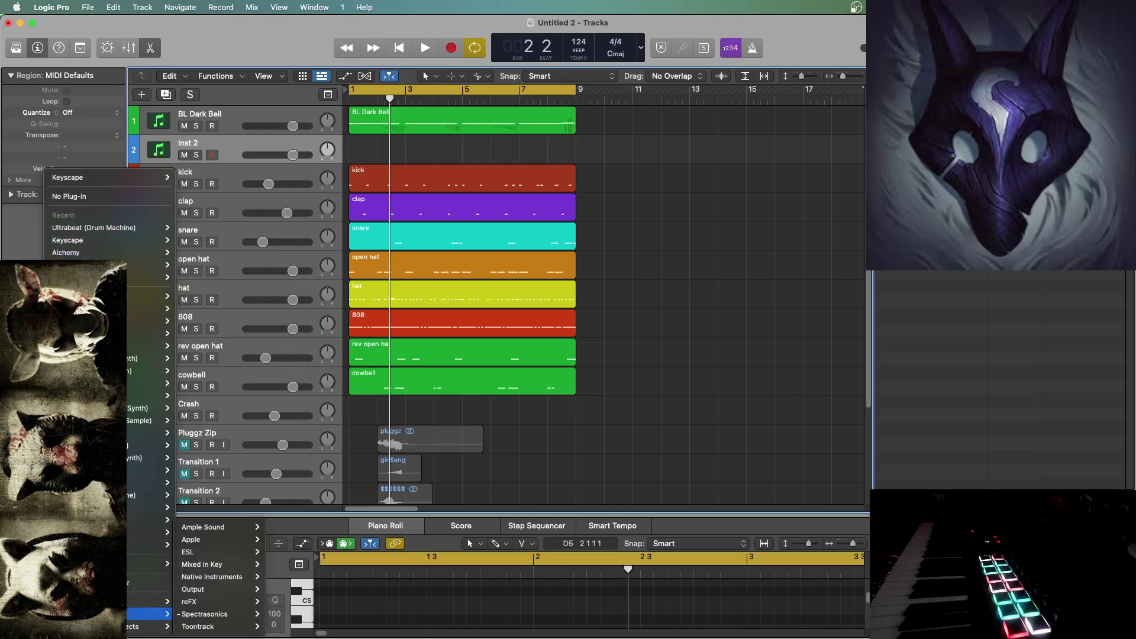
{"action": "mouse_move", "coordinate": [216, 601]}
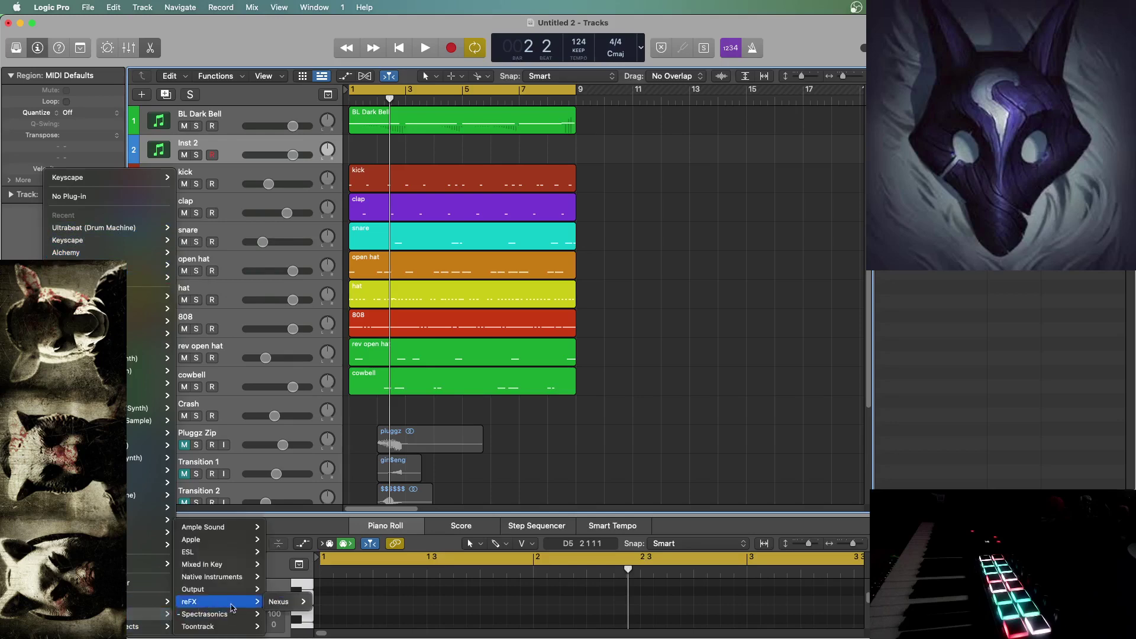
{"action": "mouse_move", "coordinate": [282, 601]}
{"action": "left_click", "coordinate": [323, 602]}
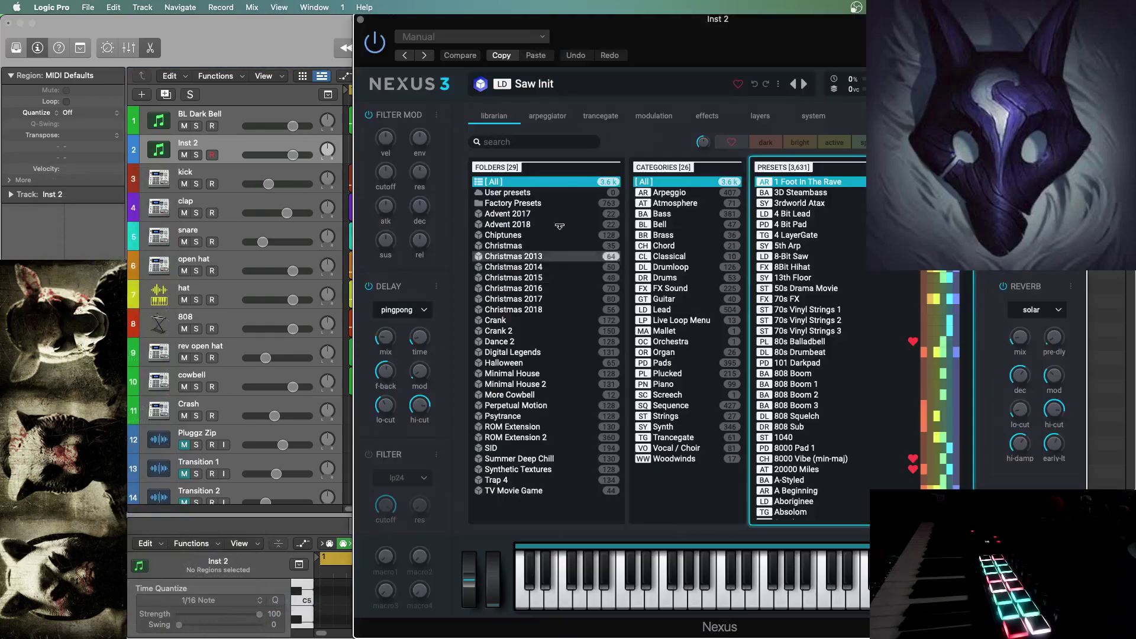
{"action": "left_click_drag", "start_coordinate": [630, 32], "coordinate": [0, 119]}
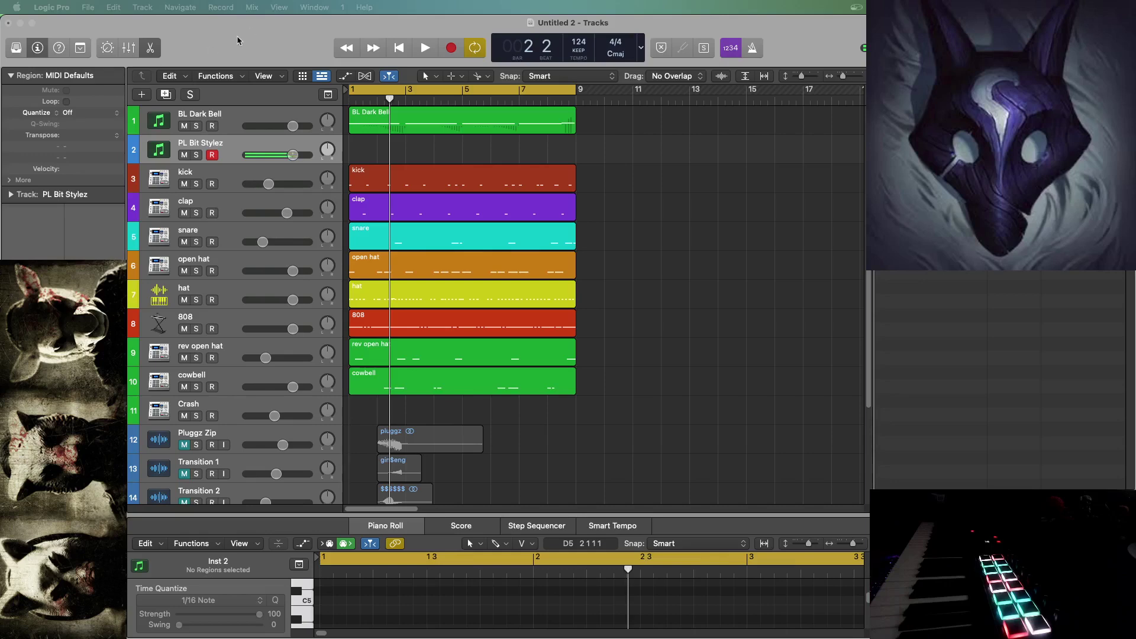
- Play the beat from the beginning to audition the PL Bit Stylez sound against it
{"action": "left_click", "coordinate": [424, 48]}
{"action": "left_click", "coordinate": [399, 48]}
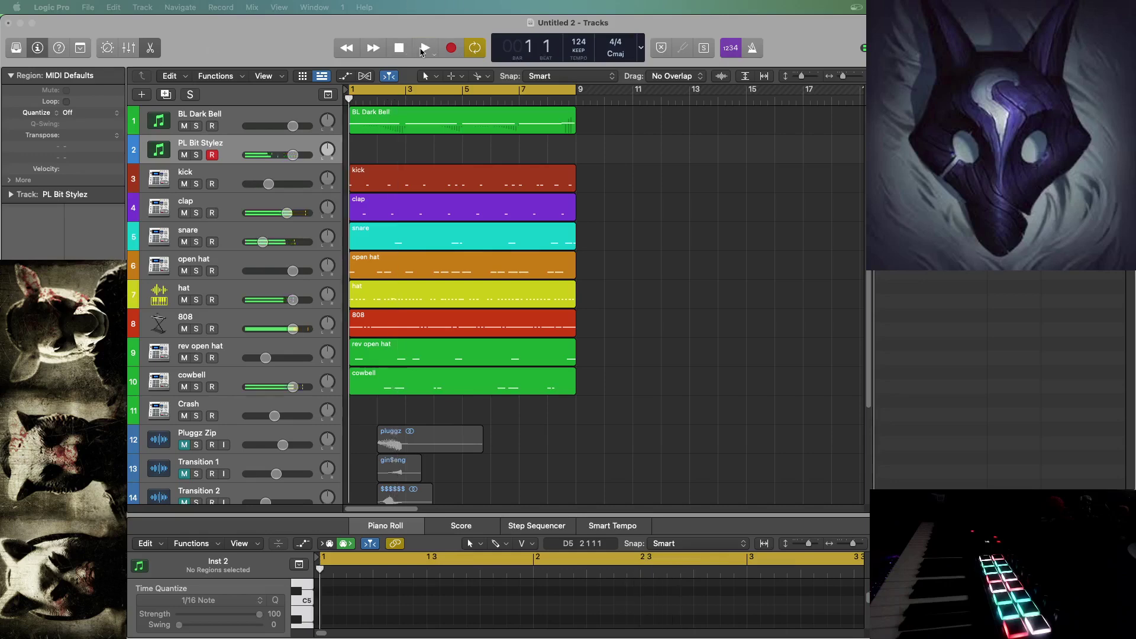
{"action": "left_click", "coordinate": [421, 50]}
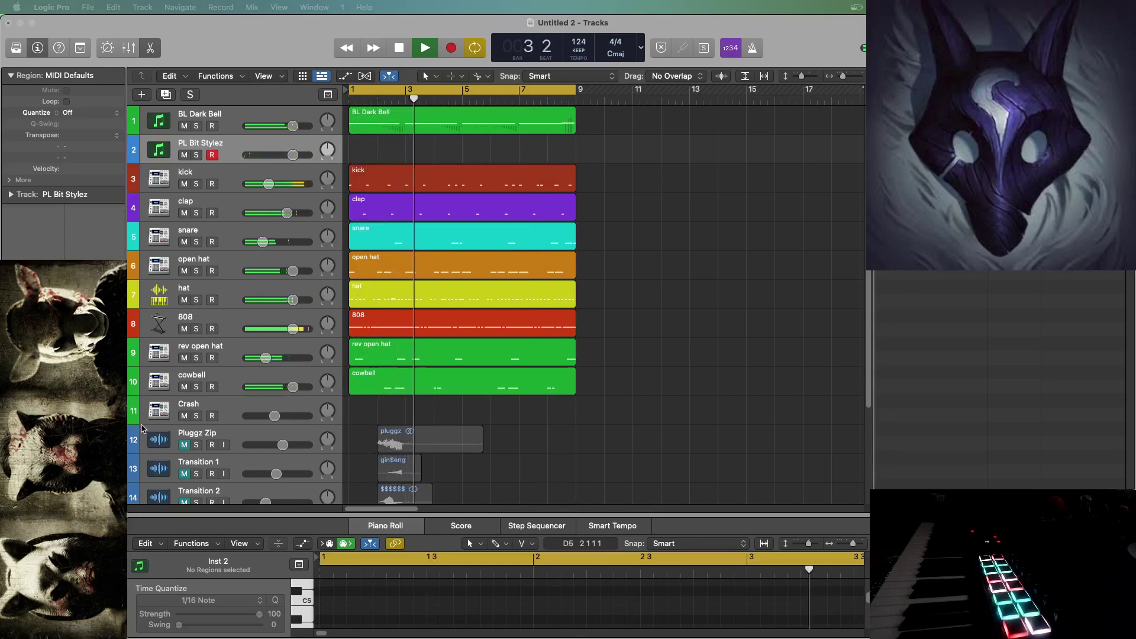
- Lower the volume of all tracks containing regions together, raise the 808 track slightly, and stop playback
{"action": "left_click_drag", "start_coordinate": [293, 329], "coordinate": [293, 329]}
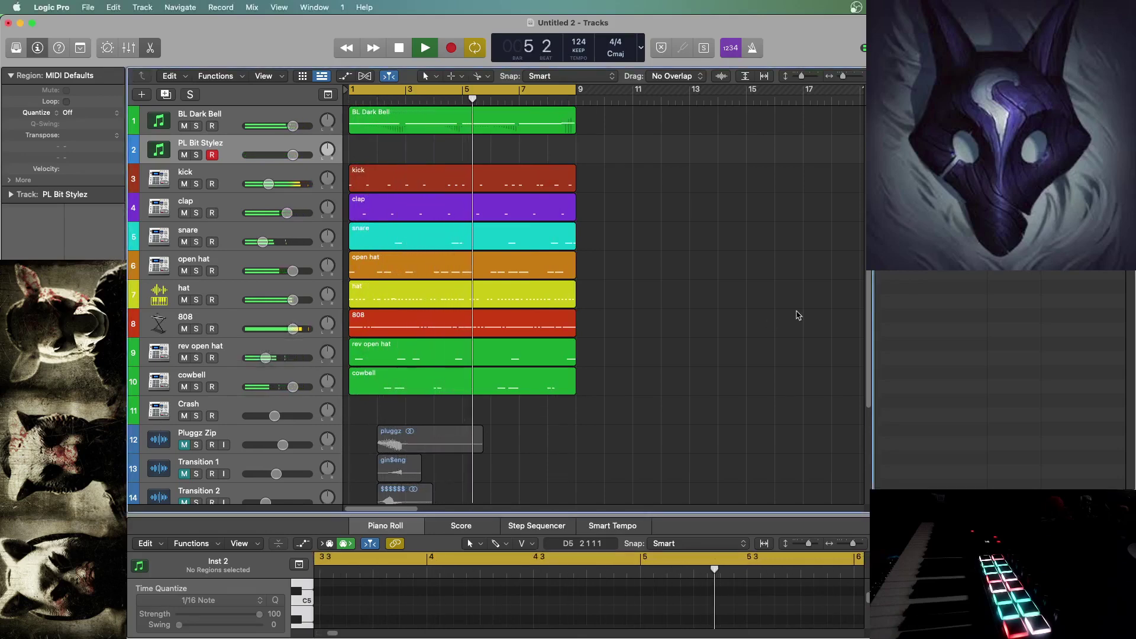
{"action": "key", "text": "super+a"}
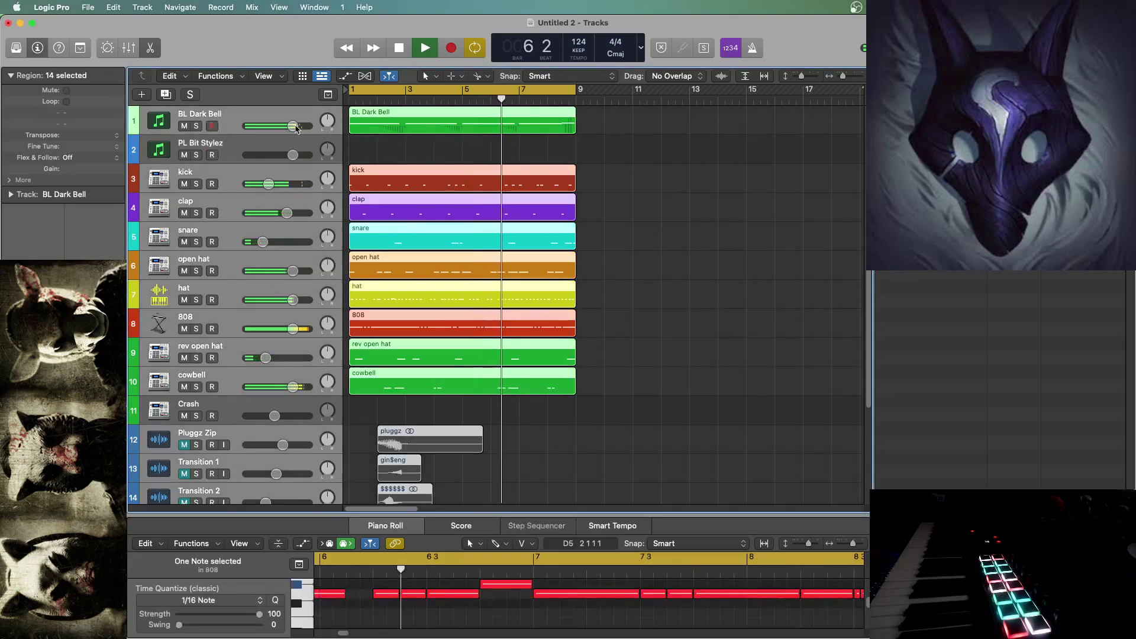
{"action": "left_click_drag", "start_coordinate": [293, 126], "coordinate": [289, 126]}
{"action": "left_click", "coordinate": [732, 234]}
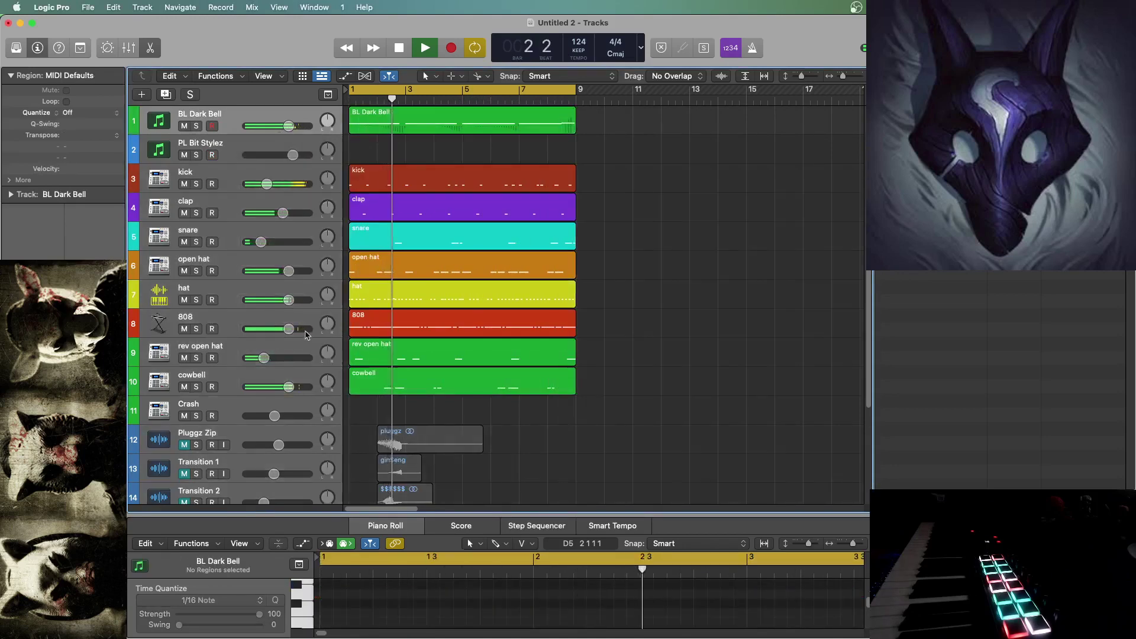
{"action": "left_click_drag", "start_coordinate": [305, 331], "coordinate": [308, 331]}
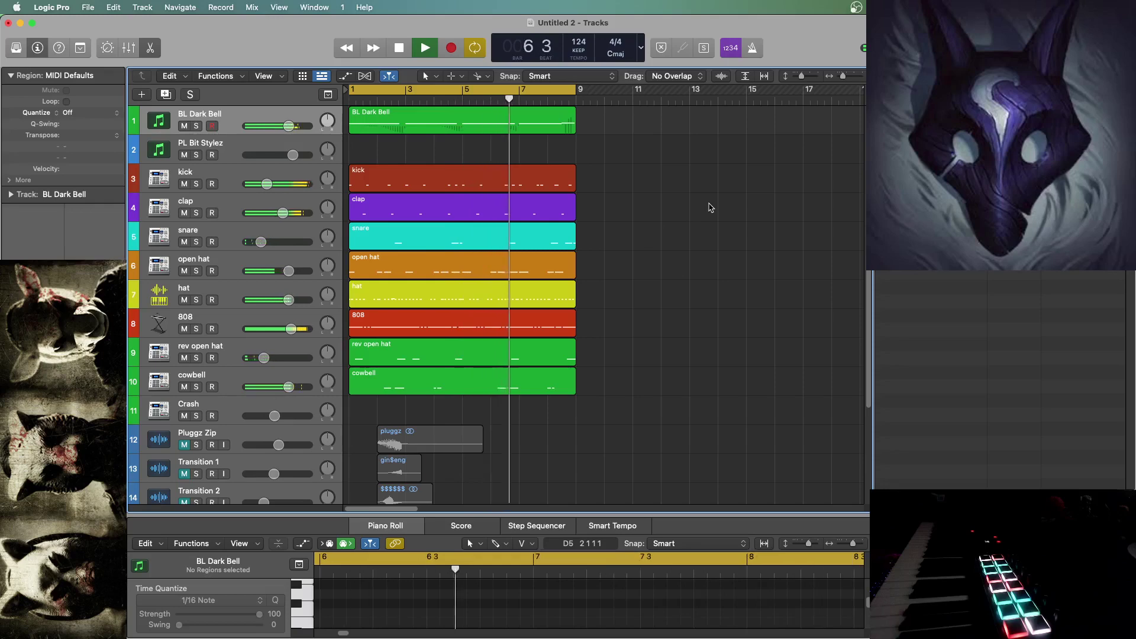
{"action": "key", "text": "space"}
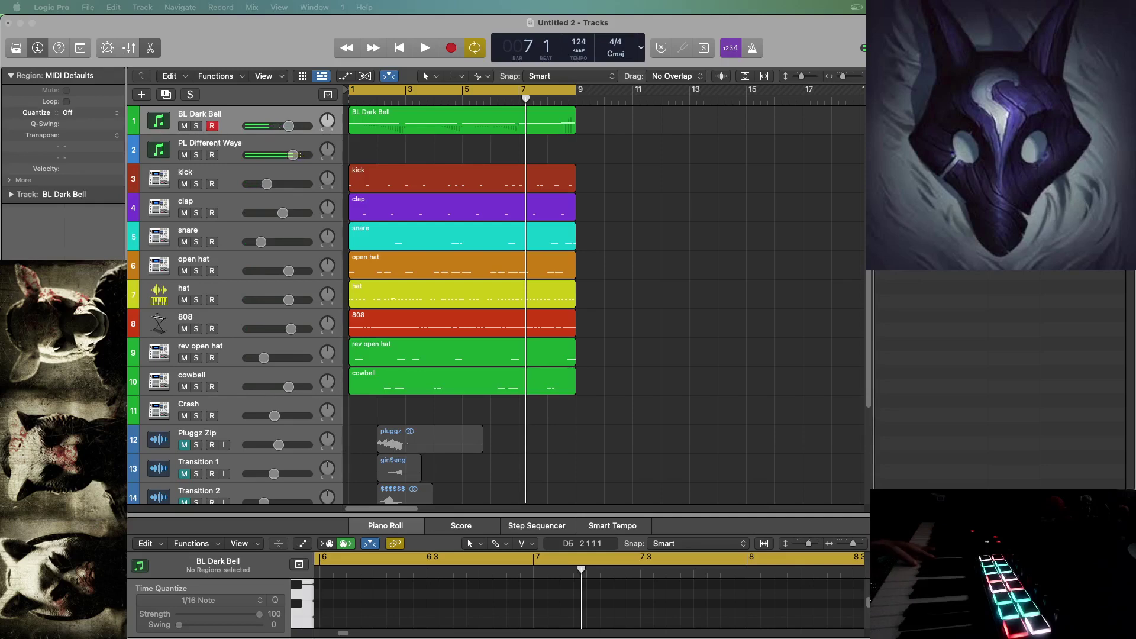
- Browse to the BL Crystalbells preset for the second instrument, play the beat from the start, and select that track to audition it
{"action": "key", "text": "Down"}
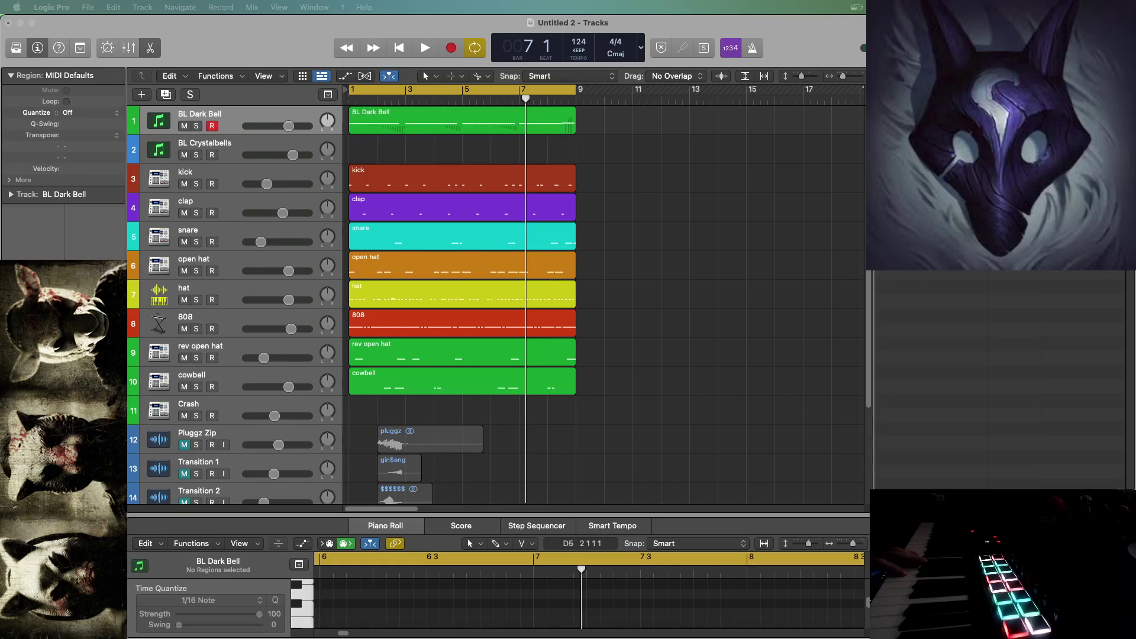
{"action": "left_click", "coordinate": [398, 47]}
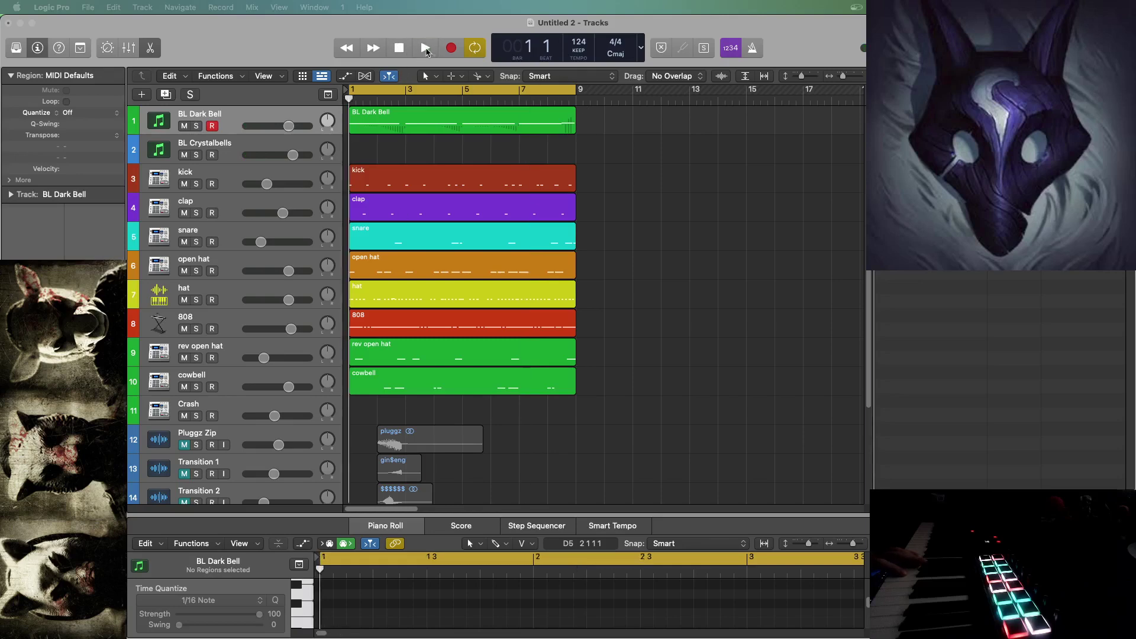
{"action": "left_click", "coordinate": [424, 47]}
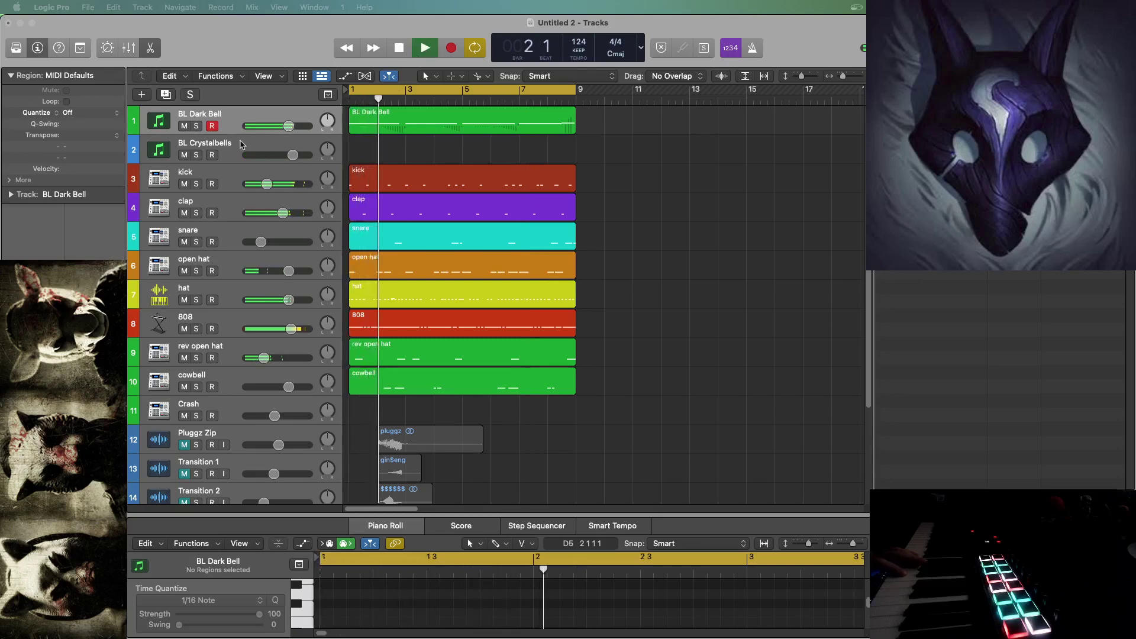
{"action": "left_click", "coordinate": [194, 152]}
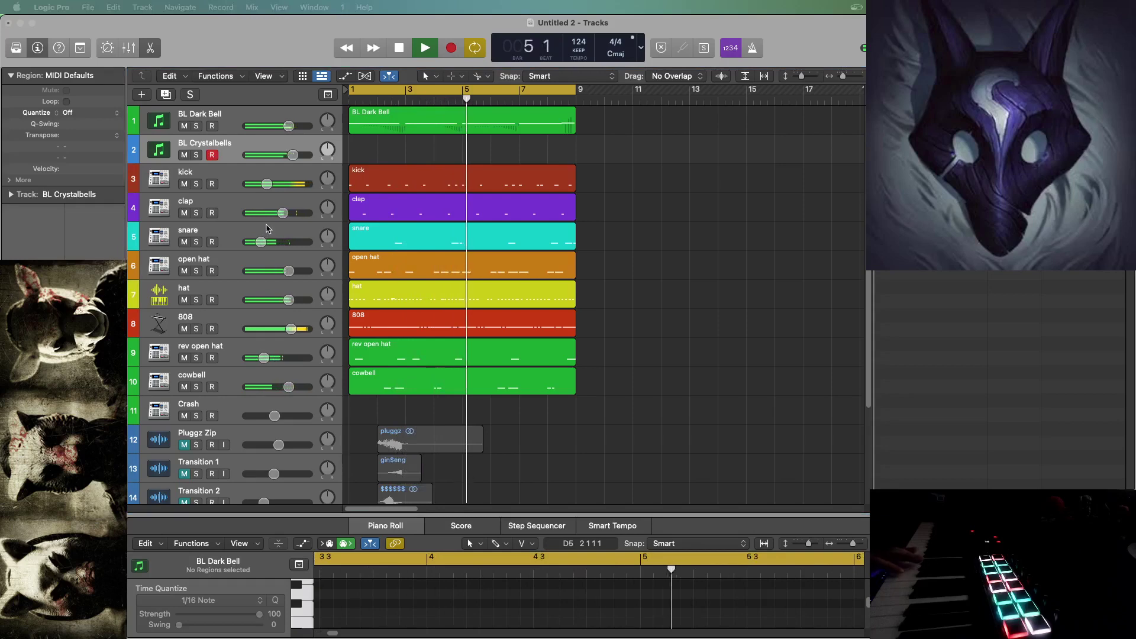
- Return to the beginning and record an eight-bar melody on the BL Italo Bells 1 track
{"action": "left_click", "coordinate": [401, 50]}
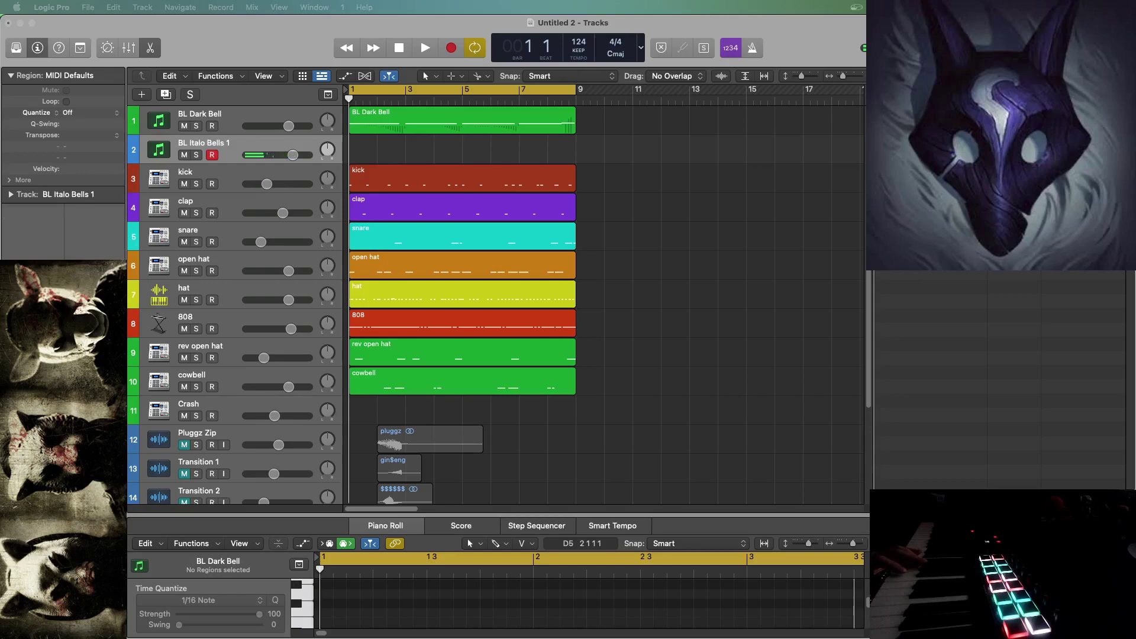
{"action": "left_click", "coordinate": [451, 48]}
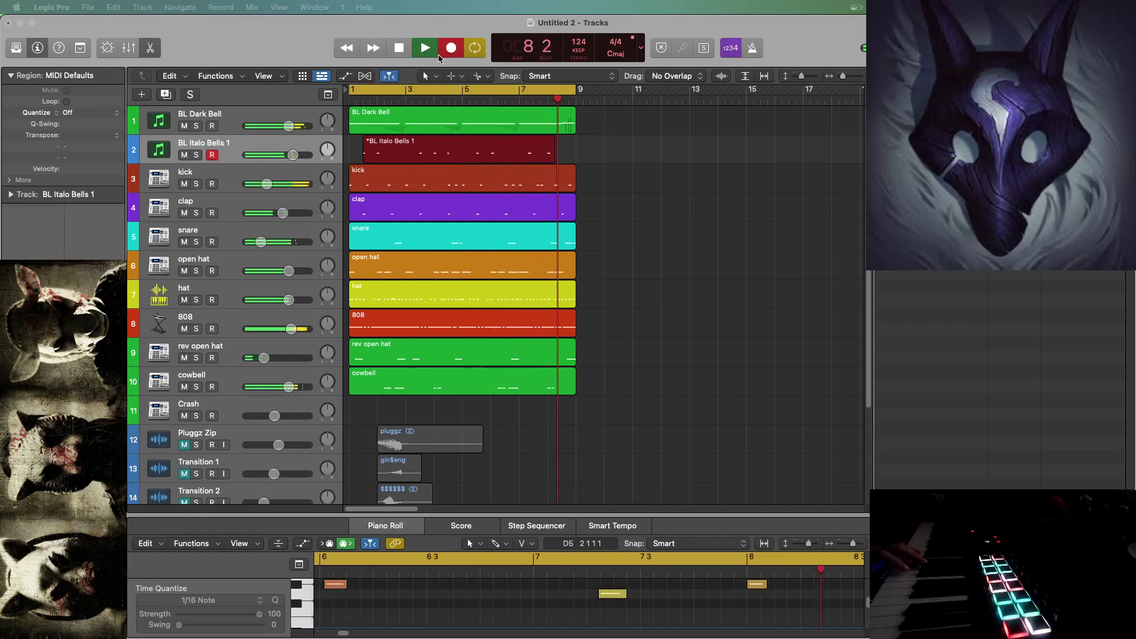
{"action": "key", "text": "space"}
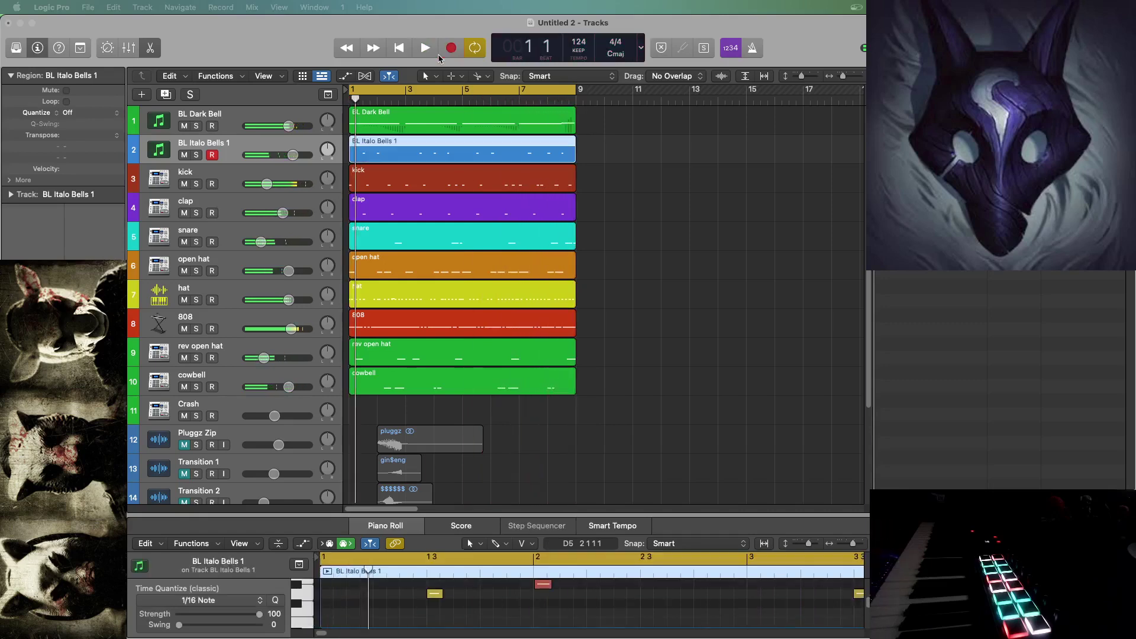
- Quantize all notes of the BL Italo Bells 1 region to 1/16 notes during playback and enlarge the Piano Roll
{"action": "left_click", "coordinate": [425, 47]}
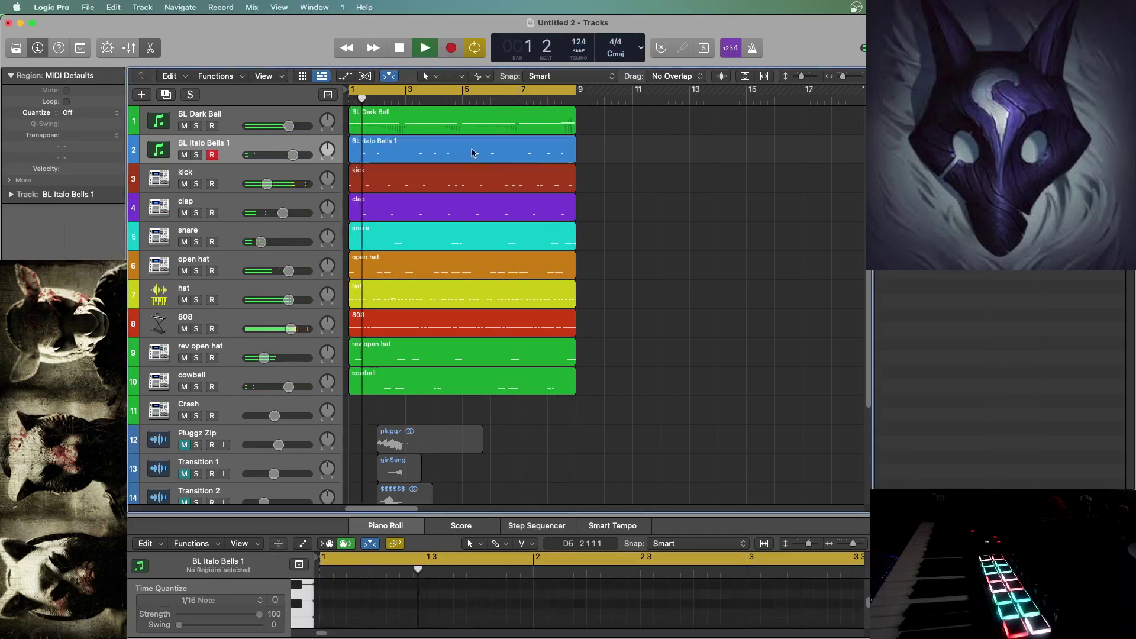
{"action": "left_click", "coordinate": [843, 609]}
{"action": "key", "text": "super+a"}
{"action": "key", "text": "q"}
{"action": "left_click", "coordinate": [842, 609]}
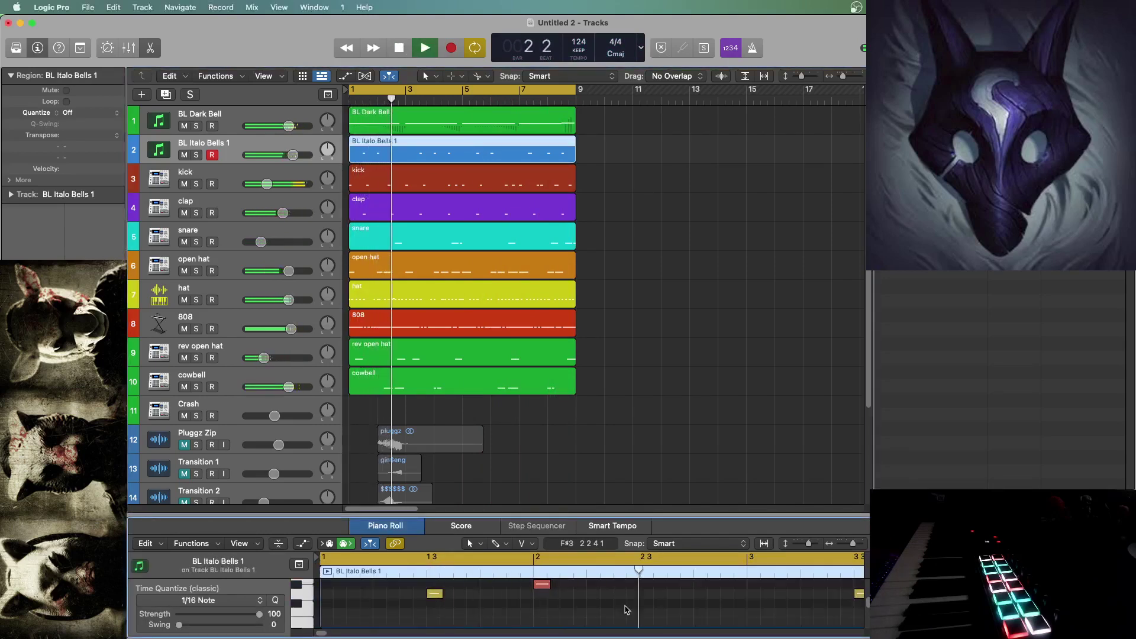
{"action": "left_click_drag", "start_coordinate": [665, 516], "coordinate": [668, 281]}
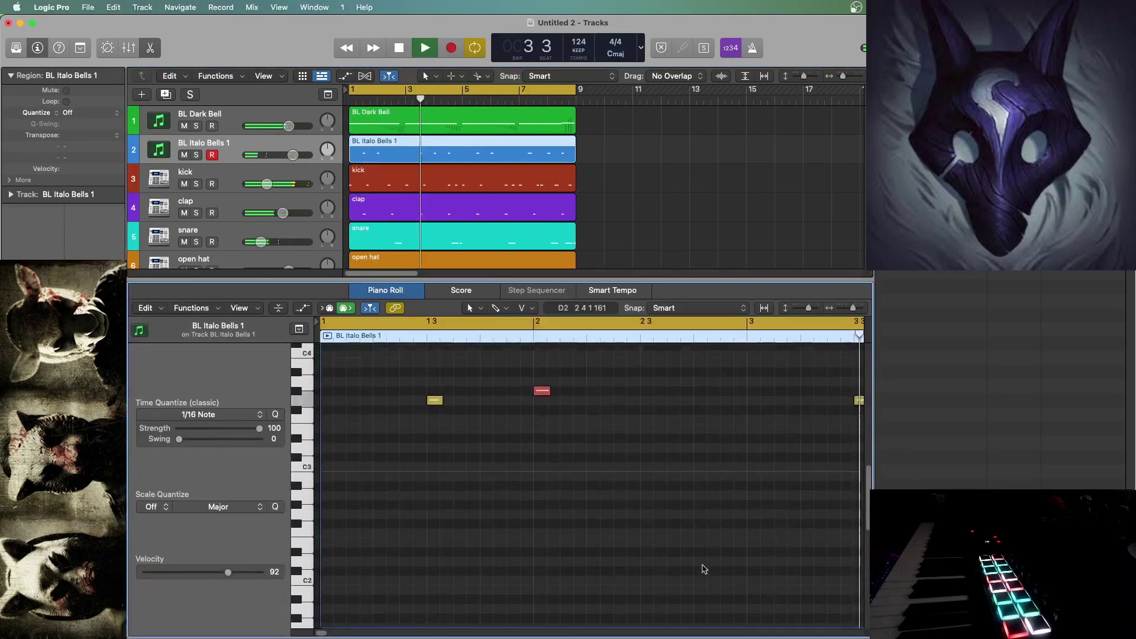
{"action": "scroll", "coordinate": [704, 567], "scroll_direction": "up", "scroll_amount": 2}
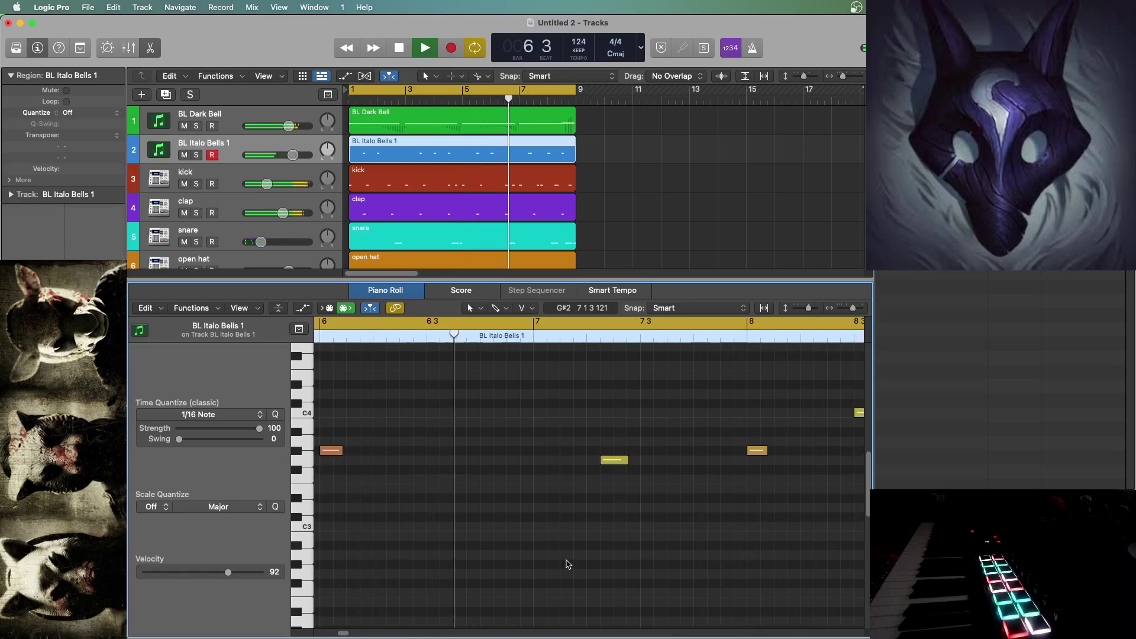
- Stop playback, move the G3 bell note in bar 7 later to beat 3, and play bar 7 to check it
{"action": "key", "text": "space"}
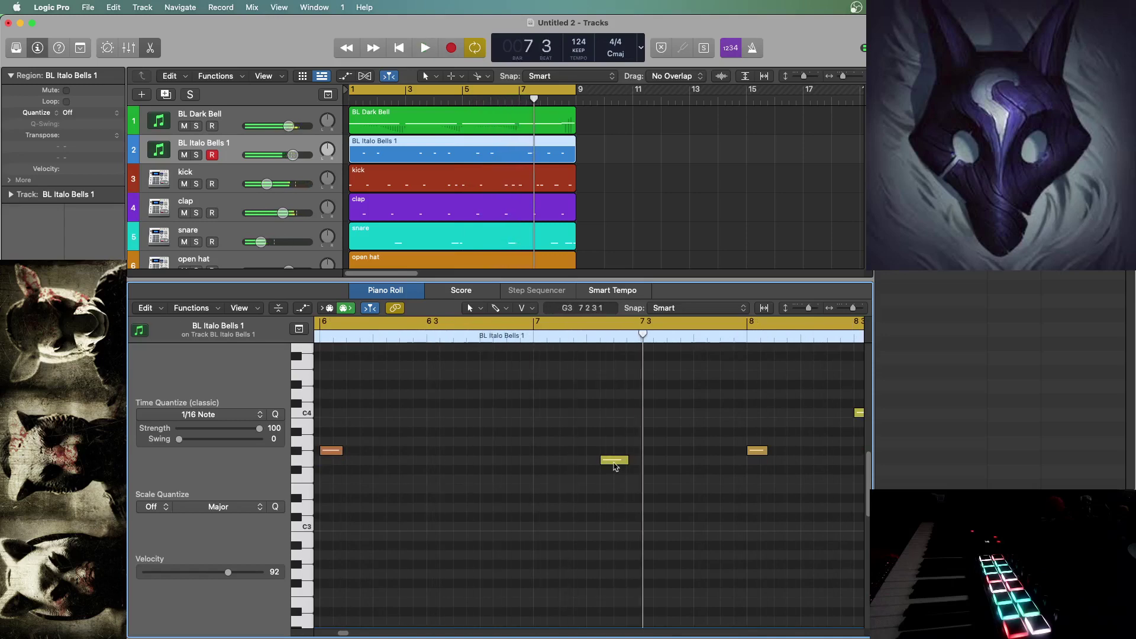
{"action": "left_click_drag", "start_coordinate": [611, 461], "coordinate": [653, 462]}
{"action": "left_click", "coordinate": [533, 339]}
{"action": "key", "text": "space"}
{"action": "left_click", "coordinate": [575, 481]}
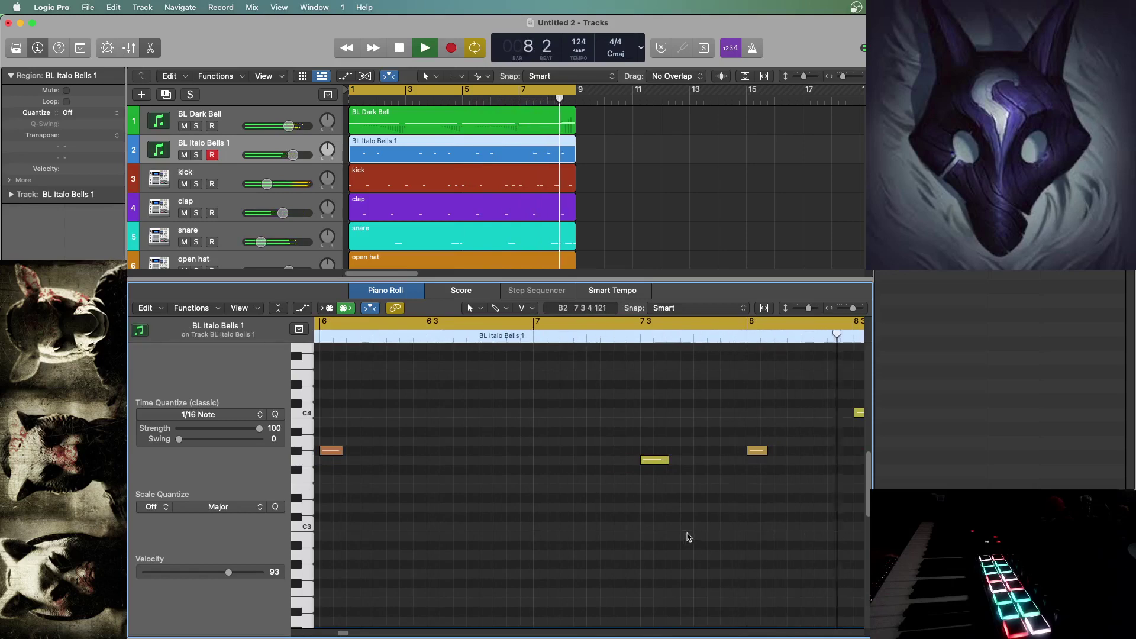
- Stop playback, lower the last bell note in bar 8 to C#4, and play the end of the bar
{"action": "key", "text": "space"}
{"action": "left_click_drag", "start_coordinate": [382, 400], "coordinate": [382, 409]}
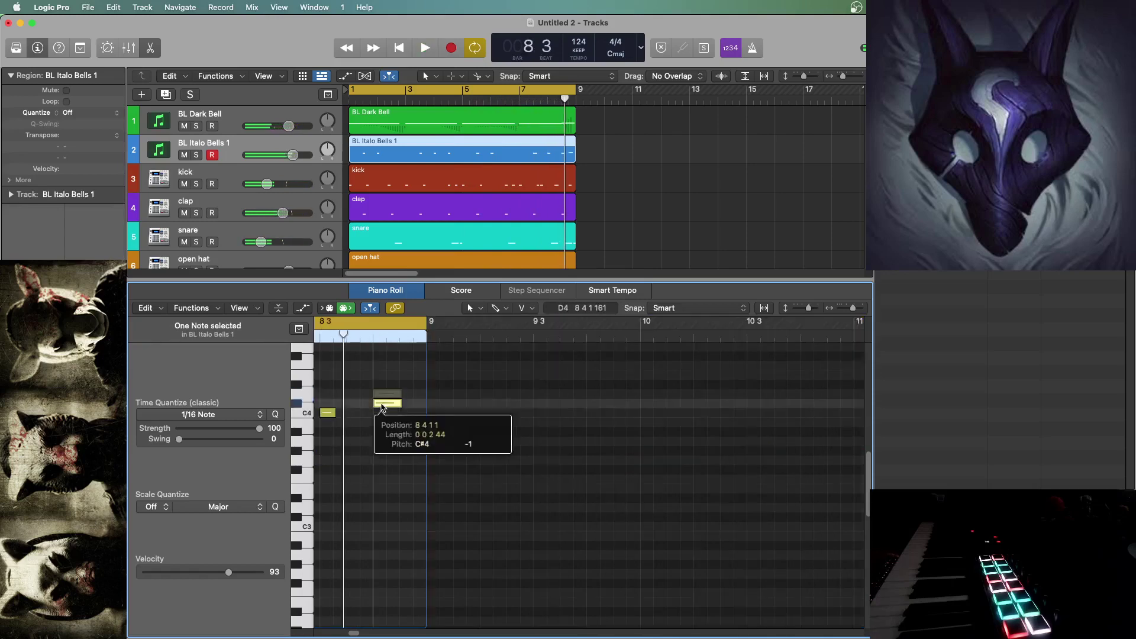
{"action": "left_click", "coordinate": [319, 348]}
{"action": "key", "text": "space"}
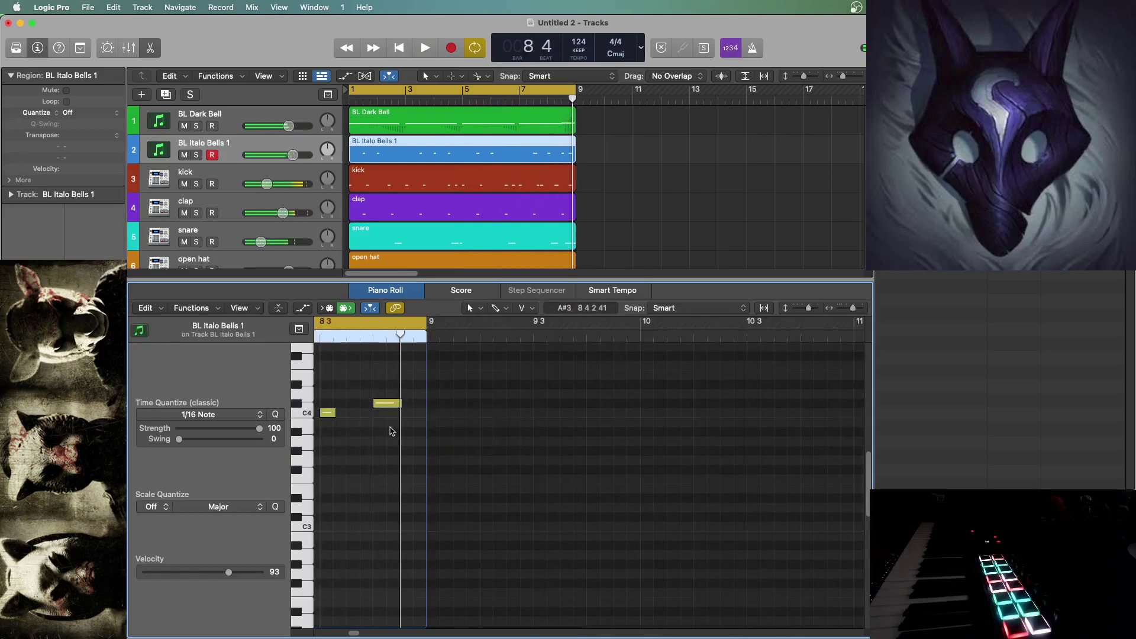
- Shorten the C#4 note on beat 4 of bar 8 and add a second C#4 at 8 4 3 with velocity 65
{"action": "left_click_drag", "start_coordinate": [399, 405], "coordinate": [386, 406]}
{"action": "left_click", "coordinate": [402, 405], "text": "super"}
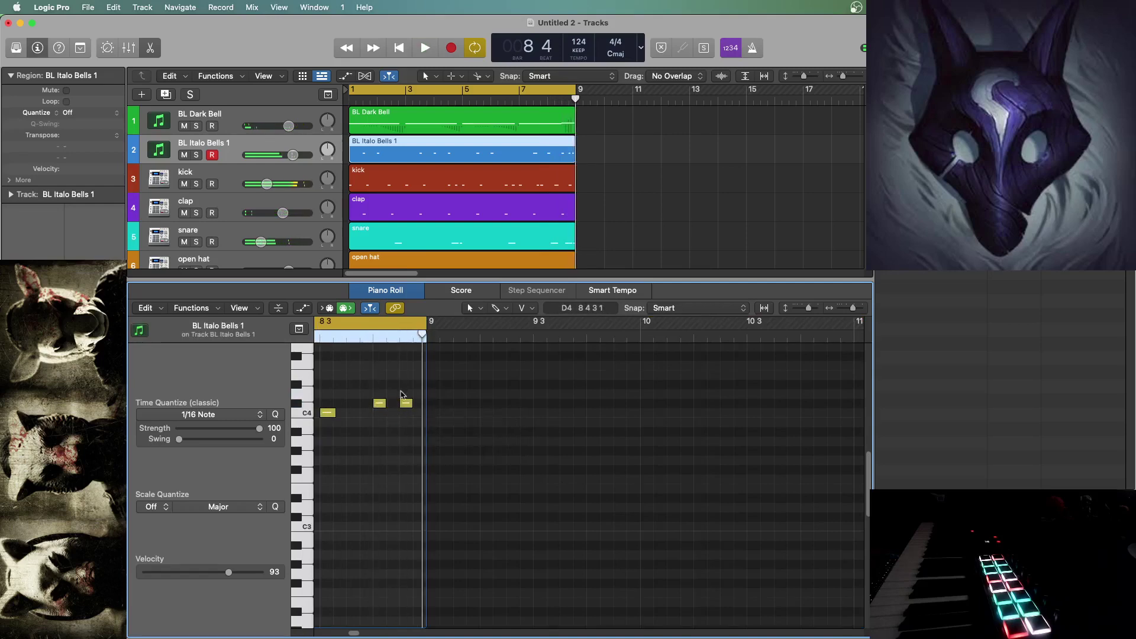
{"action": "left_click_drag", "start_coordinate": [406, 402], "coordinate": [393, 436]}
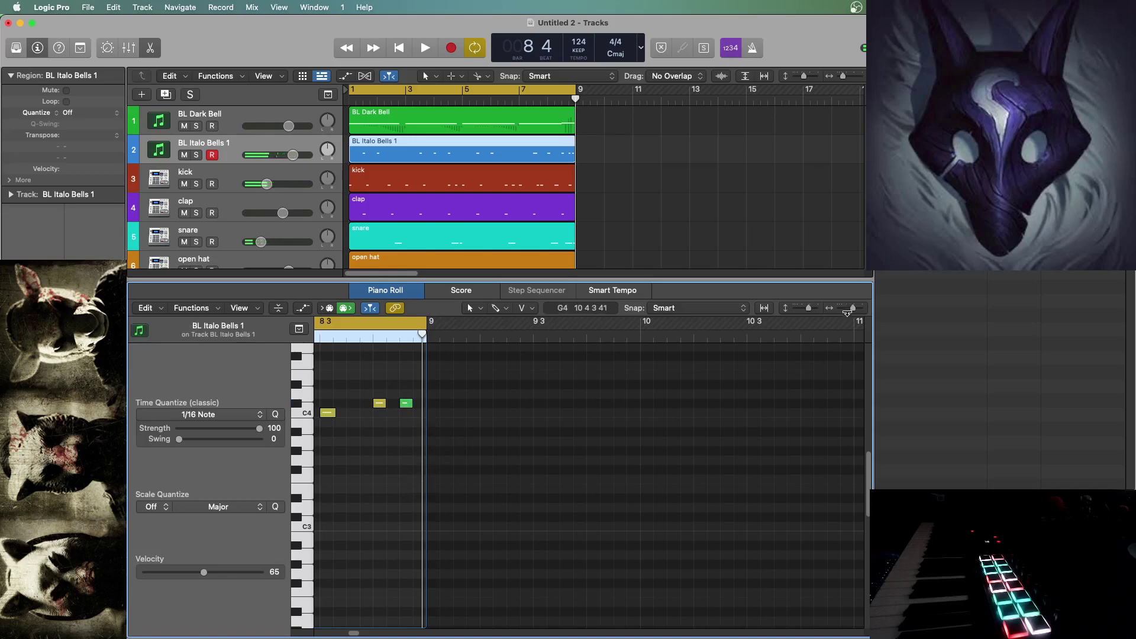
- Play the beat from bar 1 to check the whole BL Italo Bells 1 melody, then stop playback in bar 3
{"action": "left_click", "coordinate": [851, 308]}
{"action": "left_click_drag", "start_coordinate": [355, 632], "coordinate": [343, 632]}
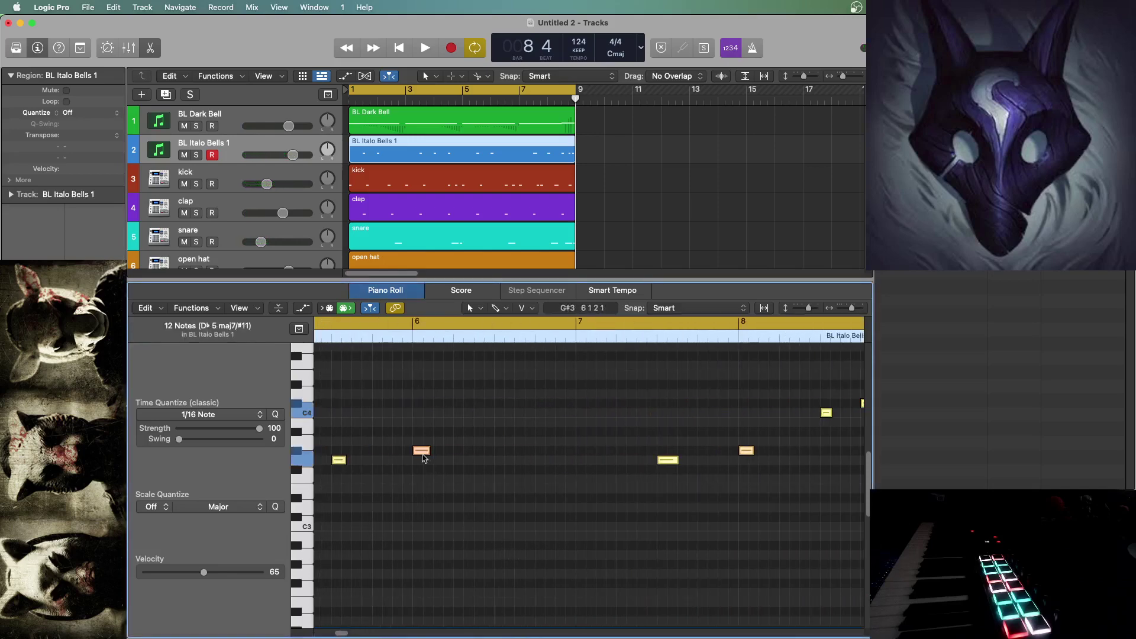
{"action": "left_click_drag", "start_coordinate": [423, 452], "coordinate": [422, 497]}
{"action": "left_click", "coordinate": [426, 47]}
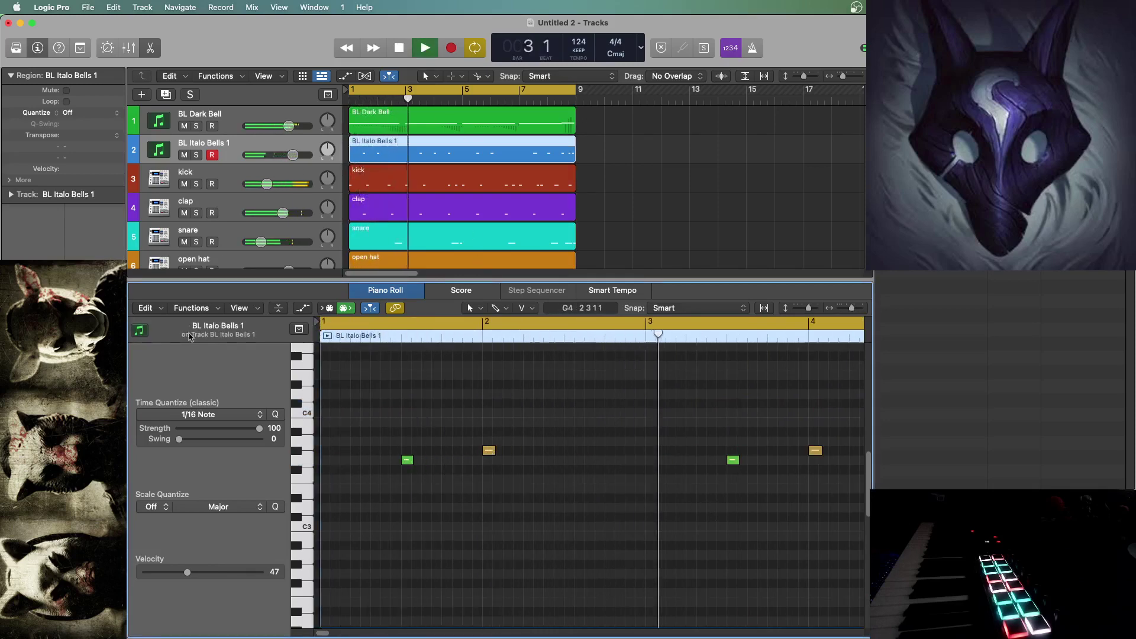
{"action": "key", "text": "space"}
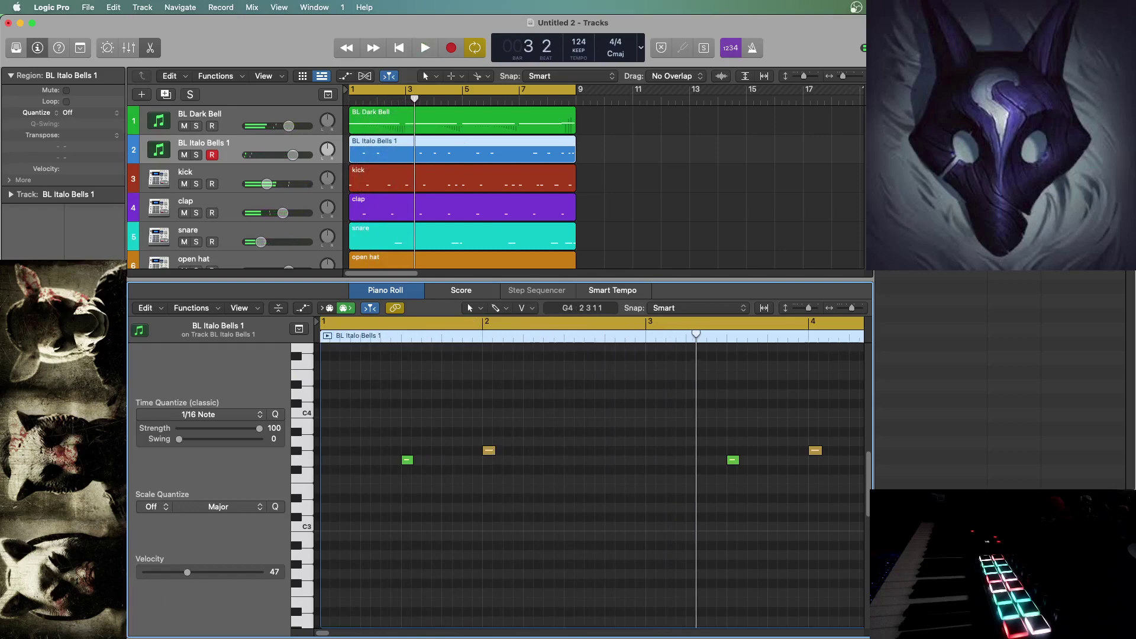
- Insert ValhallaRoom on the BL Italo Bells 1 track and set its mix to about 78% during playback
{"action": "mouse_move", "coordinate": [59, 592]}
{"action": "mouse_move", "coordinate": [128, 602]}
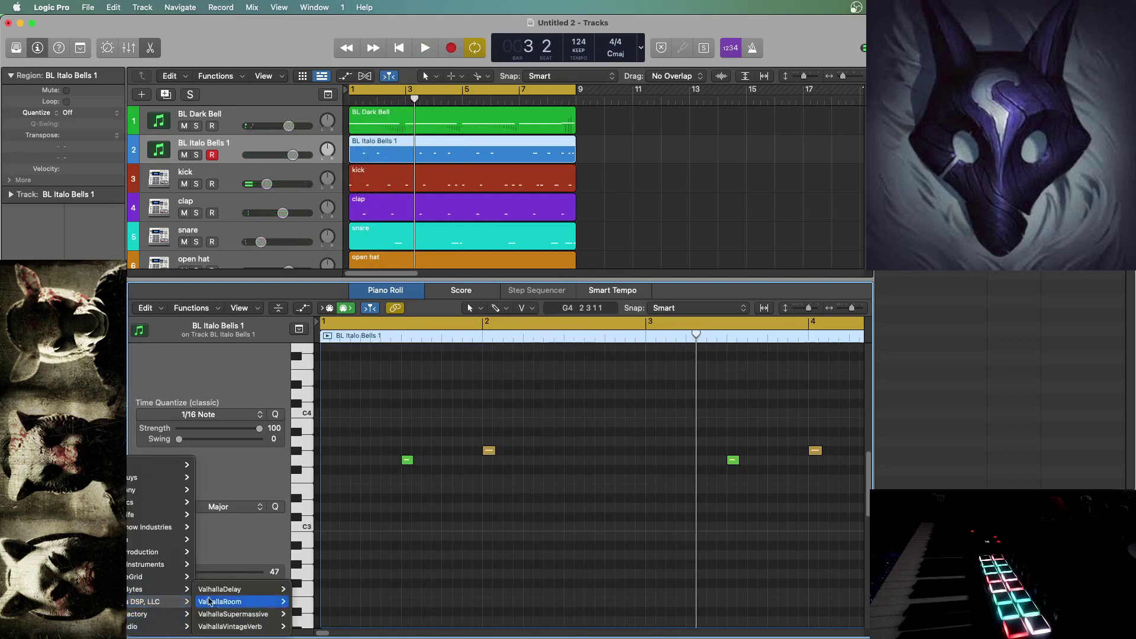
{"action": "left_click", "coordinate": [304, 603]}
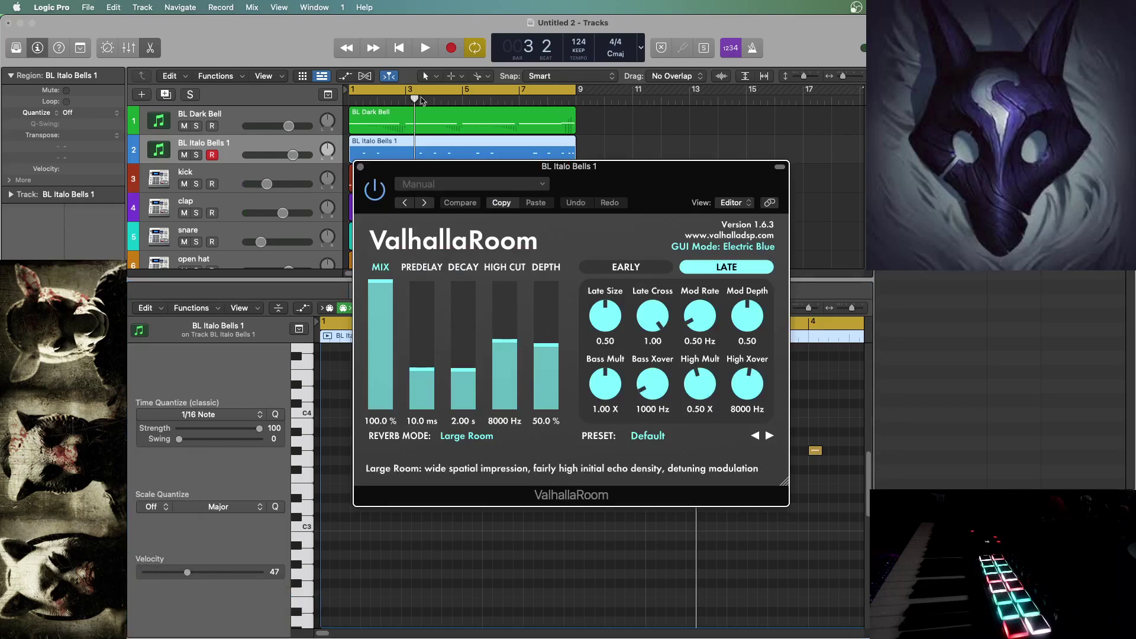
{"action": "key", "text": "space"}
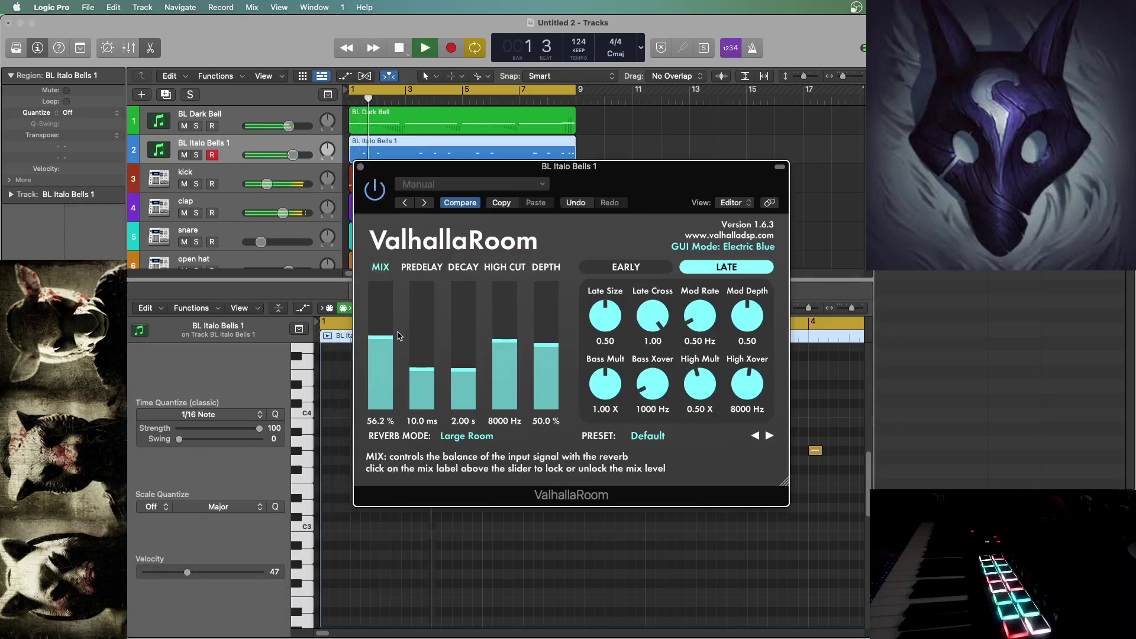
{"action": "left_click", "coordinate": [383, 351]}
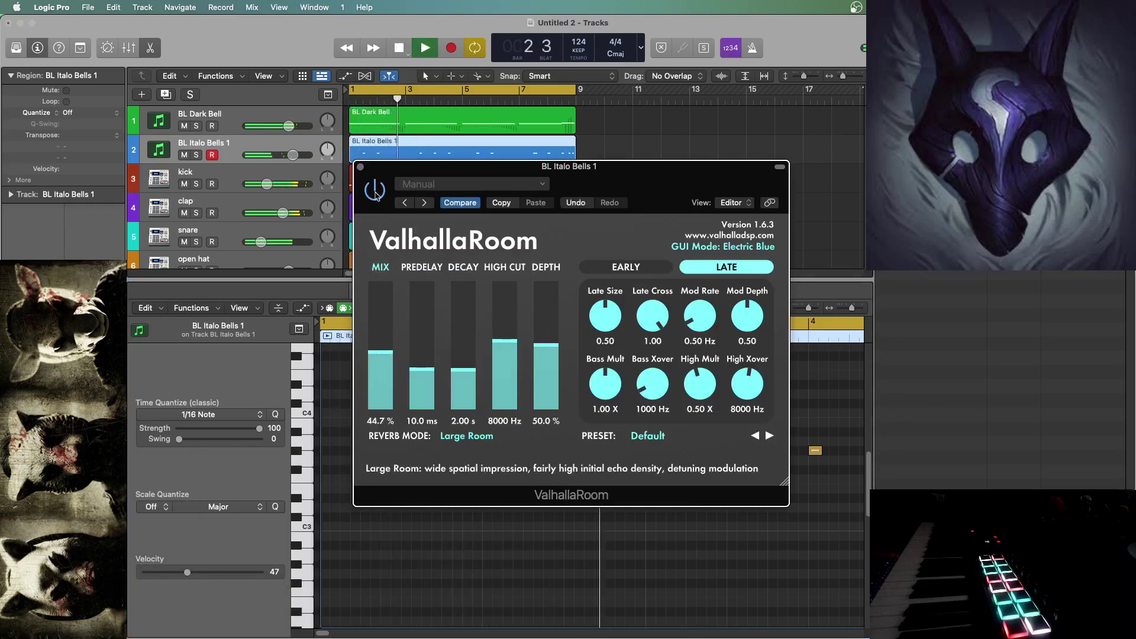
{"action": "left_click", "coordinate": [385, 295]}
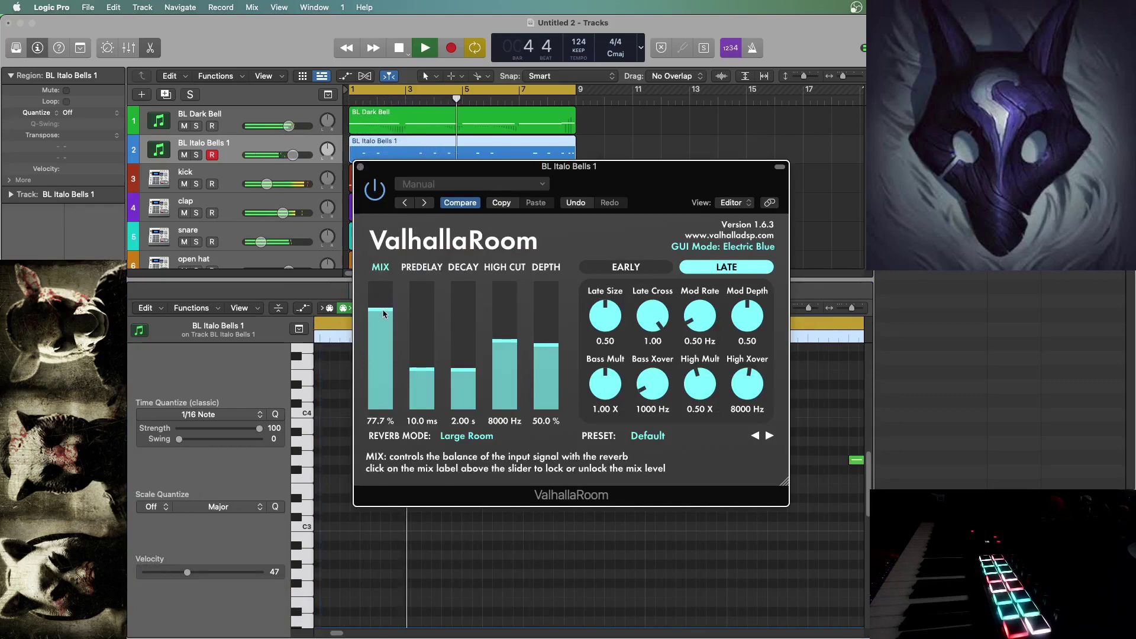
- Open a Channel EQ on the BL Italo Bells 1 track and enable a high-cut filter at about 4880 Hz
{"action": "left_click", "coordinate": [32, 290]}
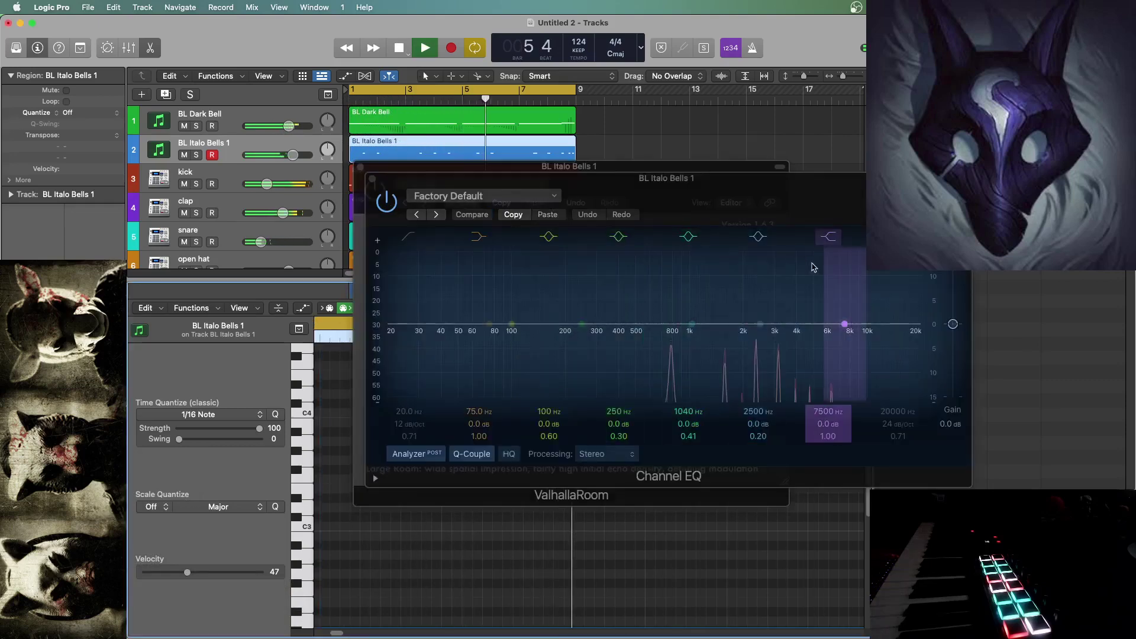
{"action": "left_click", "coordinate": [898, 237]}
{"action": "left_click_drag", "start_coordinate": [914, 339], "coordinate": [797, 377]}
{"action": "left_click_drag", "start_coordinate": [805, 339], "coordinate": [805, 342]}
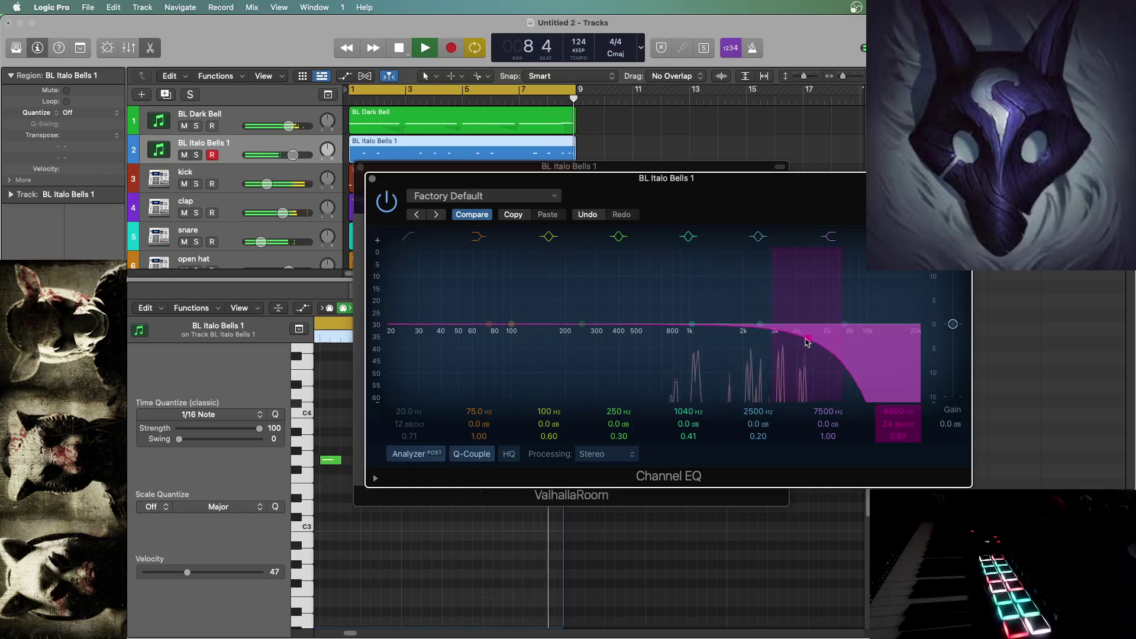
{"action": "left_click_drag", "start_coordinate": [807, 342], "coordinate": [812, 339]}
- Add a low cut at 127 Hz and a broad -1.0 dB cut at 1040 Hz with Q 0.12, and close both plug-in windows
{"action": "left_click", "coordinate": [401, 306]}
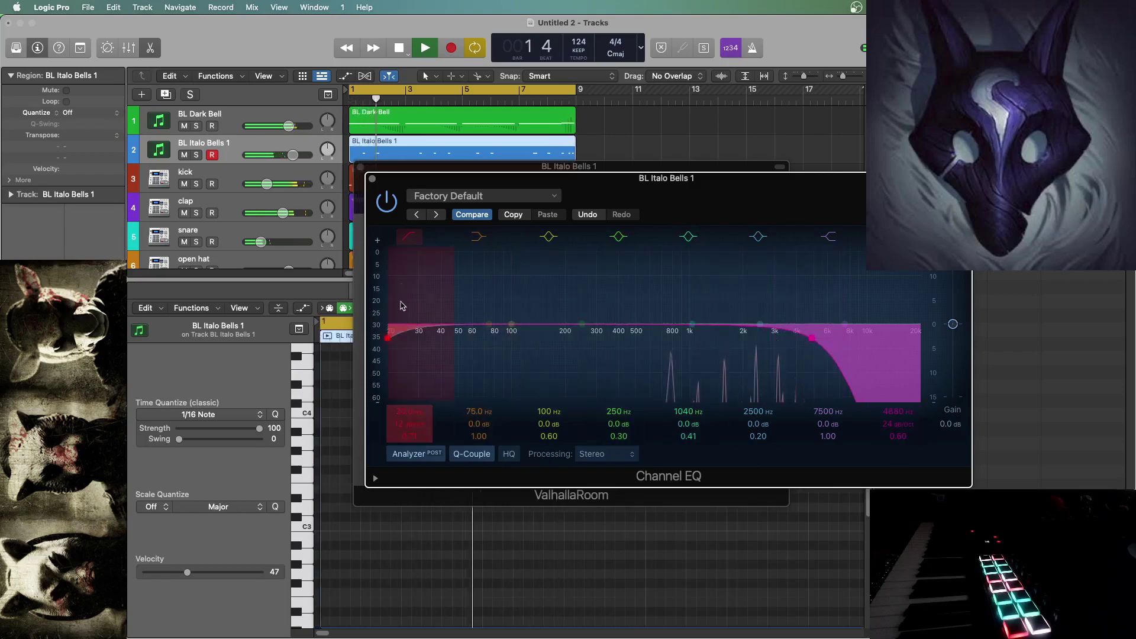
{"action": "left_click_drag", "start_coordinate": [401, 306], "coordinate": [529, 314]}
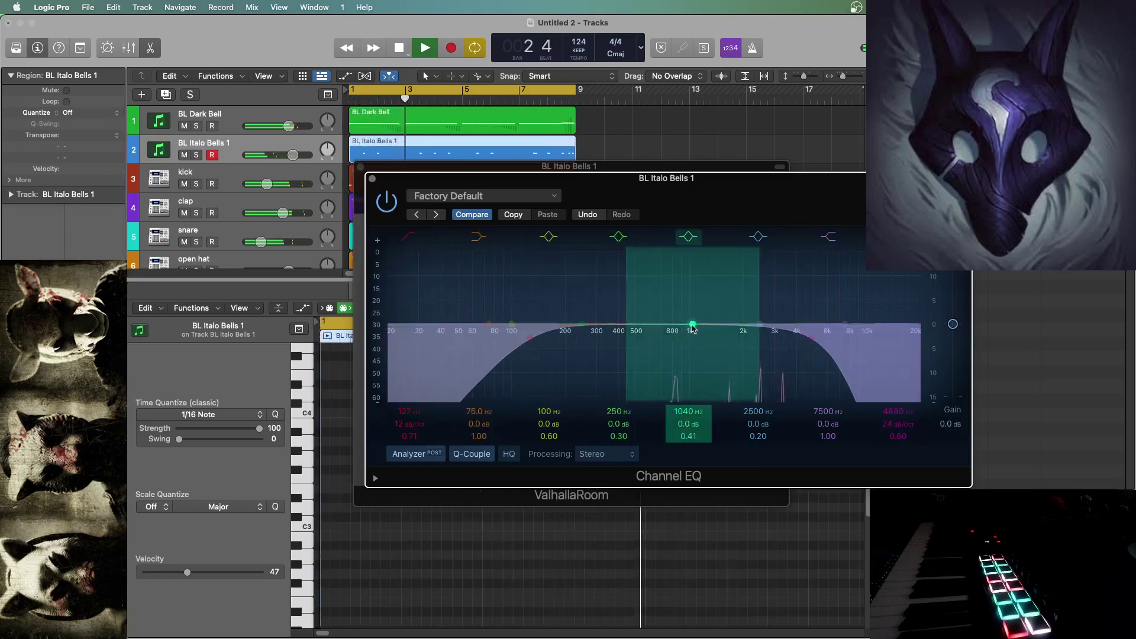
{"action": "left_click_drag", "start_coordinate": [692, 329], "coordinate": [694, 334]}
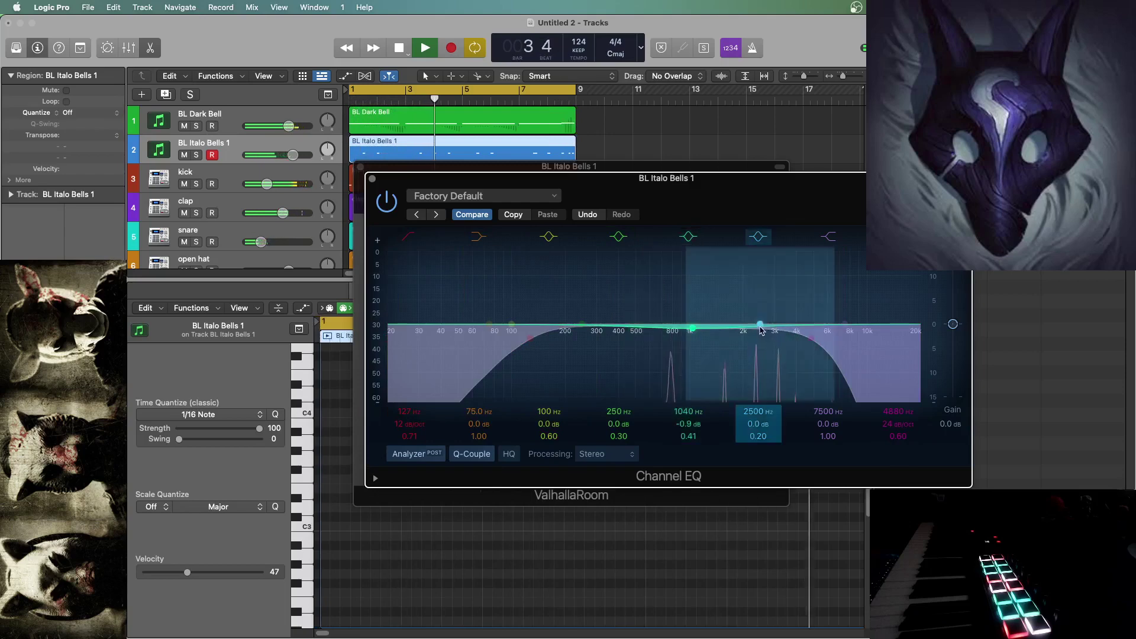
{"action": "left_click_drag", "start_coordinate": [760, 327], "coordinate": [771, 331]}
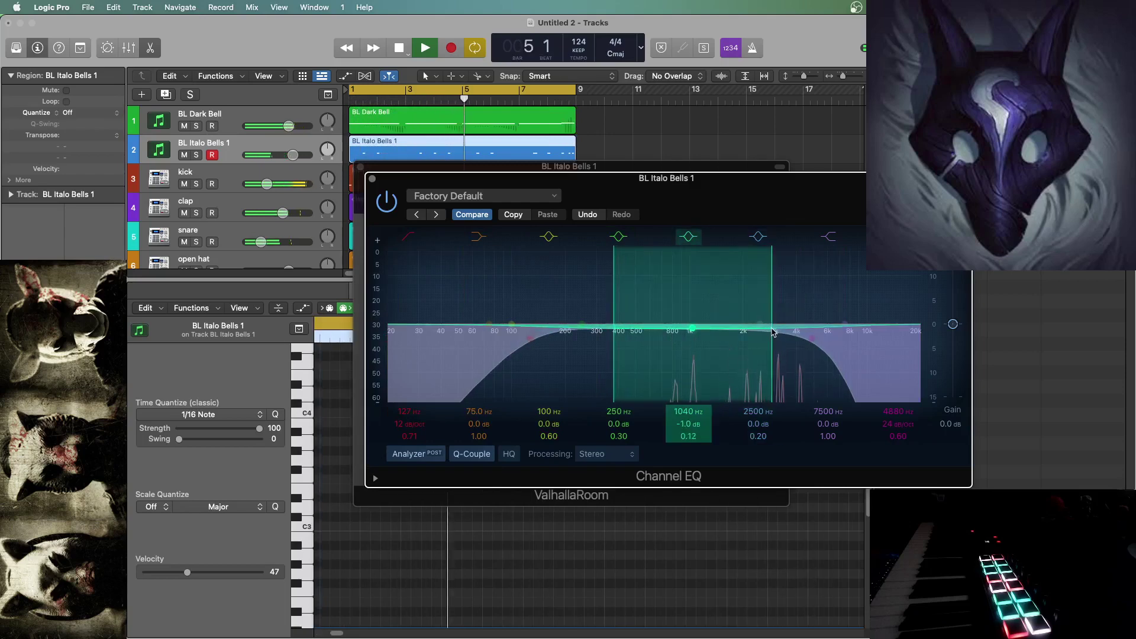
{"action": "left_click", "coordinate": [372, 178]}
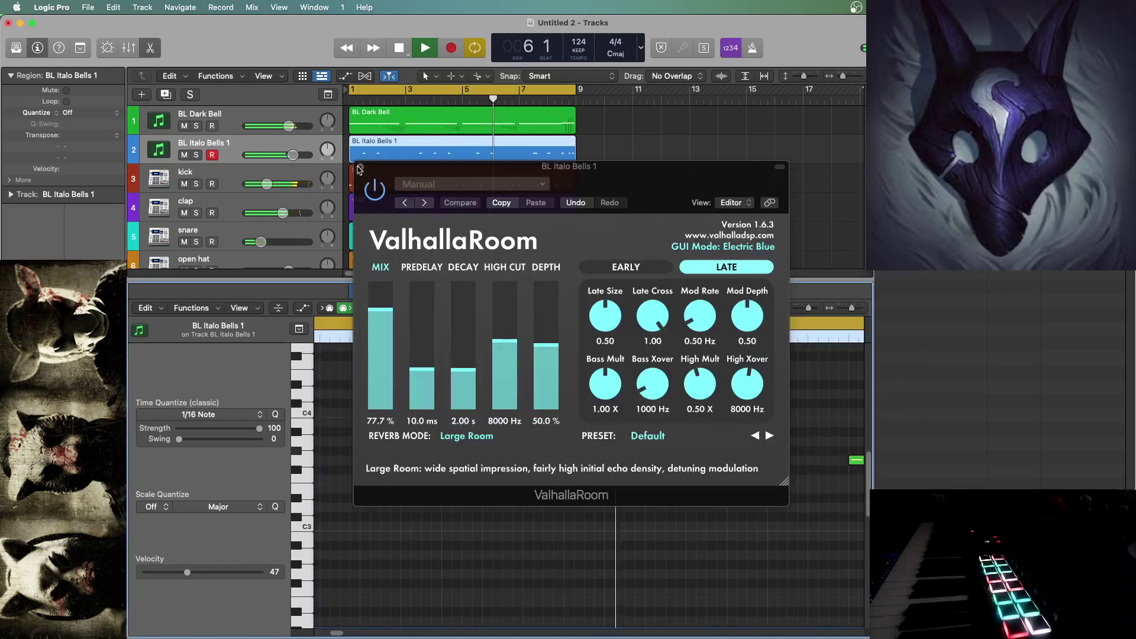
{"action": "left_click", "coordinate": [360, 168]}
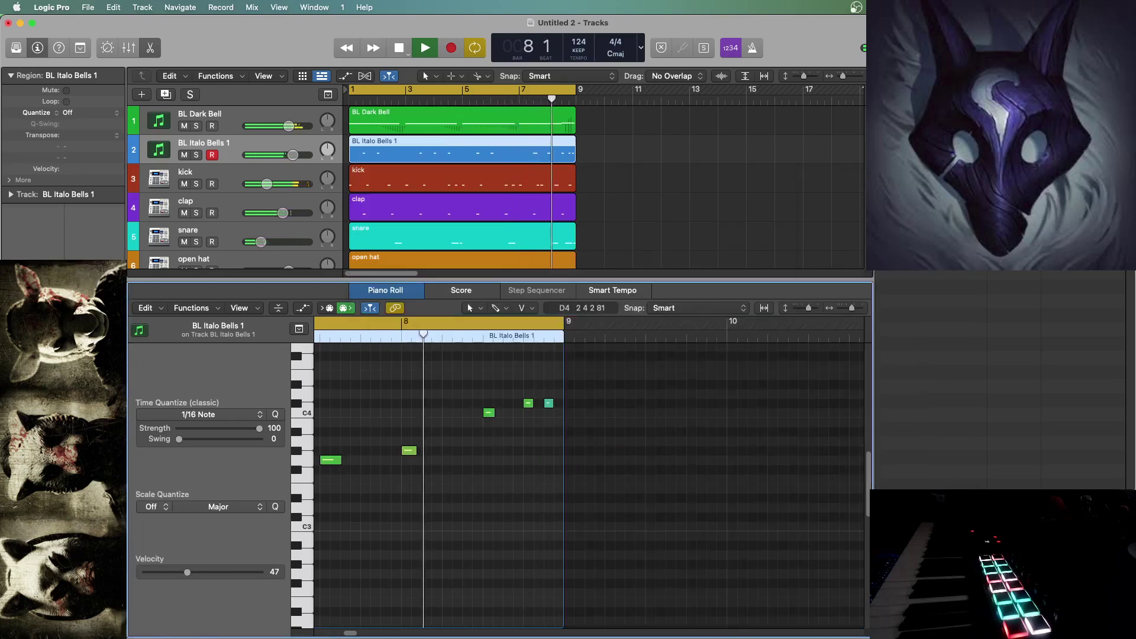
- Insert the stereo Looperator effect on the BL Italo Bells 1 track
{"action": "mouse_move", "coordinate": [77, 626]}
{"action": "mouse_move", "coordinate": [154, 601]}
{"action": "mouse_move", "coordinate": [228, 603]}
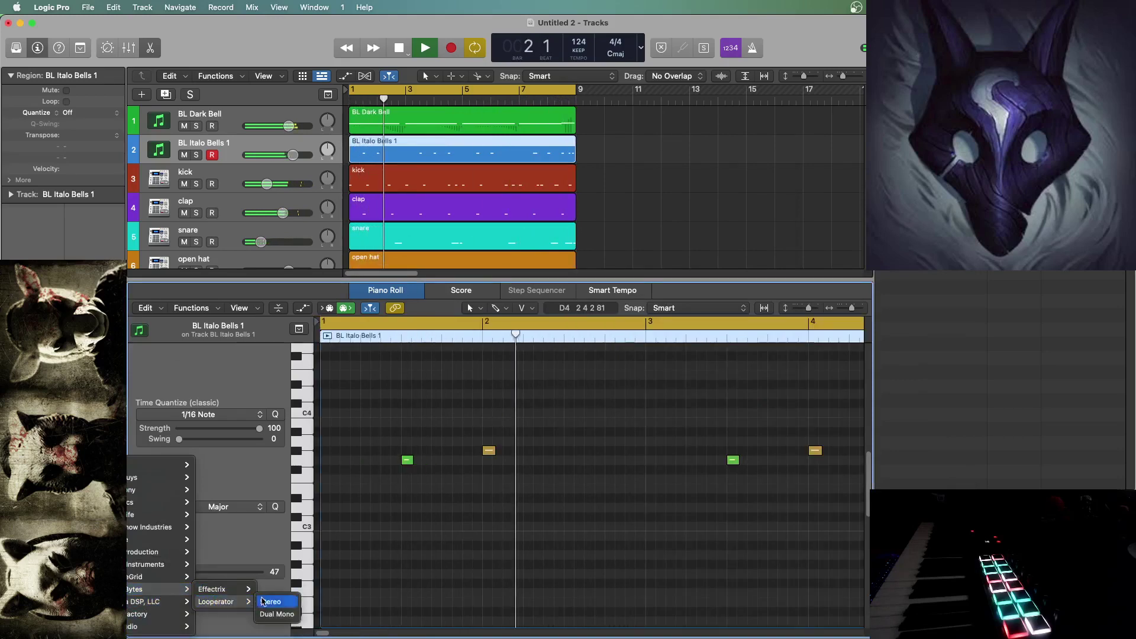
{"action": "left_click", "coordinate": [271, 602]}
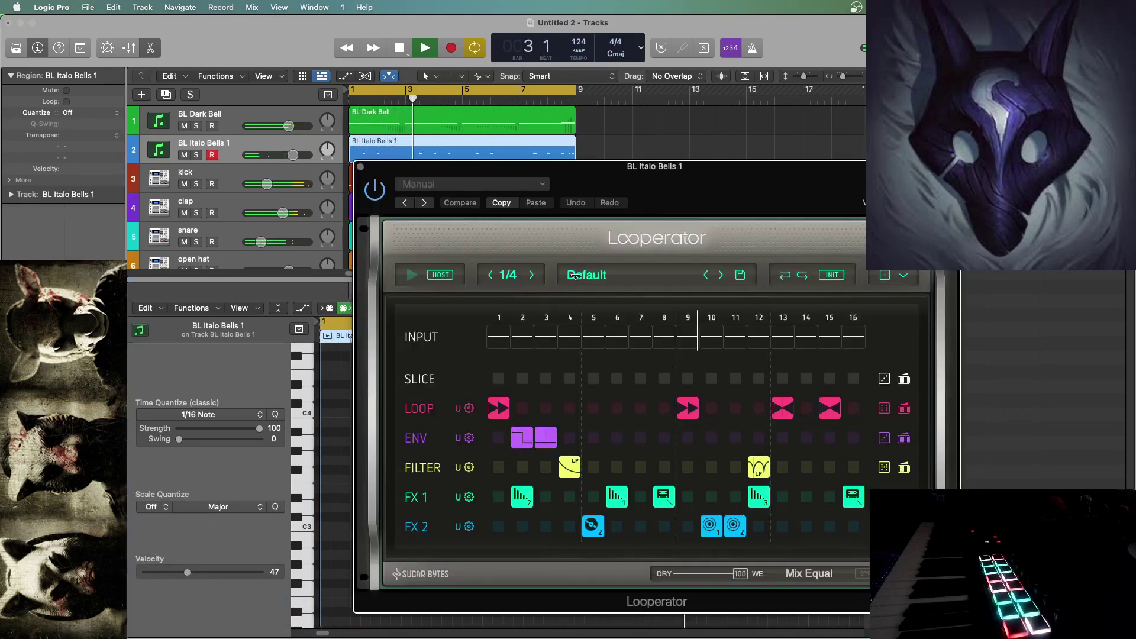
- Browse the Looperator preset folders, try Muddy Monday from the Reverse folder, and load Reverse Delay 1
{"action": "left_click", "coordinate": [604, 280]}
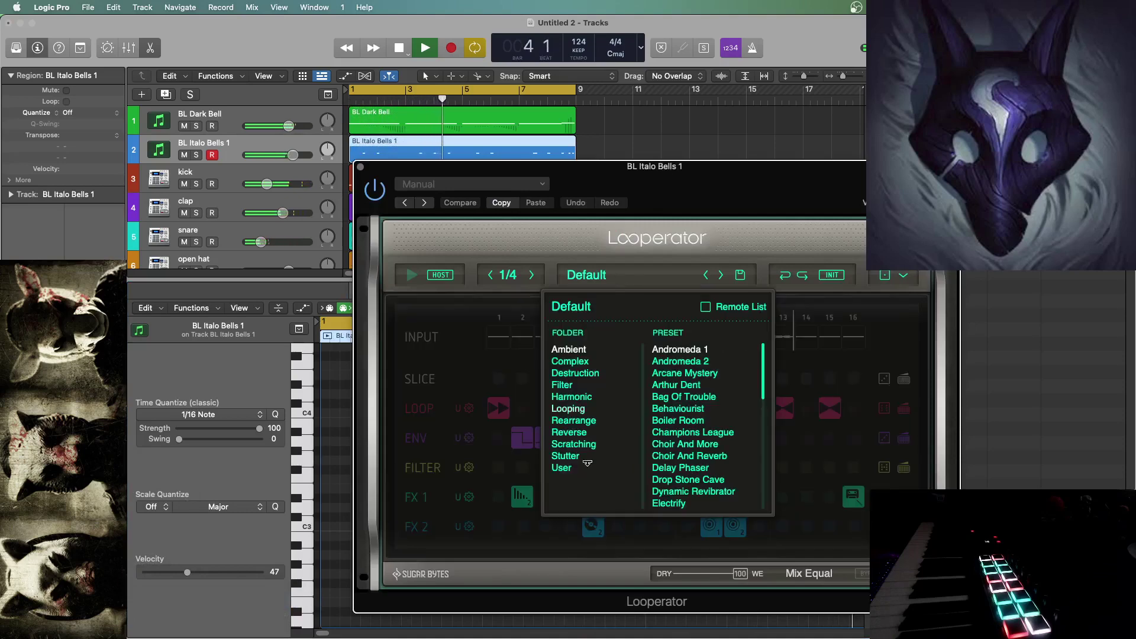
{"action": "scroll", "coordinate": [695, 492], "scroll_direction": "down", "scroll_amount": 10}
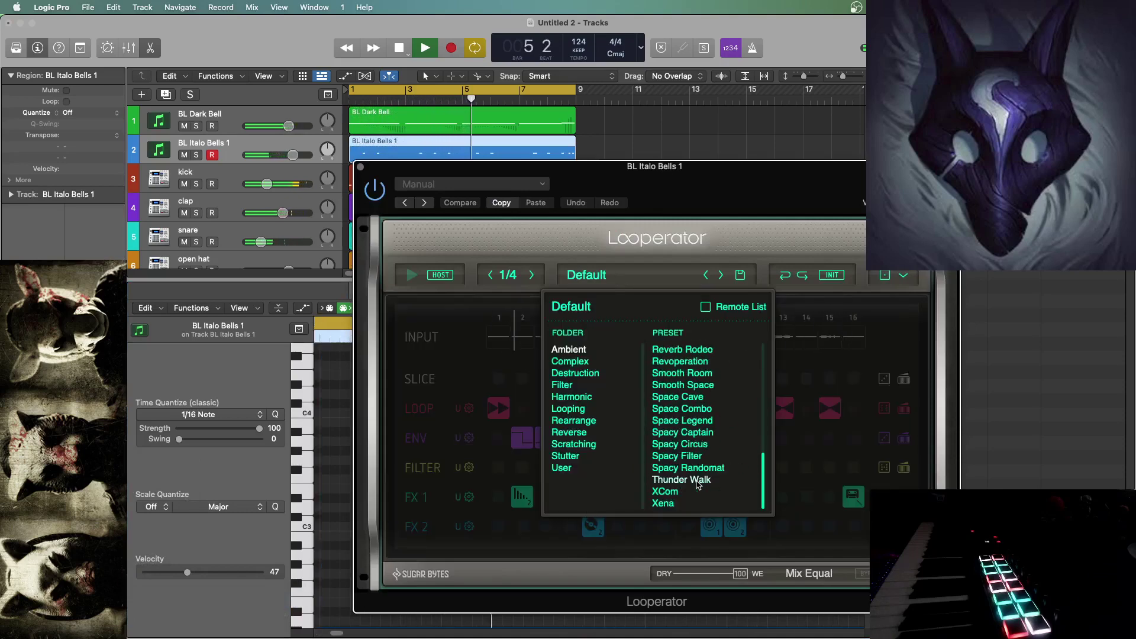
{"action": "left_click", "coordinate": [586, 423]}
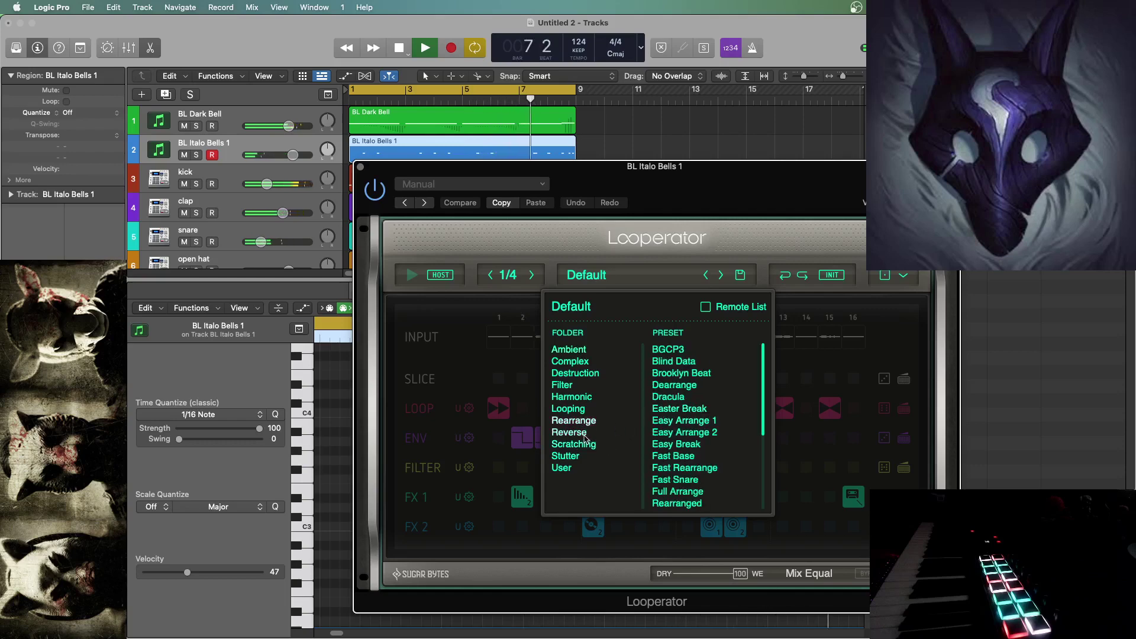
{"action": "left_click", "coordinate": [584, 434]}
{"action": "left_click", "coordinate": [677, 409]}
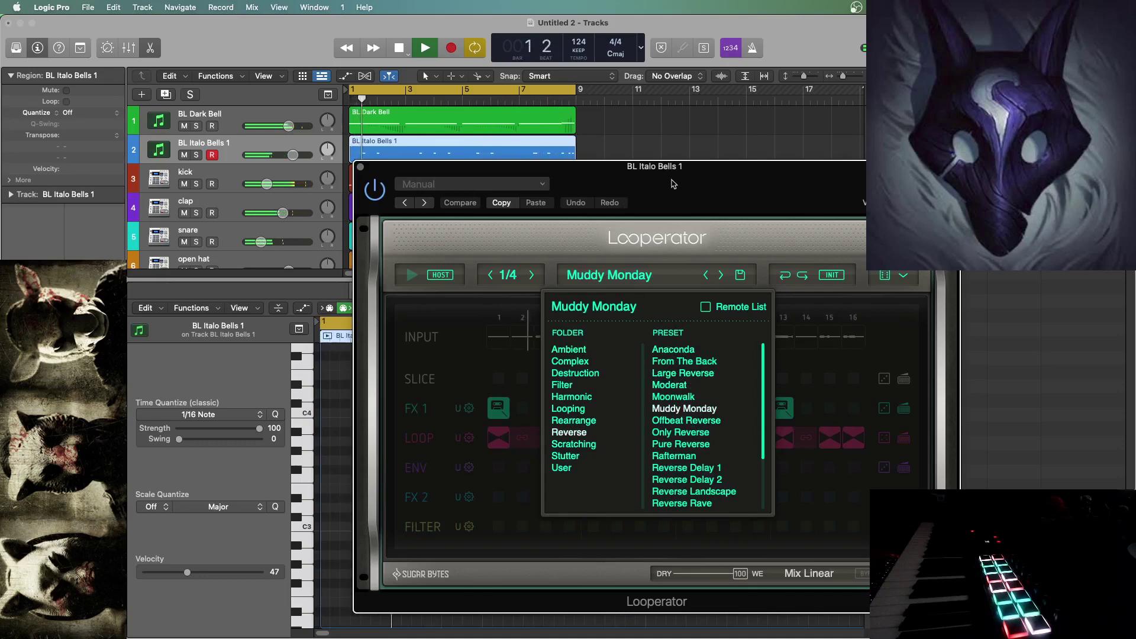
{"action": "scroll", "coordinate": [665, 460], "scroll_direction": "down", "scroll_amount": 3}
{"action": "left_click", "coordinate": [695, 400]}
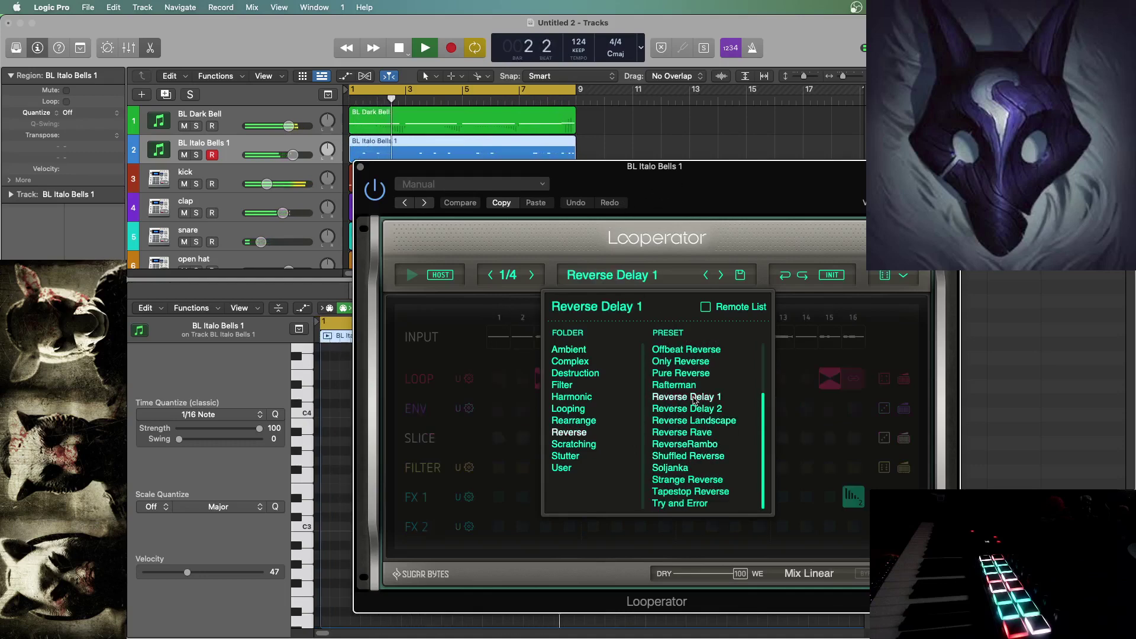
- Lower the BL Italo Bells 1 track volume to slightly below -4.4 dB and close the Looperator window
{"action": "left_click", "coordinate": [286, 154]}
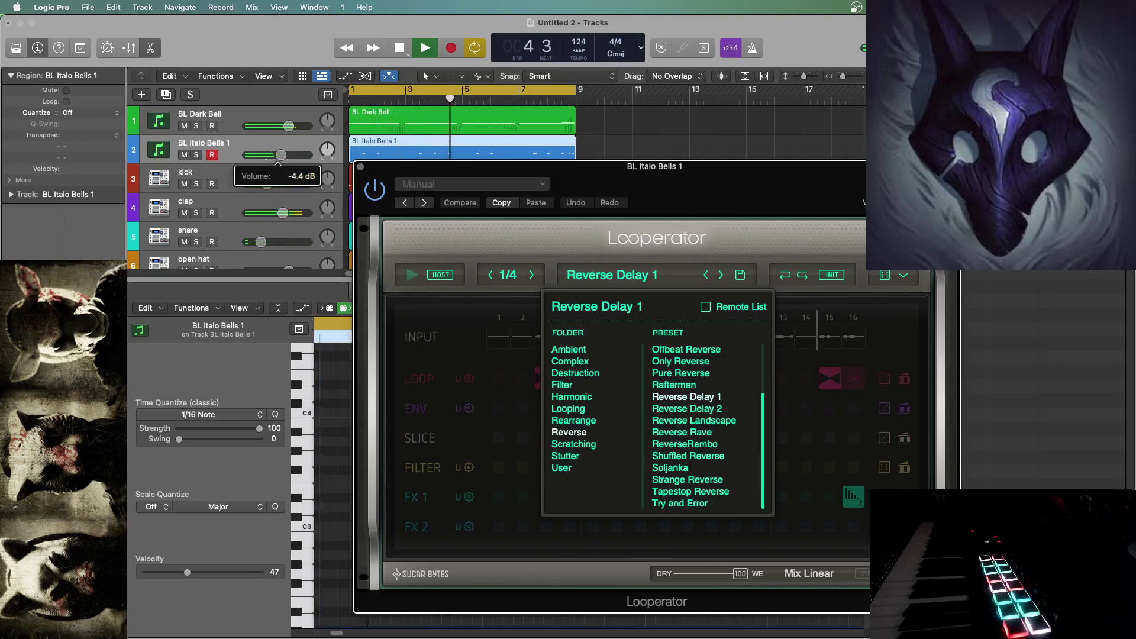
{"action": "left_click", "coordinate": [356, 170]}
{"action": "left_click", "coordinate": [280, 155]}
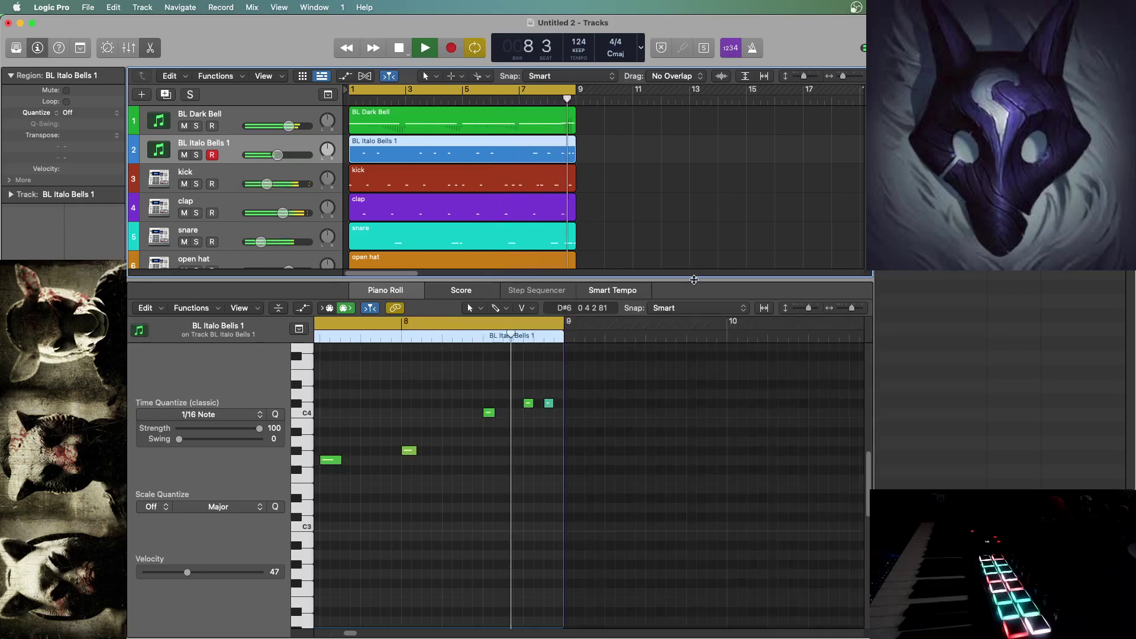
- Enlarge the Tracks area and move the pluggz region on the Pluggz Zip track to start at bar 8
{"action": "left_click", "coordinate": [712, 188]}
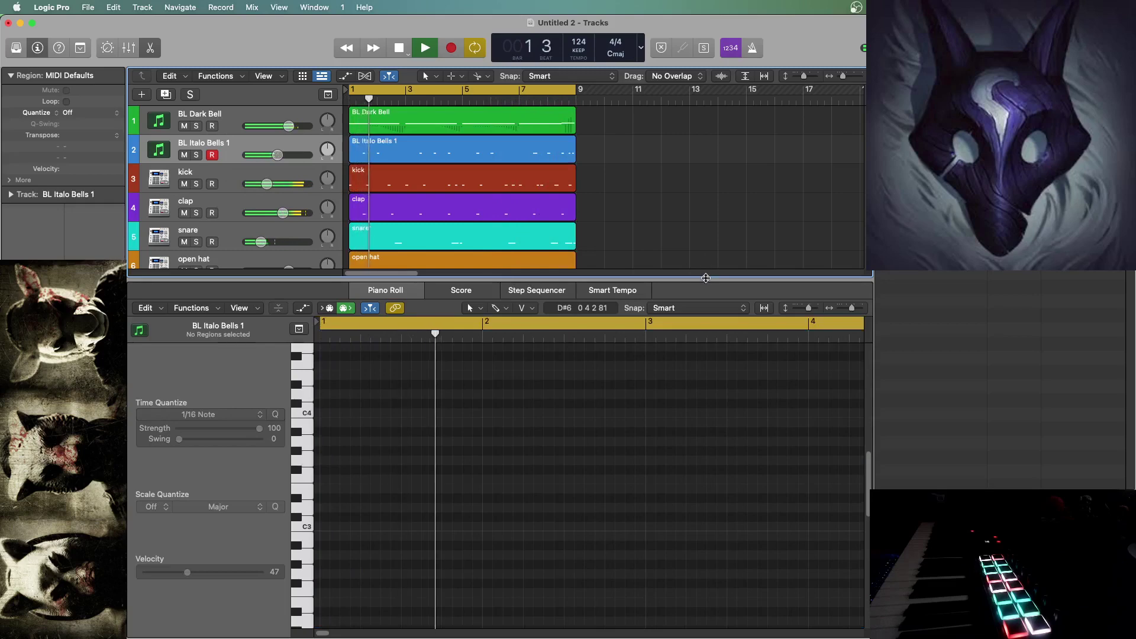
{"action": "left_click_drag", "start_coordinate": [705, 279], "coordinate": [706, 523]}
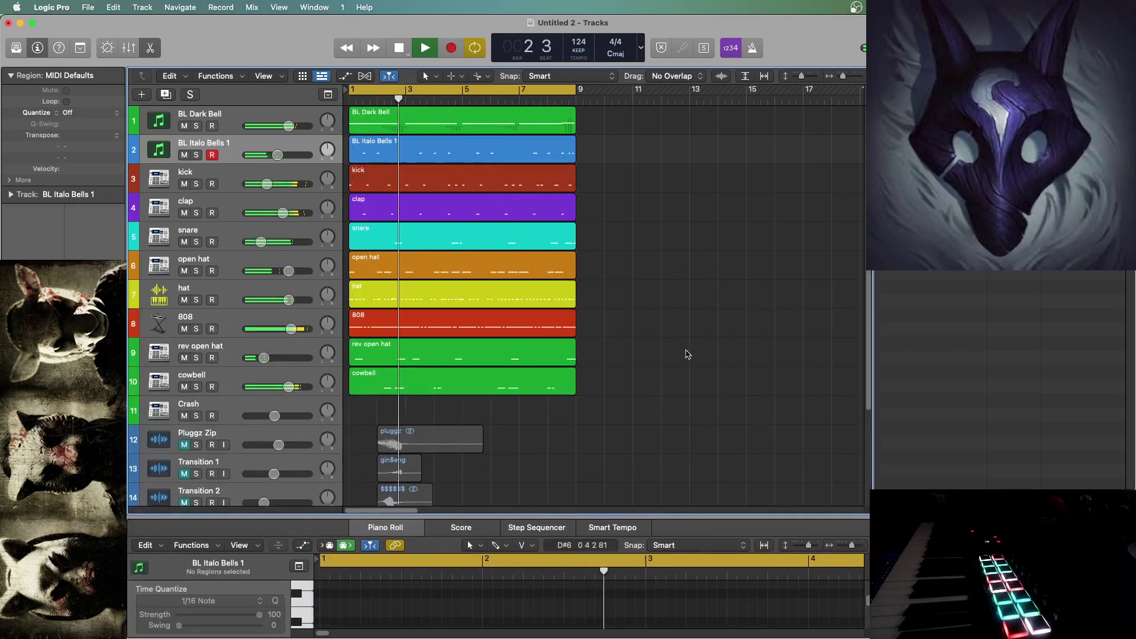
{"action": "left_click_drag", "start_coordinate": [437, 453], "coordinate": [606, 452]}
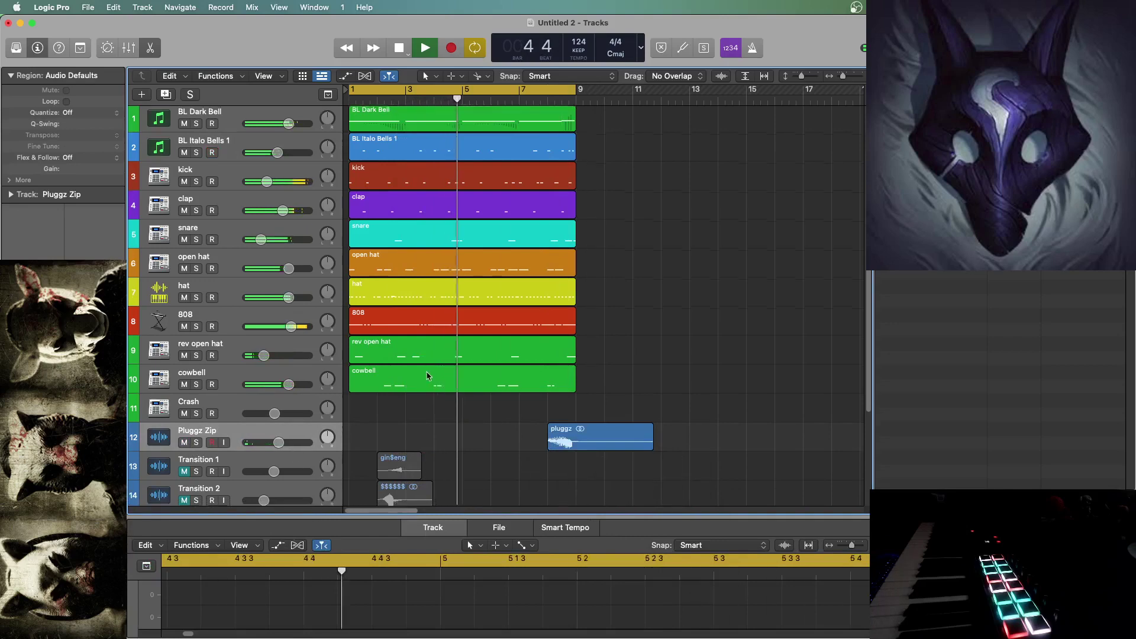
- Move the chopwolftagdelay region on the Tag track to bar 1, restart playback and raise the Tag track's volume
{"action": "scroll", "coordinate": [367, 448], "scroll_direction": "down", "scroll_amount": 3}
{"action": "left_click_drag", "start_coordinate": [375, 465], "coordinate": [355, 464]}
{"action": "left_click", "coordinate": [423, 47]}
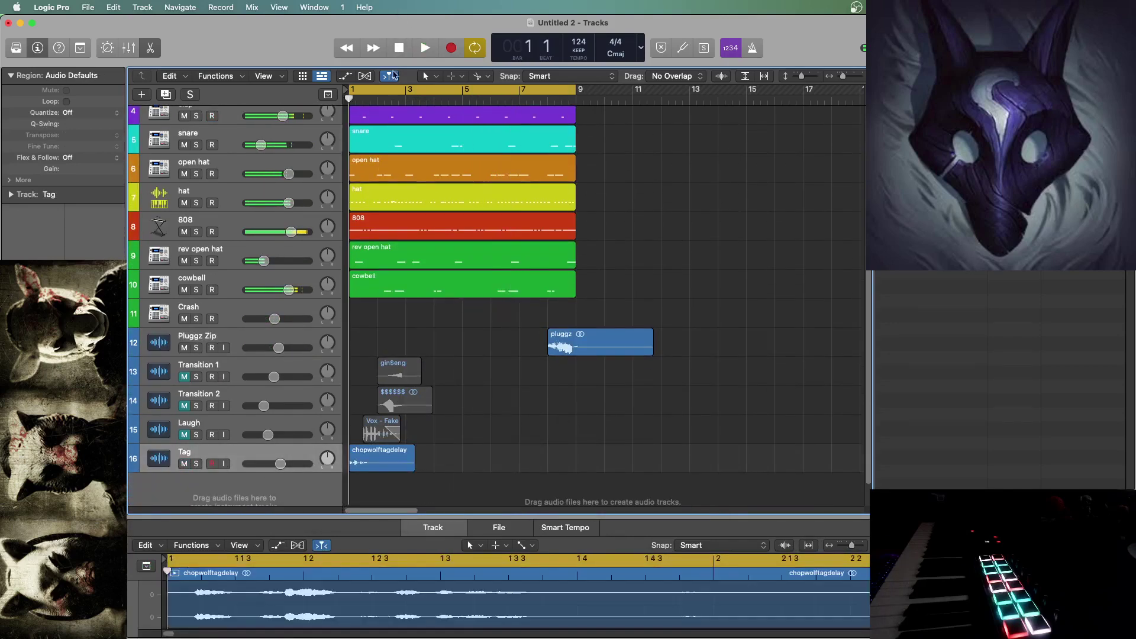
{"action": "left_click_drag", "start_coordinate": [280, 463], "coordinate": [293, 464]}
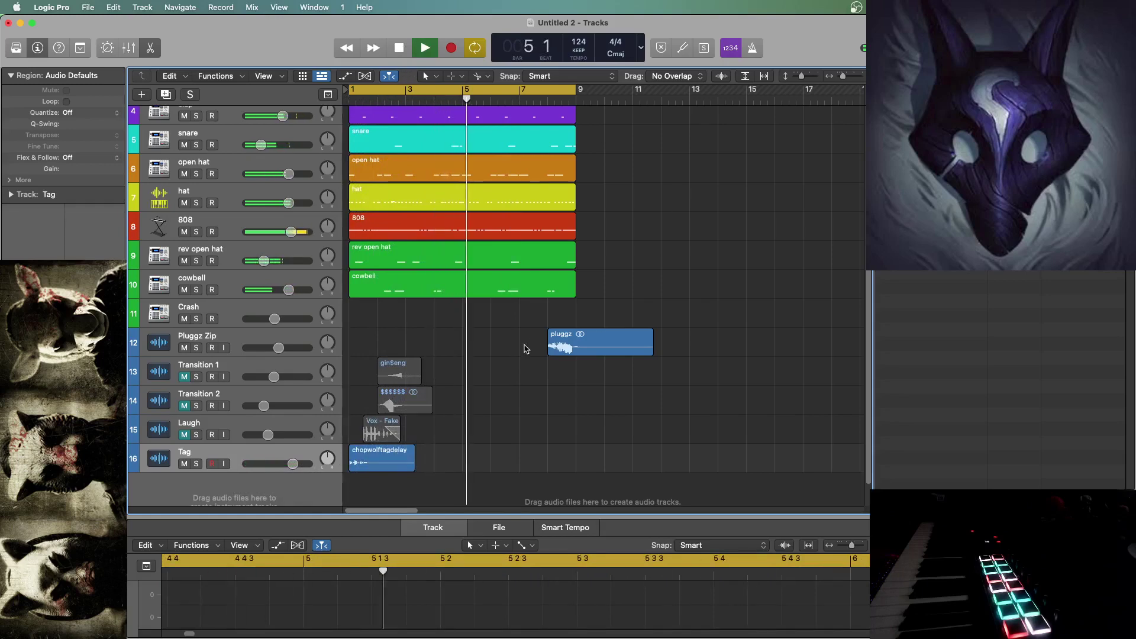
- Unmute the Laugh track and slightly lower the Pluggz Zip track's volume during playback
{"action": "scroll", "coordinate": [532, 360], "scroll_direction": "up", "scroll_amount": 2}
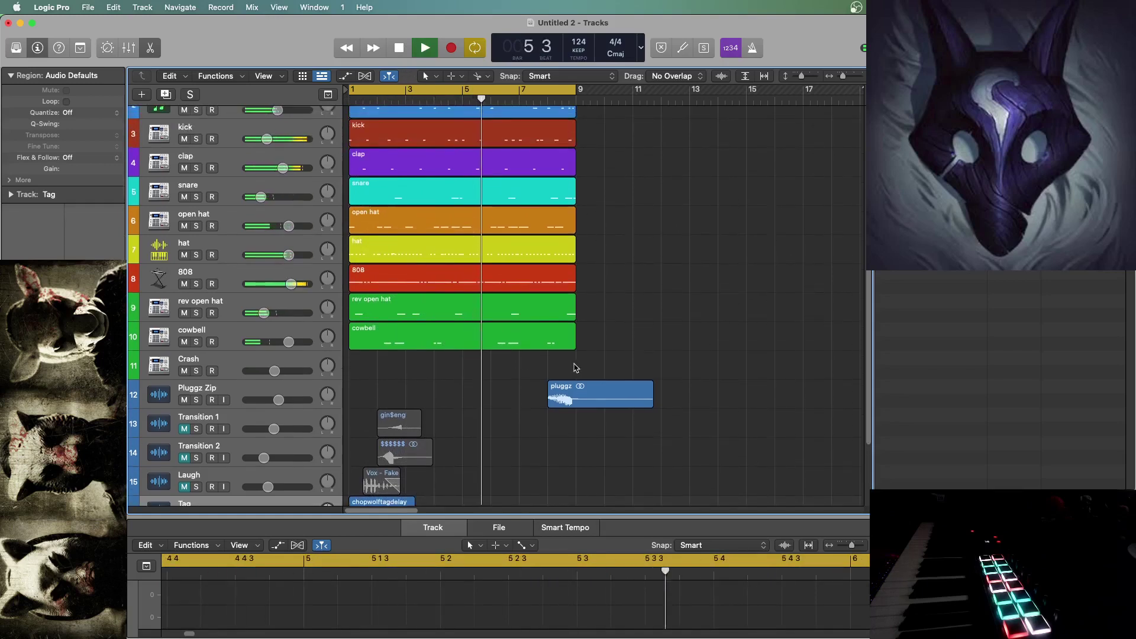
{"action": "left_click", "coordinate": [184, 487]}
{"action": "scroll", "coordinate": [543, 251], "scroll_direction": "up", "scroll_amount": 2}
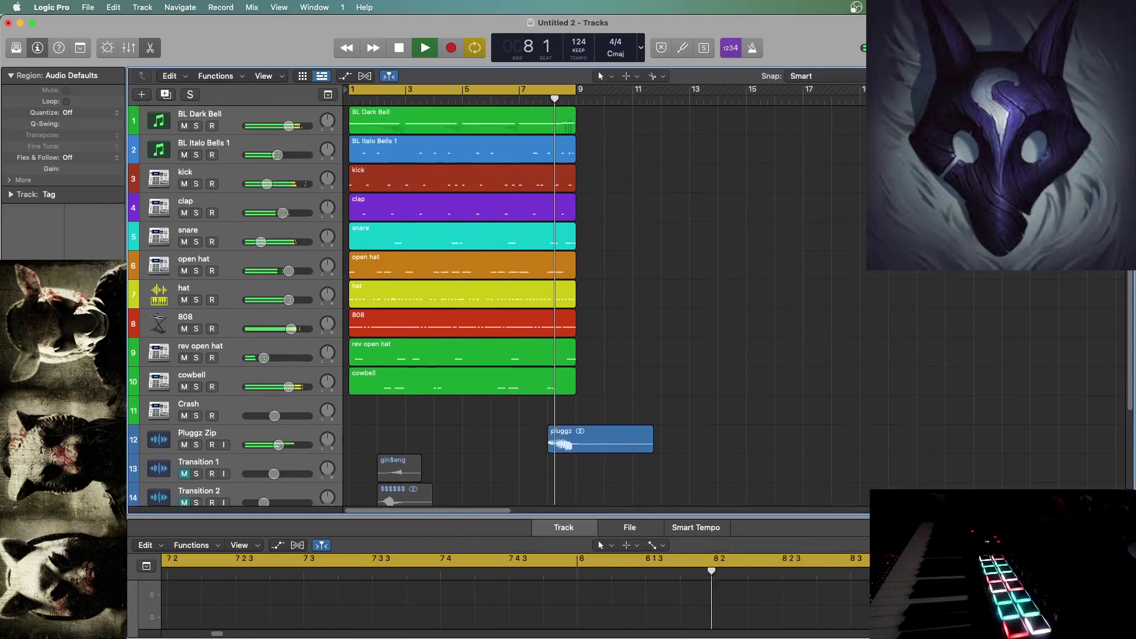
{"action": "left_click_drag", "start_coordinate": [290, 447], "coordinate": [280, 448]}
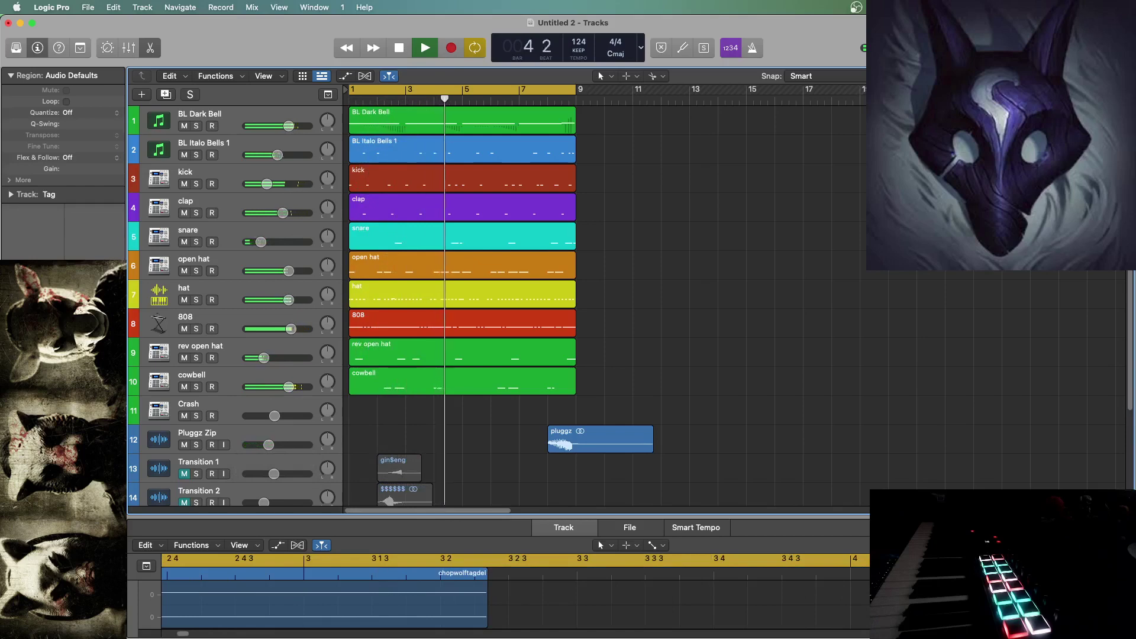
- Stop playback, return to the start of the project and switch to OBS
{"action": "left_click", "coordinate": [399, 49]}
{"action": "mouse_move", "coordinate": [1133, 384]}
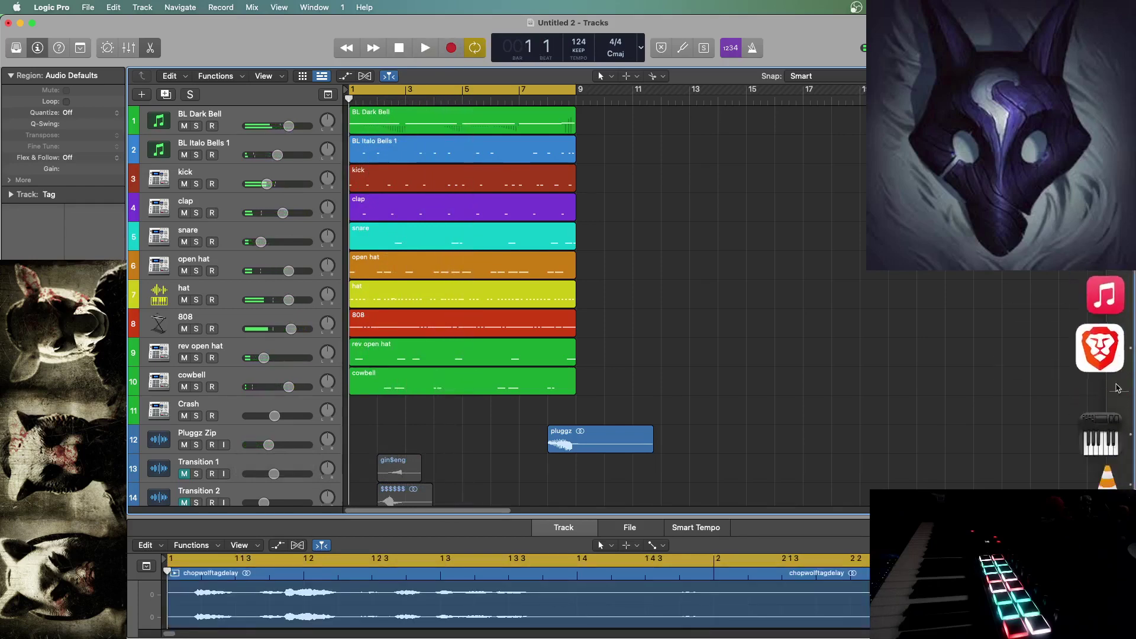
{"action": "left_click", "coordinate": [1096, 439]}
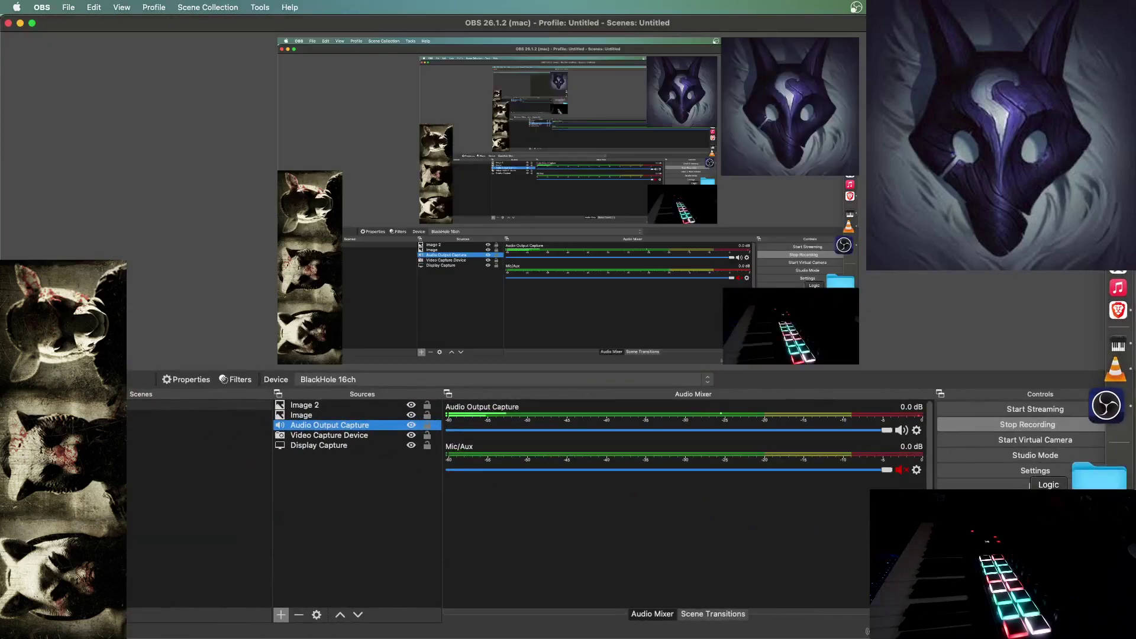